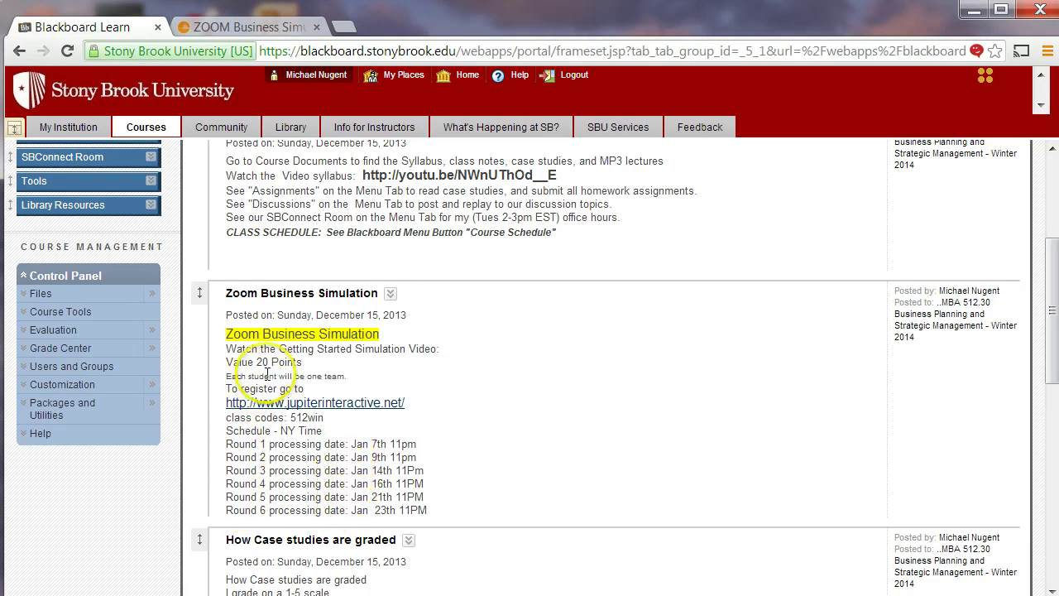
- Open the course's Assignments list and scroll to the Zoom Business Simulation entry
{"action": "scroll", "coordinate": [267, 374], "scroll_direction": "up", "scroll_amount": 3}
{"action": "left_click", "coordinate": [53, 333]}
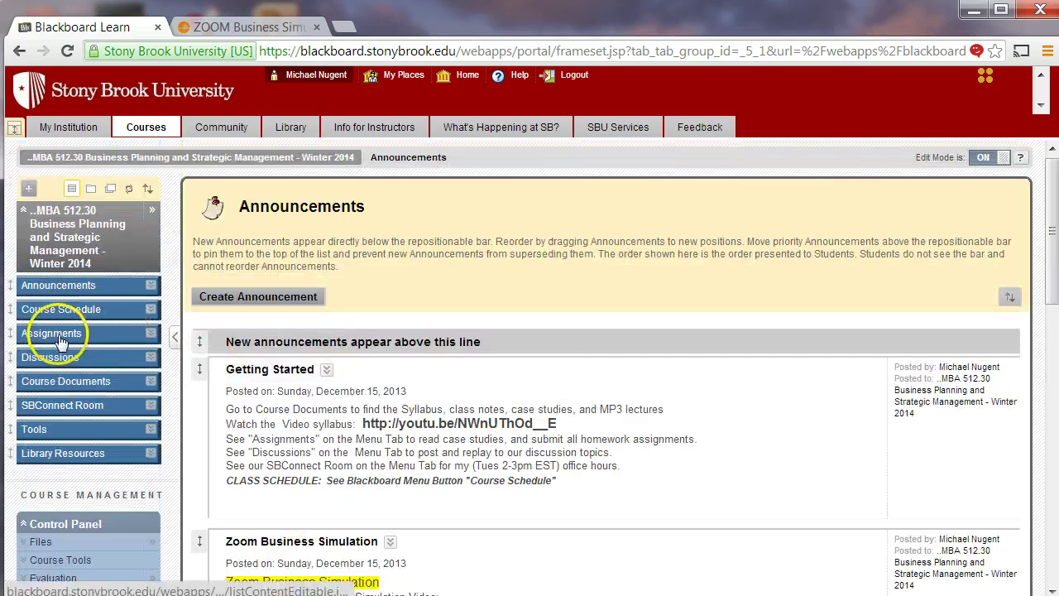
{"action": "scroll", "coordinate": [267, 432], "scroll_direction": "down", "scroll_amount": 10}
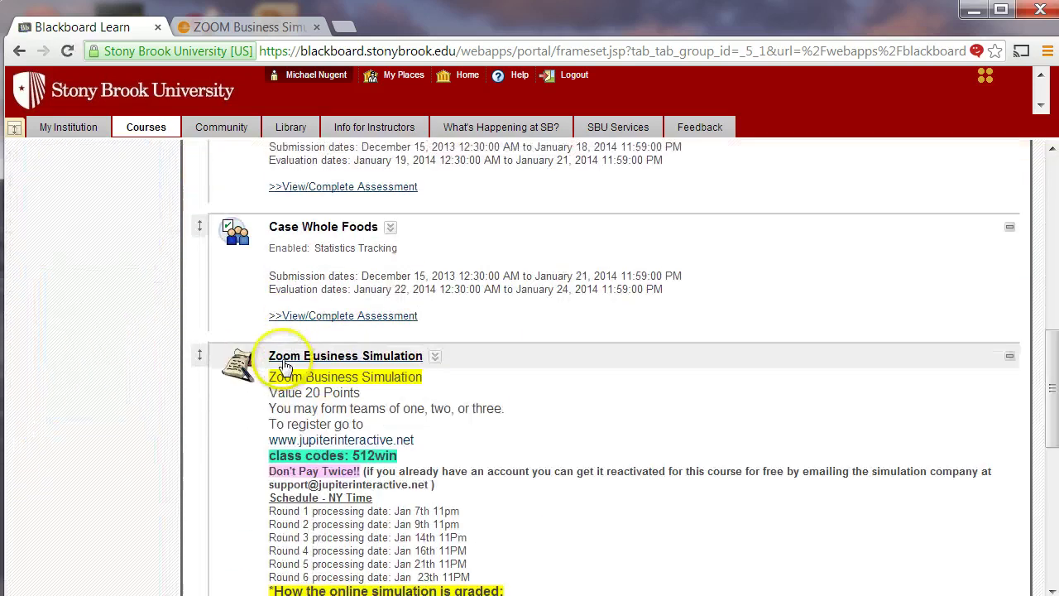
{"action": "scroll", "coordinate": [256, 364], "scroll_direction": "down", "scroll_amount": 2}
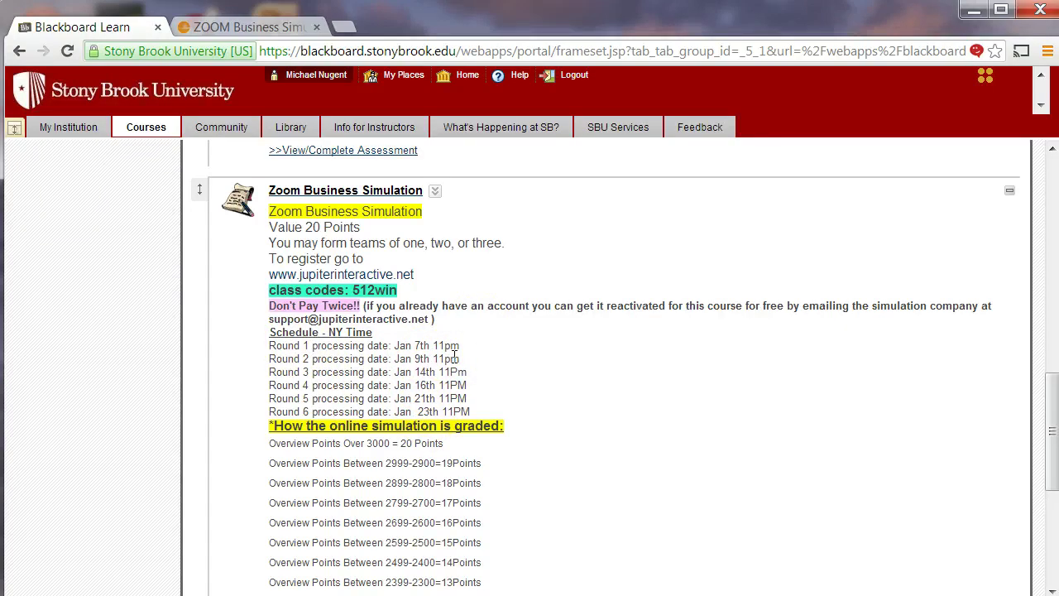
- Review the assignment's grading scale, then switch to the ZOOM Business Simulation site
{"action": "scroll", "coordinate": [447, 364], "scroll_direction": "down", "scroll_amount": 3}
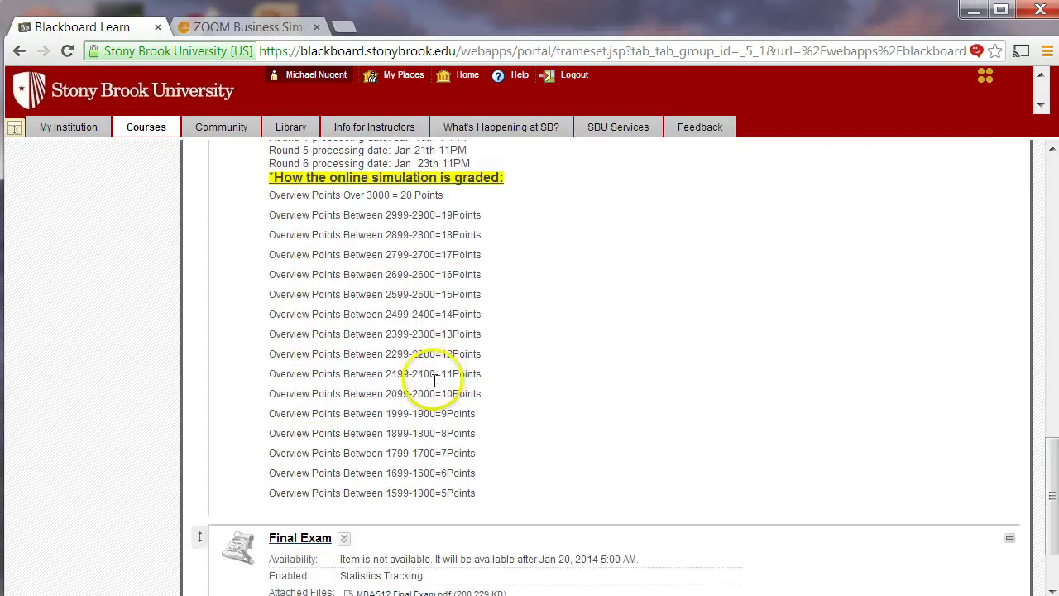
{"action": "scroll", "coordinate": [372, 311], "scroll_direction": "up", "scroll_amount": 1}
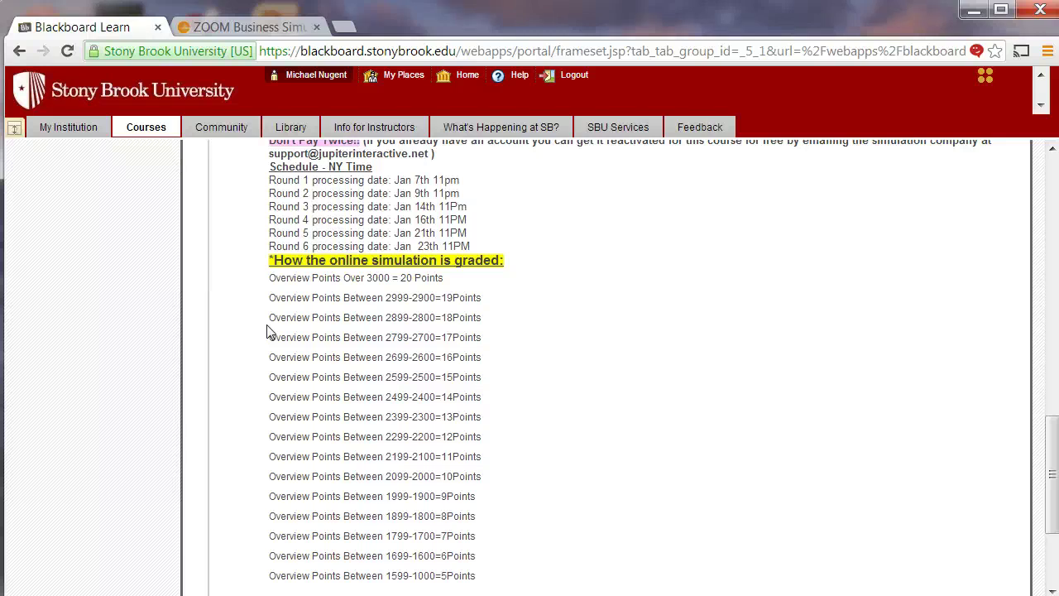
{"action": "scroll", "coordinate": [266, 332], "scroll_direction": "down", "scroll_amount": 1}
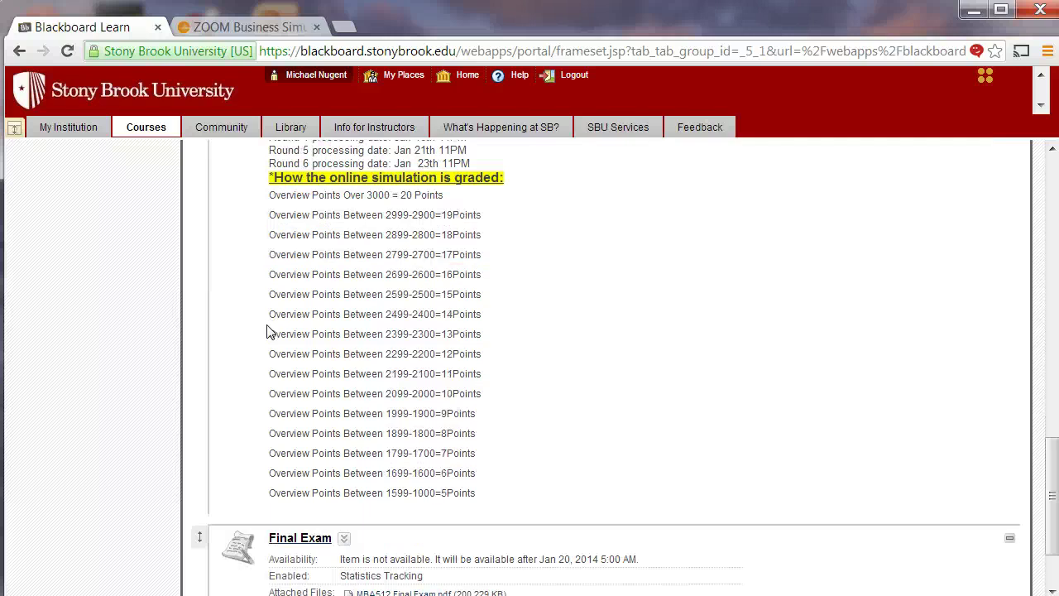
{"action": "scroll", "coordinate": [267, 332], "scroll_direction": "up", "scroll_amount": 6}
{"action": "scroll", "coordinate": [266, 331], "scroll_direction": "down", "scroll_amount": 2}
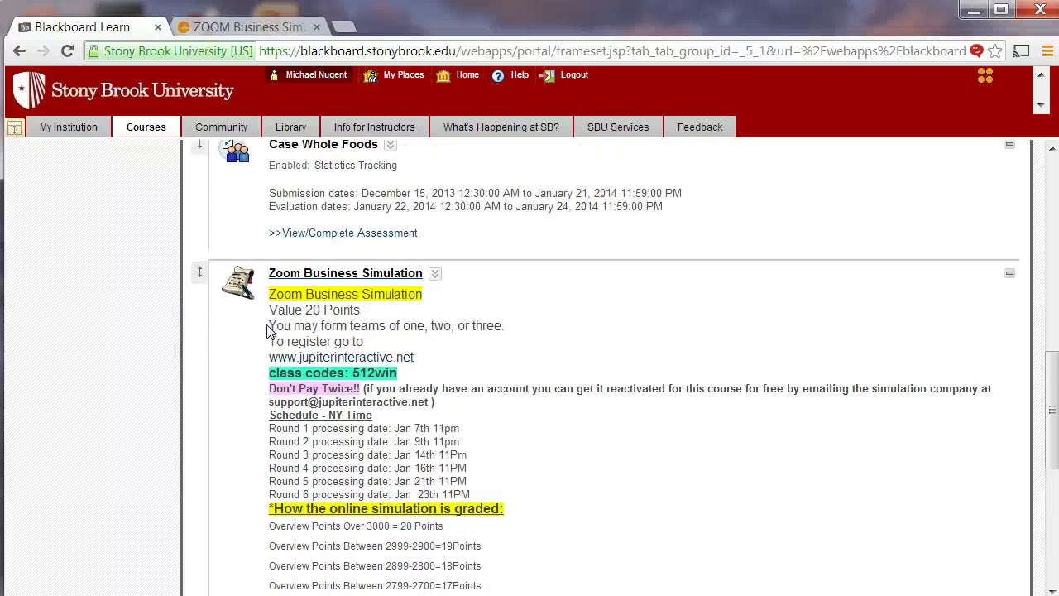
{"action": "left_click", "coordinate": [262, 28]}
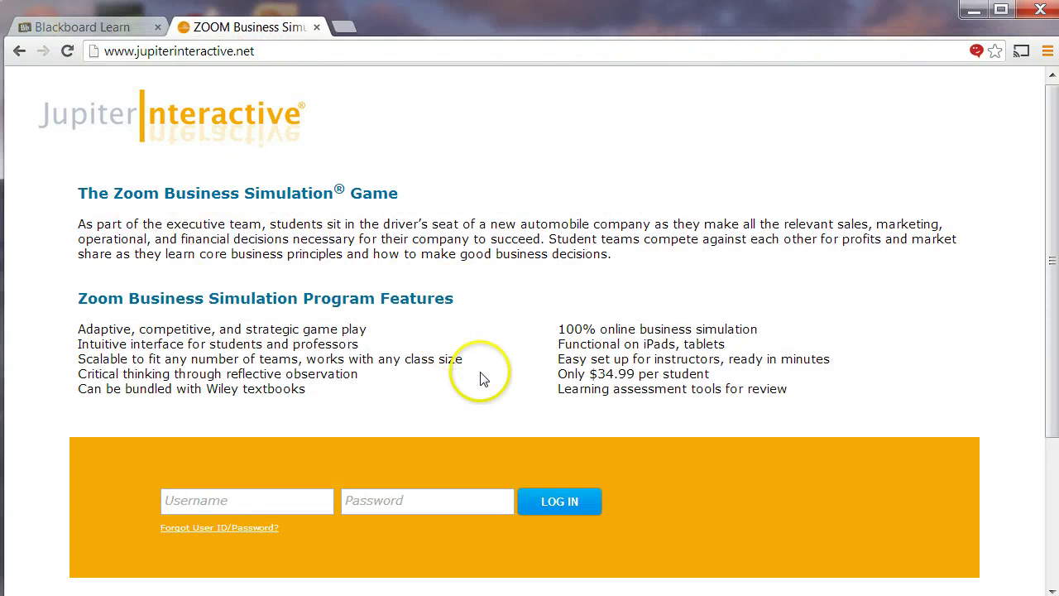
- Open the student registration form and enter the student's name and e-mail address
{"action": "scroll", "coordinate": [488, 380], "scroll_direction": "down", "scroll_amount": 1}
{"action": "scroll", "coordinate": [496, 383], "scroll_direction": "down", "scroll_amount": 1}
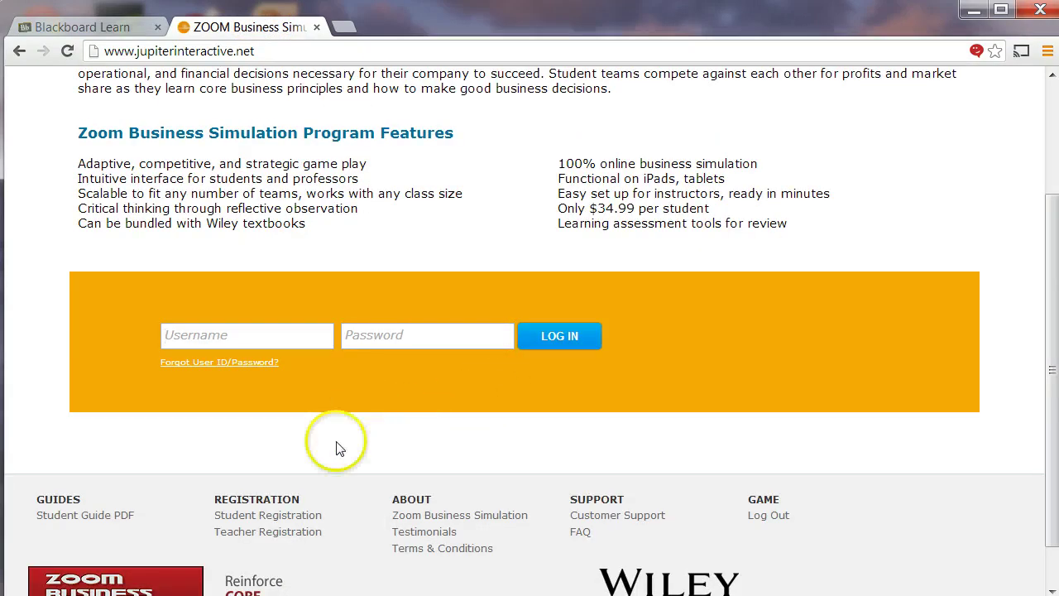
{"action": "left_click", "coordinate": [277, 521]}
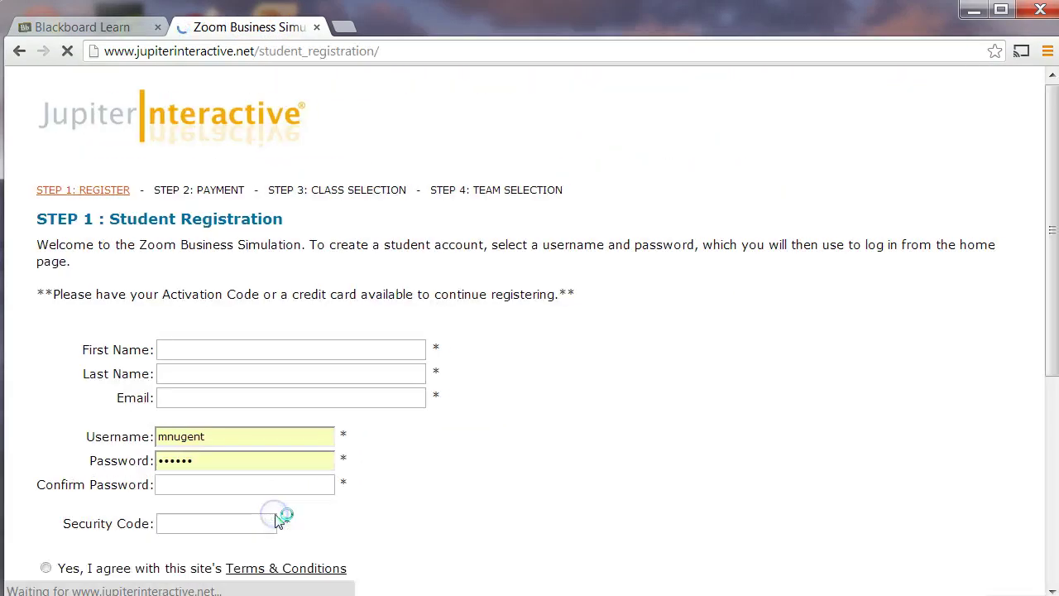
{"action": "left_click", "coordinate": [218, 346]}
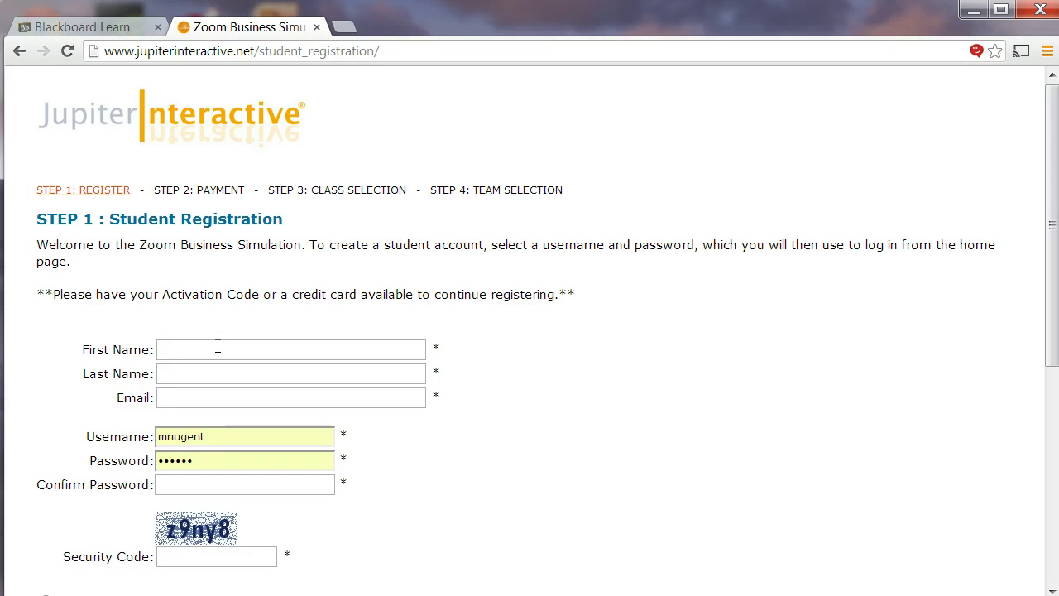
{"action": "type", "text": "Joh"}
{"action": "type", "text": "n"}
{"action": "key", "text": "BackSpace"}
{"action": "type", "text": "hn"}
{"action": "type", "text": "Do"}
{"action": "type", "text": "e"}
{"action": "key", "text": "Tab"}
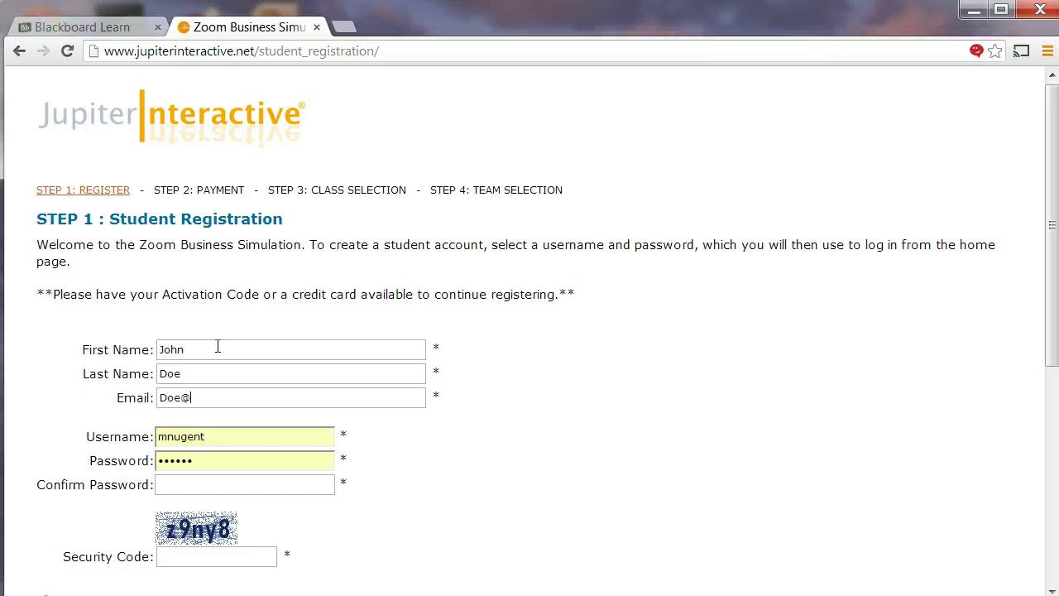
- Replace the autofilled username with a new one and enter the security code
{"action": "left_click", "coordinate": [207, 375]}
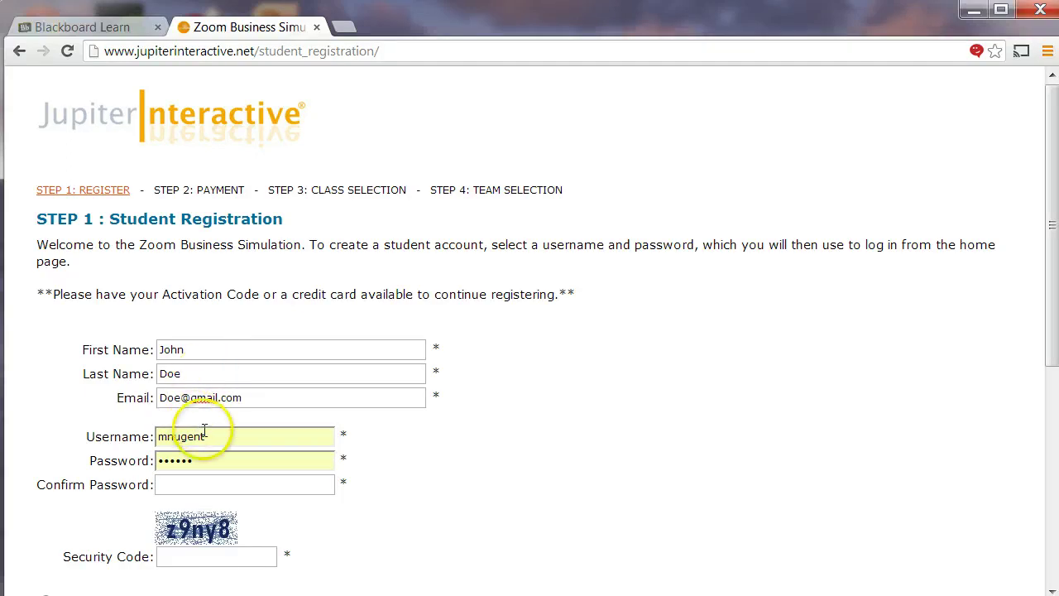
{"action": "left_click_drag", "start_coordinate": [219, 439], "coordinate": [104, 436]}
{"action": "type", "text": "dddd"}
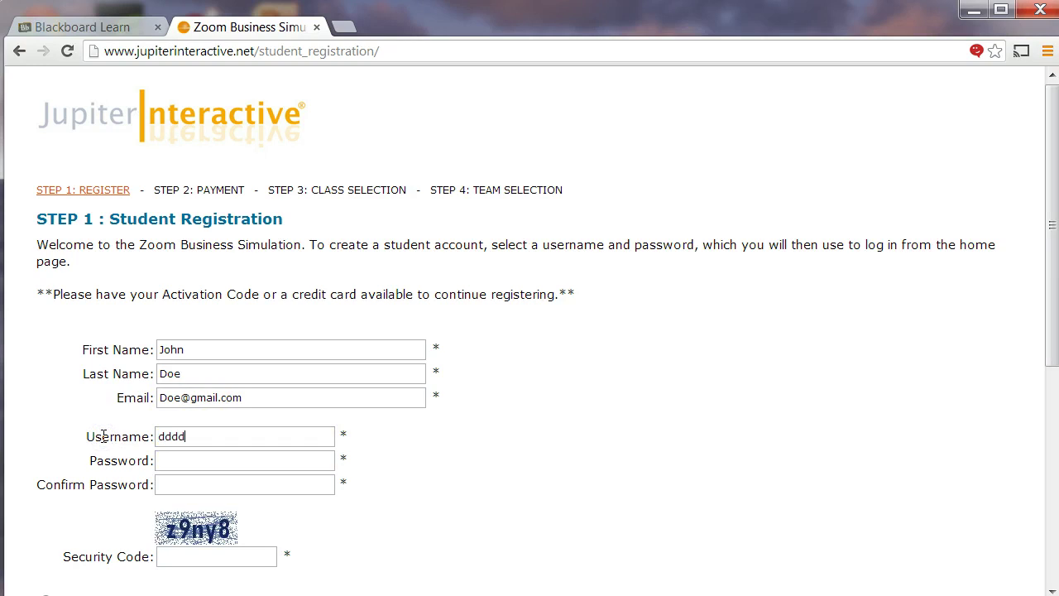
{"action": "type", "text": "ddddd"}
{"action": "scroll", "coordinate": [103, 436], "scroll_direction": "down", "scroll_amount": 1}
{"action": "left_click", "coordinate": [220, 472]}
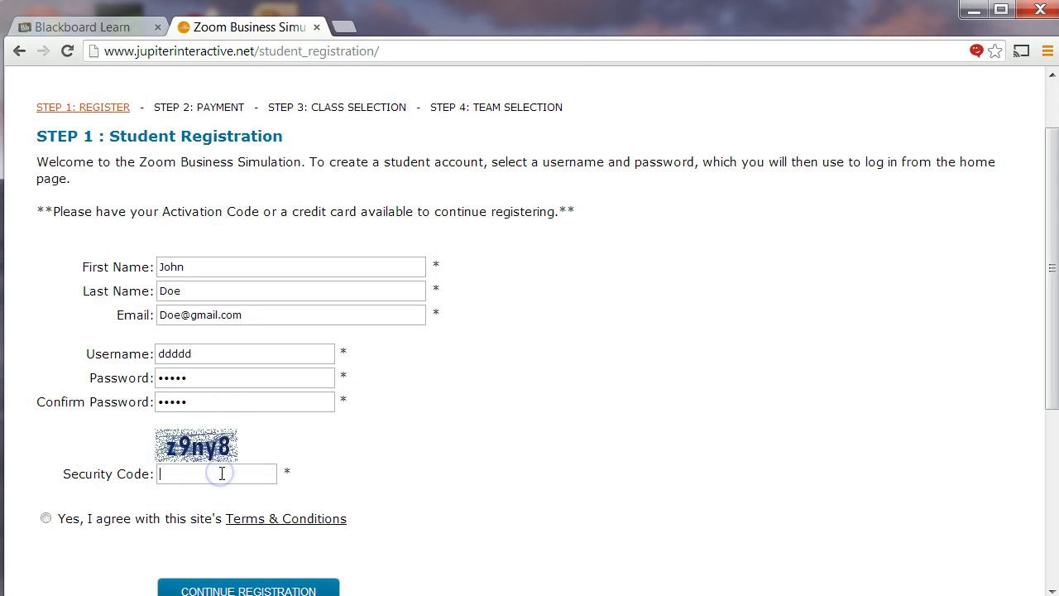
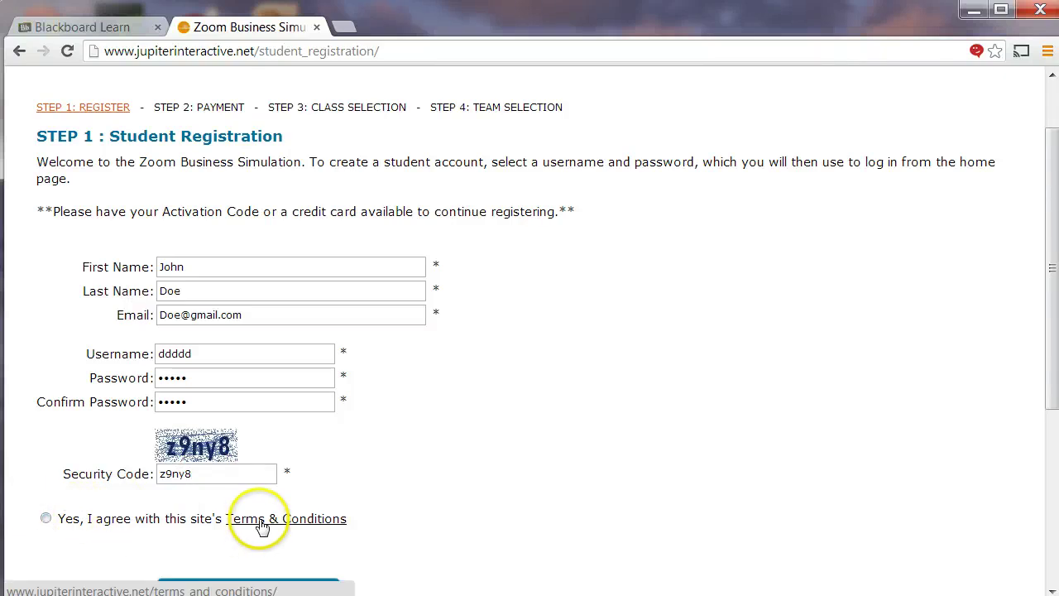
- Accept the Terms & Conditions and continue the registration to payment
{"action": "scroll", "coordinate": [149, 497], "scroll_direction": "down", "scroll_amount": 1}
{"action": "left_click", "coordinate": [46, 436]}
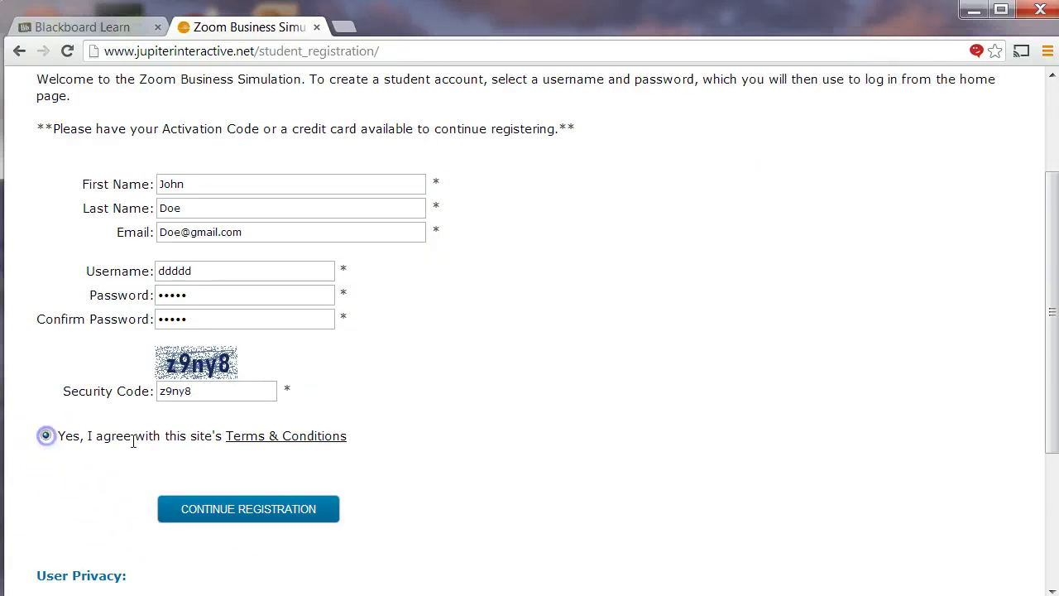
{"action": "left_click", "coordinate": [230, 510]}
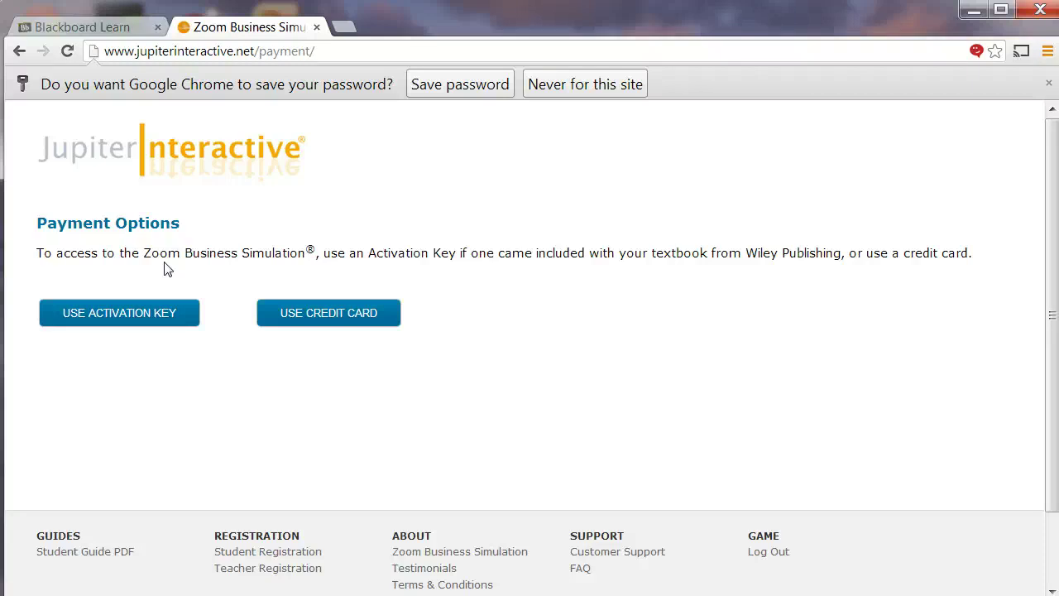
- Choose credit-card payment for the US$34.99 subscription, then return to the simulation home page
{"action": "left_click", "coordinate": [303, 318]}
{"action": "scroll", "coordinate": [302, 315], "scroll_direction": "down", "scroll_amount": 3}
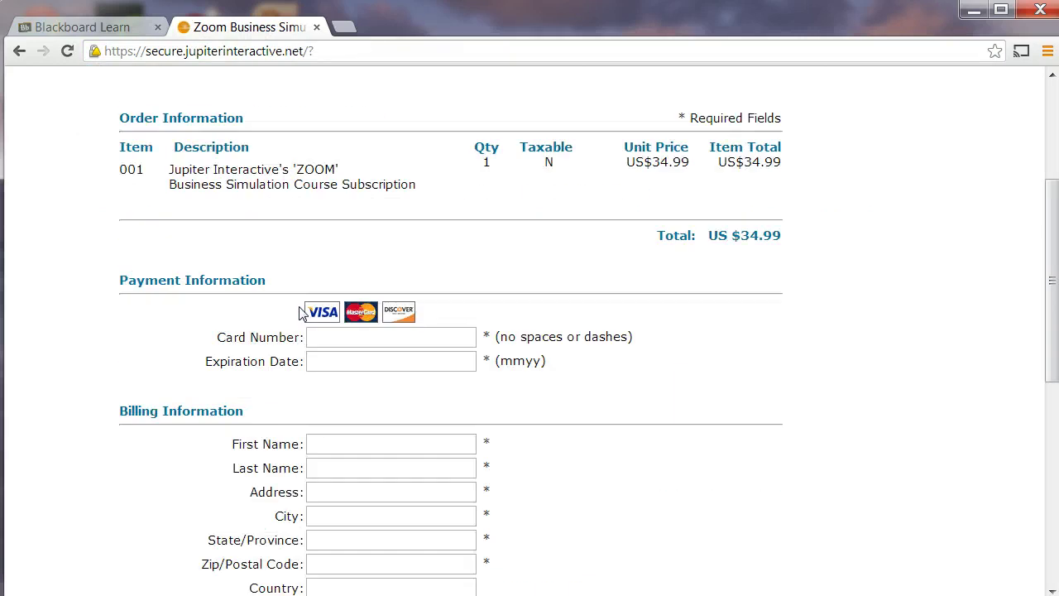
{"action": "scroll", "coordinate": [298, 306], "scroll_direction": "down", "scroll_amount": 5}
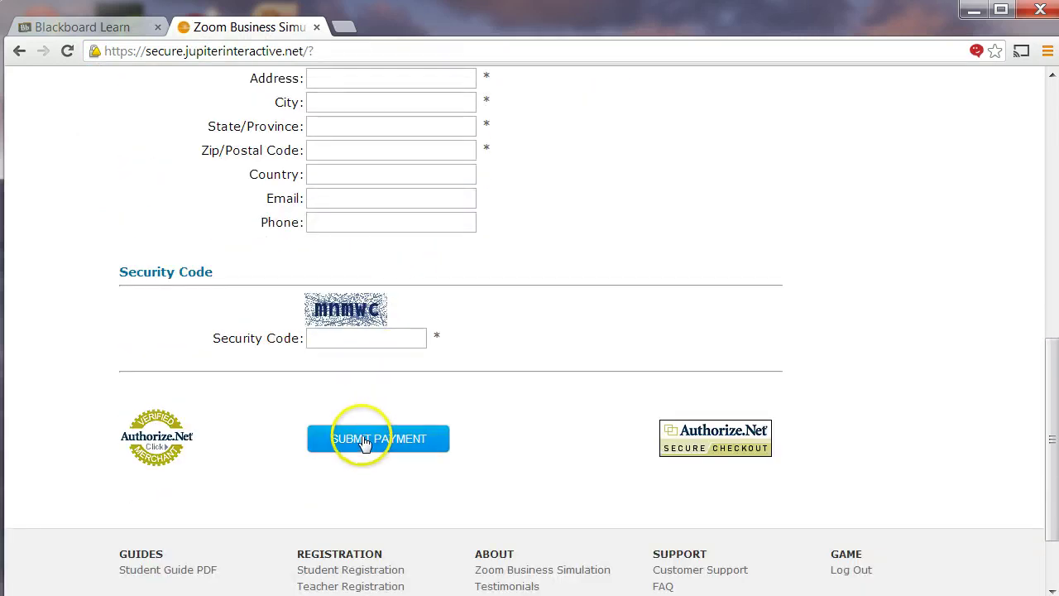
{"action": "scroll", "coordinate": [158, 278], "scroll_direction": "up", "scroll_amount": 10}
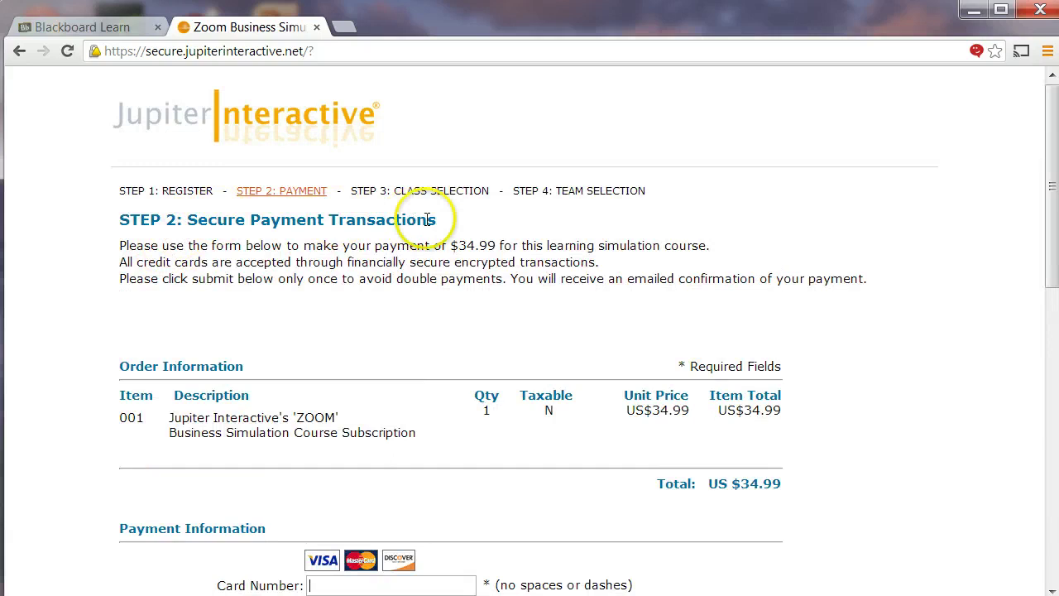
{"action": "left_click", "coordinate": [261, 143]}
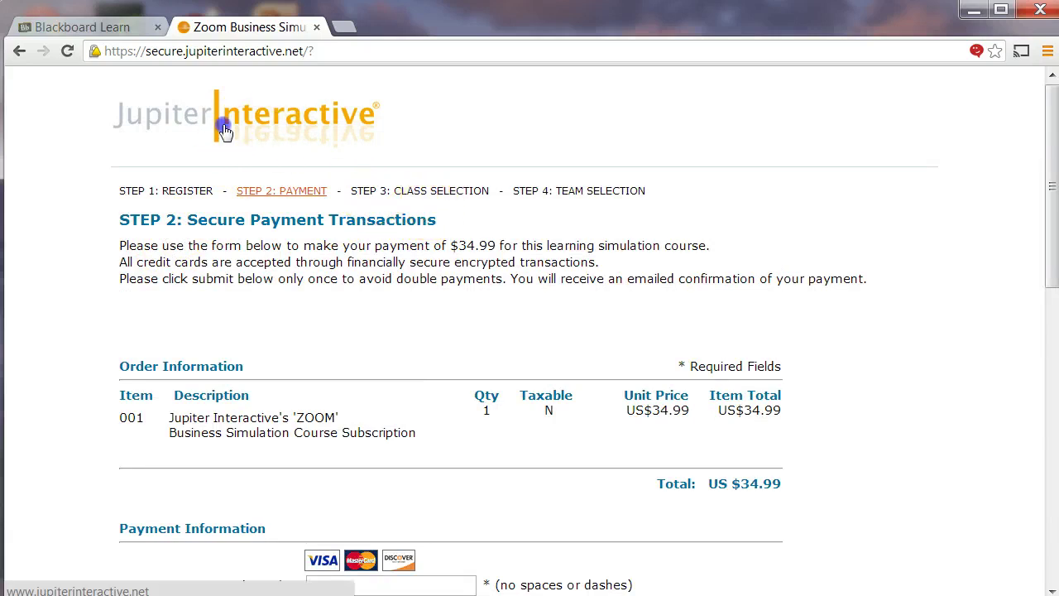
- Log in to the simulation site with the account username and password
{"action": "type", "text": "jj3"}
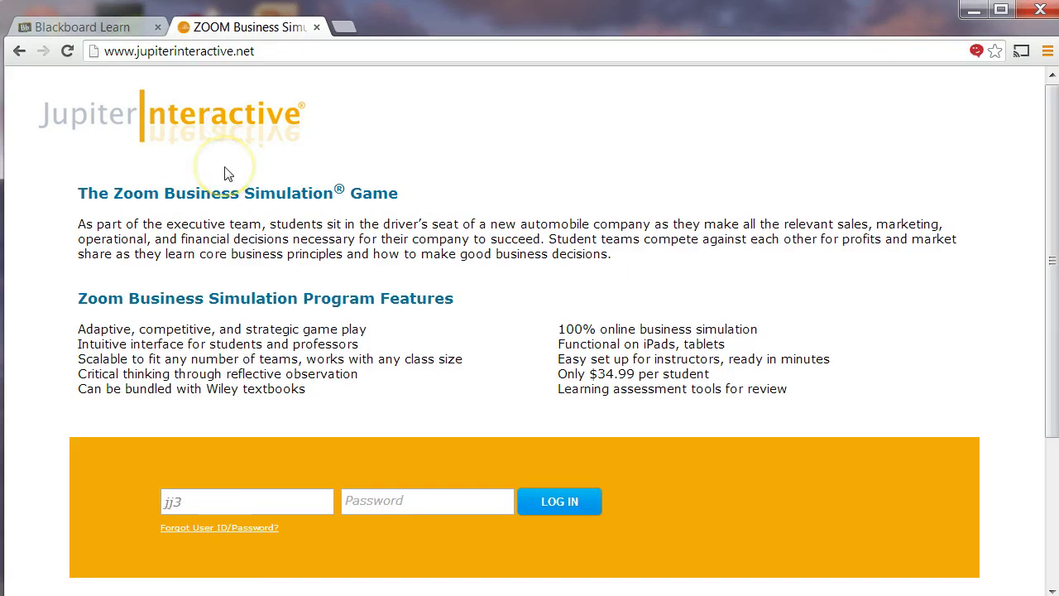
{"action": "type", "text": "••"}
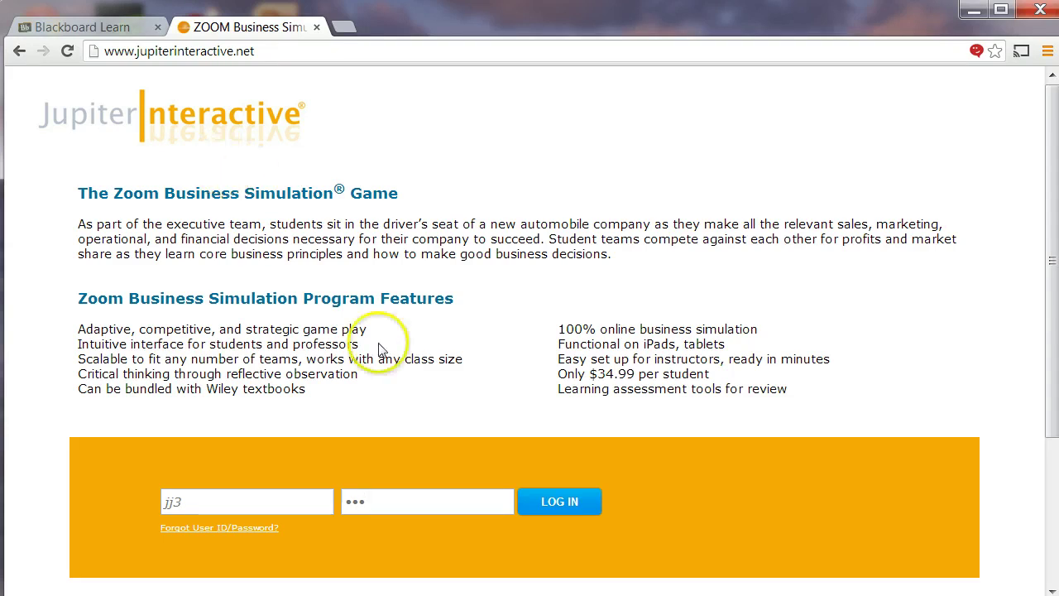
{"action": "left_click", "coordinate": [542, 499]}
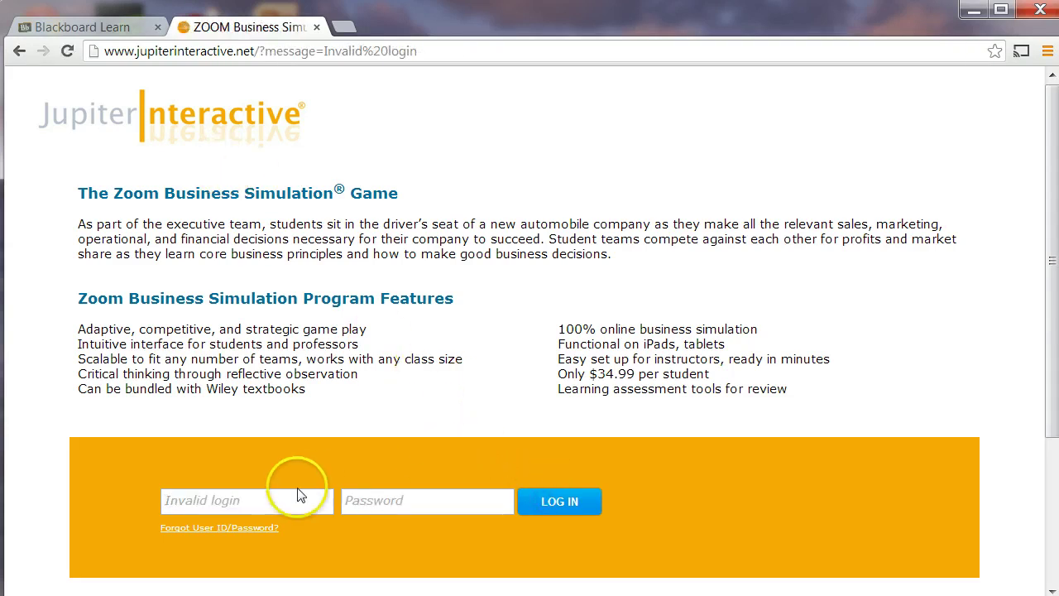
{"action": "left_click", "coordinate": [256, 503]}
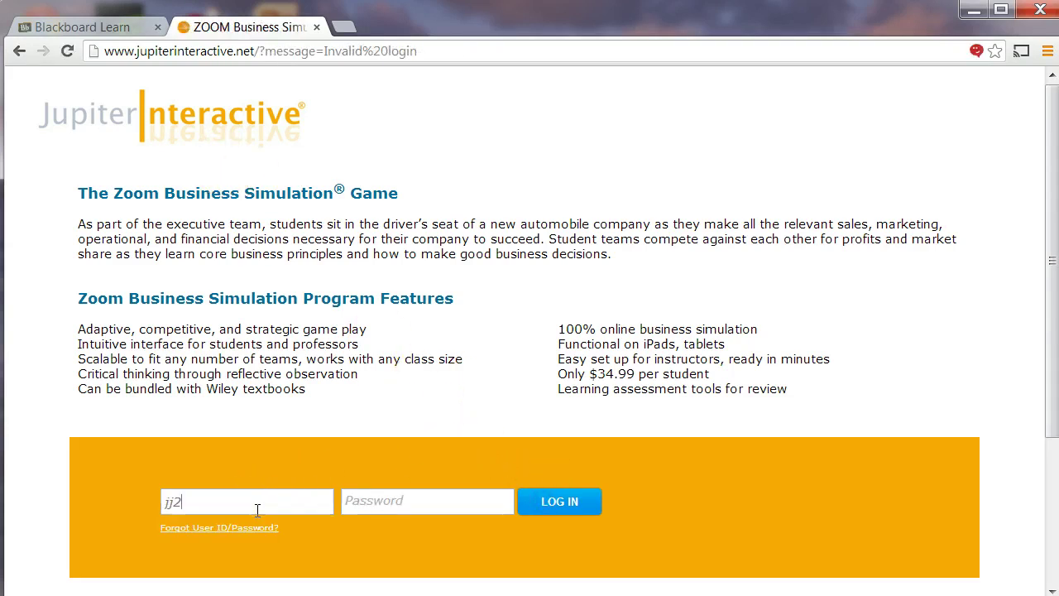
{"action": "key", "text": "Tab"}
{"action": "left_click", "coordinate": [575, 502]}
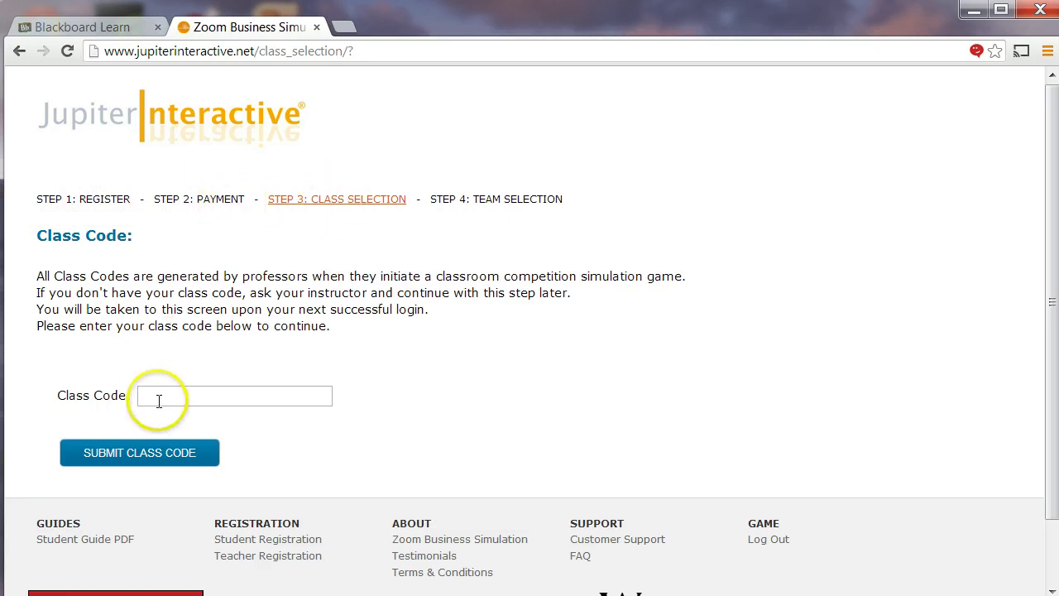
{"action": "left_click", "coordinate": [93, 29]}
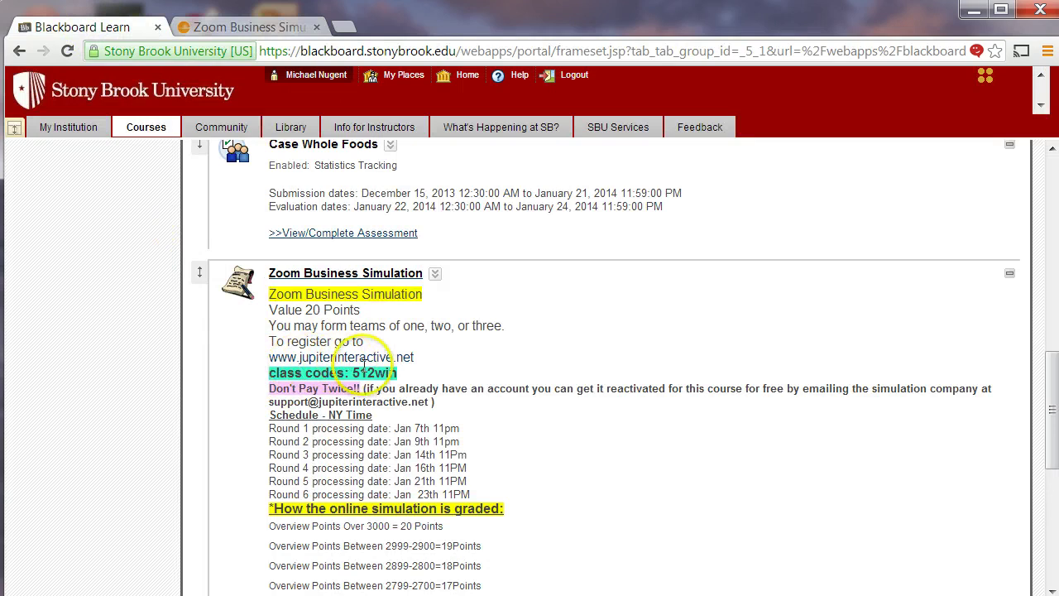
{"action": "left_click", "coordinate": [257, 27]}
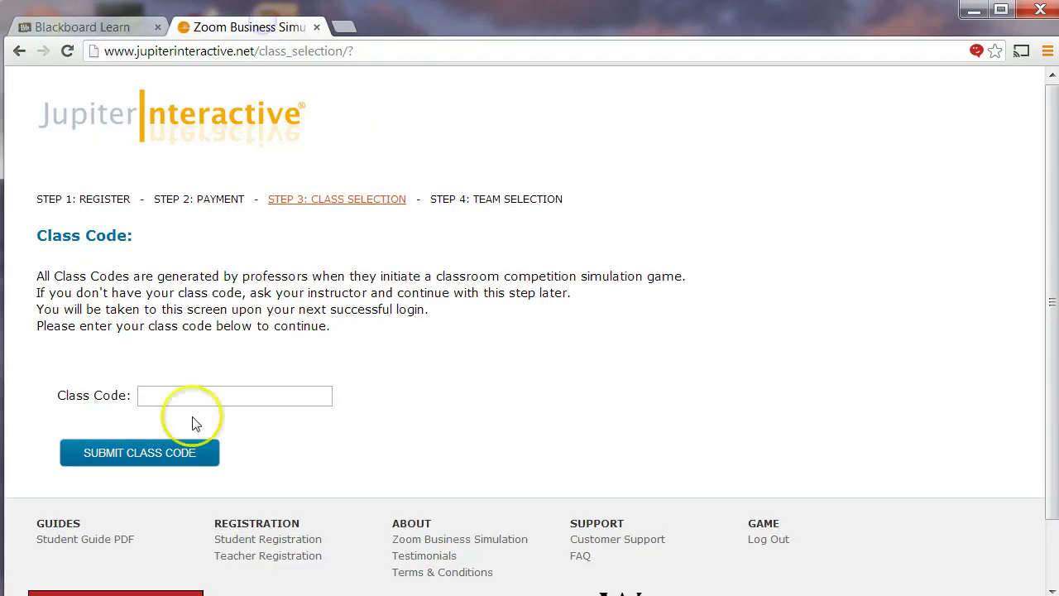
{"action": "left_click", "coordinate": [183, 397]}
{"action": "type", "text": "512"}
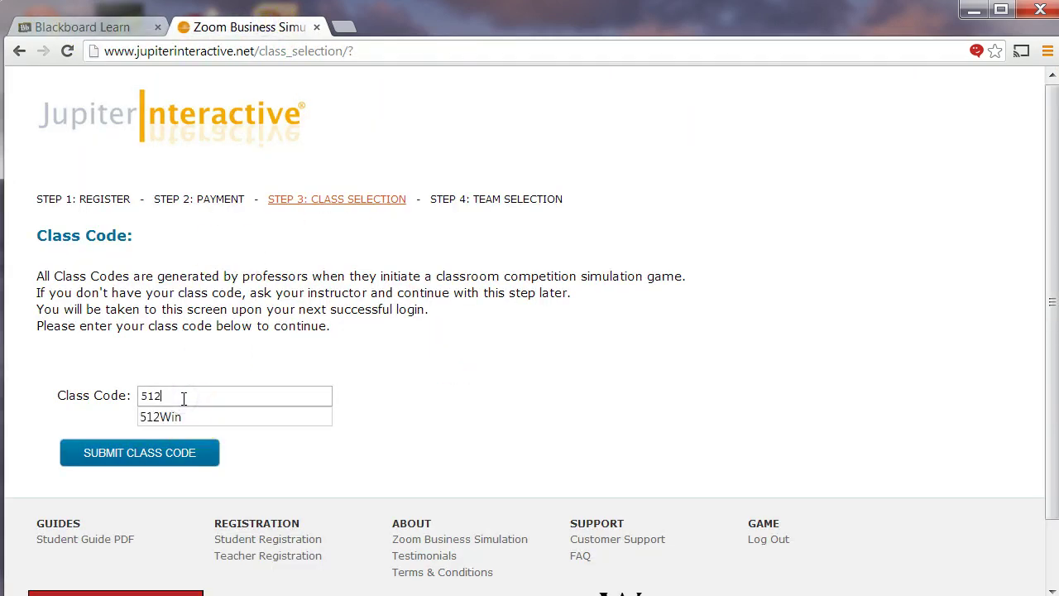
{"action": "left_click", "coordinate": [175, 419]}
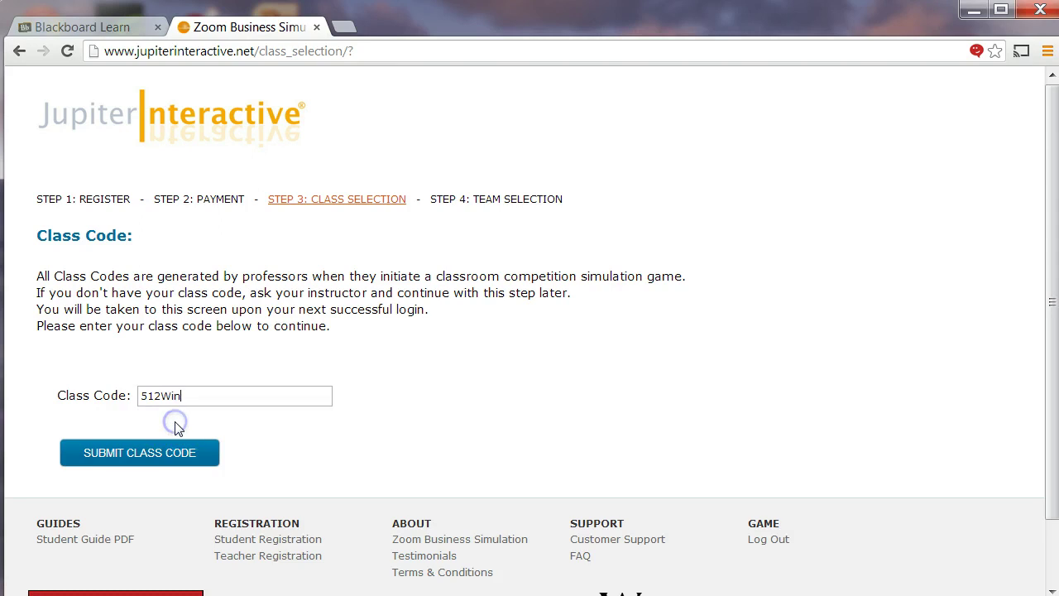
{"action": "left_click", "coordinate": [158, 452]}
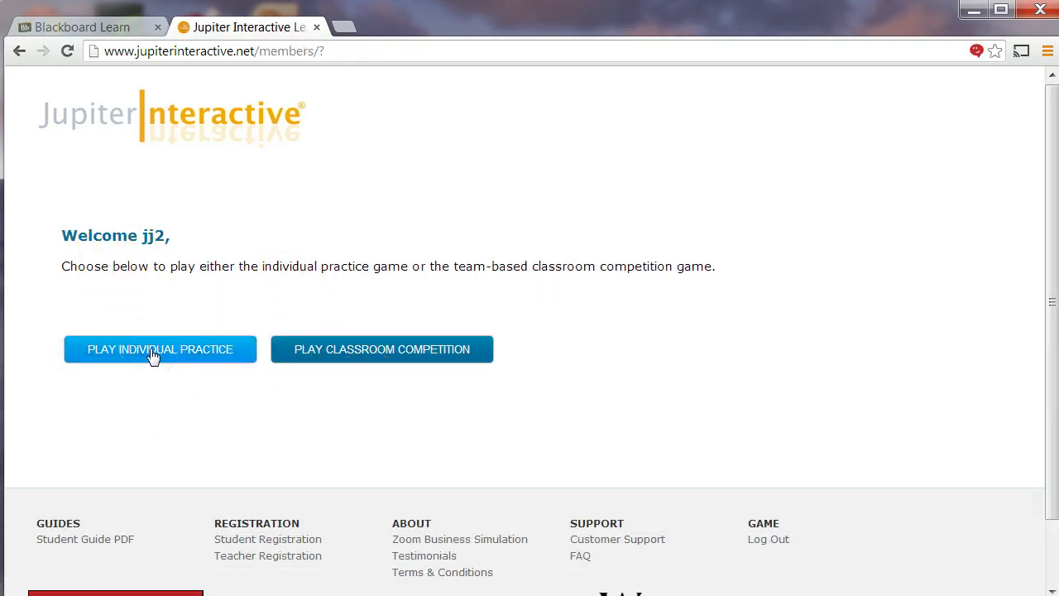
- Enter the classroom competition and start creating a new company
{"action": "left_click", "coordinate": [349, 351]}
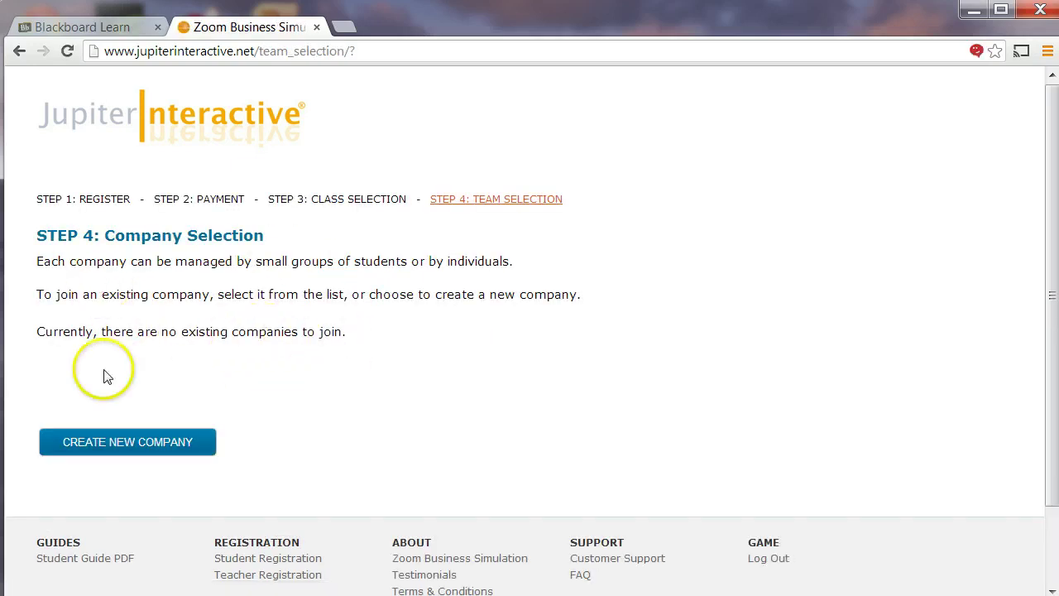
{"action": "left_click", "coordinate": [116, 441]}
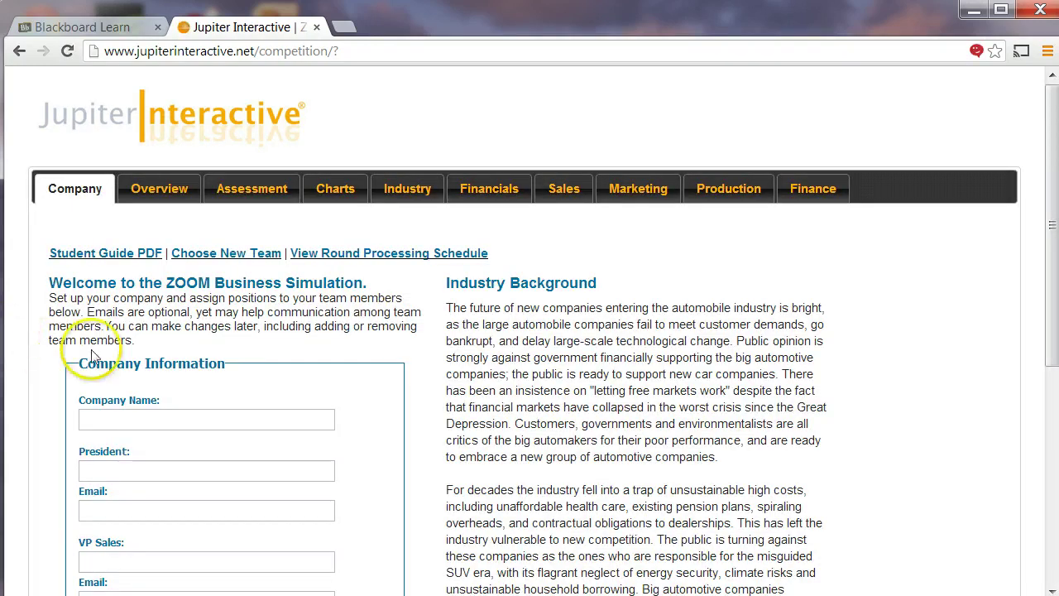
{"action": "scroll", "coordinate": [142, 342], "scroll_direction": "down", "scroll_amount": 1}
- Name the company 'Go Zoom Cars'
{"action": "left_click", "coordinate": [143, 341]}
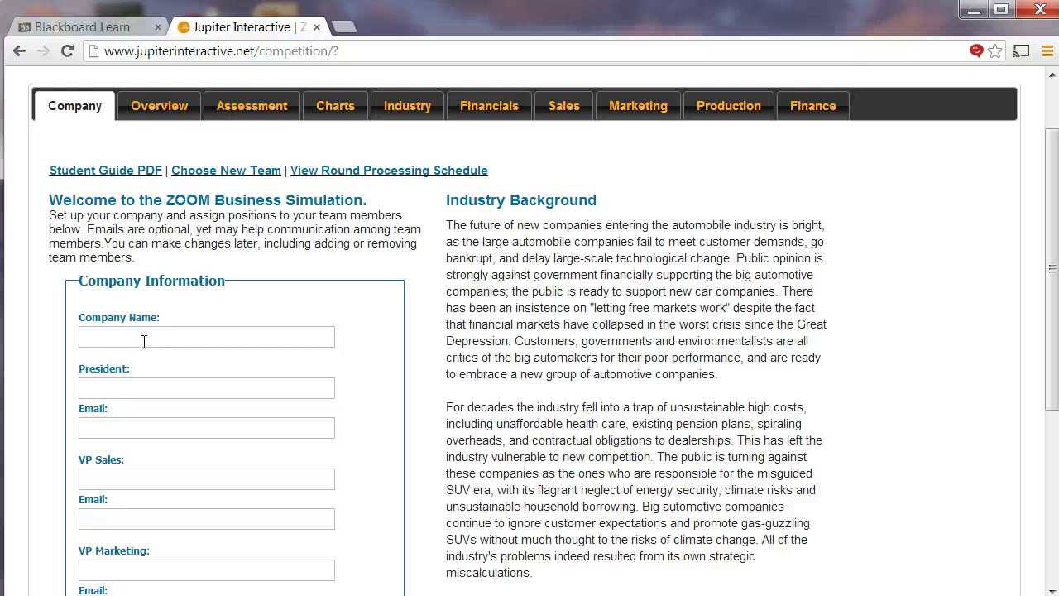
{"action": "type", "text": "Nuge"}
{"action": "type", "text": "Auto"}
{"action": "key", "text": "BackSpace"}
{"action": "key", "text": "BackSpace"}
{"action": "key", "text": "BackSpace"}
{"action": "key", "text": "BackSpace"}
{"action": "type", "text": "Go Zoom Cars"}
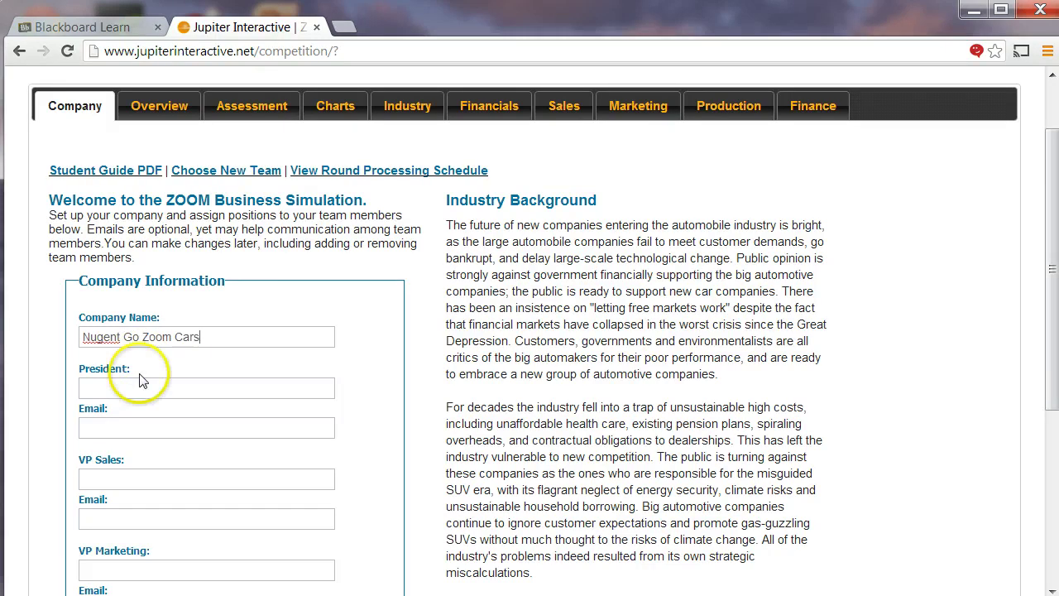
- Enter the president's name and e-mail address
{"action": "left_click", "coordinate": [137, 386]}
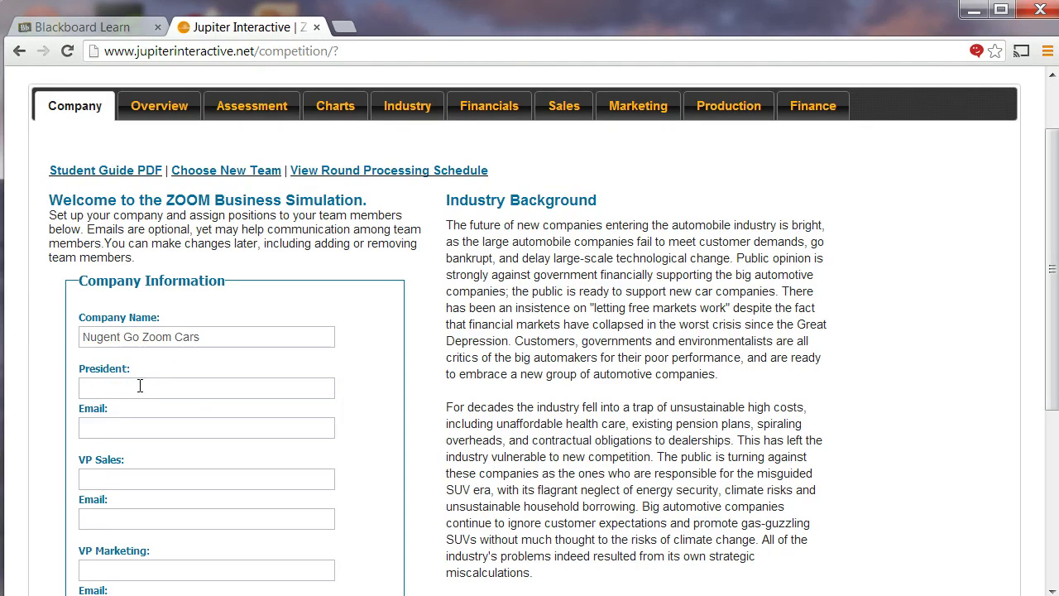
{"action": "left_click", "coordinate": [137, 431]}
{"action": "type", "text": "Stonybro"}
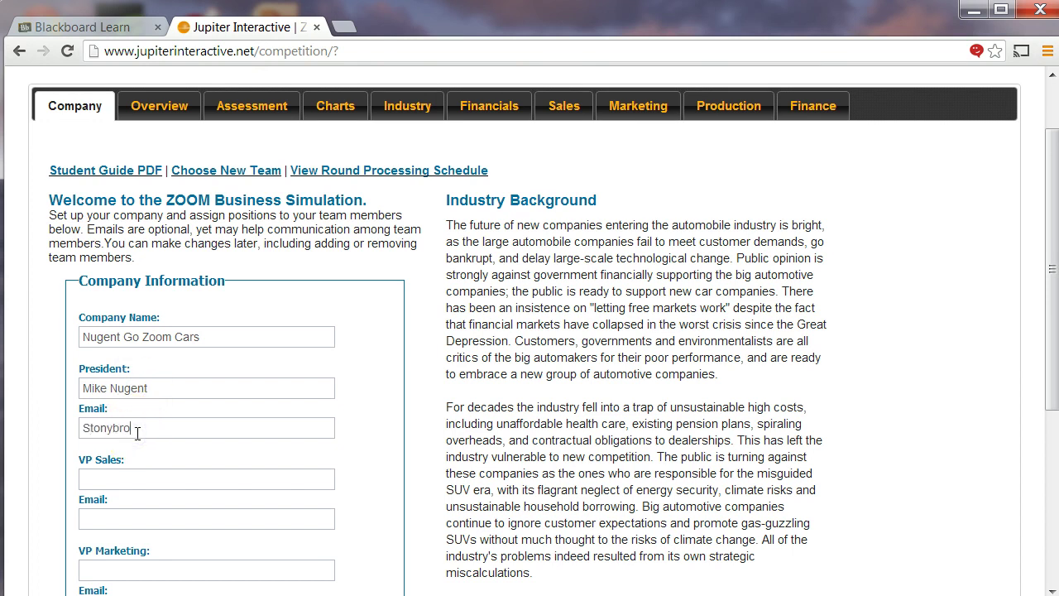
{"action": "type", "text": "ok.edu"}
{"action": "key", "text": "BackSpace"}
{"action": "key", "text": "BackSpace"}
{"action": "key", "text": "BackSpace"}
{"action": "key", "text": "BackSpace"}
{"action": "key", "text": "BackSpace"}
{"action": "key", "text": "BackSpace"}
{"action": "key", "text": "BackSpace"}
{"action": "key", "text": "BackSpace"}
{"action": "key", "text": "BackSpace"}
{"action": "key", "text": "BackSpace"}
{"action": "key", "text": "BackSpace"}
{"action": "key", "text": "BackSpace"}
{"action": "key", "text": "BackSpace"}
{"action": "key", "text": "BackSpace"}
{"action": "type", "text": "mi"}
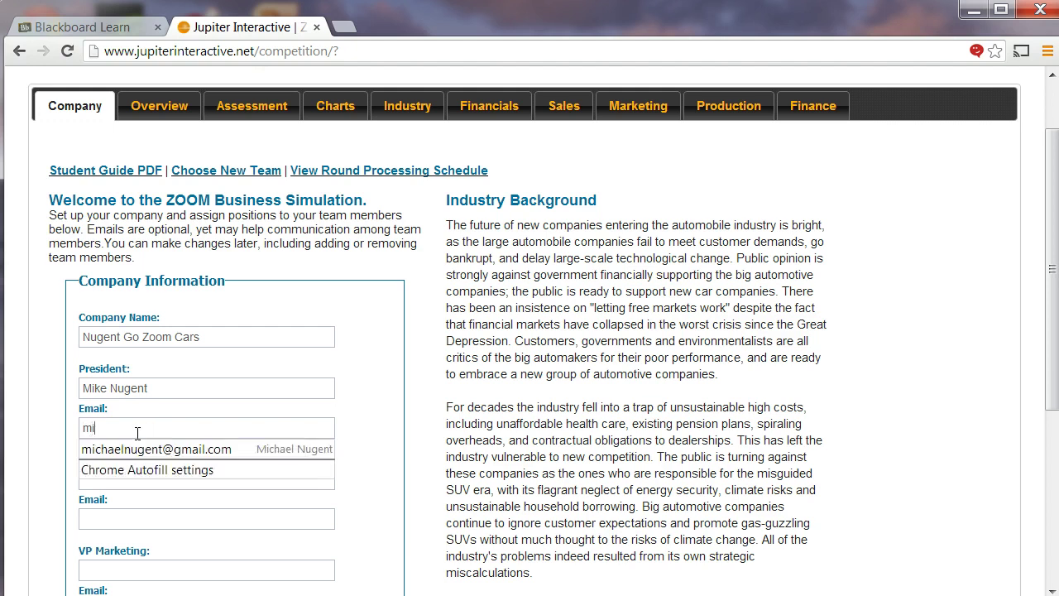
{"action": "type", "text": "ccha"}
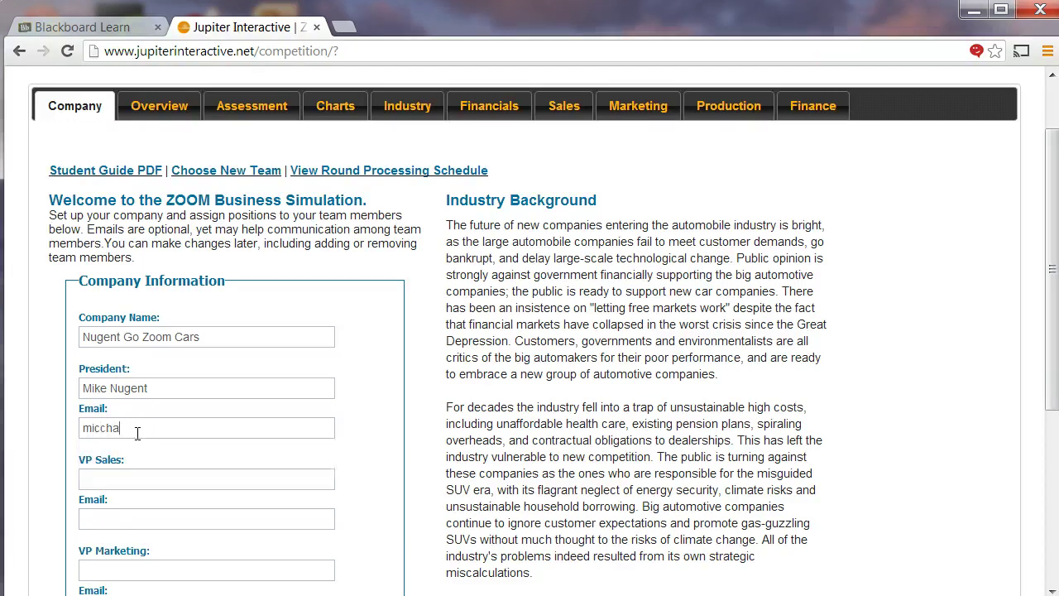
{"action": "key", "text": "BackSpace"}
{"action": "key", "text": "BackSpace"}
{"action": "type", "text": "hael"}
{"action": "key", "text": "BackSpace"}
{"action": "key", "text": "BackSpace"}
{"action": "key", "text": "BackSpace"}
{"action": "key", "text": "BackSpace"}
{"action": "key", "text": "BackSpace"}
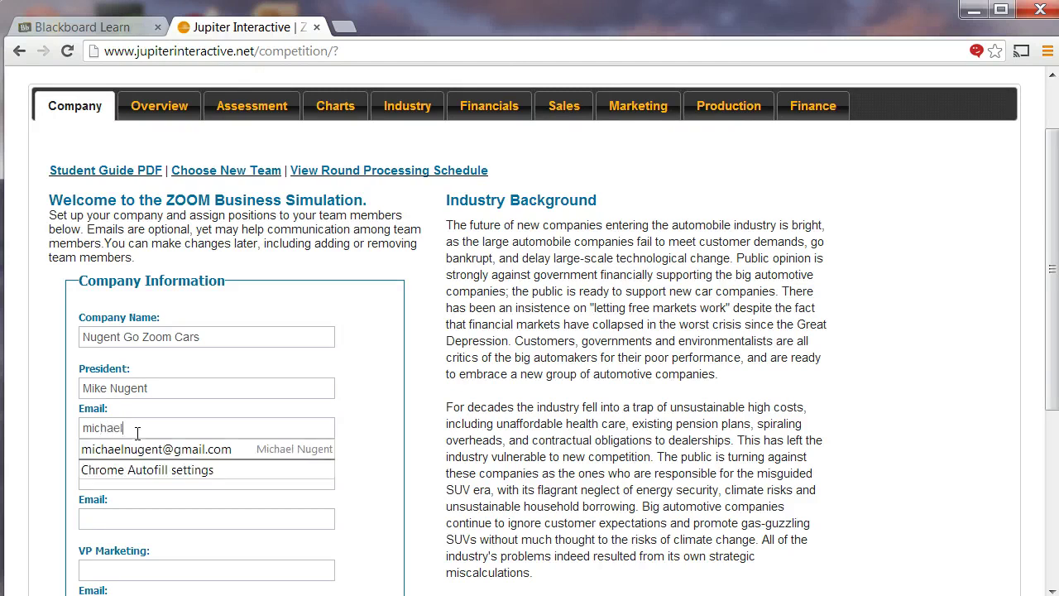
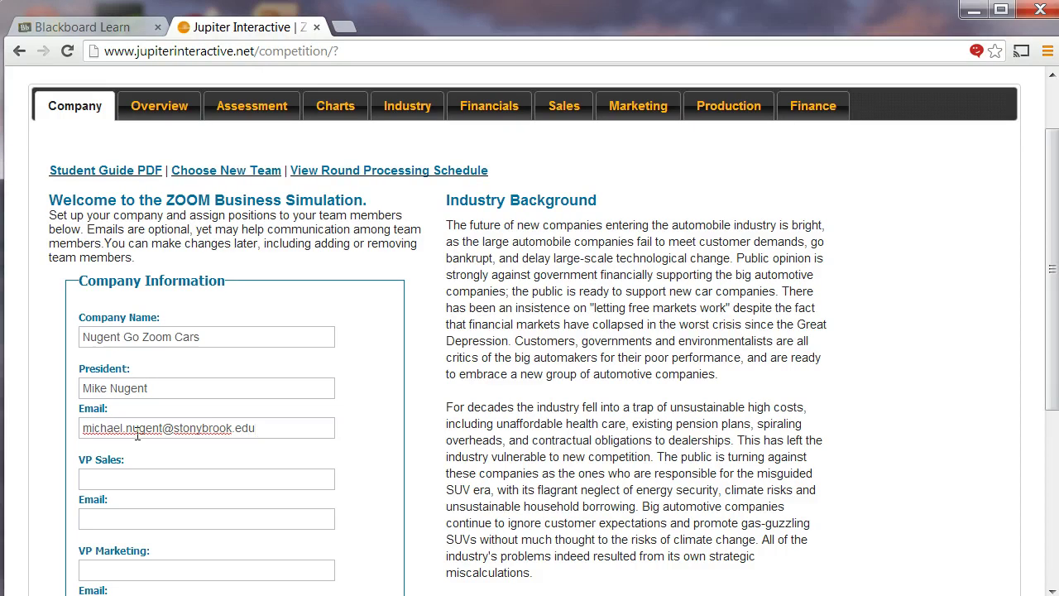
- Save the company data and return to the company information page
{"action": "left_click", "coordinate": [154, 475]}
{"action": "scroll", "coordinate": [154, 476], "scroll_direction": "down", "scroll_amount": 4}
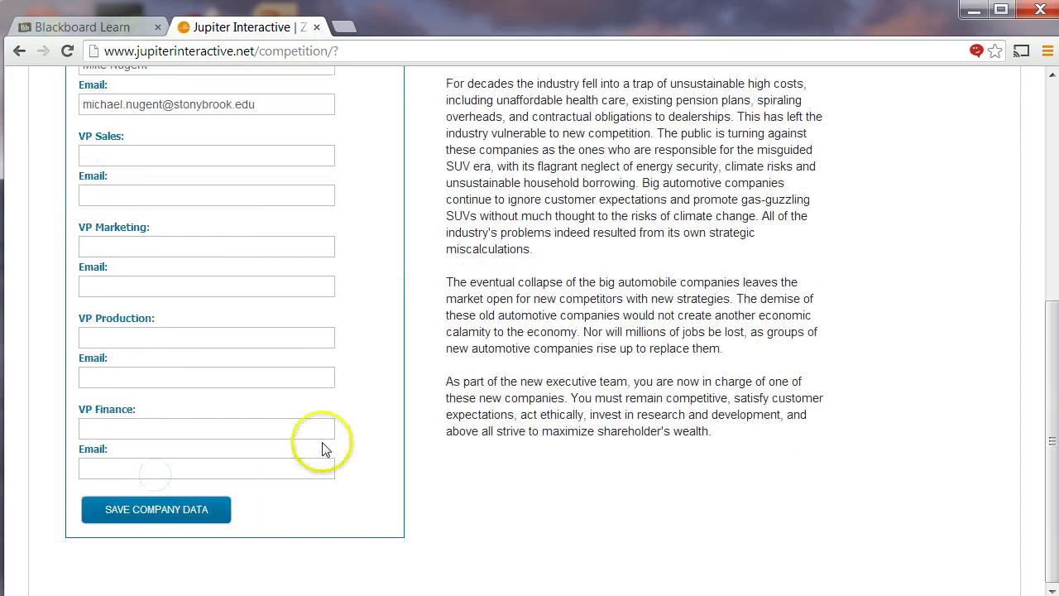
{"action": "left_click", "coordinate": [203, 511]}
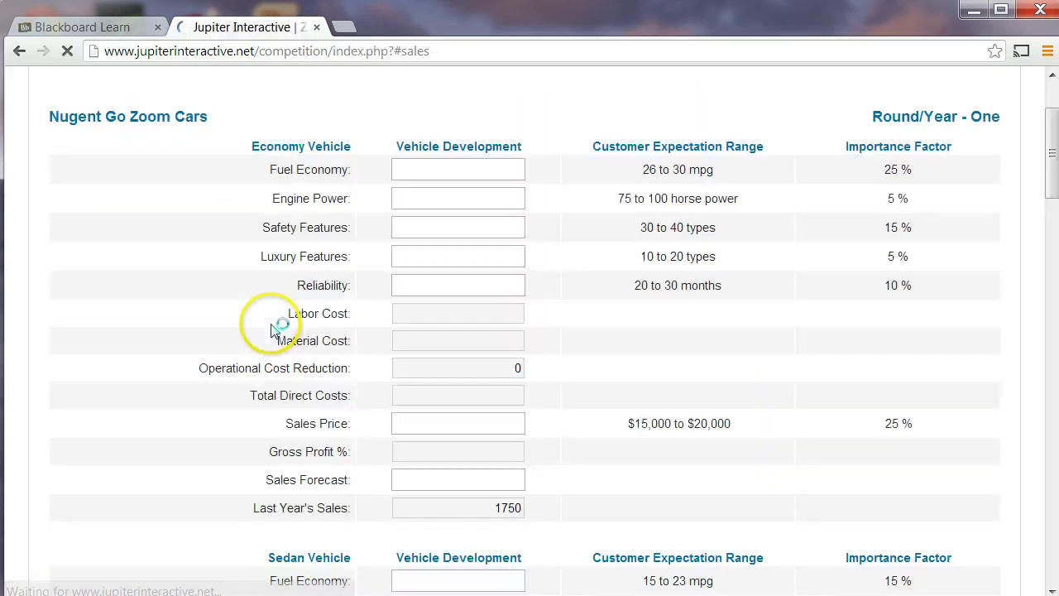
{"action": "scroll", "coordinate": [165, 273], "scroll_direction": "up", "scroll_amount": 2}
{"action": "left_click", "coordinate": [67, 187]}
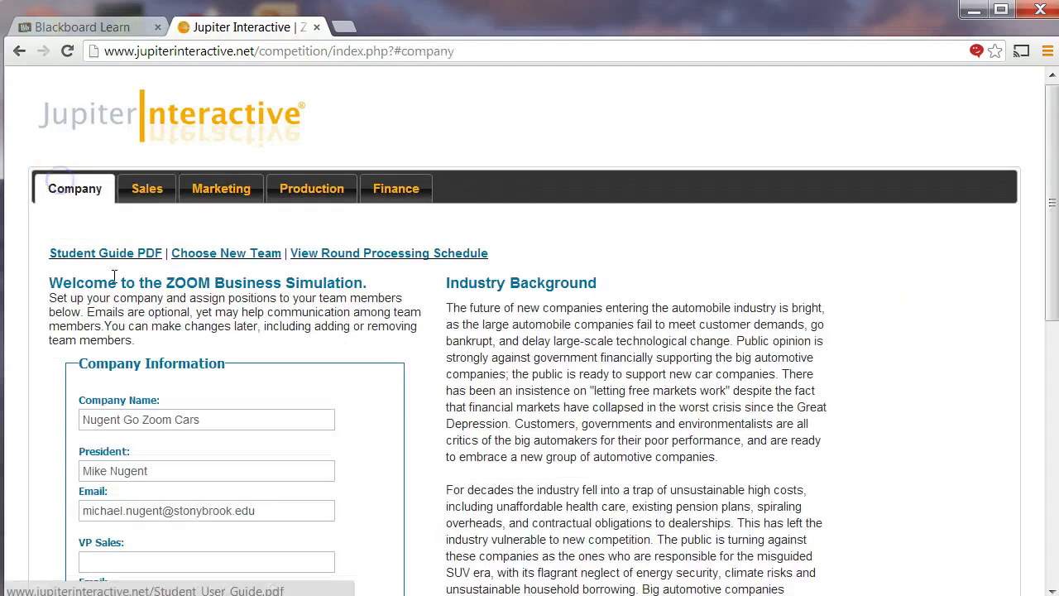
{"action": "scroll", "coordinate": [165, 414], "scroll_direction": "down", "scroll_amount": 2}
- Move through the VP Sales name and e-mail fields without entering values
{"action": "left_click", "coordinate": [121, 397]}
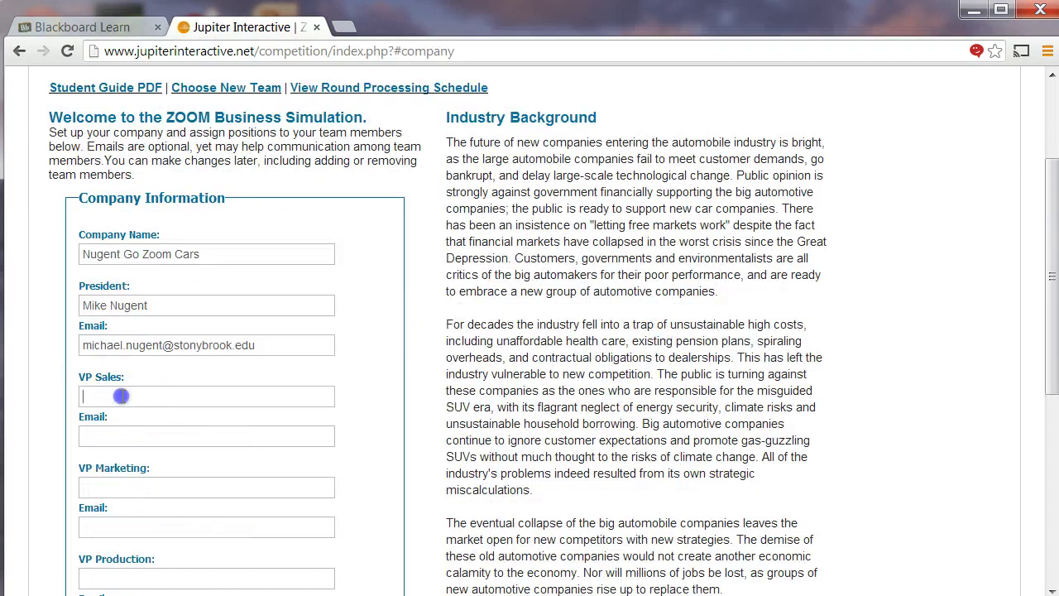
{"action": "left_click", "coordinate": [121, 434]}
{"action": "scroll", "coordinate": [141, 432], "scroll_direction": "down", "scroll_amount": 1}
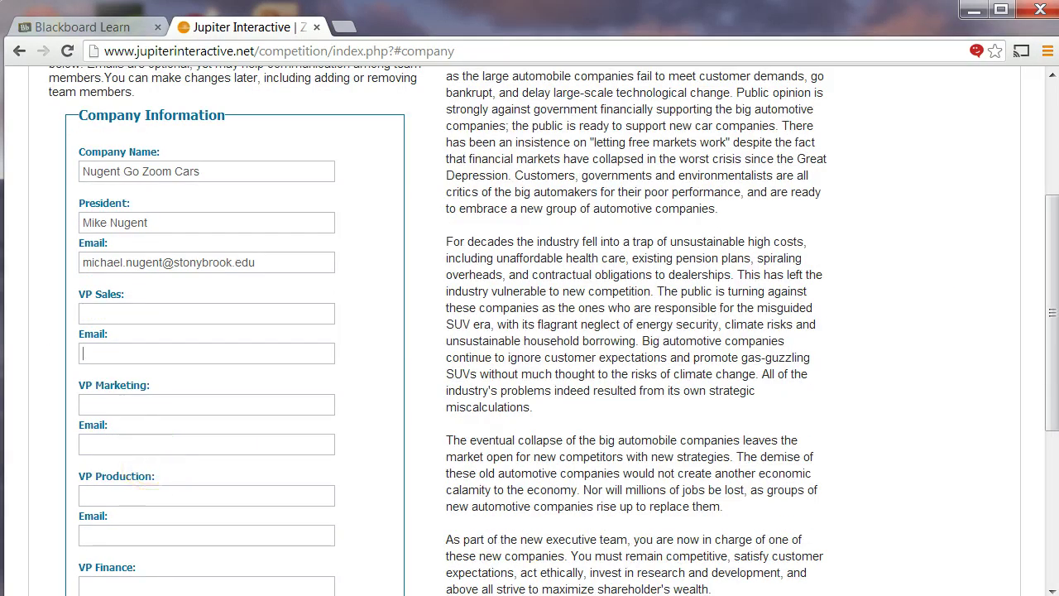
{"action": "scroll", "coordinate": [168, 438], "scroll_direction": "up", "scroll_amount": 3}
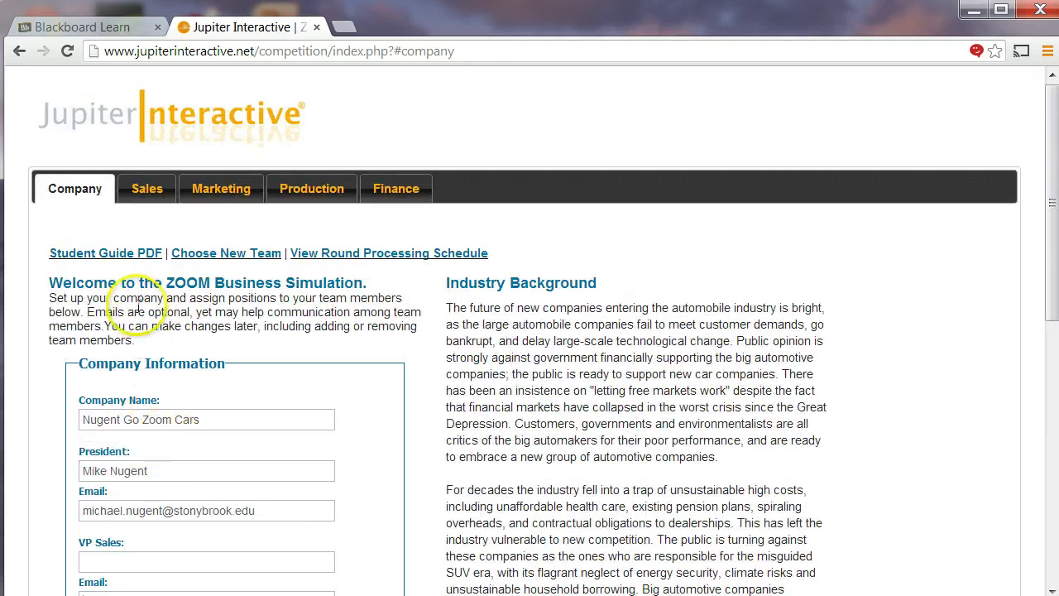
- Open the Student User Guide PDF and scroll to page 4's vehicle class growth-rate table
{"action": "left_click", "coordinate": [104, 255]}
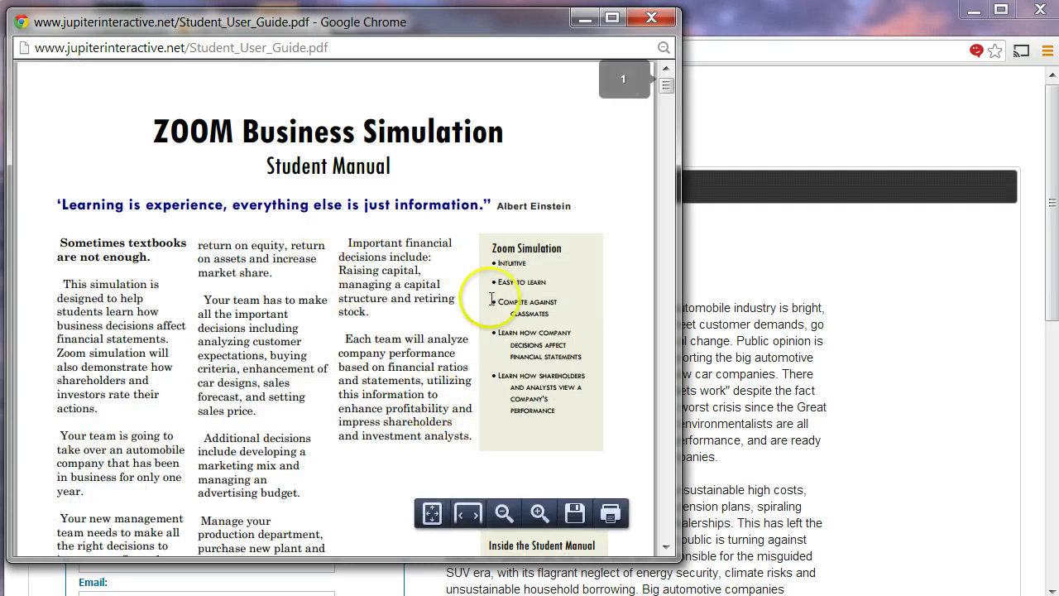
{"action": "scroll", "coordinate": [350, 307], "scroll_direction": "down", "scroll_amount": 10}
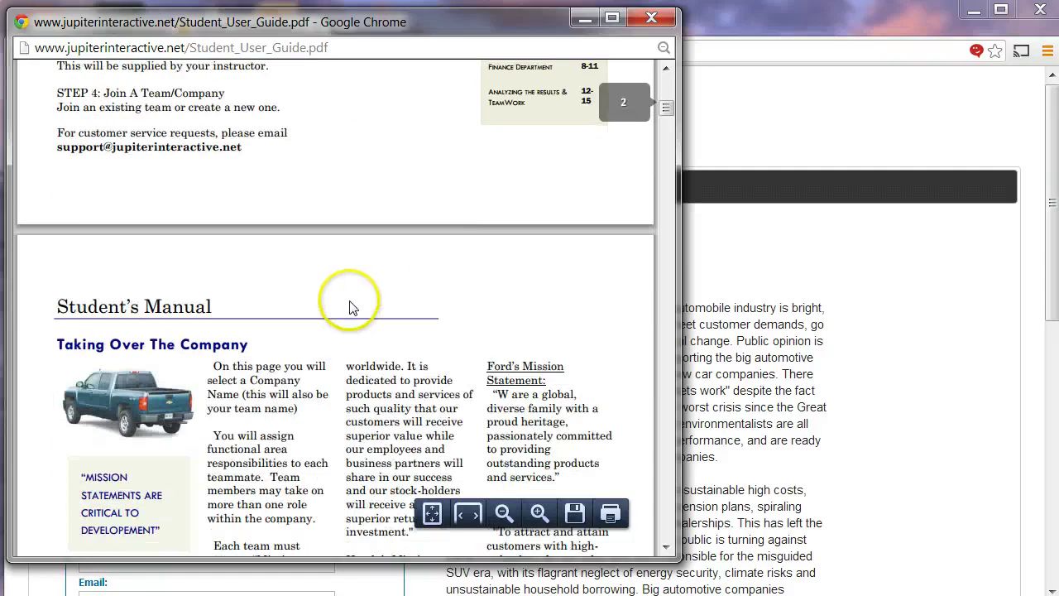
{"action": "scroll", "coordinate": [350, 307], "scroll_direction": "down", "scroll_amount": 9}
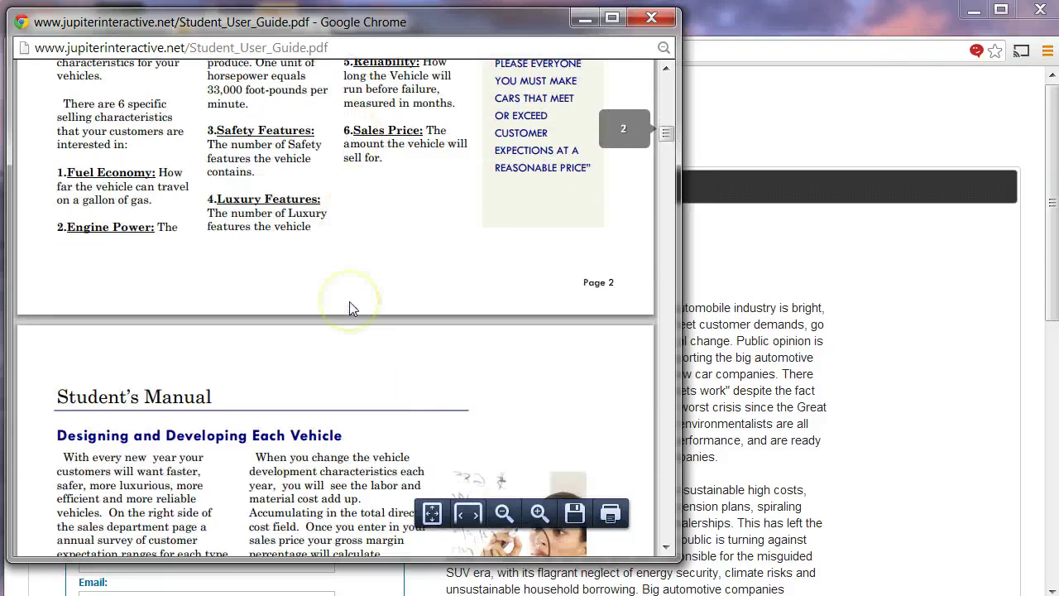
{"action": "scroll", "coordinate": [350, 307], "scroll_direction": "down", "scroll_amount": 6}
{"action": "scroll", "coordinate": [350, 309], "scroll_direction": "down", "scroll_amount": 1}
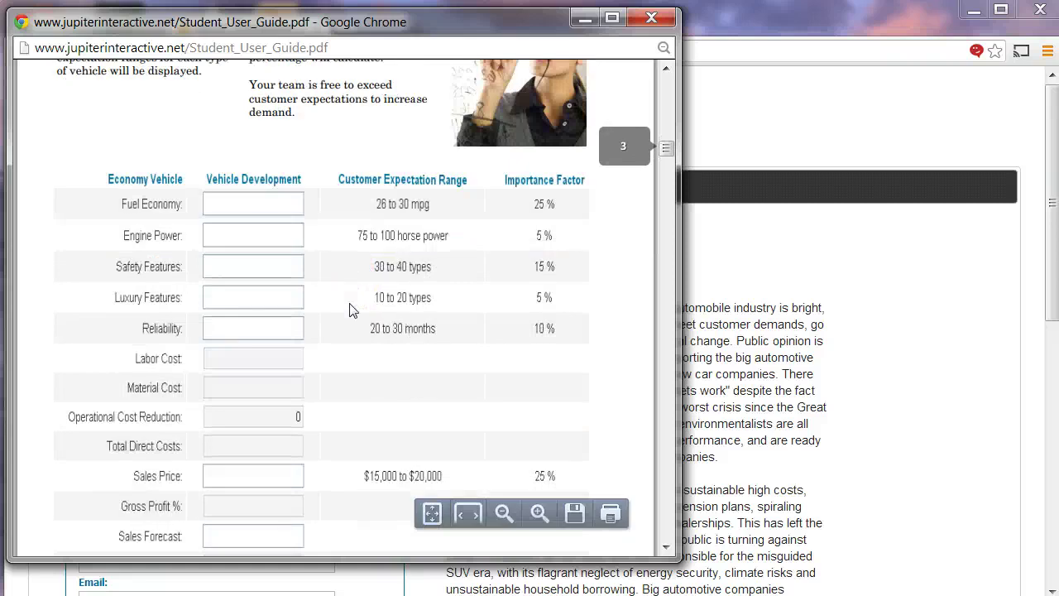
{"action": "scroll", "coordinate": [350, 309], "scroll_direction": "down", "scroll_amount": 10}
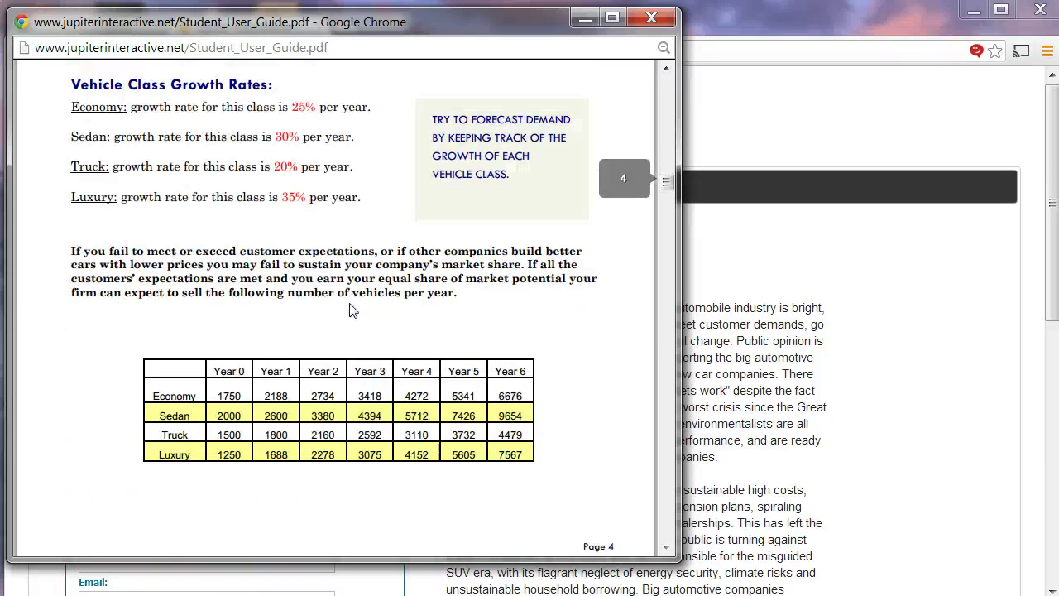
{"action": "scroll", "coordinate": [350, 310], "scroll_direction": "down", "scroll_amount": 5}
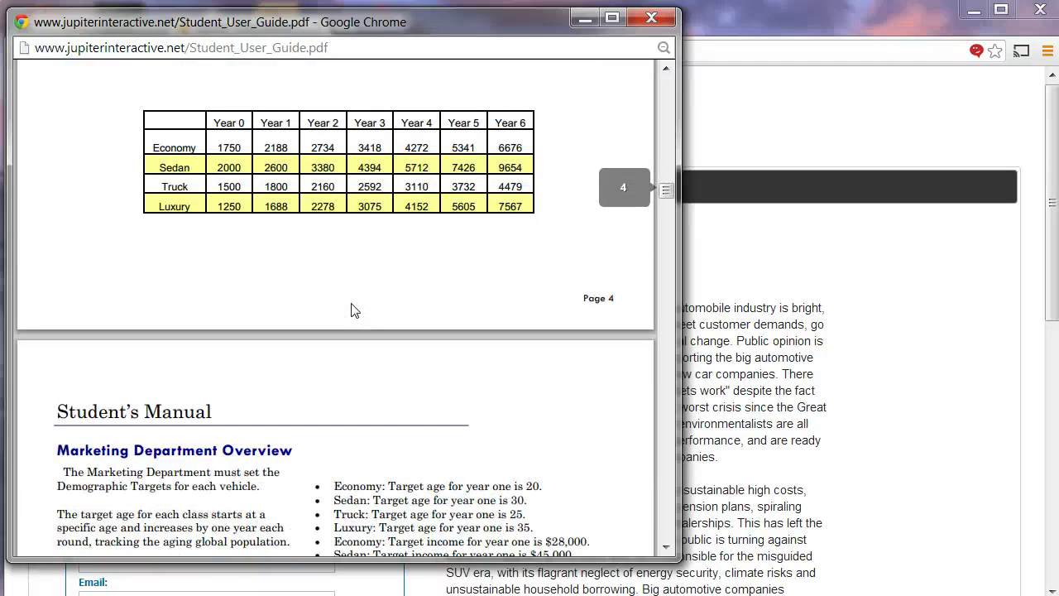
{"action": "scroll", "coordinate": [351, 310], "scroll_direction": "down", "scroll_amount": 1}
{"action": "scroll", "coordinate": [350, 310], "scroll_direction": "up", "scroll_amount": 4}
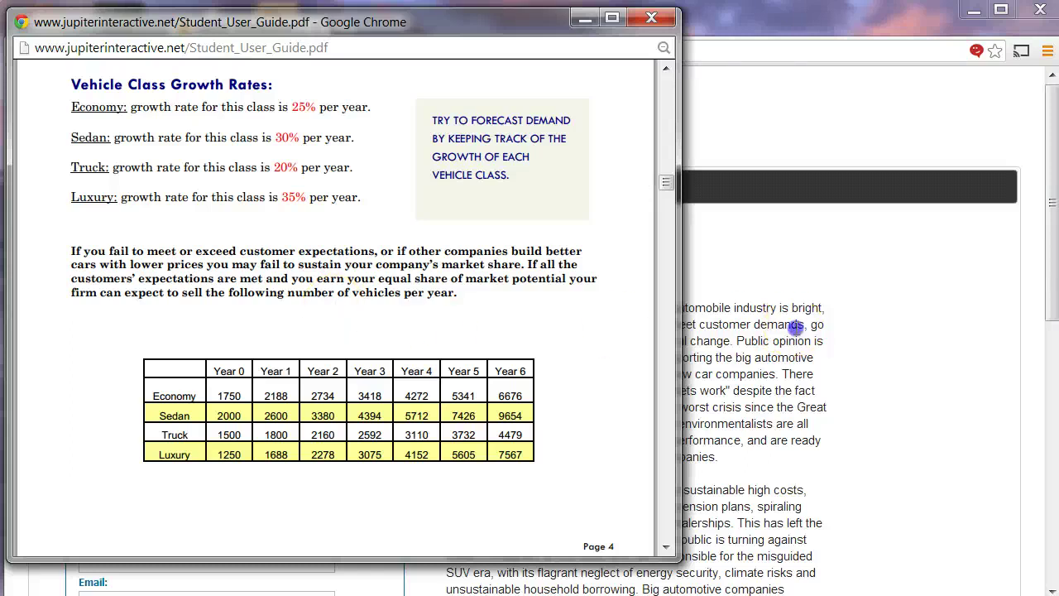
- Return to the Company Information form in the simulation
{"action": "left_click", "coordinate": [742, 327]}
{"action": "scroll", "coordinate": [597, 279], "scroll_direction": "down", "scroll_amount": 1}
{"action": "scroll", "coordinate": [496, 199], "scroll_direction": "down", "scroll_amount": 3}
{"action": "scroll", "coordinate": [476, 199], "scroll_direction": "up", "scroll_amount": 1}
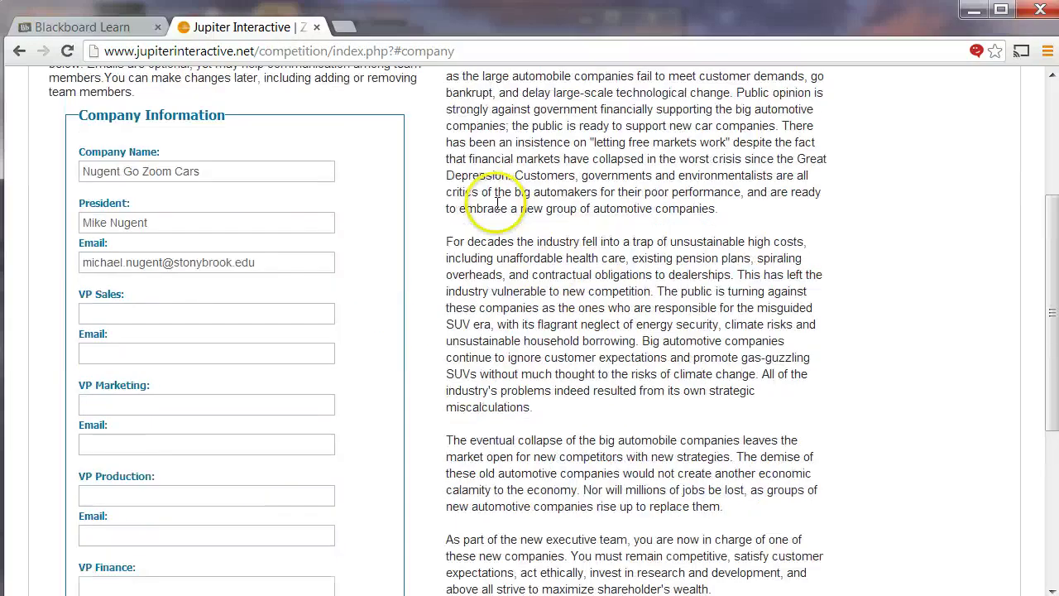
- Scroll to the top of the Company page and open the Sales department page
{"action": "scroll", "coordinate": [469, 173], "scroll_direction": "up", "scroll_amount": 1}
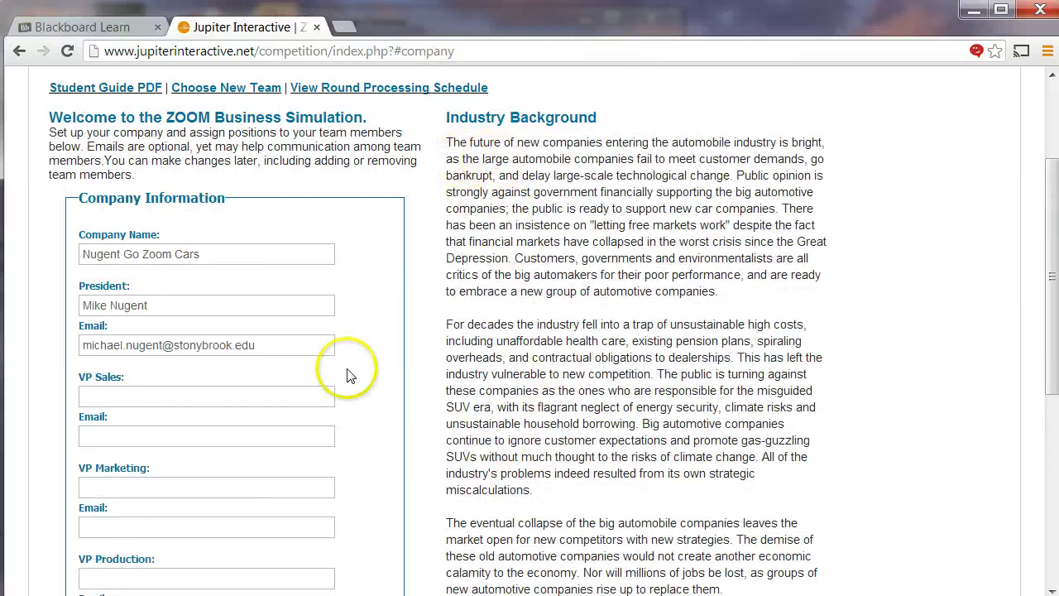
{"action": "scroll", "coordinate": [497, 351], "scroll_direction": "up", "scroll_amount": 1}
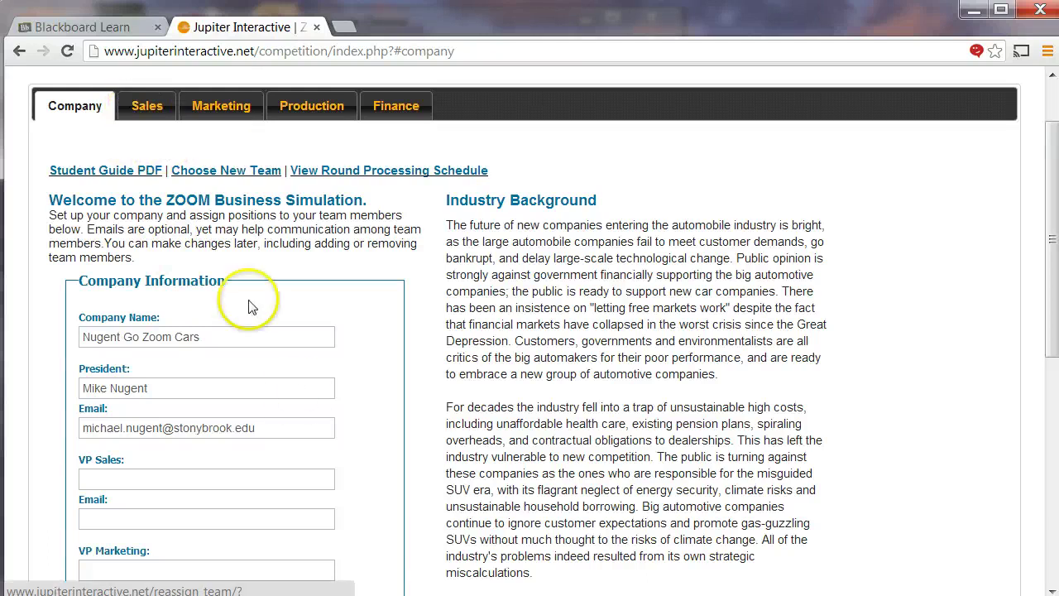
{"action": "scroll", "coordinate": [273, 364], "scroll_direction": "down", "scroll_amount": 2}
{"action": "scroll", "coordinate": [280, 385], "scroll_direction": "down", "scroll_amount": 1}
{"action": "scroll", "coordinate": [260, 378], "scroll_direction": "up", "scroll_amount": 4}
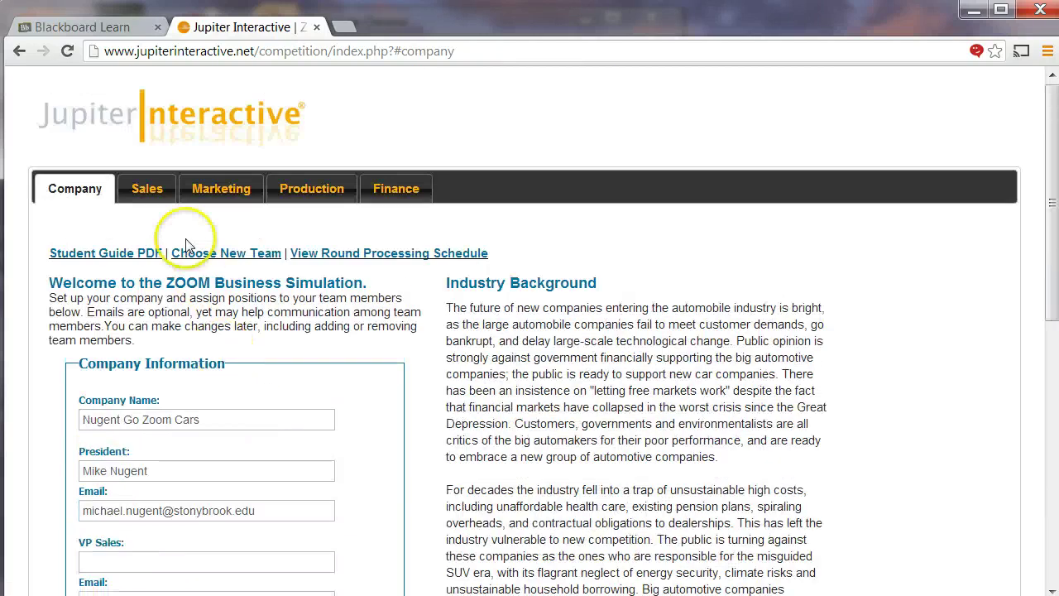
{"action": "left_click", "coordinate": [149, 190]}
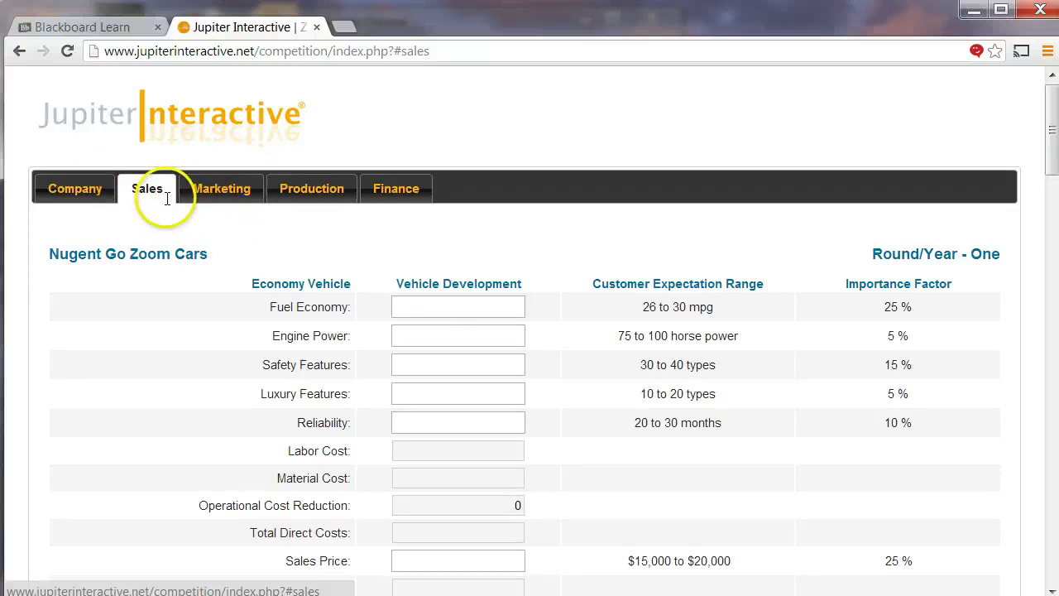
- Sign in again and start the individual practice game at its Round One Sales page
{"action": "left_click", "coordinate": [168, 121]}
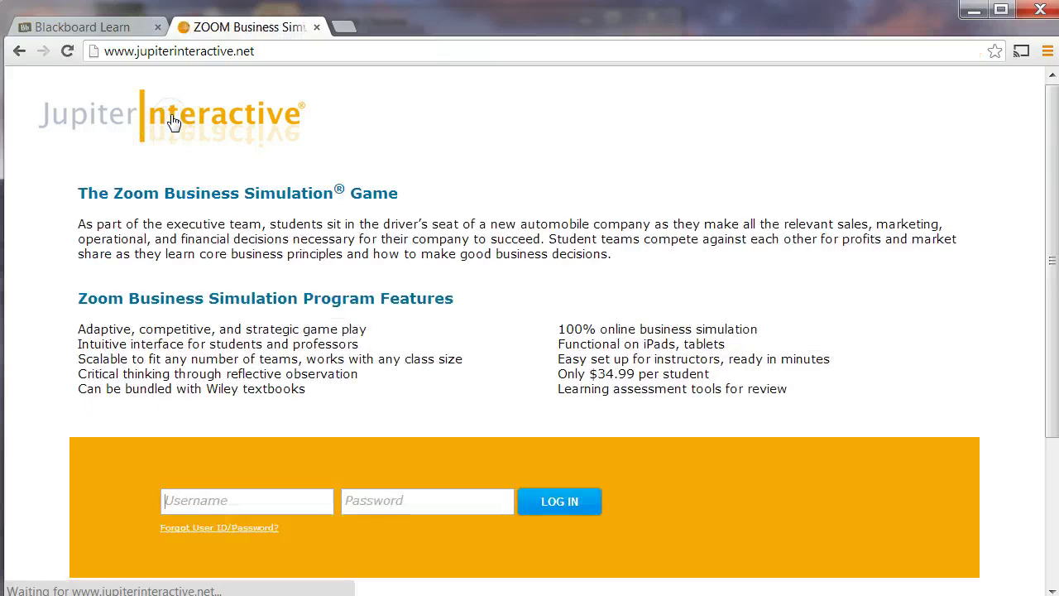
{"action": "type", "text": "jj2"}
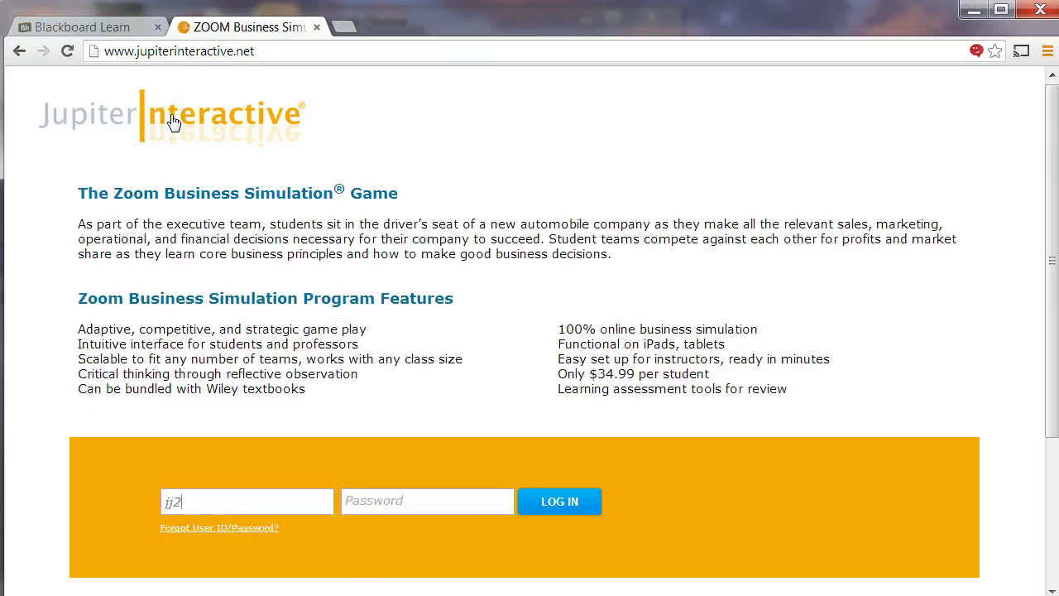
{"action": "type", "text": "•••"}
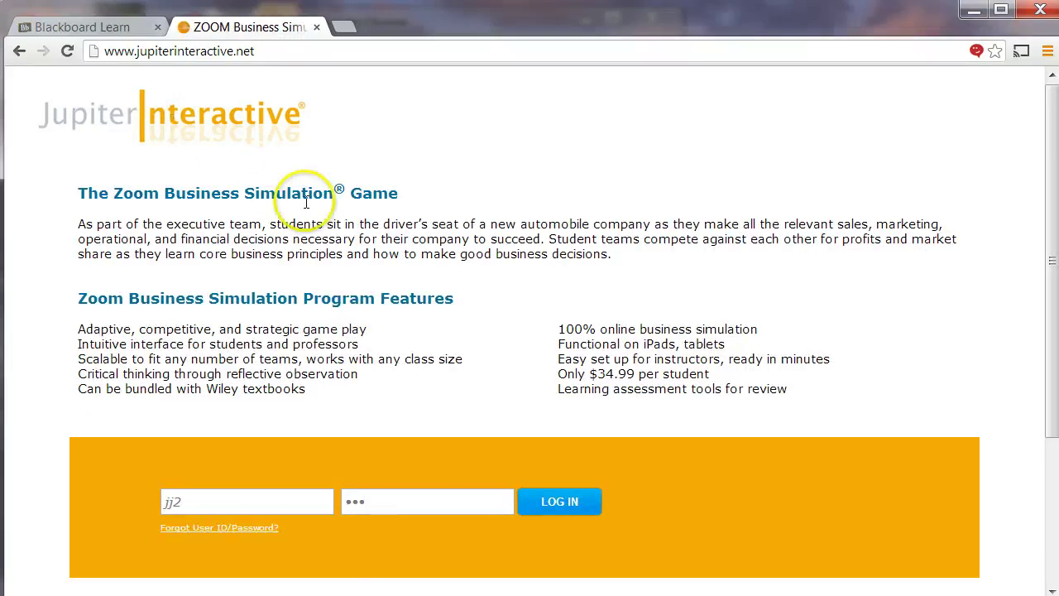
{"action": "left_click", "coordinate": [553, 502]}
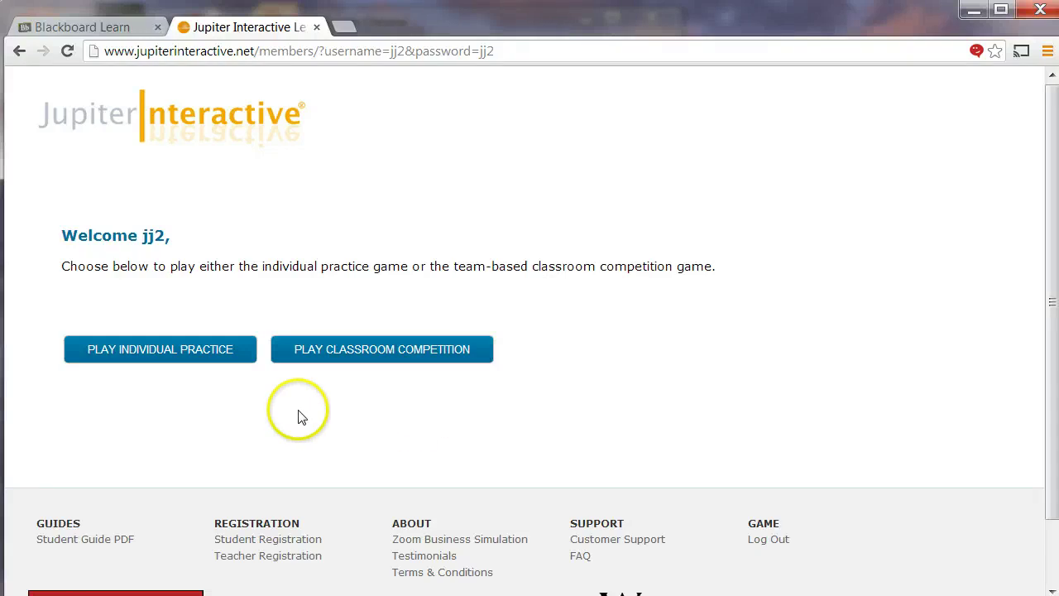
{"action": "left_click", "coordinate": [147, 353]}
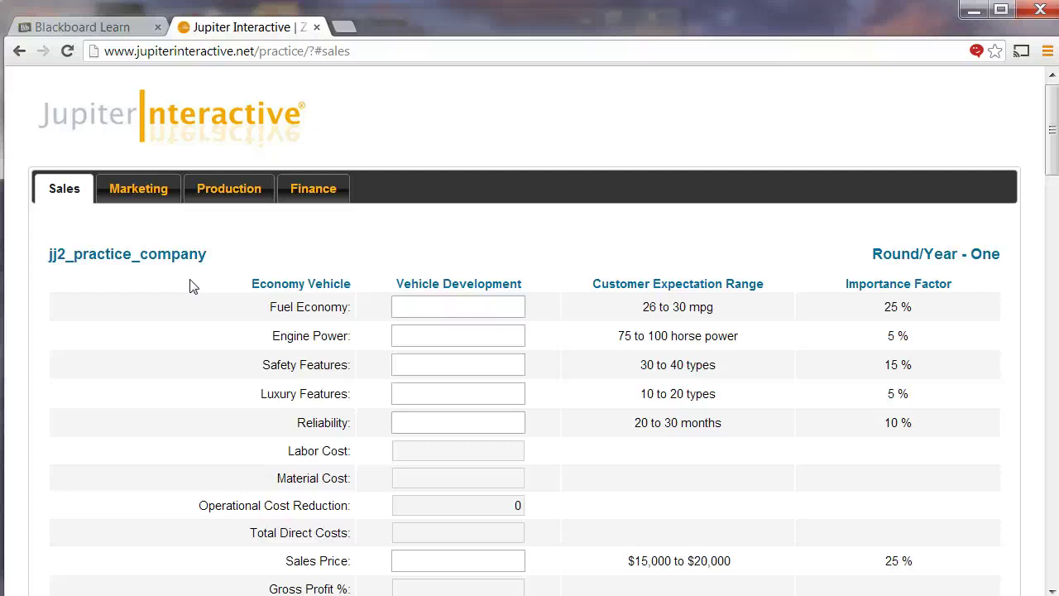
{"action": "left_click", "coordinate": [414, 306]}
{"action": "scroll", "coordinate": [229, 317], "scroll_direction": "down", "scroll_amount": 1}
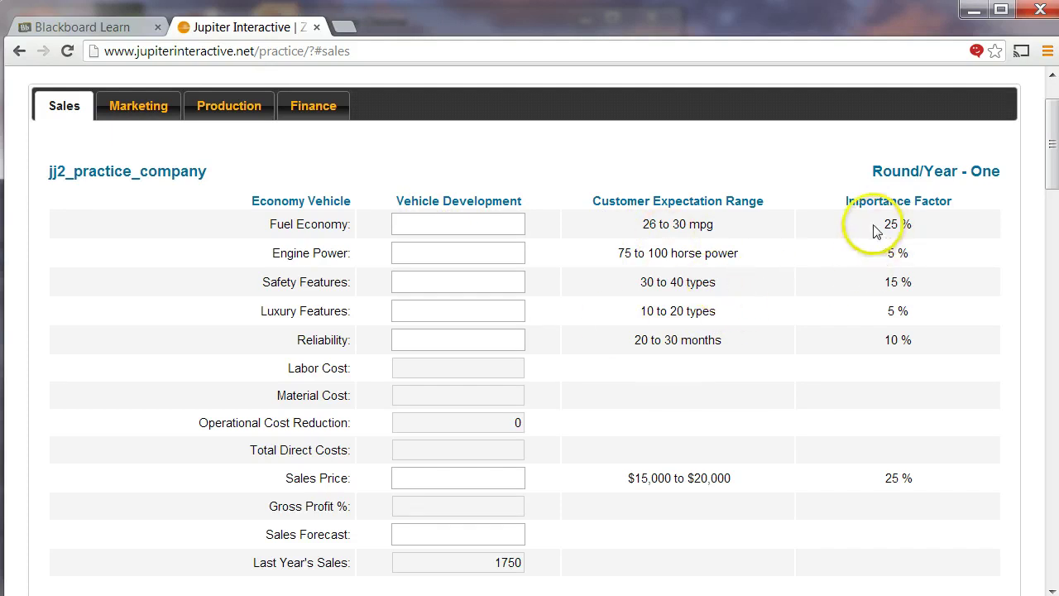
{"action": "left_click", "coordinate": [885, 335]}
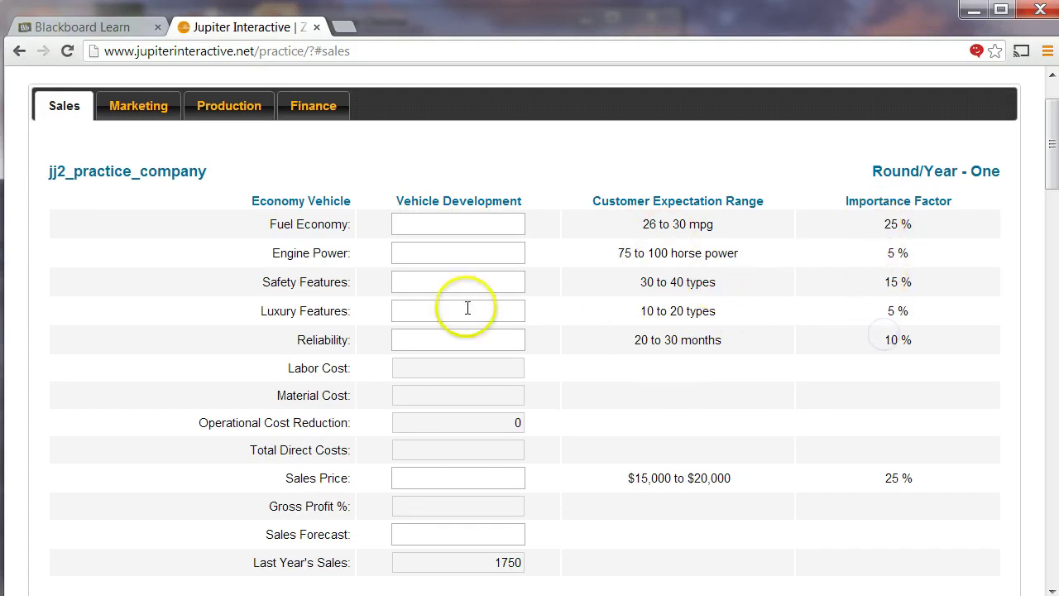
- Enter the Economy Vehicle specs 30, 70, 33, 11 and 22
{"action": "left_click", "coordinate": [440, 224]}
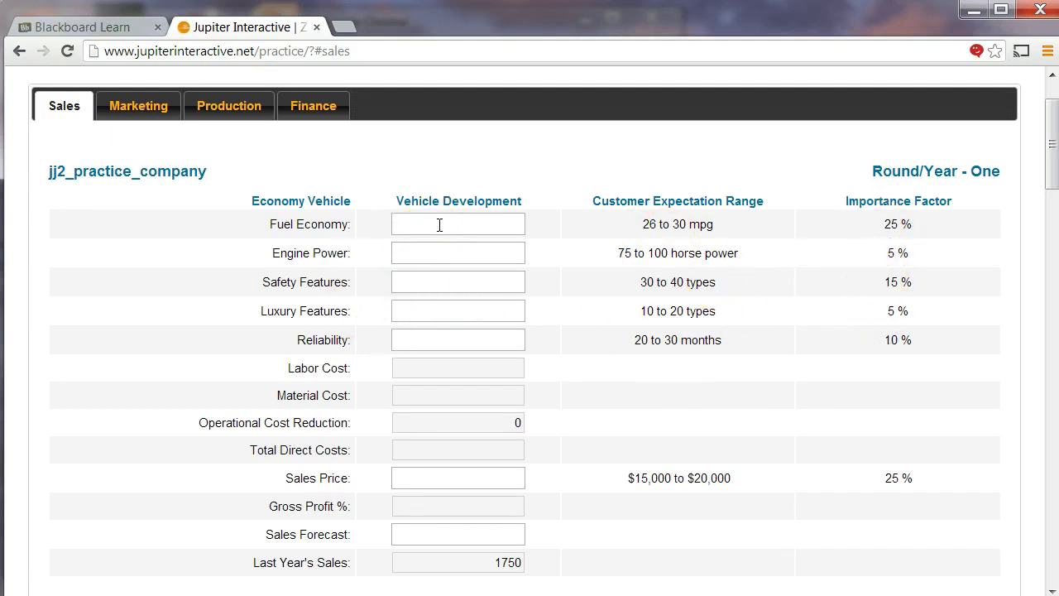
{"action": "type", "text": "26"}
{"action": "key", "text": "Tab"}
{"action": "key", "text": "shift+Tab"}
{"action": "type", "text": "30"}
{"action": "type", "text": "70"}
{"action": "key", "text": "Tab"}
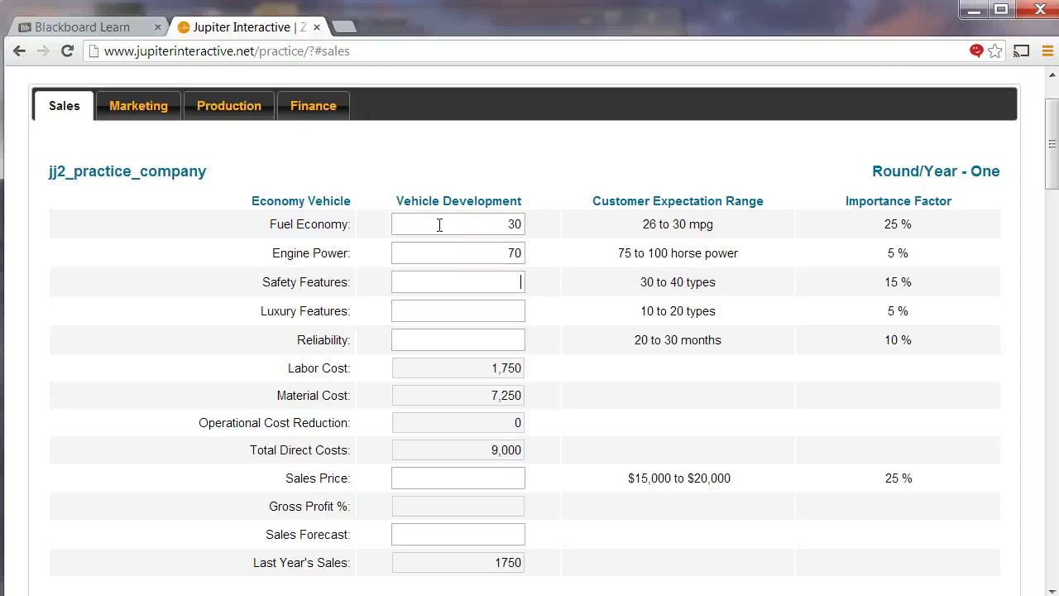
{"action": "type", "text": "33"}
{"action": "key", "text": "Tab"}
{"action": "type", "text": "11"}
{"action": "key", "text": "Tab"}
{"action": "type", "text": "22"}
{"action": "key", "text": "Tab"}
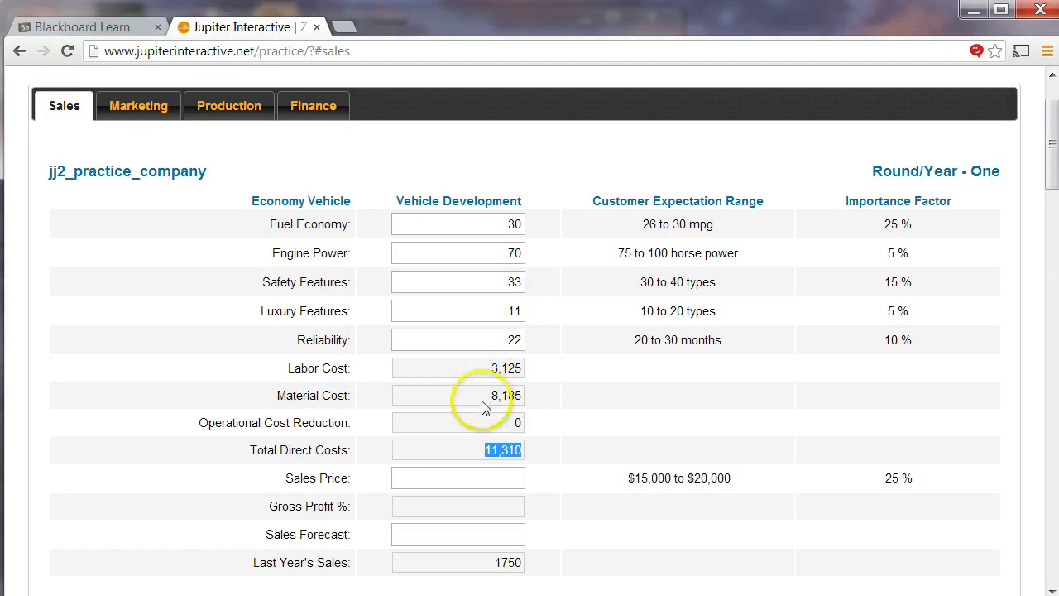
- Price the Economy Vehicle at 20,000 with a 2,000 sales forecast
{"action": "left_click", "coordinate": [487, 478]}
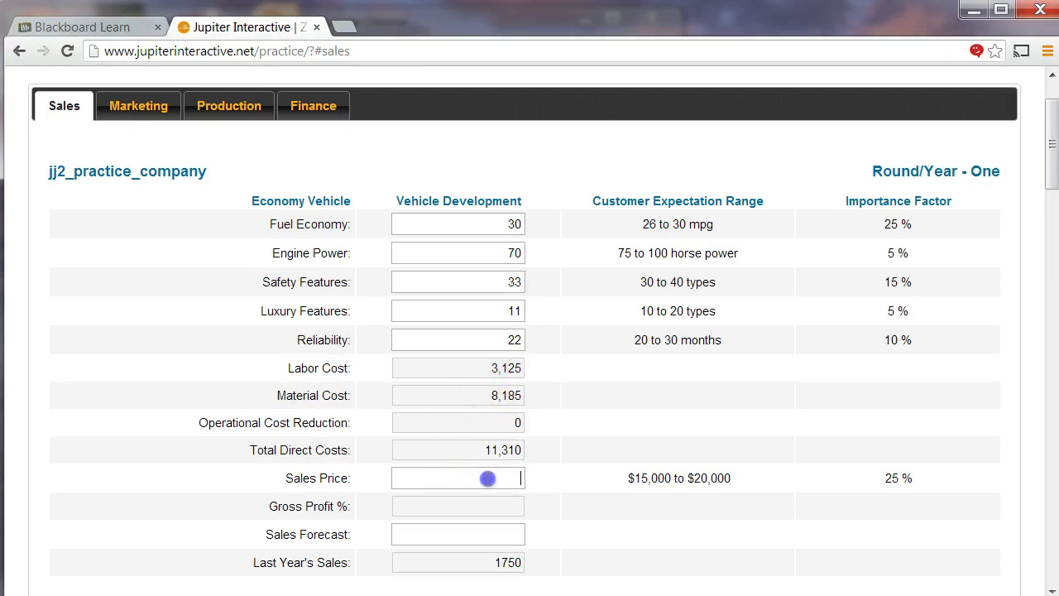
{"action": "type", "text": "200"}
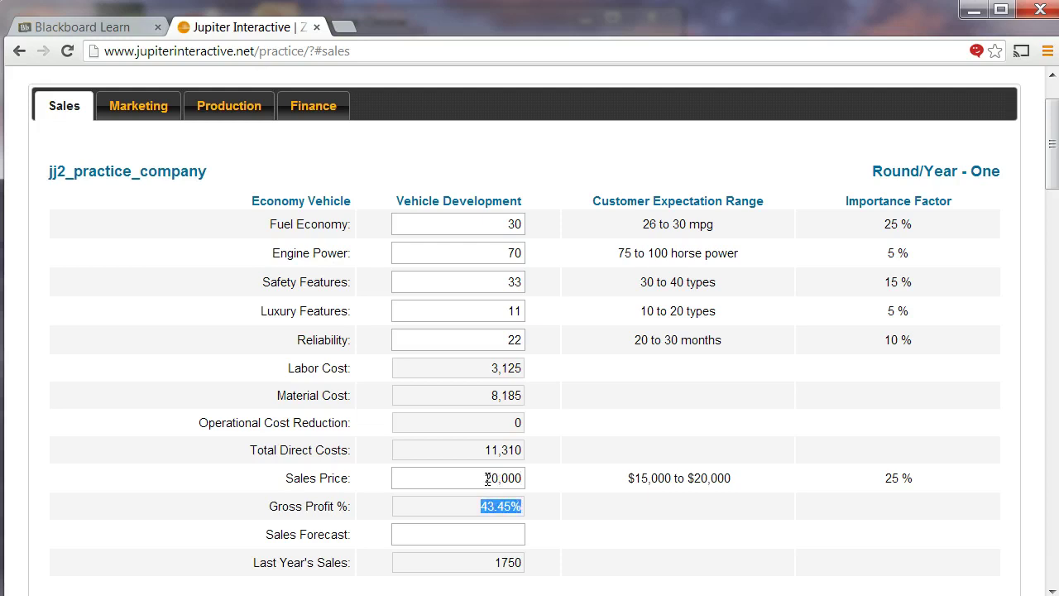
{"action": "key", "text": "Tab"}
{"action": "type", "text": "2000"}
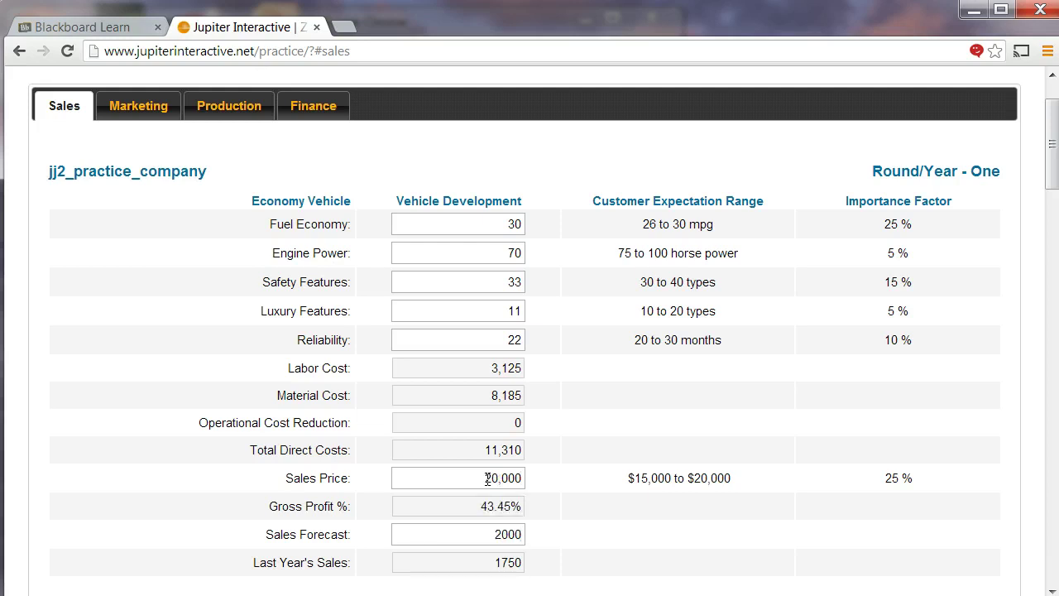
{"action": "left_click", "coordinate": [577, 460]}
{"action": "key", "text": "alt+Tab"}
{"action": "scroll", "coordinate": [265, 227], "scroll_direction": "up", "scroll_amount": 2}
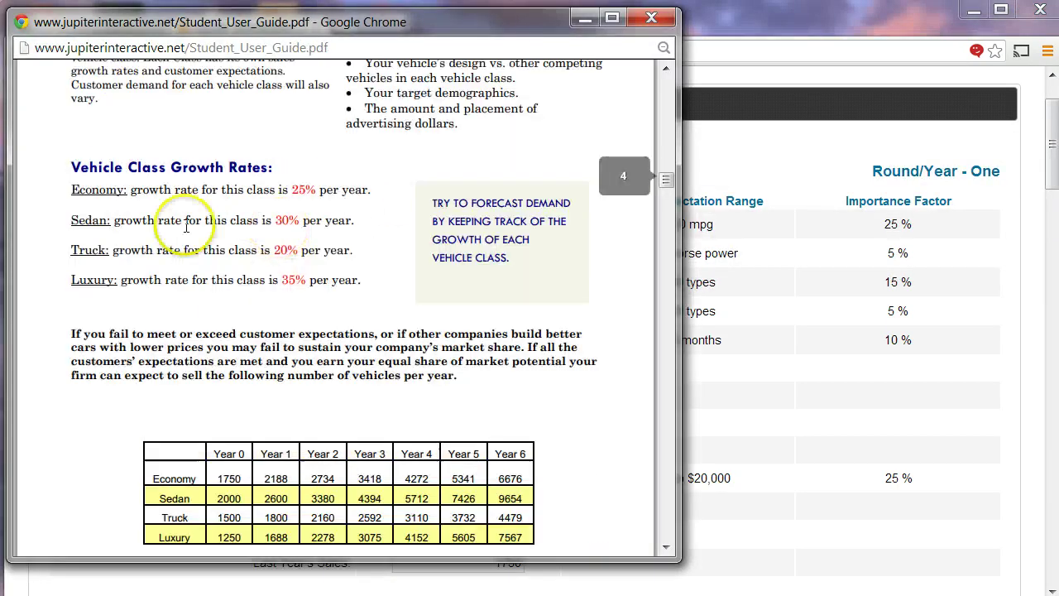
{"action": "left_click_drag", "start_coordinate": [72, 189], "coordinate": [354, 190]}
{"action": "left_click", "coordinate": [355, 196]}
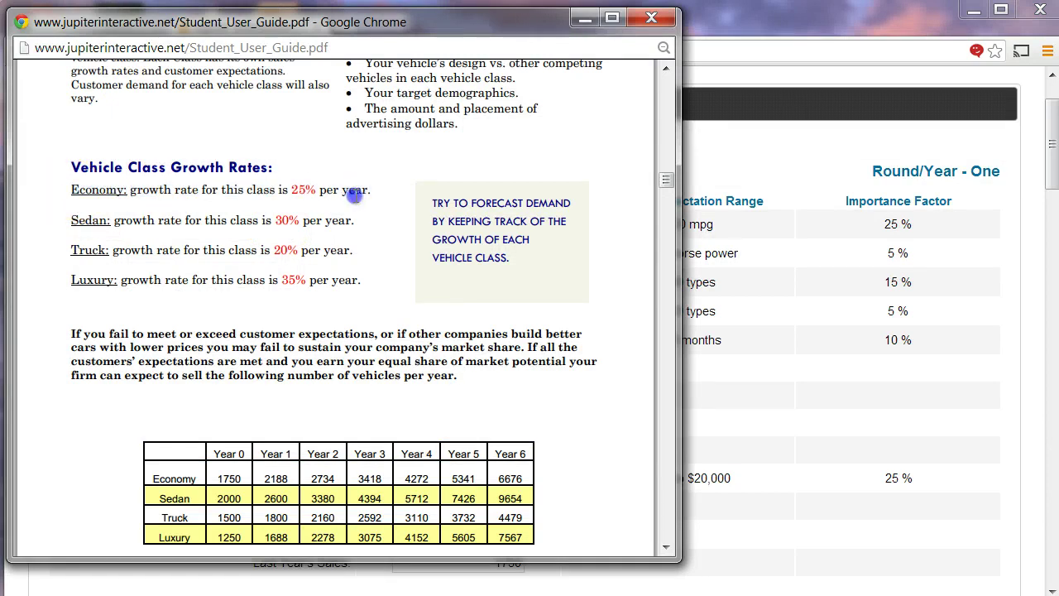
{"action": "left_click", "coordinate": [298, 183]}
{"action": "scroll", "coordinate": [234, 444], "scroll_direction": "down", "scroll_amount": 1}
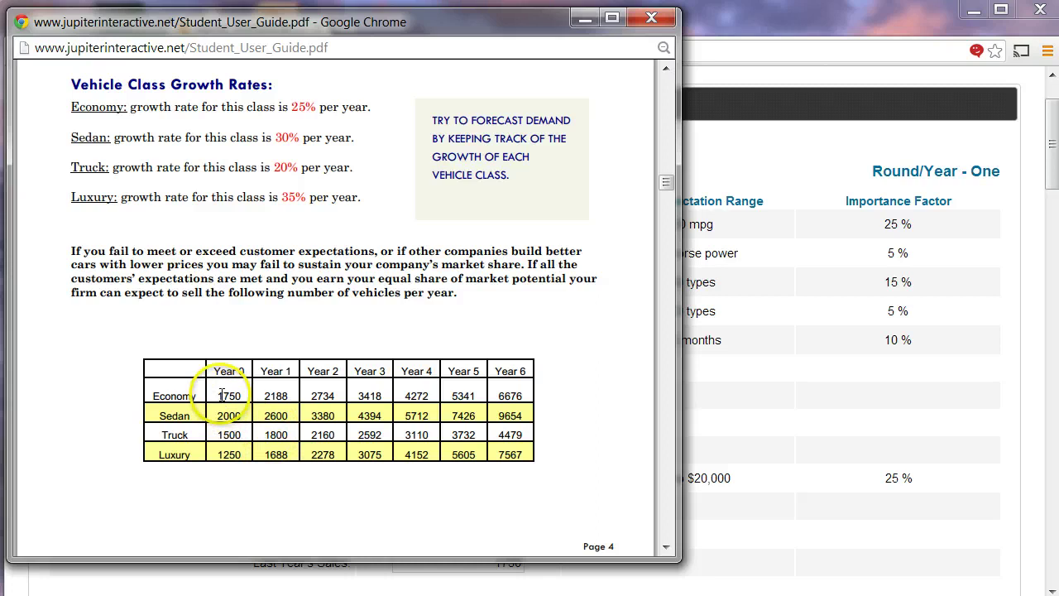
{"action": "left_click", "coordinate": [213, 395]}
{"action": "left_click", "coordinate": [762, 398]}
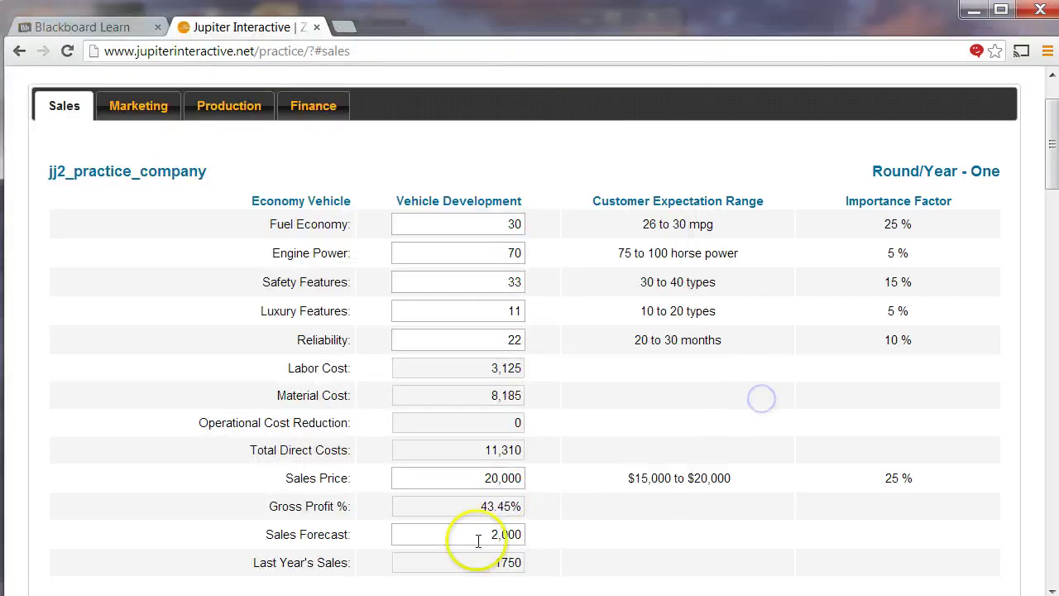
{"action": "left_click", "coordinate": [495, 563]}
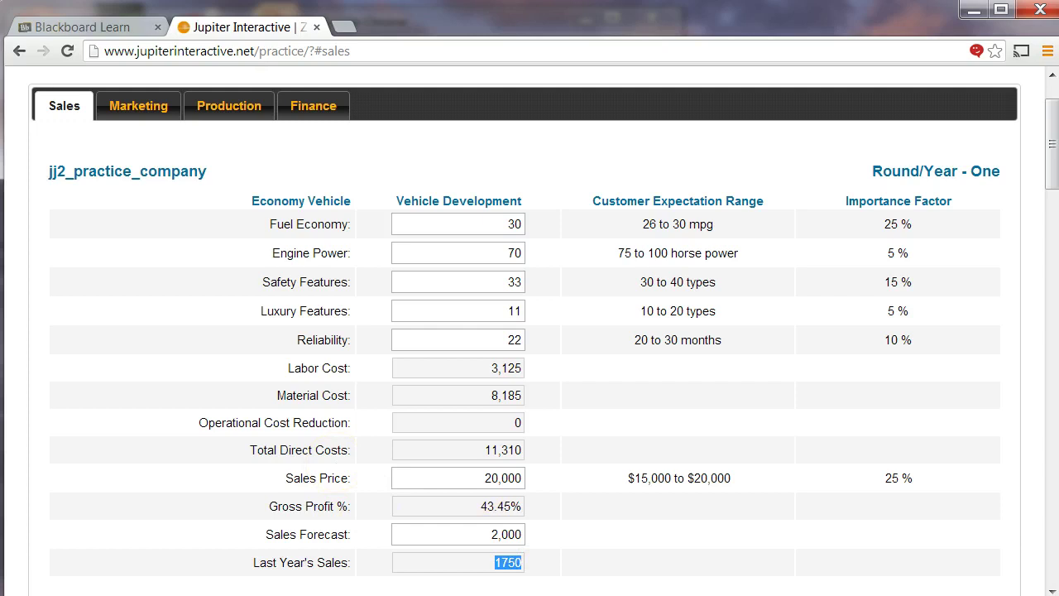
{"action": "key", "text": "alt+Tab"}
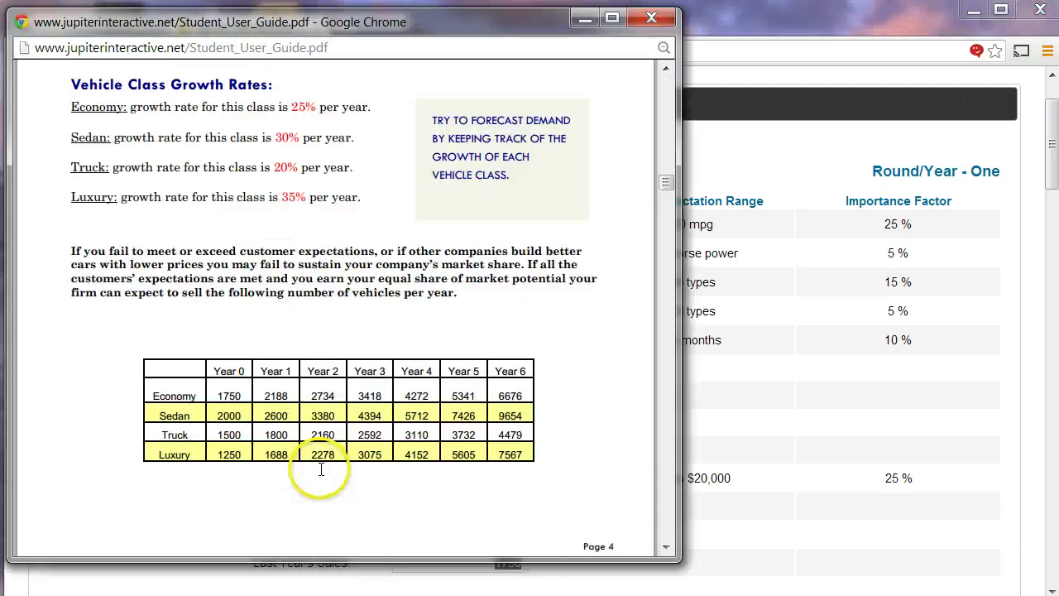
{"action": "left_click", "coordinate": [272, 392]}
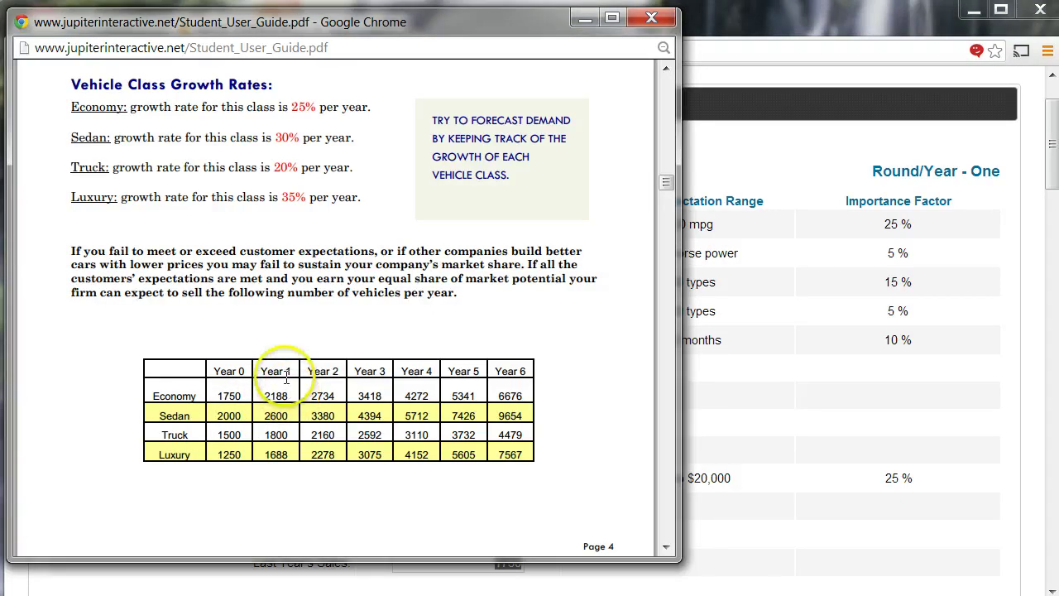
{"action": "left_click", "coordinate": [778, 365]}
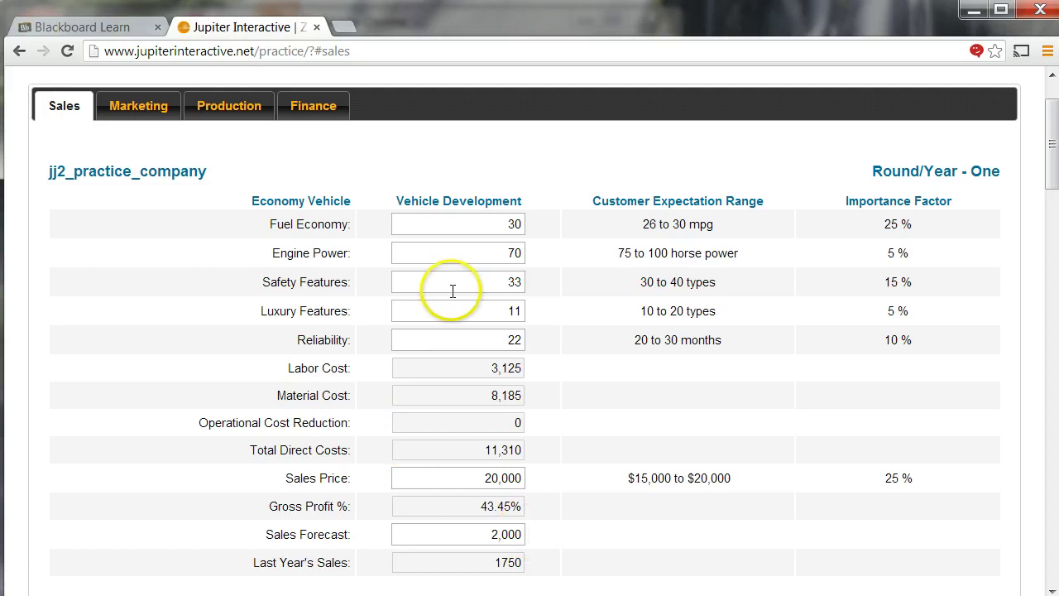
- Scroll down the Sales page to the empty Sedan Vehicle table
{"action": "scroll", "coordinate": [445, 301], "scroll_direction": "down", "scroll_amount": 3}
{"action": "scroll", "coordinate": [445, 308], "scroll_direction": "down", "scroll_amount": 1}
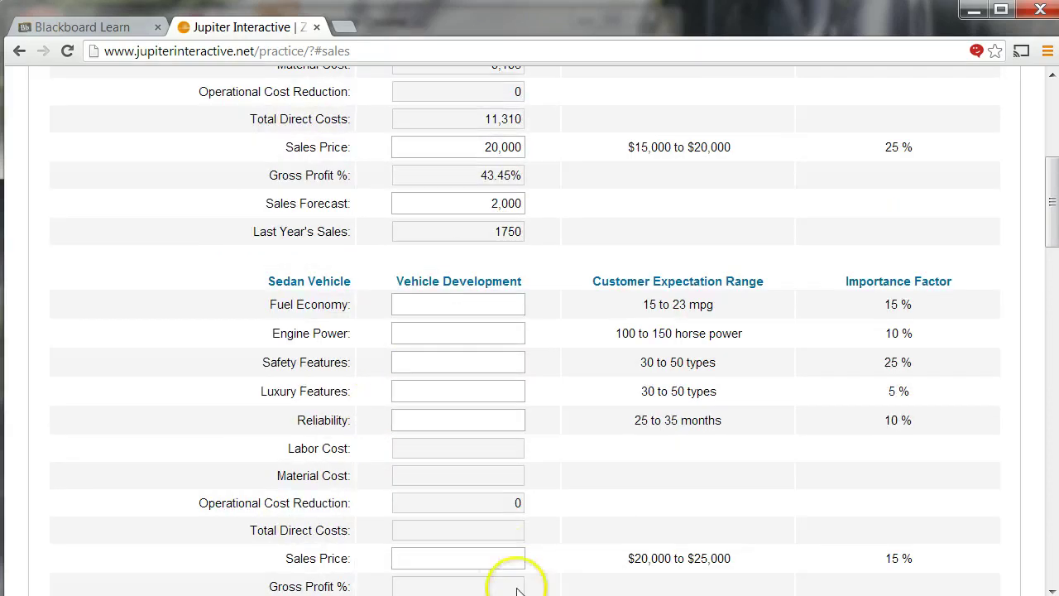
{"action": "key", "text": "alt+Tab"}
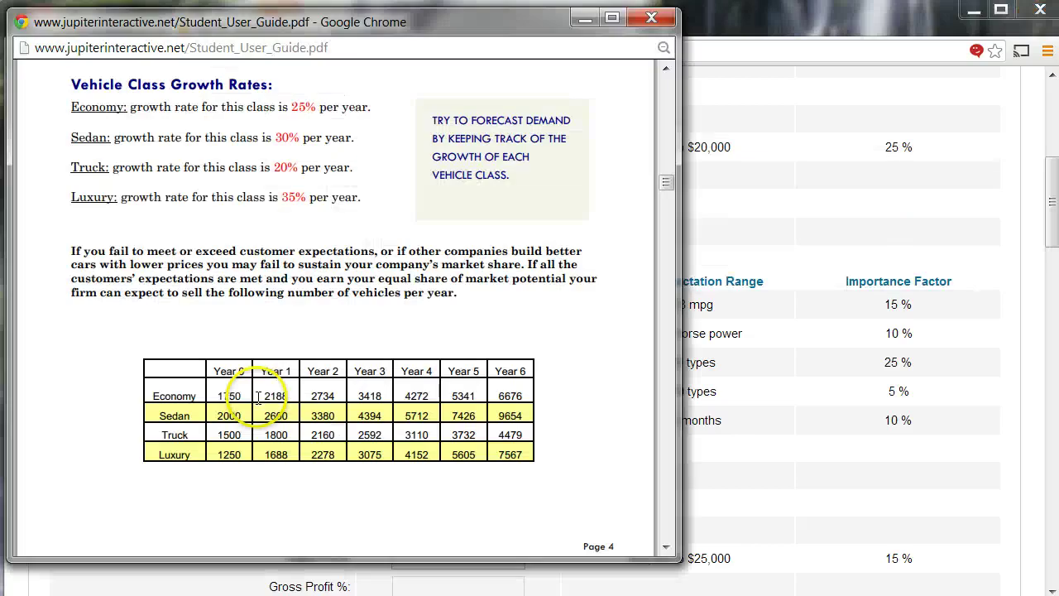
{"action": "scroll", "coordinate": [25, 430], "scroll_direction": "up", "scroll_amount": 1}
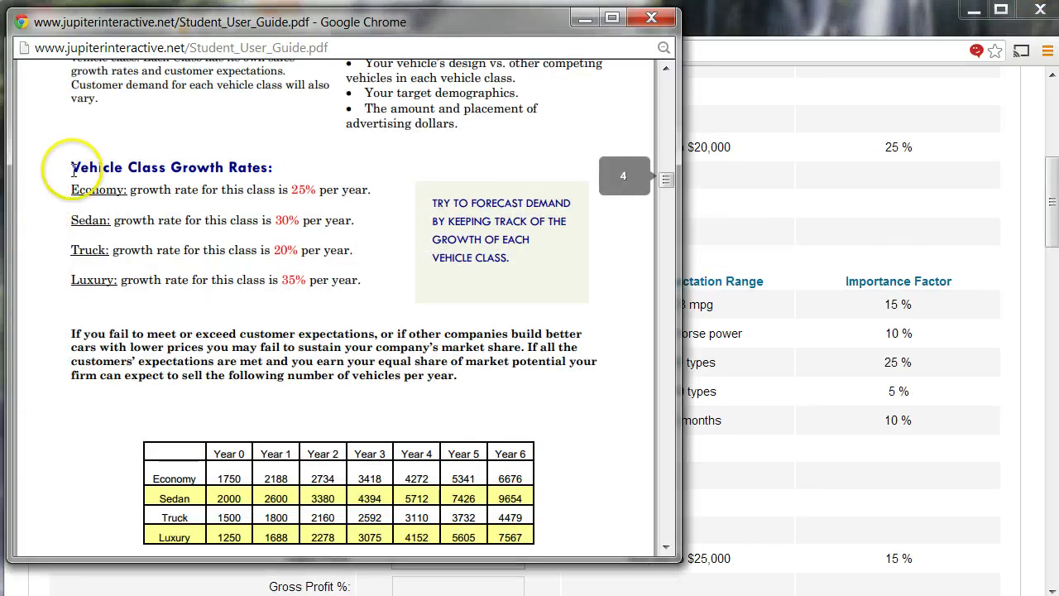
{"action": "left_click_drag", "start_coordinate": [73, 169], "coordinate": [300, 168]}
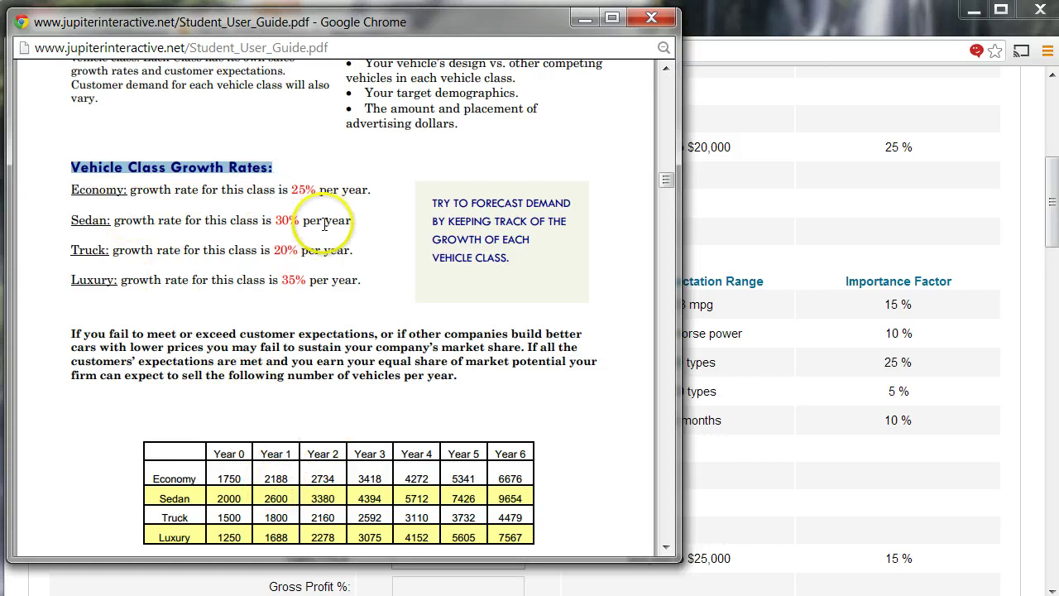
{"action": "left_click", "coordinate": [272, 455]}
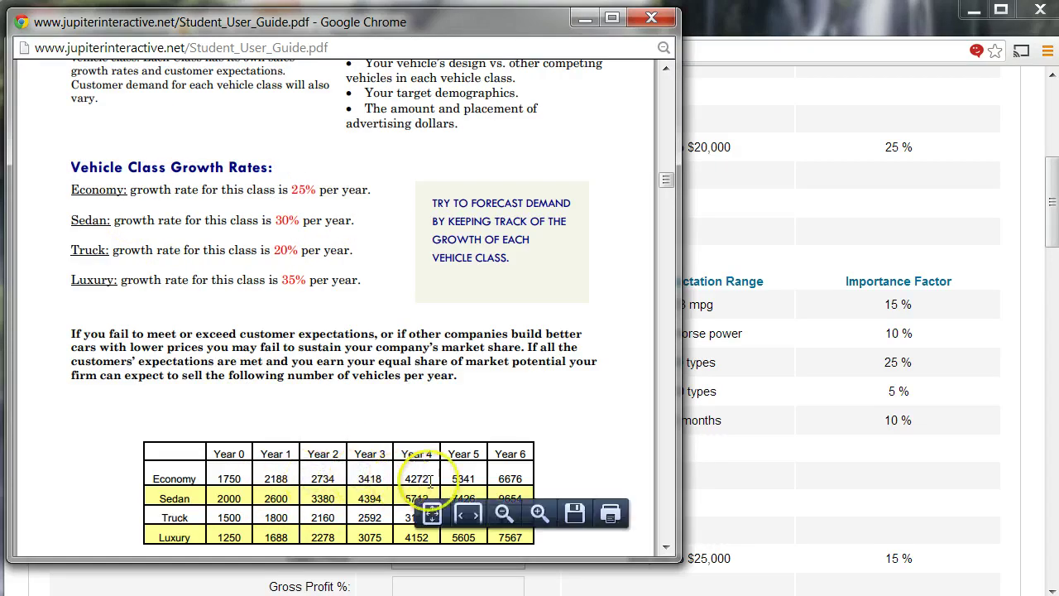
{"action": "left_click", "coordinate": [456, 482]}
{"action": "left_click", "coordinate": [499, 478]}
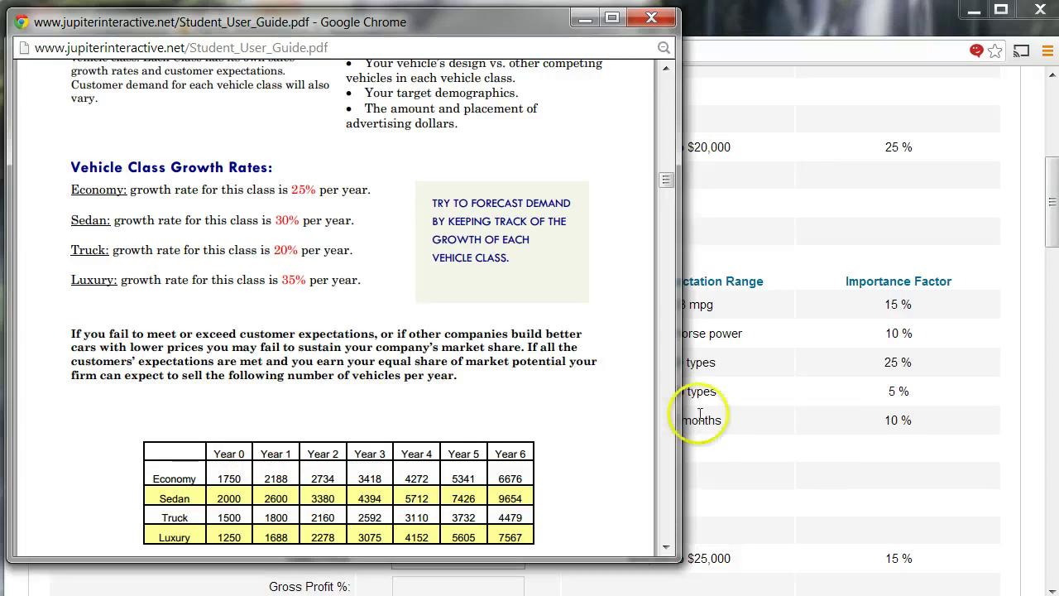
{"action": "left_click", "coordinate": [815, 422]}
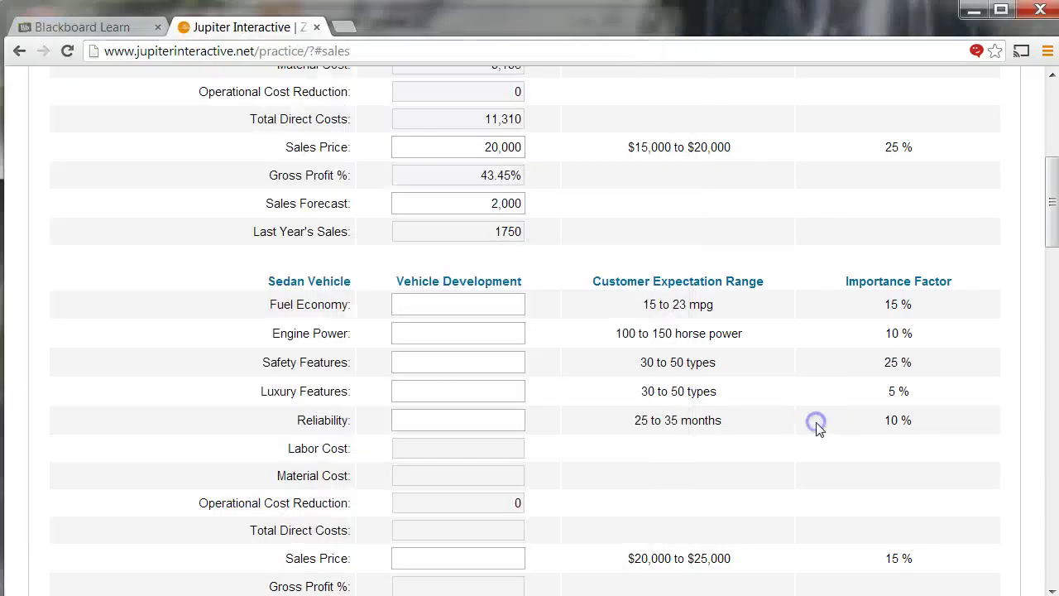
- Enter the Sedan Vehicle specs 18, 101, 33, 33 and 26
{"action": "left_click", "coordinate": [482, 307]}
{"action": "type", "text": "18"}
{"action": "key", "text": "Tab"}
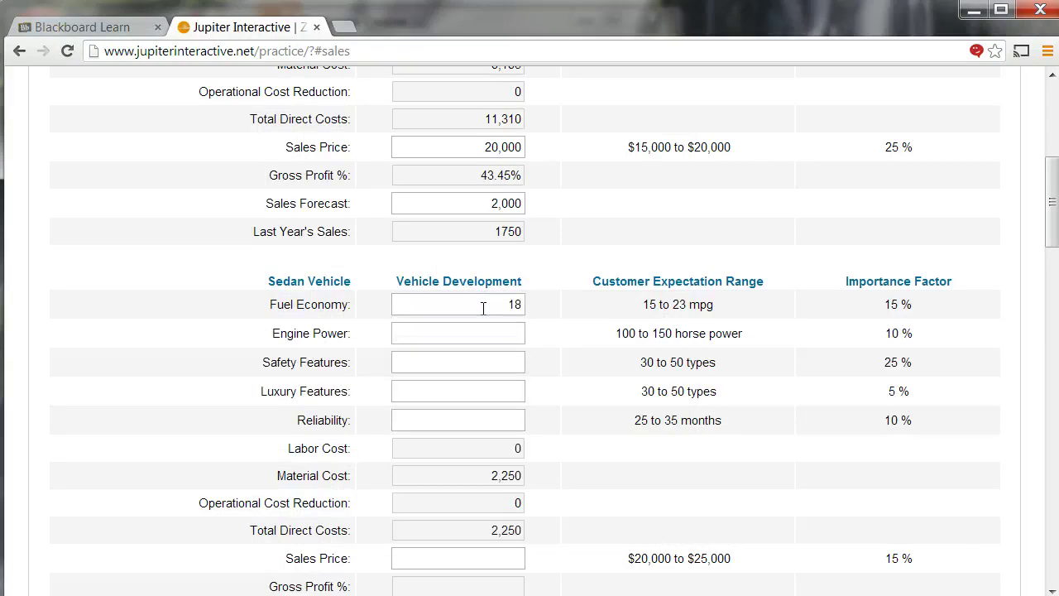
{"action": "type", "text": "101"}
{"action": "key", "text": "Tab"}
{"action": "type", "text": "3"}
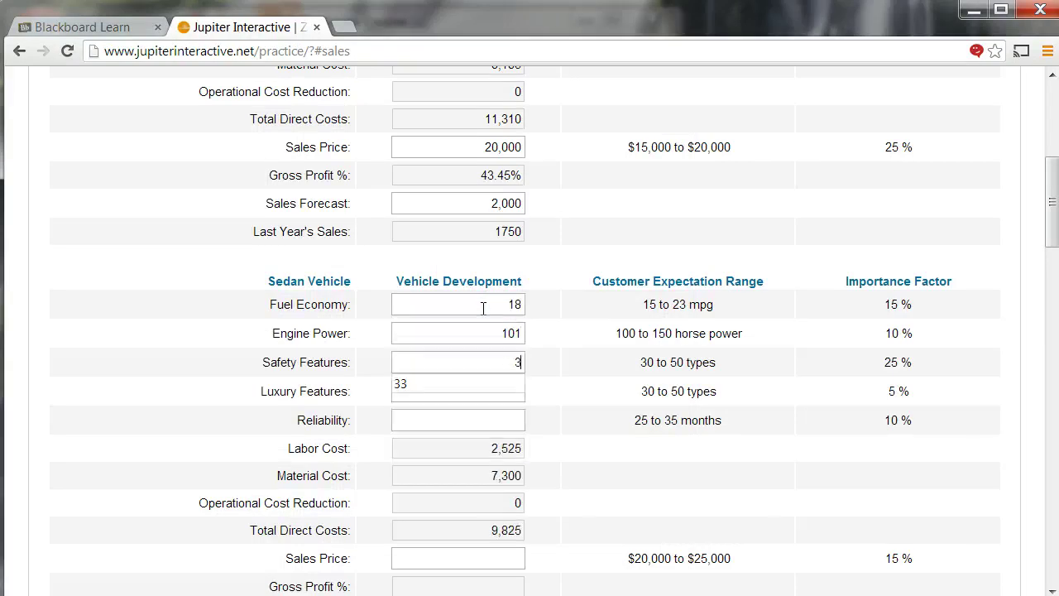
{"action": "type", "text": "3"}
{"action": "key", "text": "Tab"}
{"action": "type", "text": "33"}
{"action": "key", "text": "Tab"}
{"action": "type", "text": "26"}
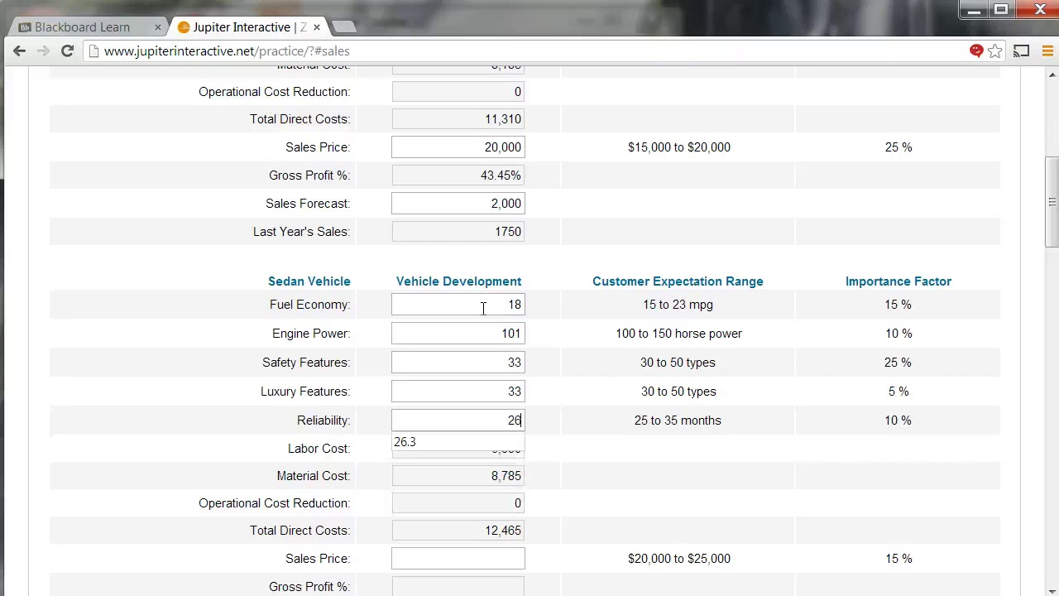
{"action": "key", "text": "Tab"}
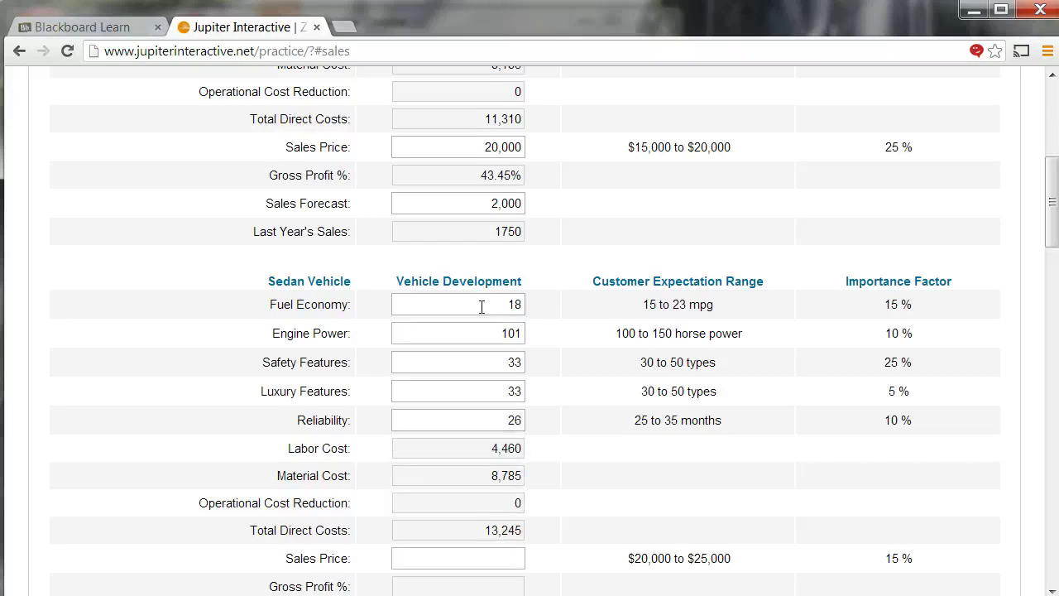
- Set the Sedan's sales price to 24,599 with a 2,800 sales forecast
{"action": "left_click", "coordinate": [430, 273]}
{"action": "scroll", "coordinate": [431, 273], "scroll_direction": "down", "scroll_amount": 2}
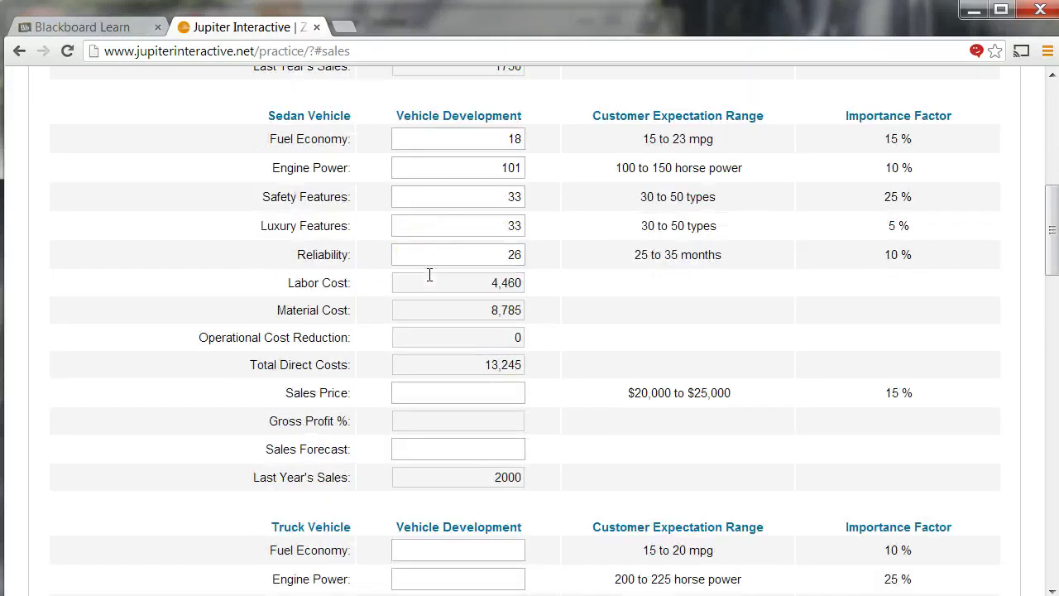
{"action": "type", "text": "245"}
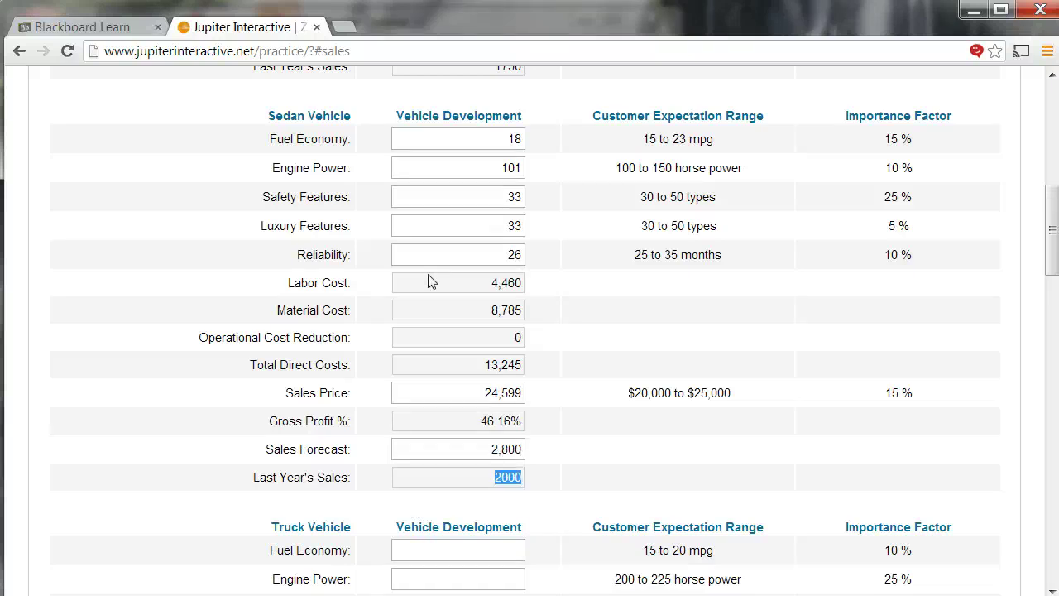
{"action": "scroll", "coordinate": [431, 282], "scroll_direction": "down", "scroll_amount": 5}
- Enter the Truck specs: 18 mpg, 175 hp, 20 safety, 22 luxury, 22 months reliability
{"action": "scroll", "coordinate": [429, 273], "scroll_direction": "down", "scroll_amount": 1}
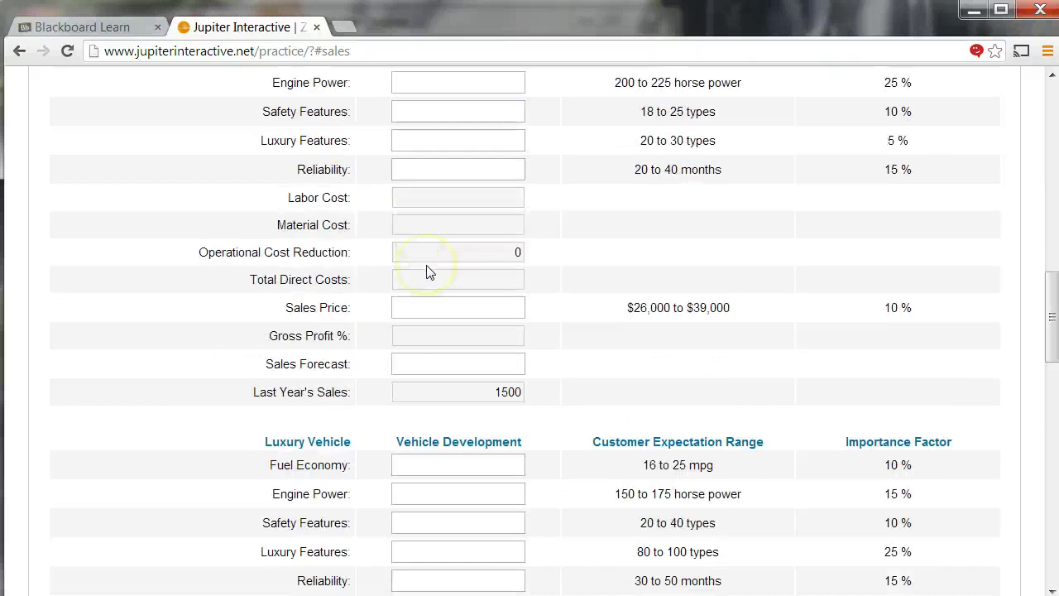
{"action": "scroll", "coordinate": [427, 271], "scroll_direction": "up", "scroll_amount": 1}
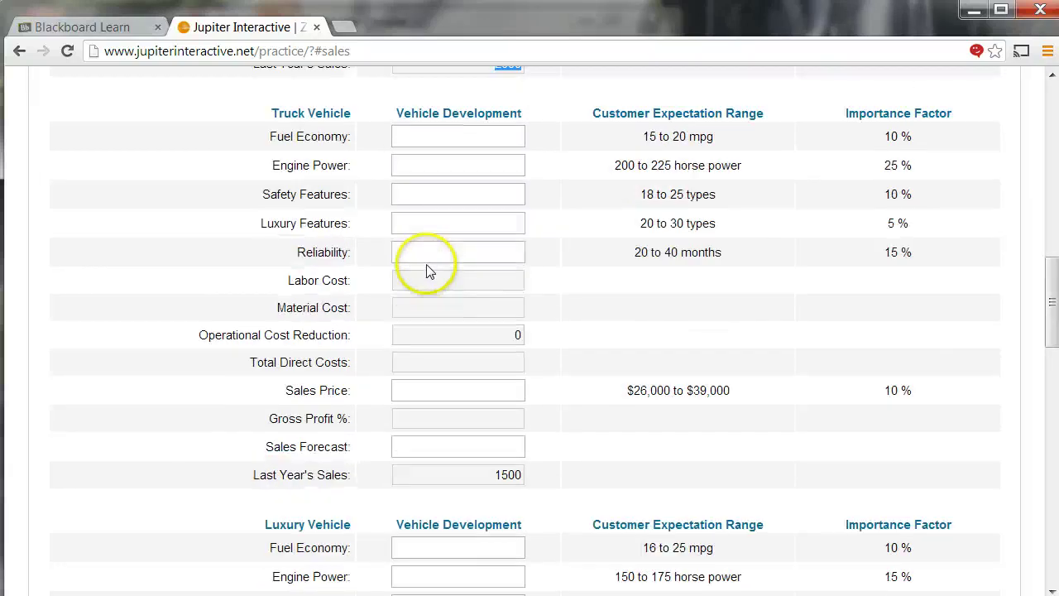
{"action": "left_click", "coordinate": [417, 135]}
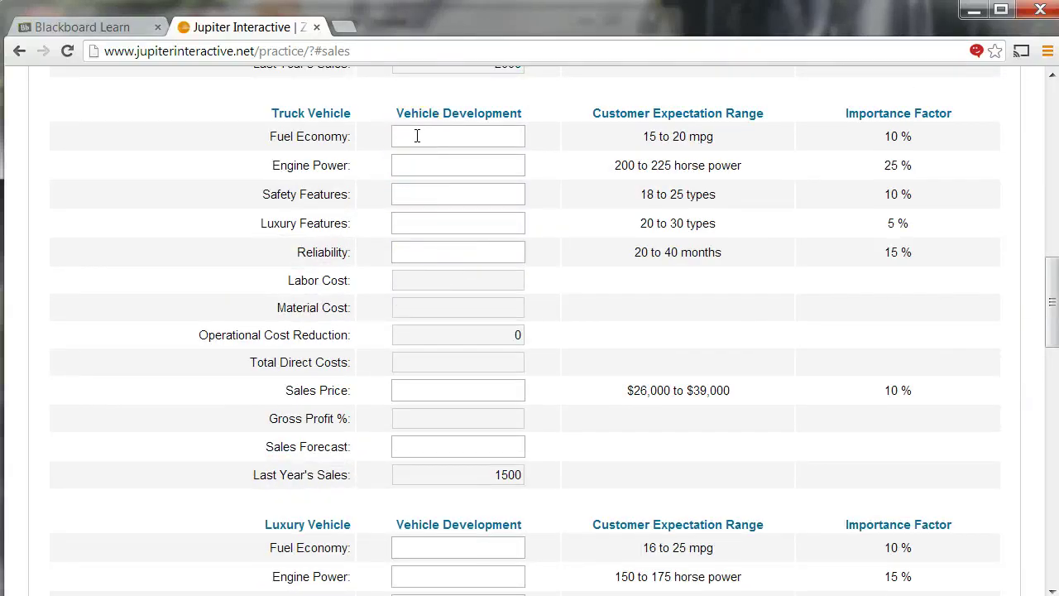
{"action": "type", "text": "18"}
{"action": "key", "text": "Tab"}
{"action": "type", "text": "175"}
{"action": "key", "text": "Tab"}
{"action": "type", "text": "2"}
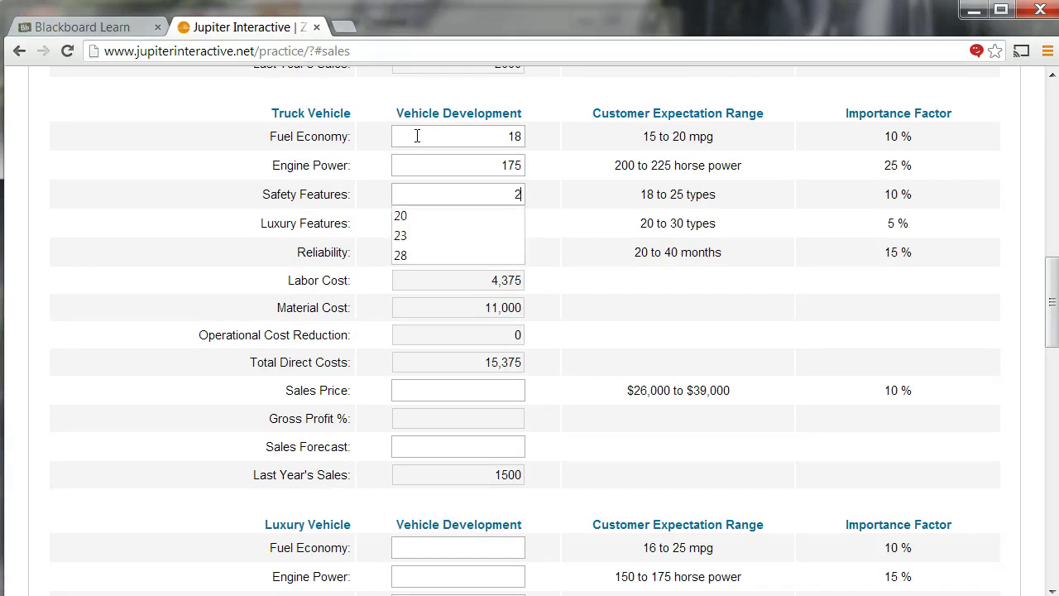
{"action": "type", "text": "0"}
{"action": "key", "text": "Tab"}
{"action": "type", "text": "22"}
{"action": "key", "text": "Tab"}
{"action": "type", "text": "22"}
{"action": "key", "text": "Tab"}
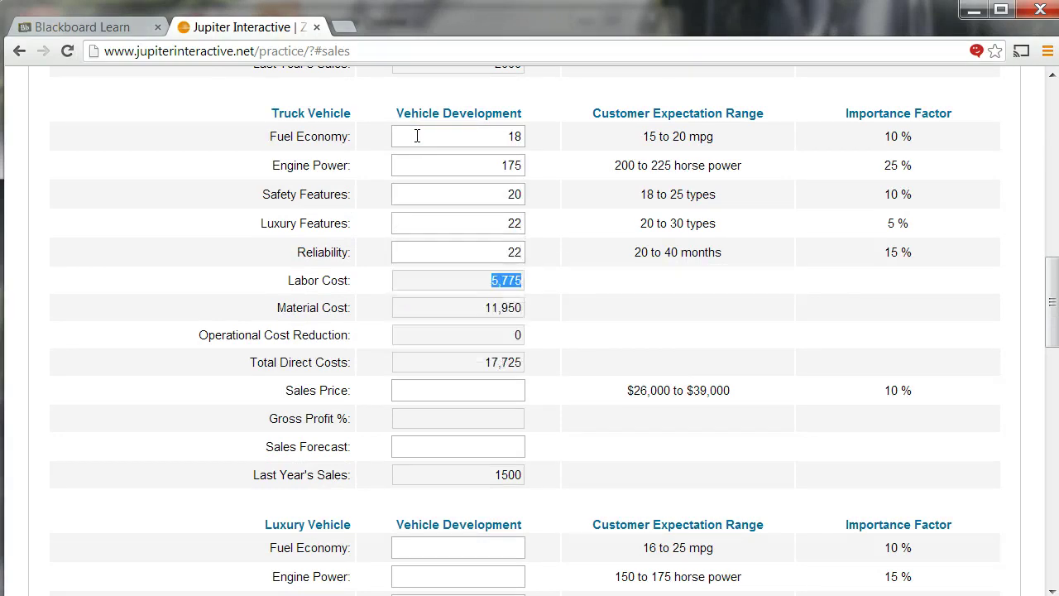
- Test Truck Engine Power at 300 and 5, then restore it to 175 after the warning
{"action": "left_click_drag", "start_coordinate": [485, 166], "coordinate": [539, 168]}
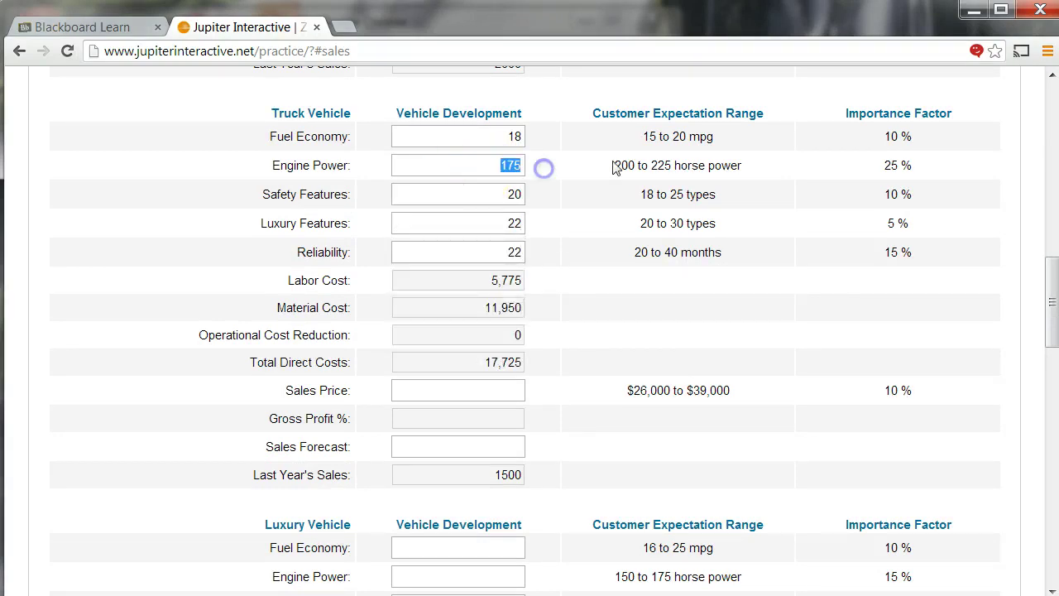
{"action": "type", "text": "300"}
{"action": "left_click", "coordinate": [580, 211]}
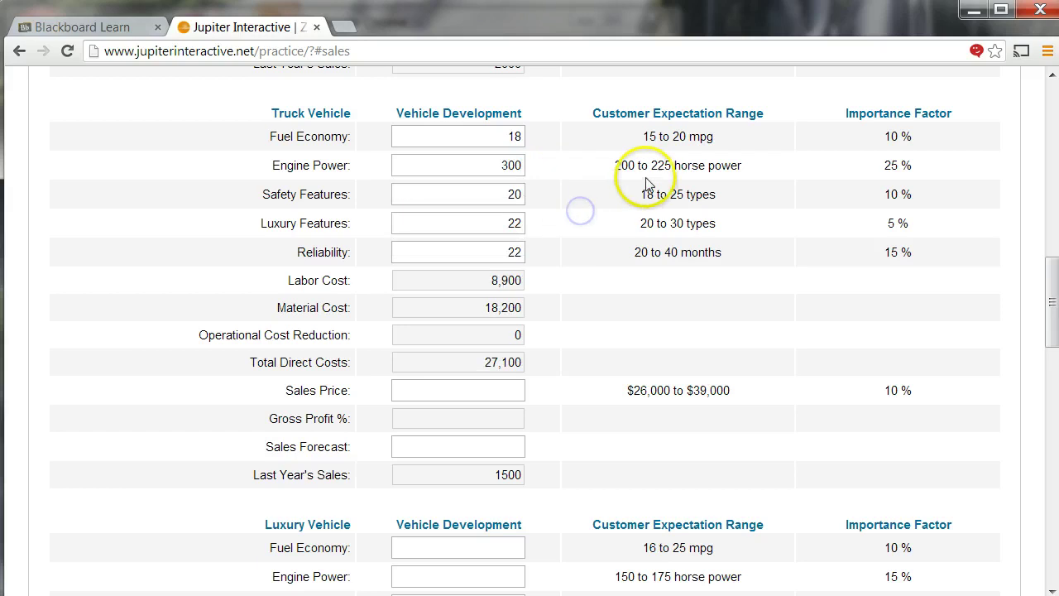
{"action": "left_click_drag", "start_coordinate": [496, 166], "coordinate": [543, 165]}
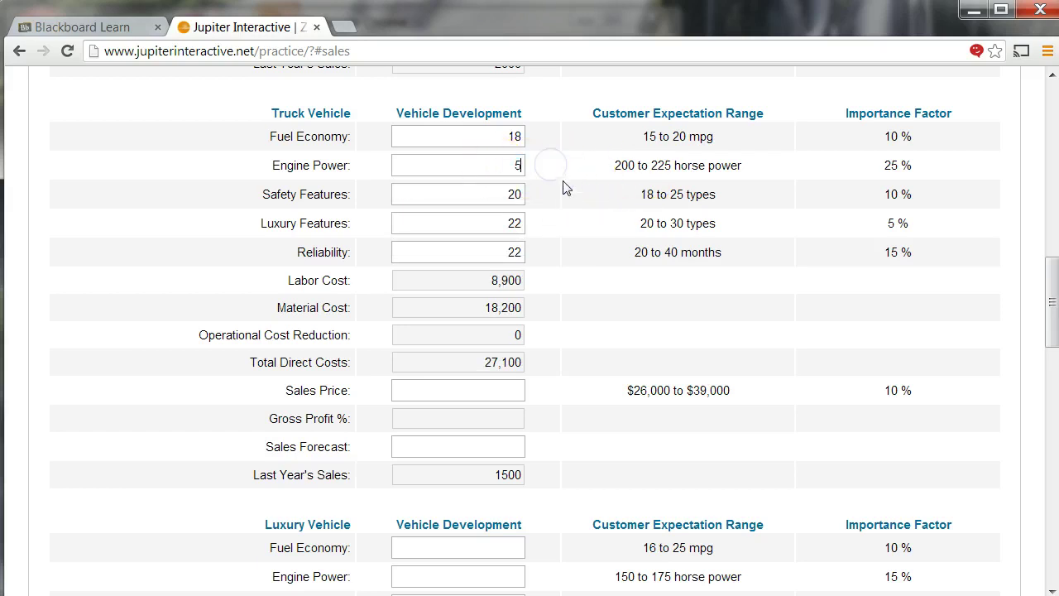
{"action": "type", "text": "5"}
{"action": "left_click", "coordinate": [601, 189]}
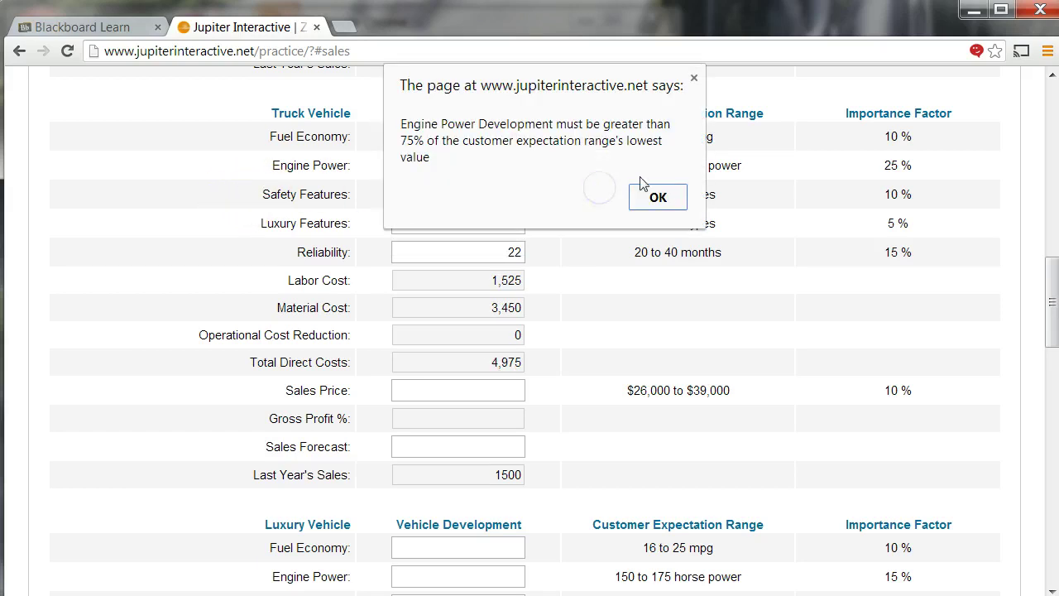
{"action": "left_click", "coordinate": [645, 190]}
{"action": "double_click", "coordinate": [503, 165]}
{"action": "type", "text": "1"}
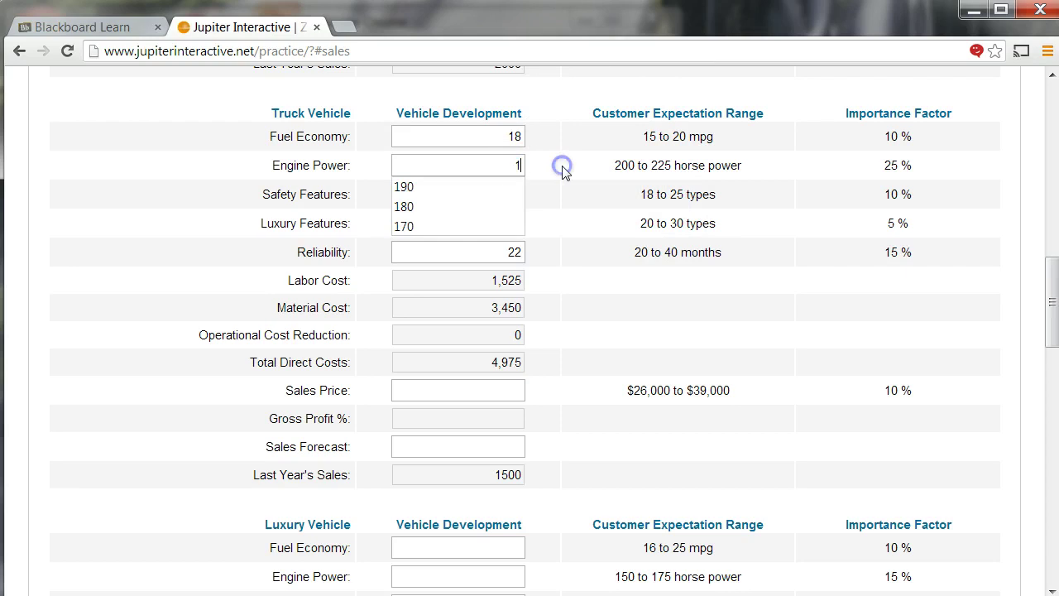
{"action": "type", "text": "75"}
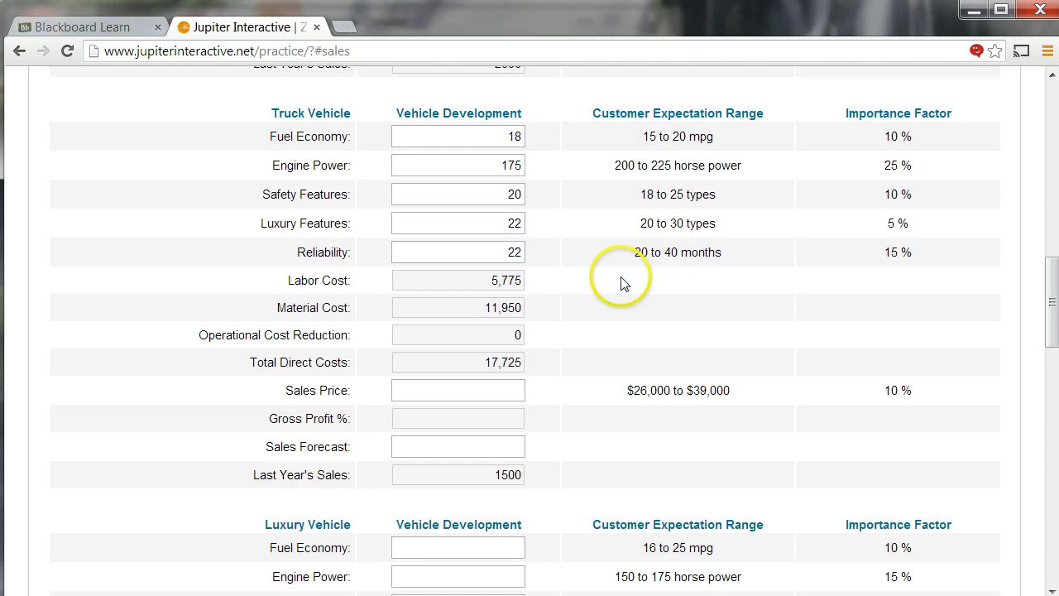
- Price the Truck at 24,999 with a 1,800-unit sales forecast
{"action": "left_click", "coordinate": [505, 388]}
{"action": "type", "text": "24"}
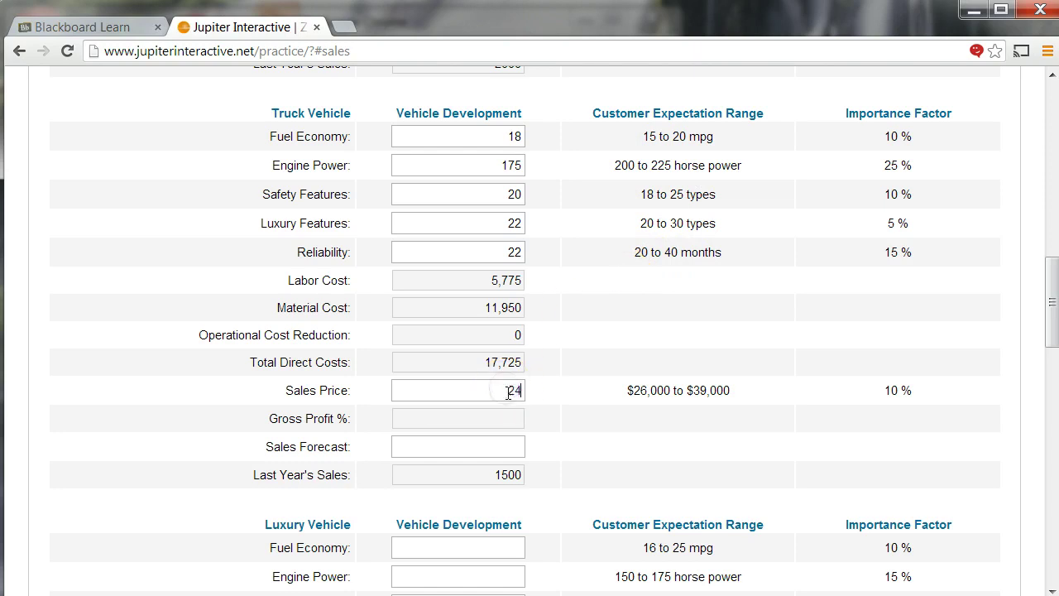
{"action": "type", "text": ",999"}
{"action": "left_click", "coordinate": [481, 449]}
{"action": "type", "text": "1800"}
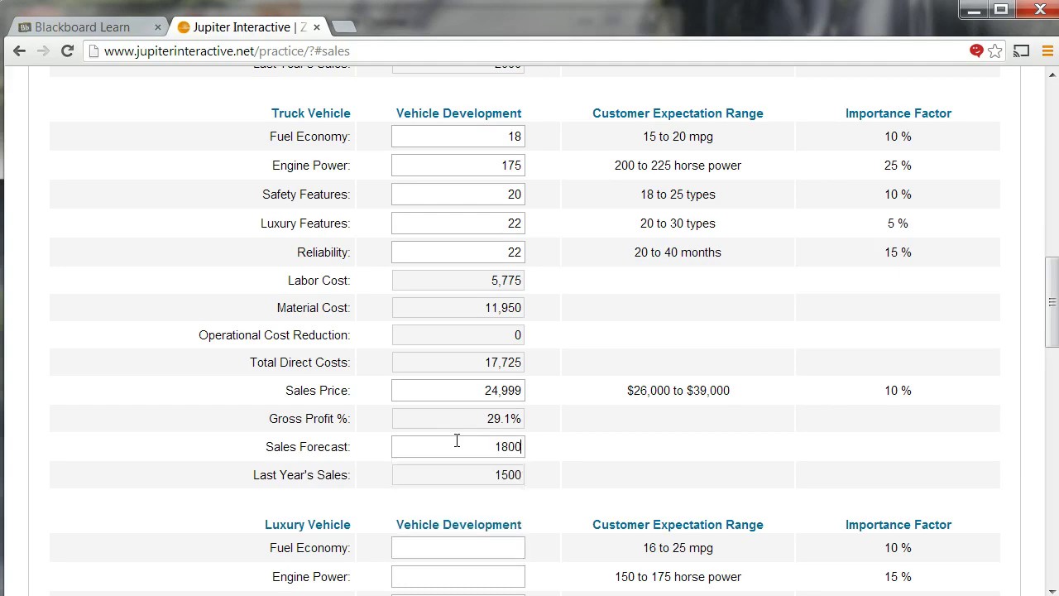
{"action": "left_click", "coordinate": [380, 449]}
- Enter Luxury specs 20, 155, 25, 85, 33, then its 41,000 price and 1,750 forecast
{"action": "scroll", "coordinate": [394, 444], "scroll_direction": "down", "scroll_amount": 5}
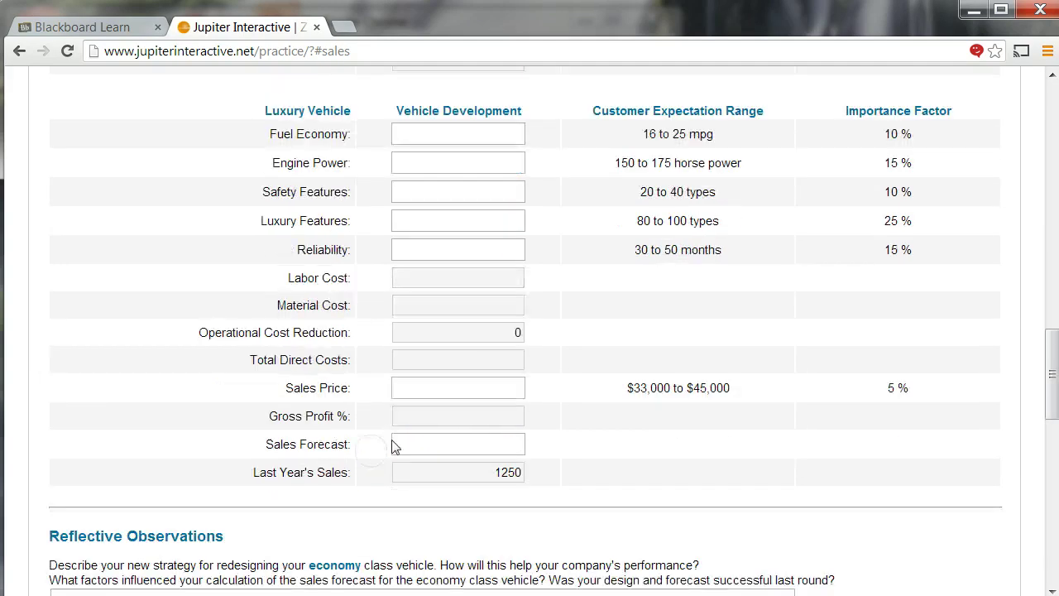
{"action": "left_click", "coordinate": [413, 130]}
{"action": "type", "text": "20"}
{"action": "key", "text": "Tab"}
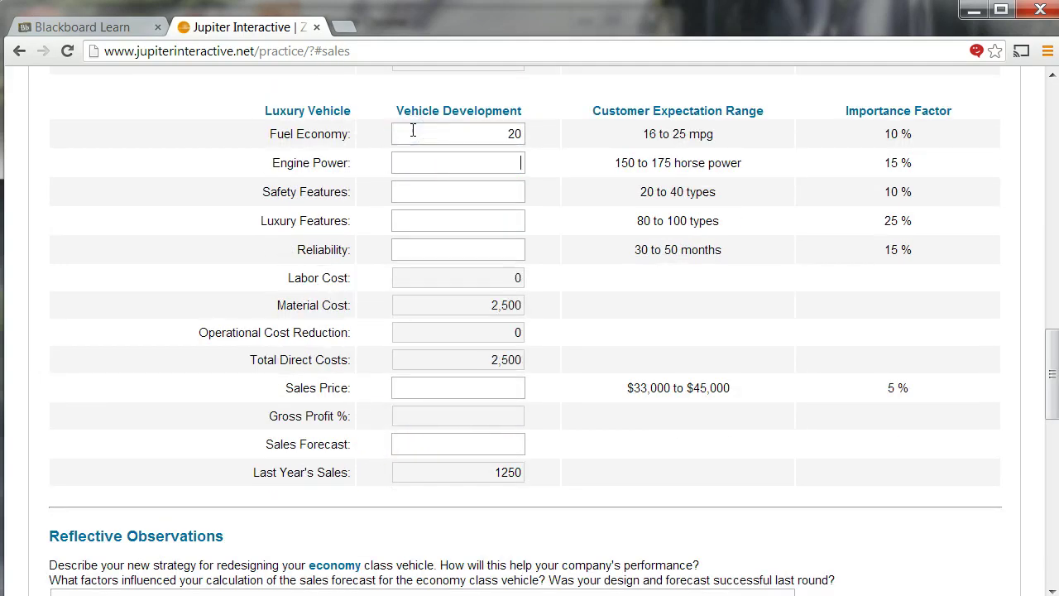
{"action": "type", "text": "155"}
{"action": "key", "text": "Tab"}
{"action": "type", "text": "25"}
{"action": "key", "text": "Tab"}
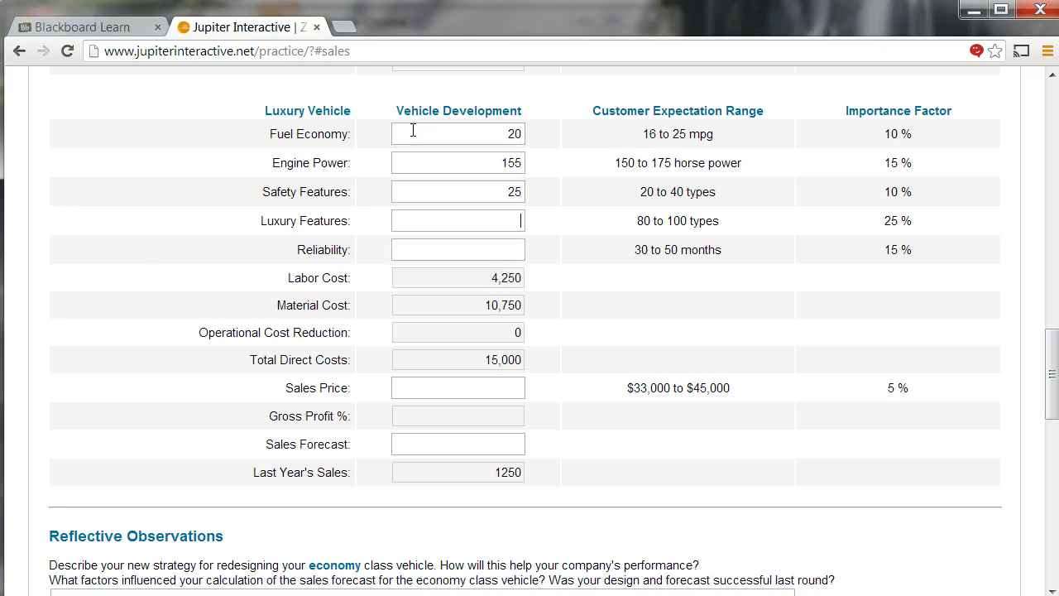
{"action": "type", "text": "85"}
{"action": "key", "text": "Tab"}
{"action": "type", "text": "33"}
{"action": "key", "text": "Tab"}
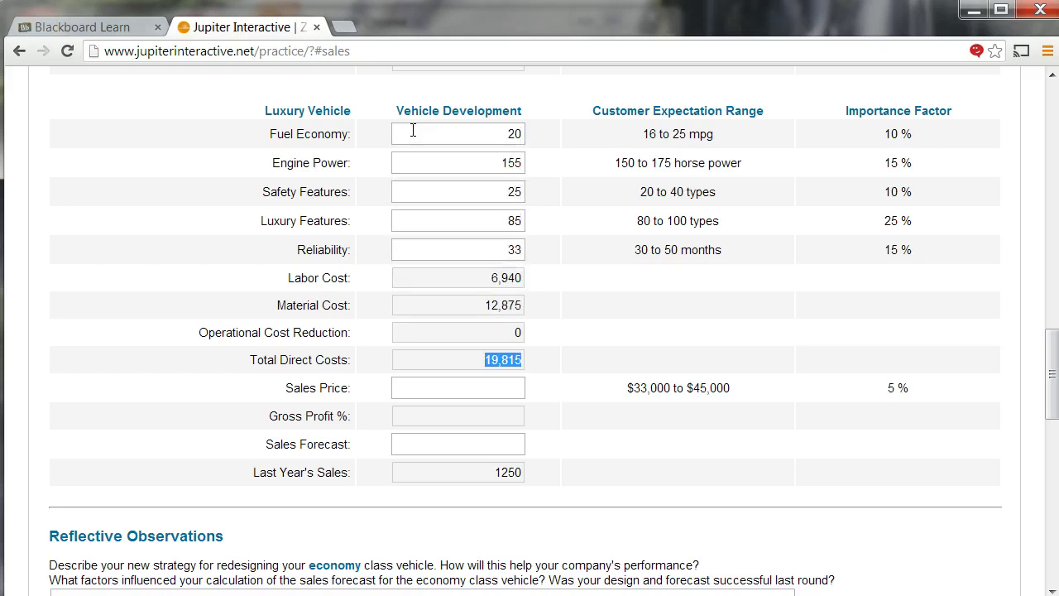
{"action": "type", "text": "41"}
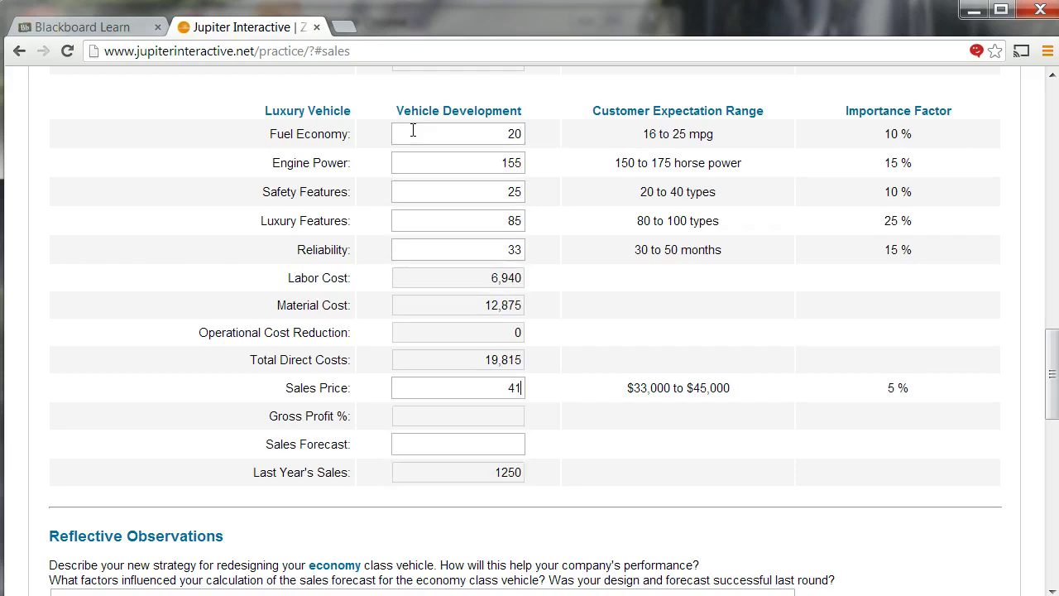
{"action": "type", "text": "17"}
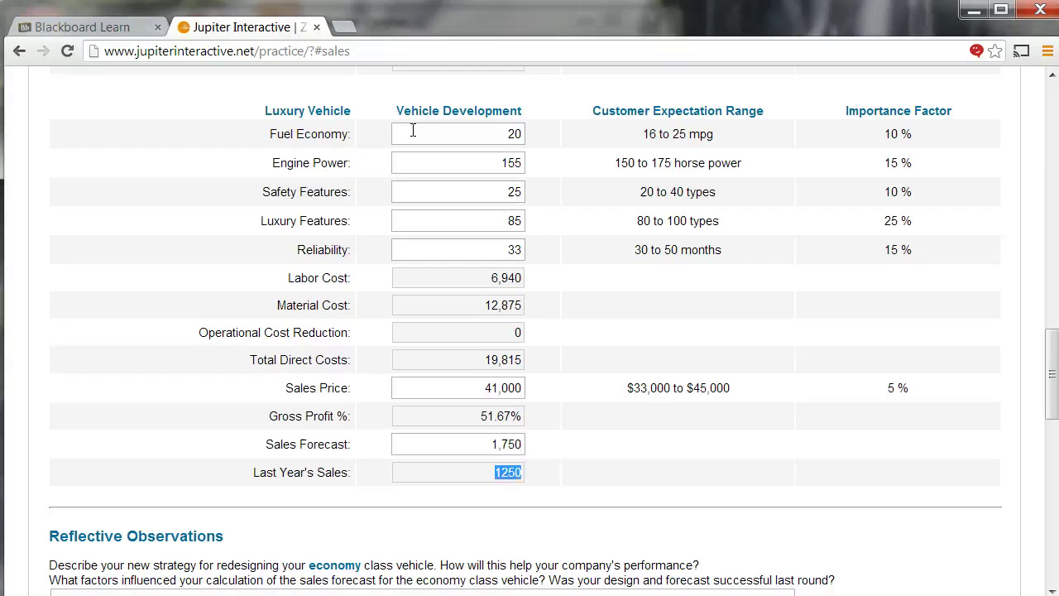
{"action": "scroll", "coordinate": [413, 129], "scroll_direction": "up", "scroll_amount": 12}
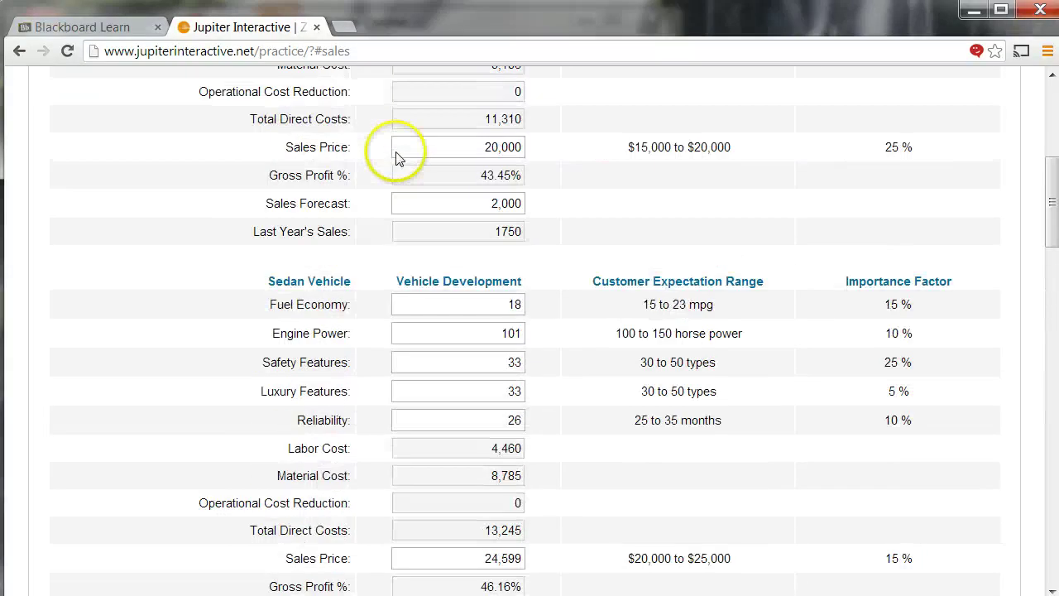
{"action": "scroll", "coordinate": [397, 155], "scroll_direction": "up", "scroll_amount": 5}
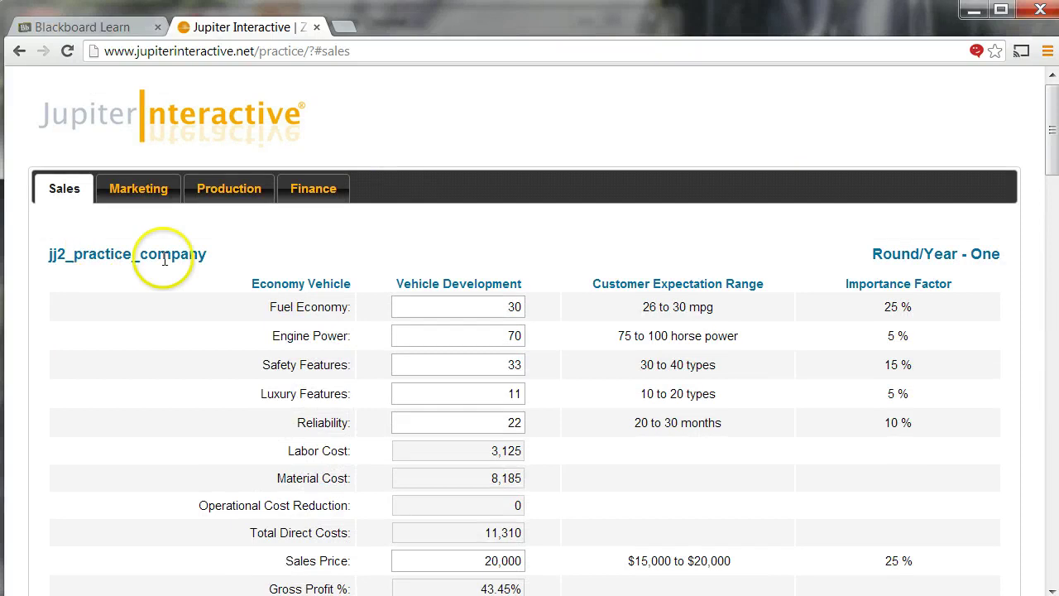
{"action": "scroll", "coordinate": [316, 331], "scroll_direction": "down", "scroll_amount": 10}
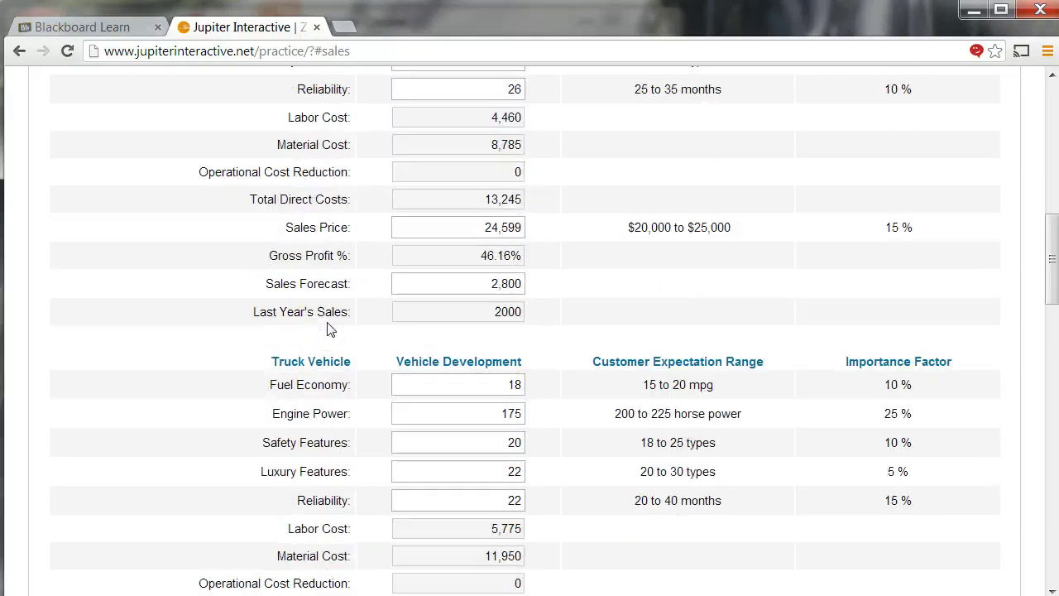
{"action": "scroll", "coordinate": [323, 331], "scroll_direction": "up", "scroll_amount": 4}
{"action": "scroll", "coordinate": [327, 329], "scroll_direction": "up", "scroll_amount": 5}
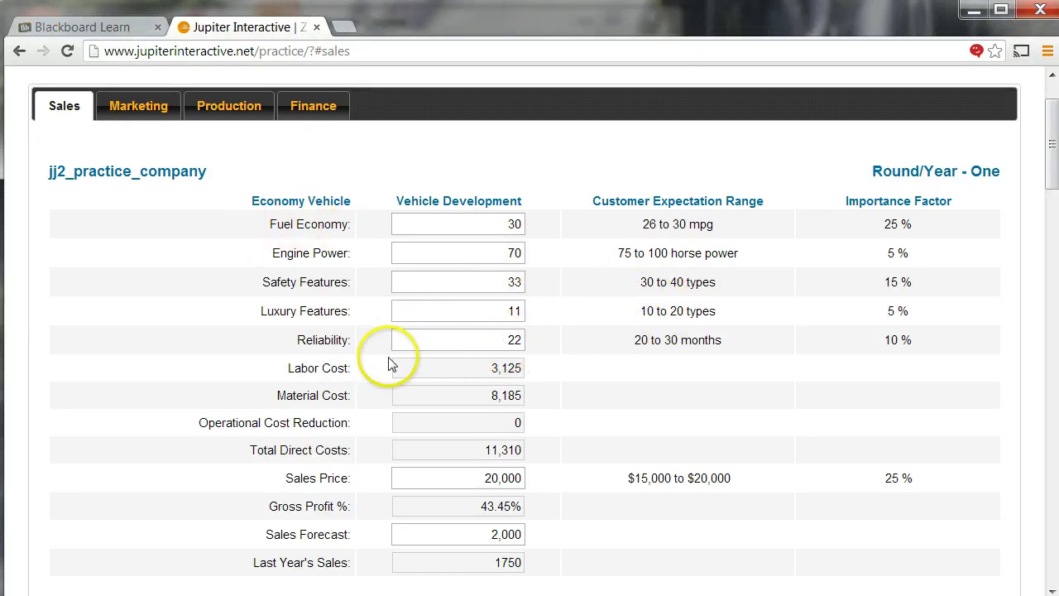
{"action": "scroll", "coordinate": [391, 364], "scroll_direction": "down", "scroll_amount": 5}
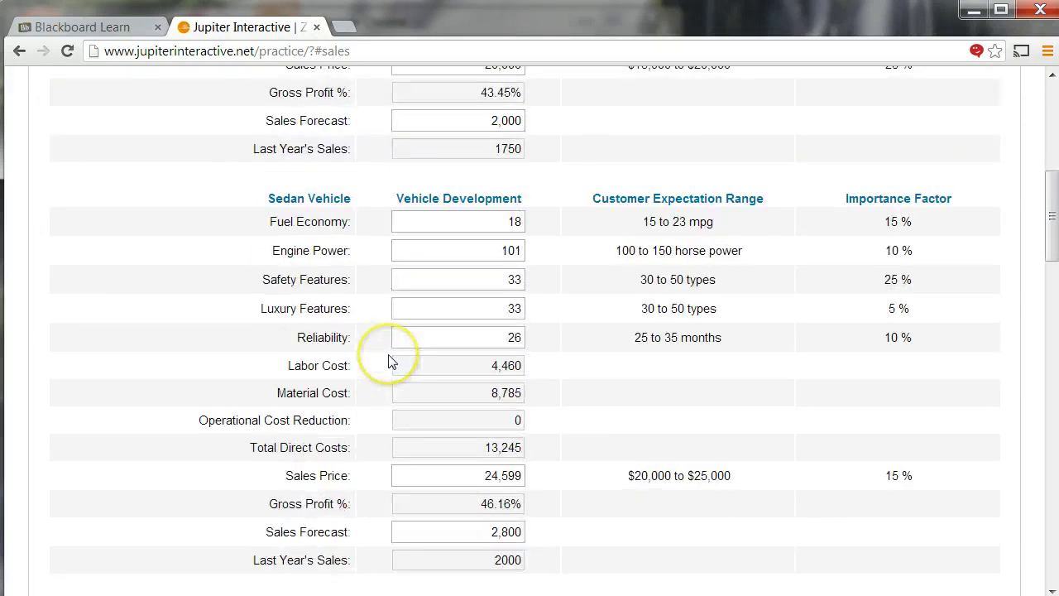
{"action": "scroll", "coordinate": [391, 362], "scroll_direction": "down", "scroll_amount": 1}
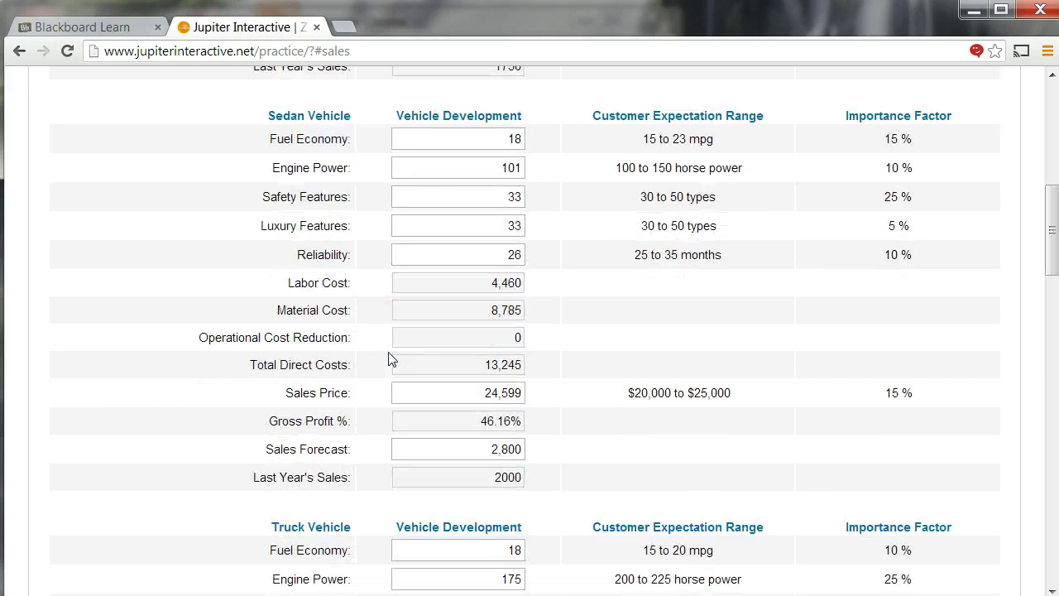
{"action": "scroll", "coordinate": [391, 360], "scroll_direction": "down", "scroll_amount": 2}
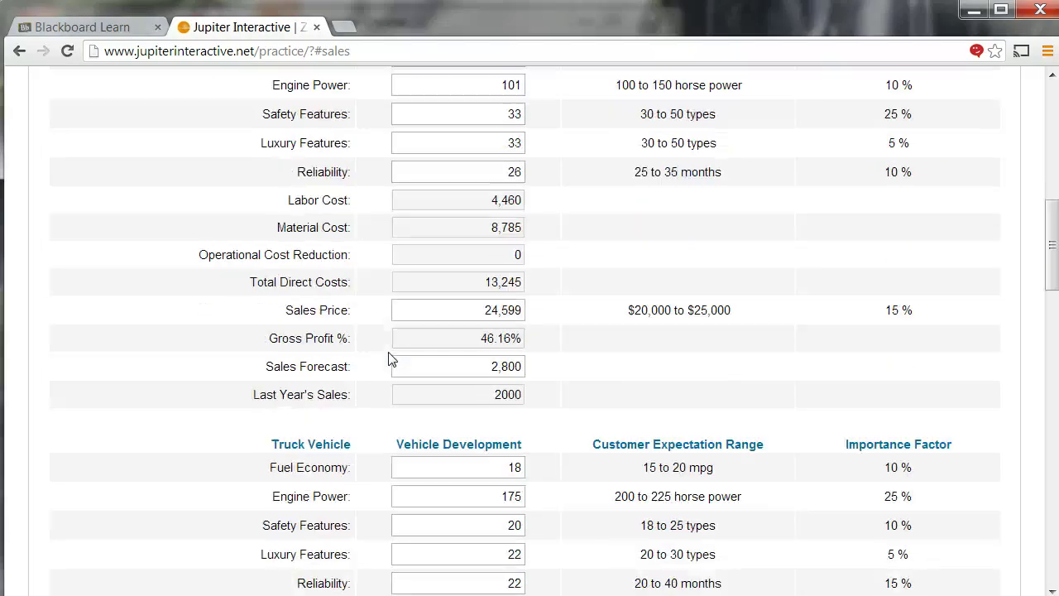
{"action": "left_click", "coordinate": [394, 354]}
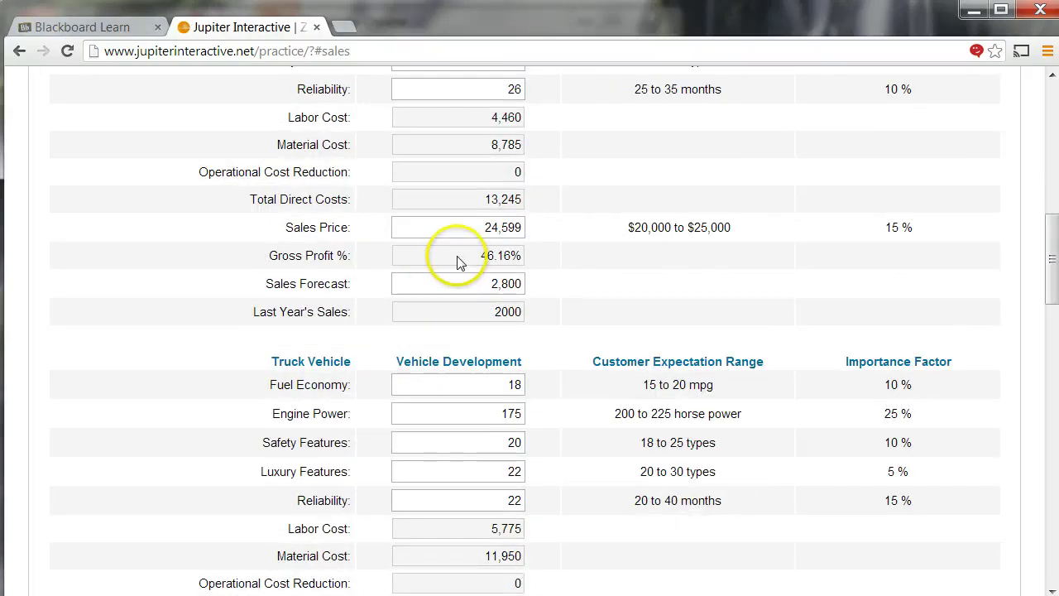
{"action": "left_click_drag", "start_coordinate": [474, 256], "coordinate": [515, 256]}
{"action": "scroll", "coordinate": [463, 255], "scroll_direction": "up", "scroll_amount": 8}
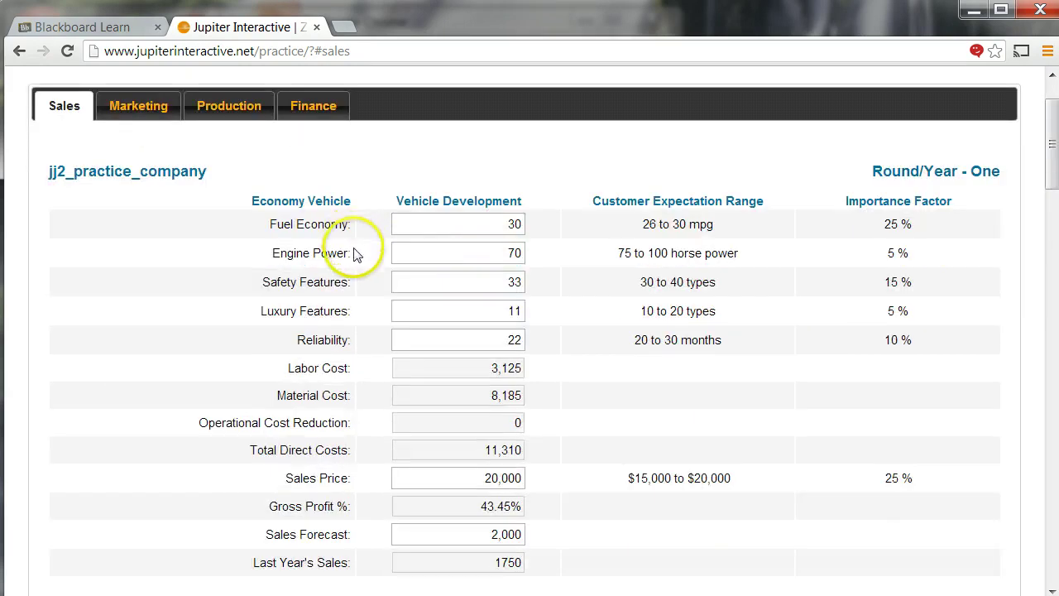
{"action": "scroll", "coordinate": [358, 259], "scroll_direction": "down", "scroll_amount": 1}
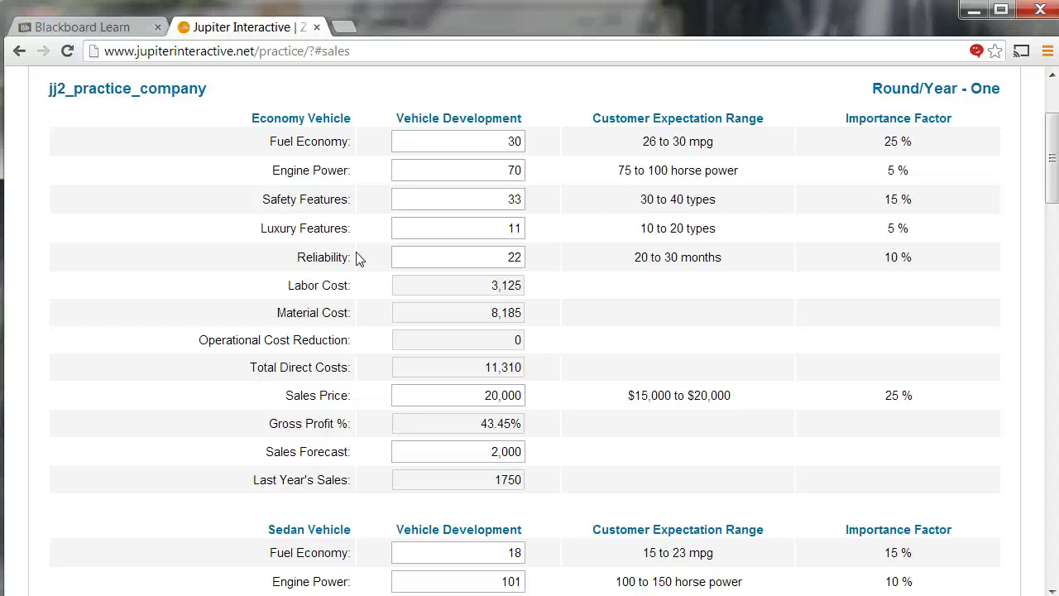
- Change the Truck's sales price from 24,999 to 38,500 and its forecast to 1,700
{"action": "scroll", "coordinate": [359, 259], "scroll_direction": "down", "scroll_amount": 10}
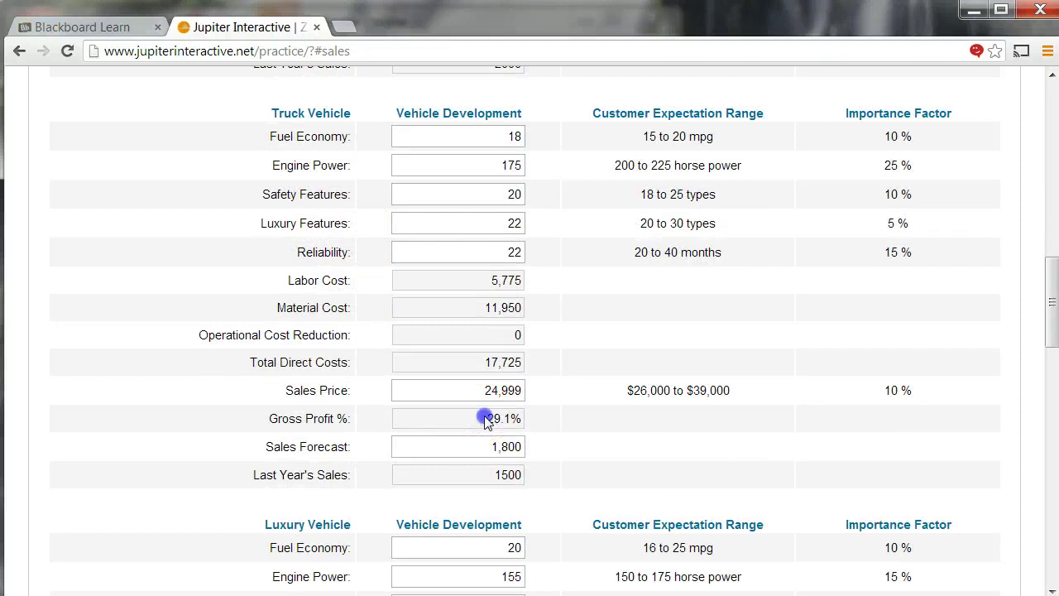
{"action": "left_click_drag", "start_coordinate": [485, 389], "coordinate": [540, 381]}
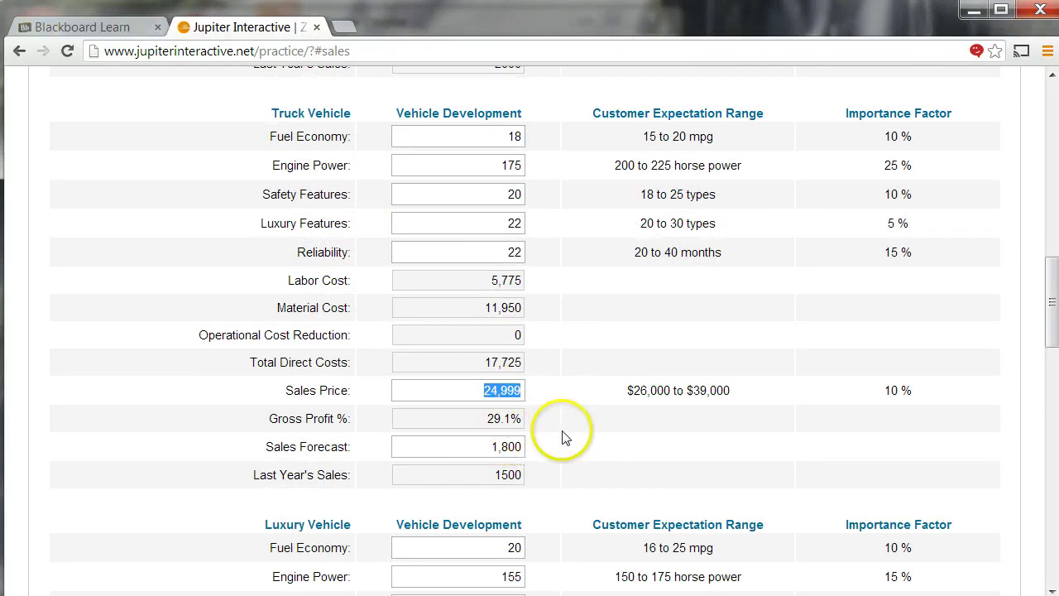
{"action": "type", "text": "38500"}
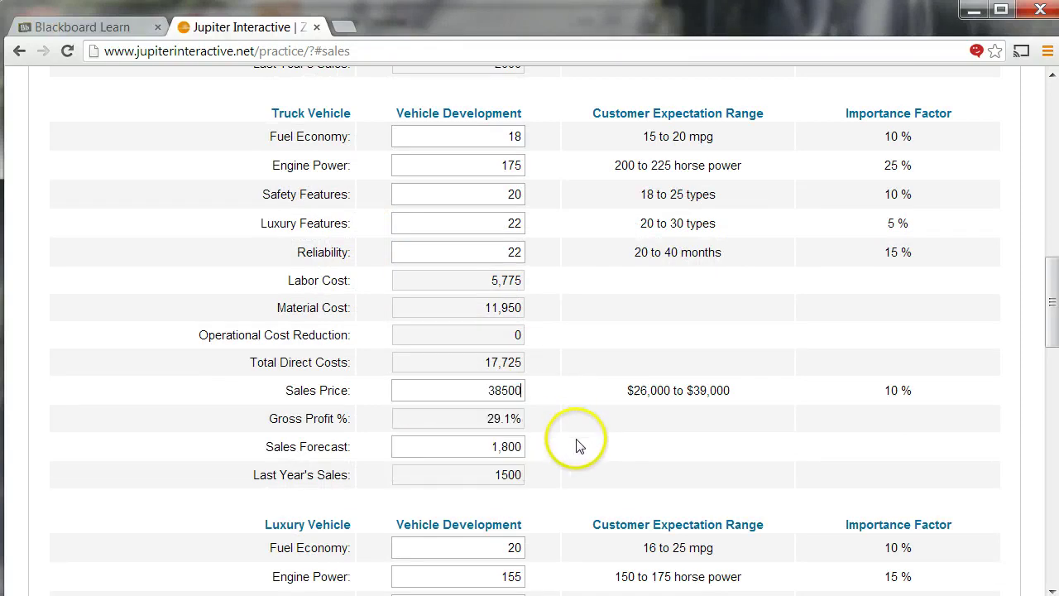
{"action": "left_click", "coordinate": [580, 446]}
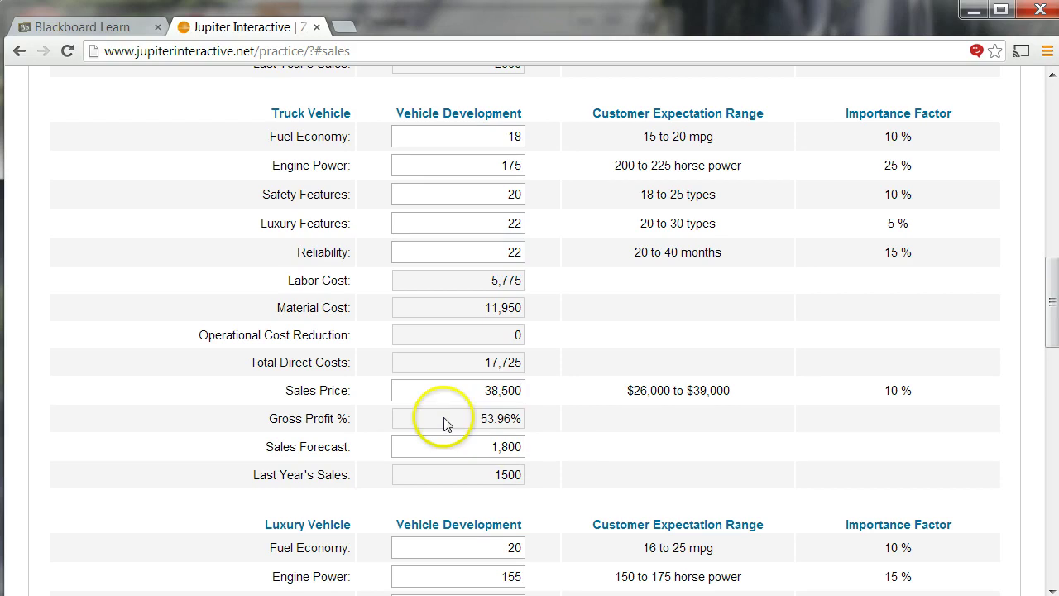
{"action": "scroll", "coordinate": [444, 423], "scroll_direction": "down", "scroll_amount": 1}
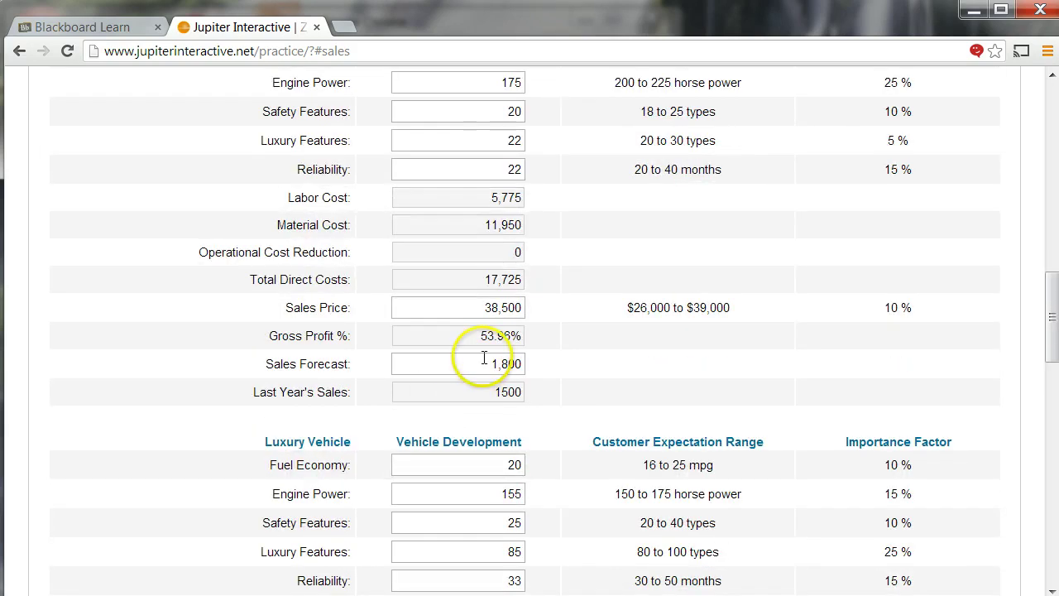
{"action": "type", "text": "1700"}
{"action": "left_click", "coordinate": [546, 397]}
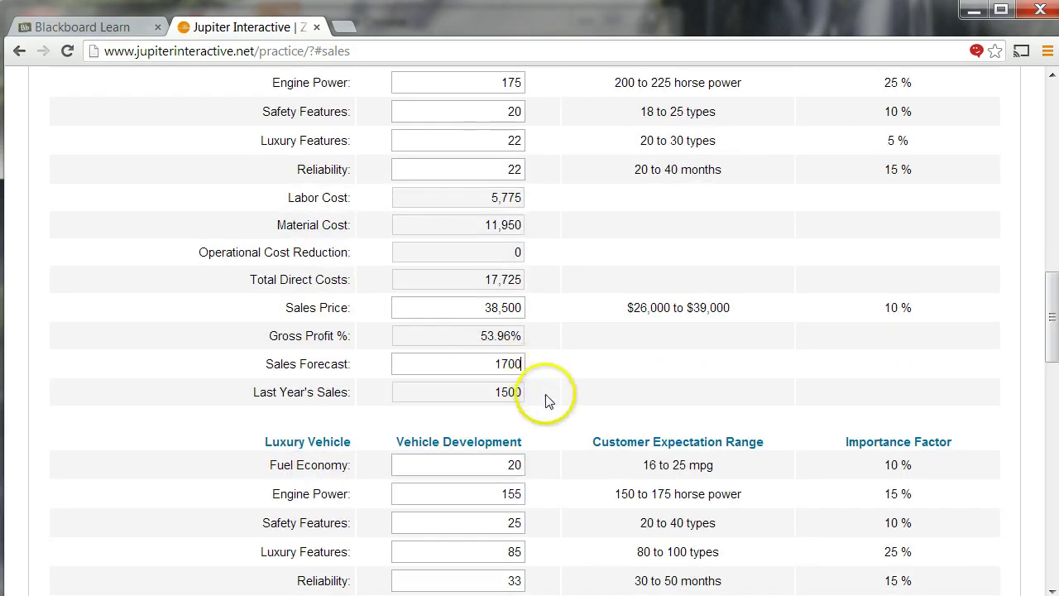
{"action": "scroll", "coordinate": [550, 405], "scroll_direction": "down", "scroll_amount": 5}
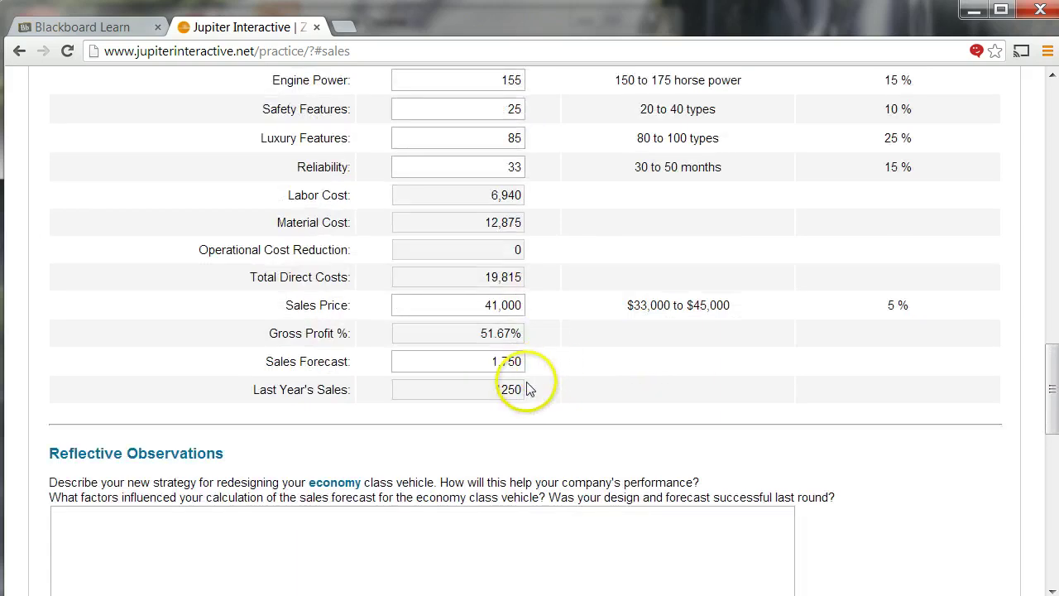
{"action": "scroll", "coordinate": [472, 360], "scroll_direction": "down", "scroll_amount": 1}
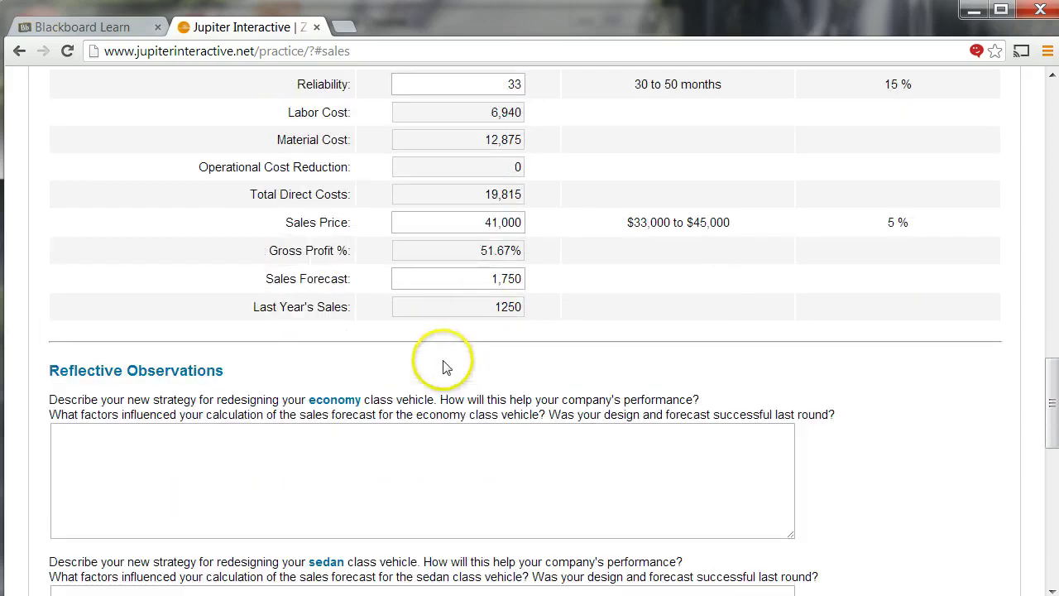
{"action": "scroll", "coordinate": [416, 370], "scroll_direction": "down", "scroll_amount": 2}
{"action": "left_click", "coordinate": [175, 309]}
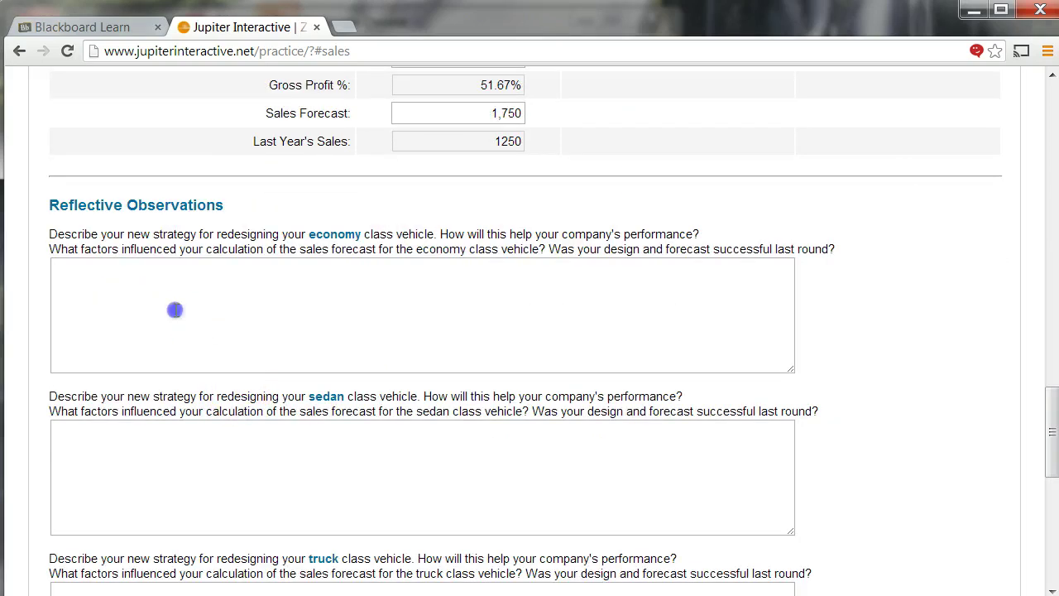
{"action": "scroll", "coordinate": [166, 306], "scroll_direction": "down", "scroll_amount": 2}
{"action": "scroll", "coordinate": [165, 309], "scroll_direction": "down", "scroll_amount": 3}
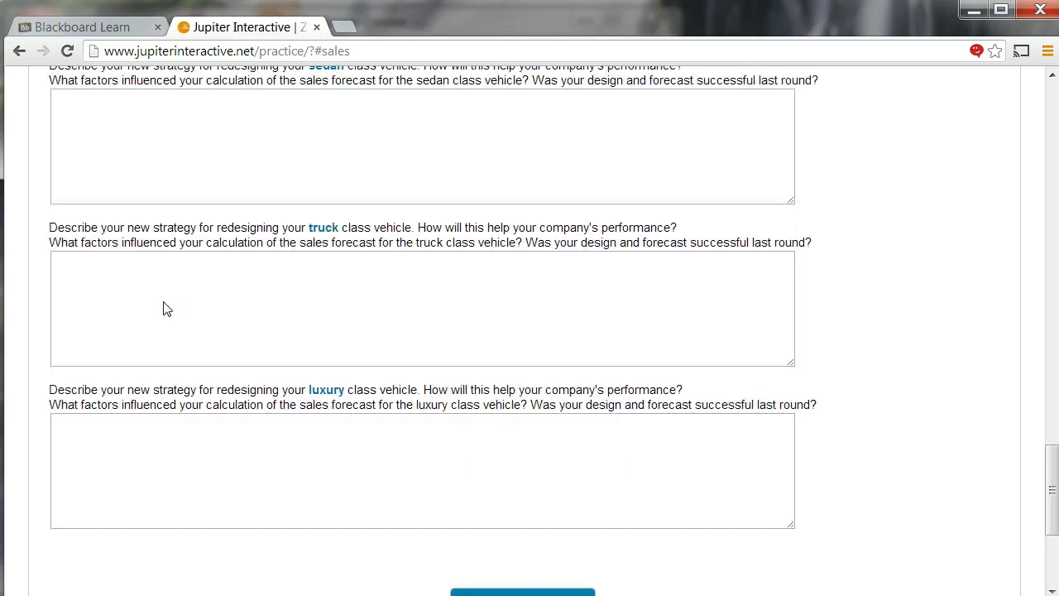
{"action": "scroll", "coordinate": [166, 308], "scroll_direction": "up", "scroll_amount": 5}
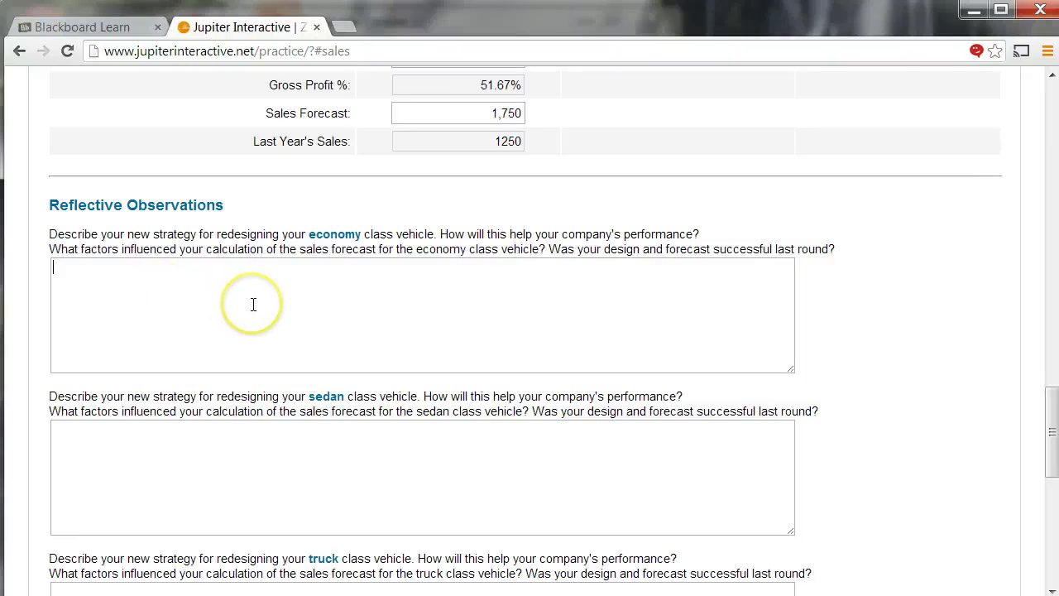
{"action": "scroll", "coordinate": [253, 304], "scroll_direction": "up", "scroll_amount": 2}
{"action": "scroll", "coordinate": [256, 307], "scroll_direction": "down", "scroll_amount": 8}
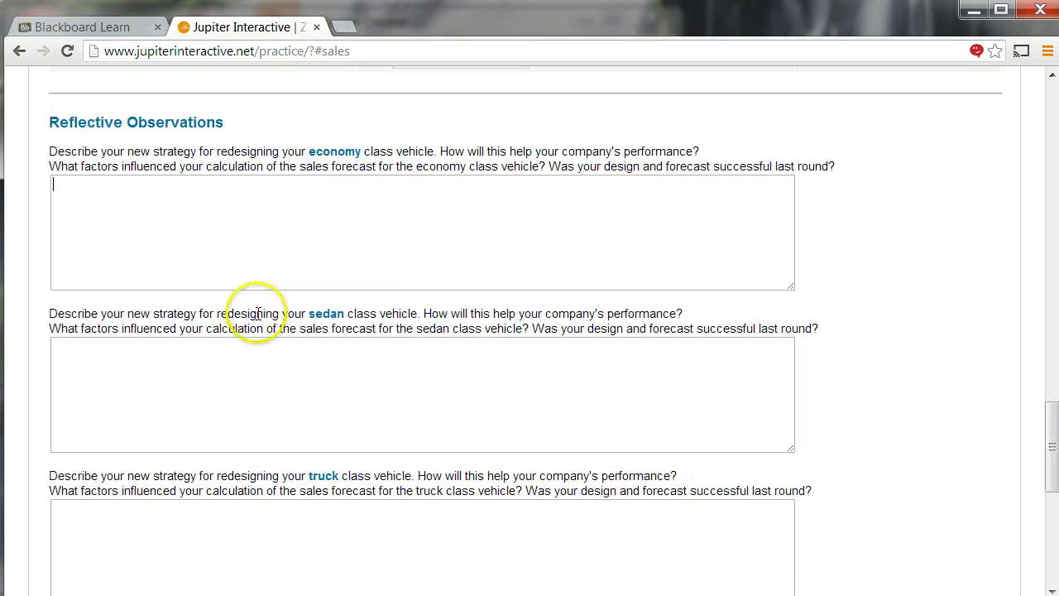
- Submit the sales decisions to bring up the Marketing page
{"action": "left_click", "coordinate": [500, 454]}
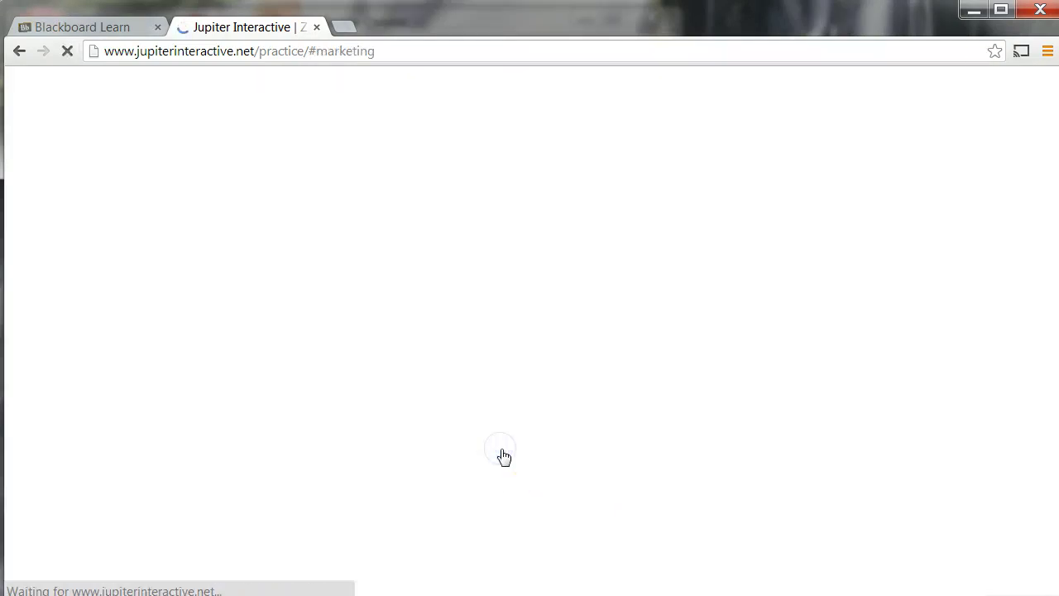
{"action": "scroll", "coordinate": [302, 339], "scroll_direction": "up", "scroll_amount": 1}
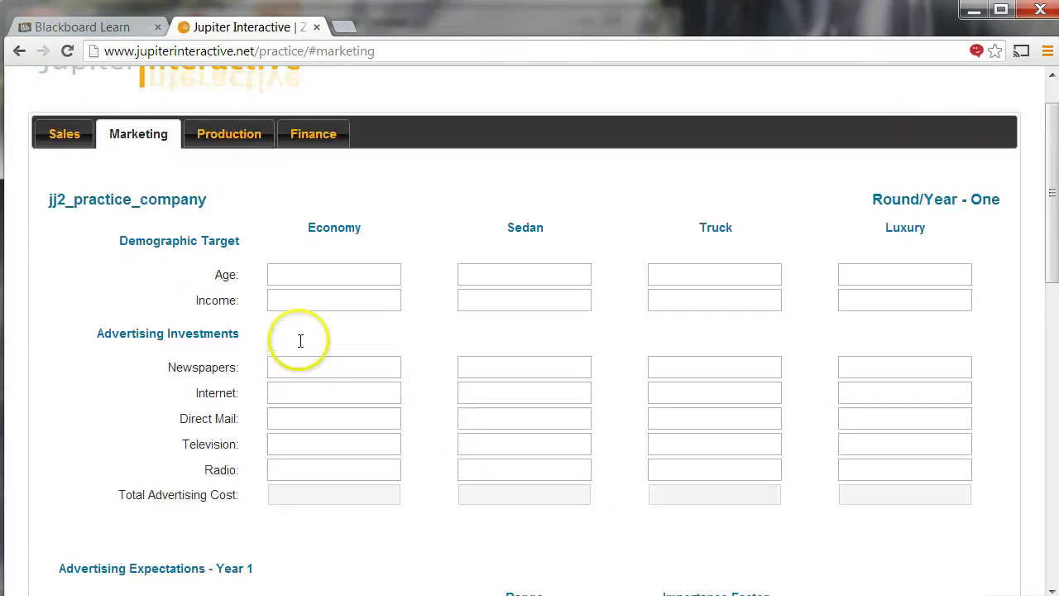
{"action": "scroll", "coordinate": [238, 313], "scroll_direction": "down", "scroll_amount": 2}
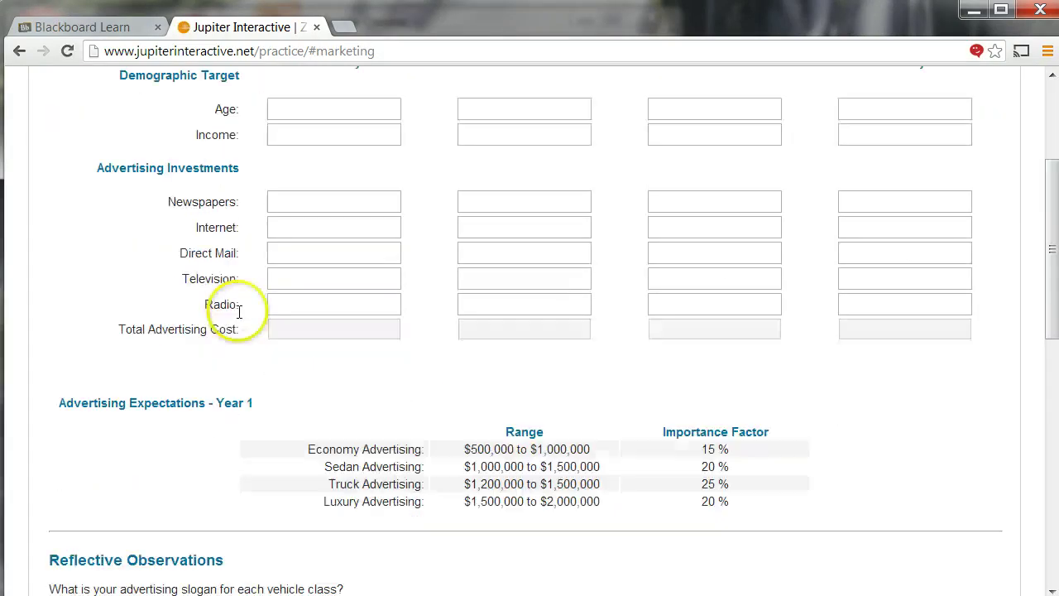
{"action": "scroll", "coordinate": [236, 310], "scroll_direction": "up", "scroll_amount": 2}
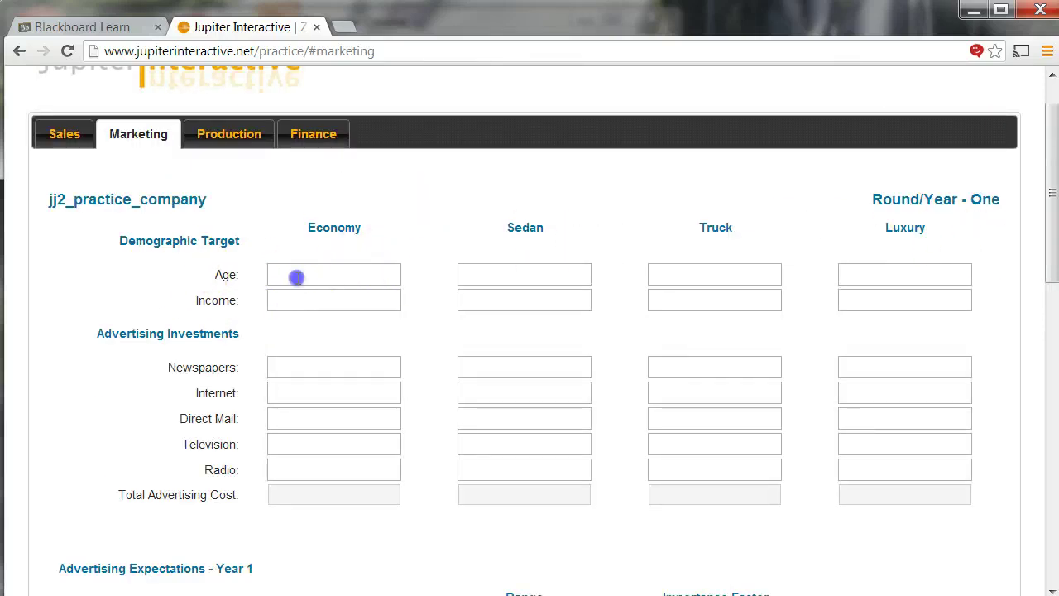
- Enter target ages: Economy 25-35, Sedan 45, Truck 50-65, Luxury 40-60
{"action": "left_click", "coordinate": [296, 277]}
{"action": "type", "text": "25-35"}
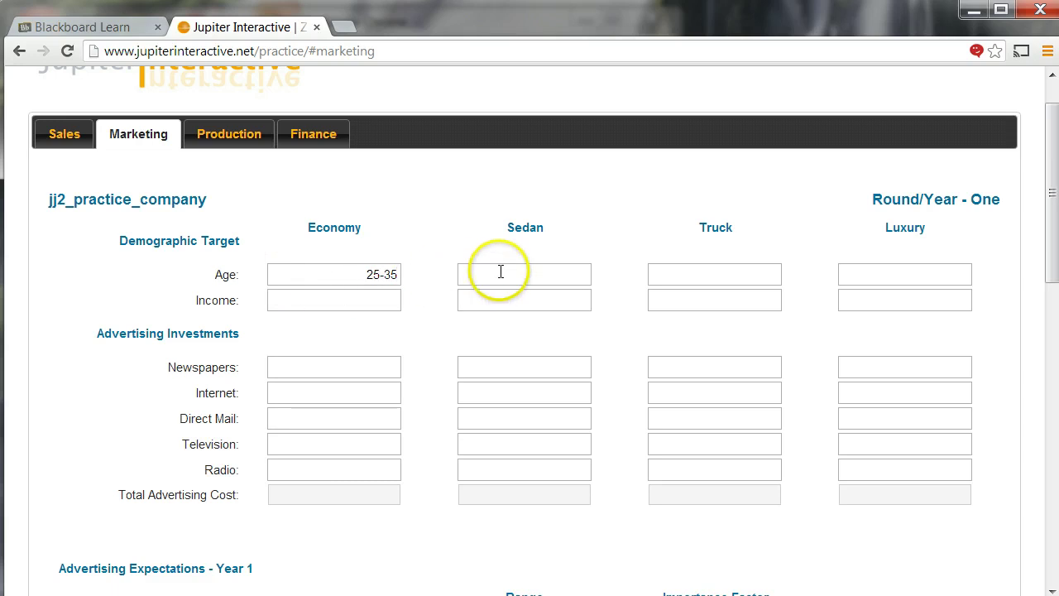
{"action": "left_click", "coordinate": [498, 272]}
{"action": "type", "text": "45"}
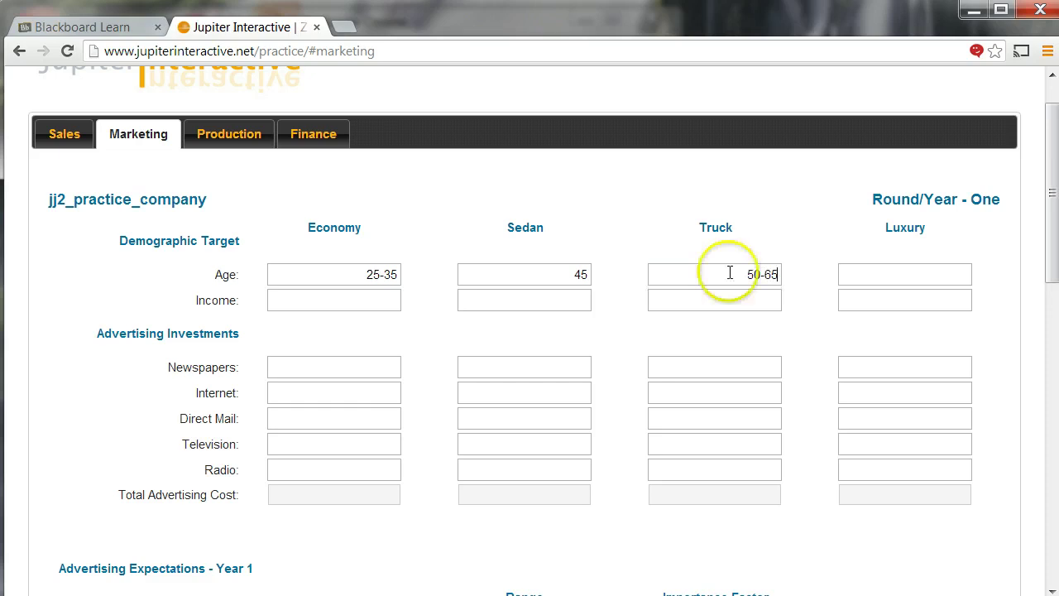
{"action": "left_click", "coordinate": [863, 265]}
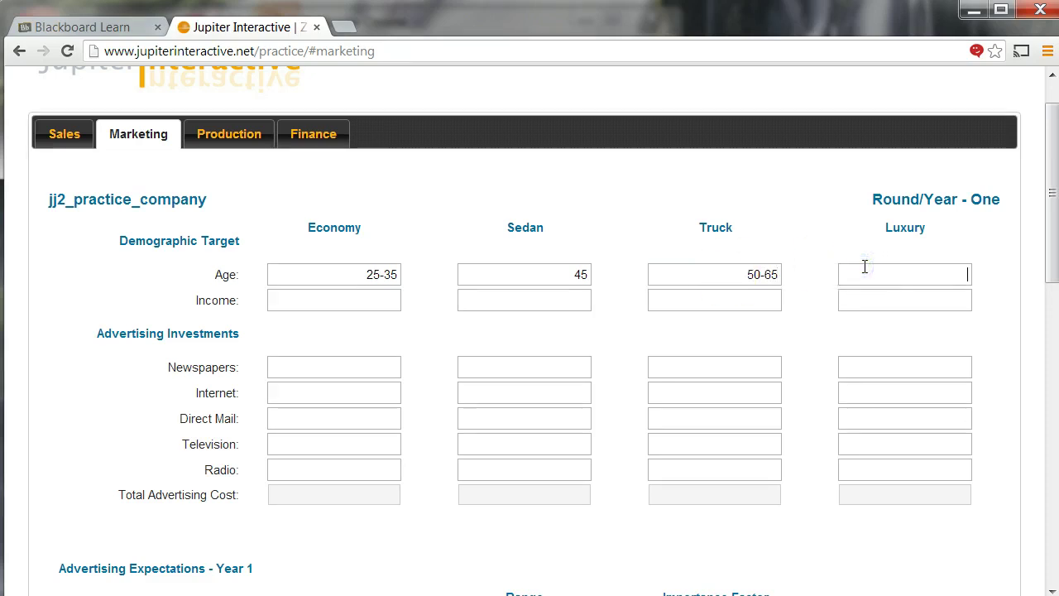
{"action": "type", "text": "40-60"}
- Enter target incomes: Economy 45k-60k, Sedan 40-80k, Truck 80,000, Luxury 90,000
{"action": "left_click", "coordinate": [367, 296]}
{"action": "type", "text": "45k-60k"}
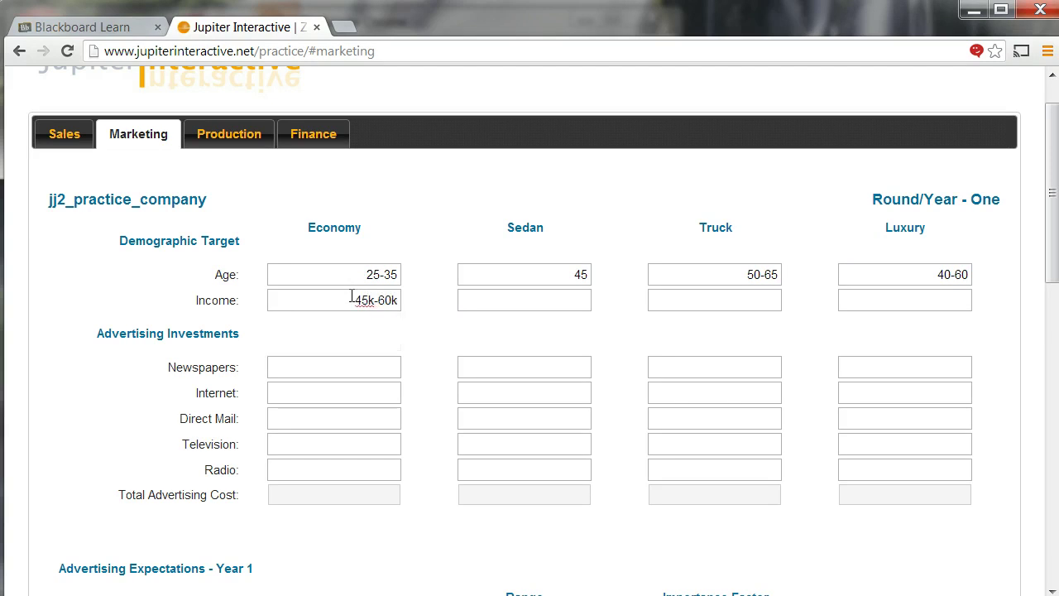
{"action": "type", "text": "40-80k"}
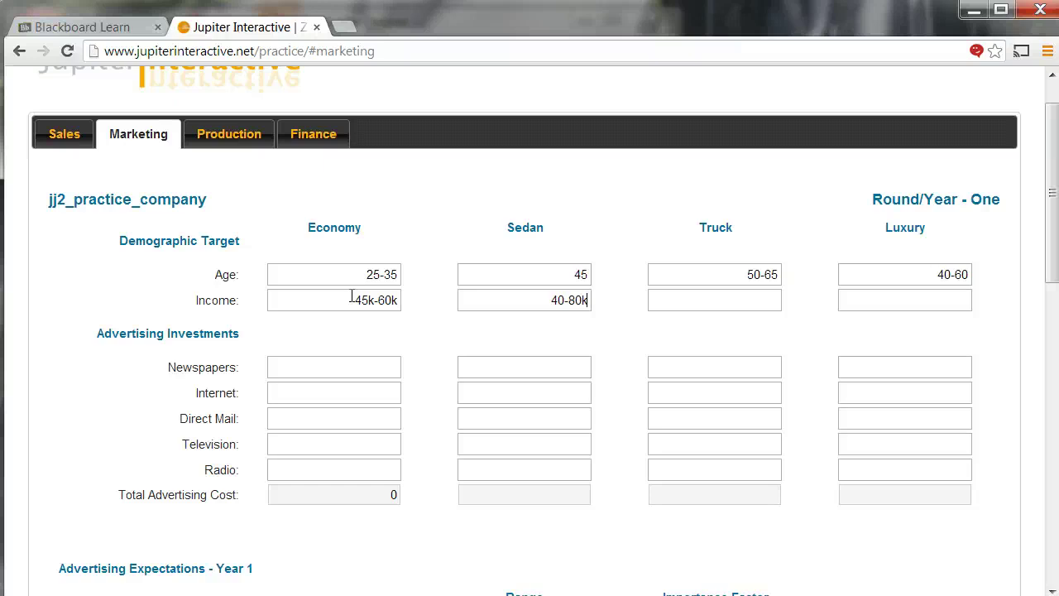
{"action": "left_click", "coordinate": [718, 306]}
{"action": "left_click", "coordinate": [868, 305]}
{"action": "type", "text": "90000"}
{"action": "left_click", "coordinate": [833, 348]}
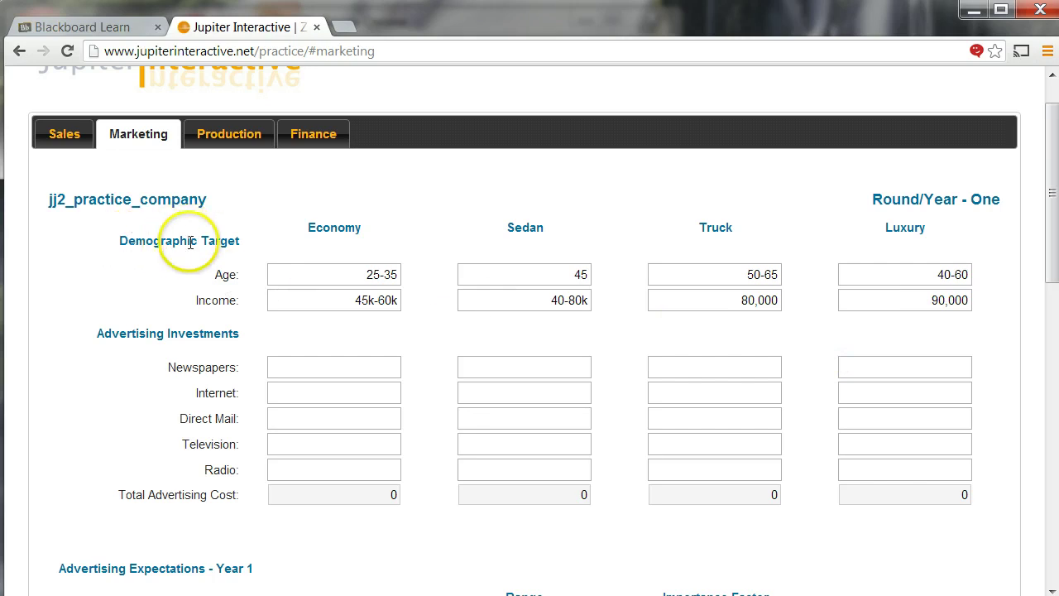
- Scroll through the Marketing page, then switch to the Student_User_Guide.pdf window
{"action": "scroll", "coordinate": [222, 319], "scroll_direction": "down", "scroll_amount": 3}
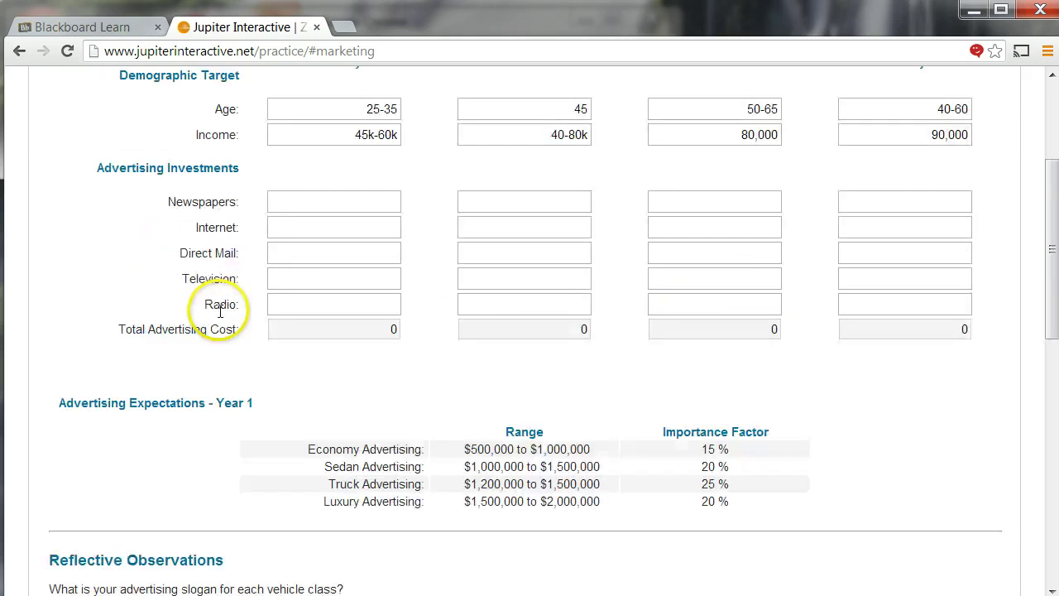
{"action": "scroll", "coordinate": [222, 318], "scroll_direction": "up", "scroll_amount": 2}
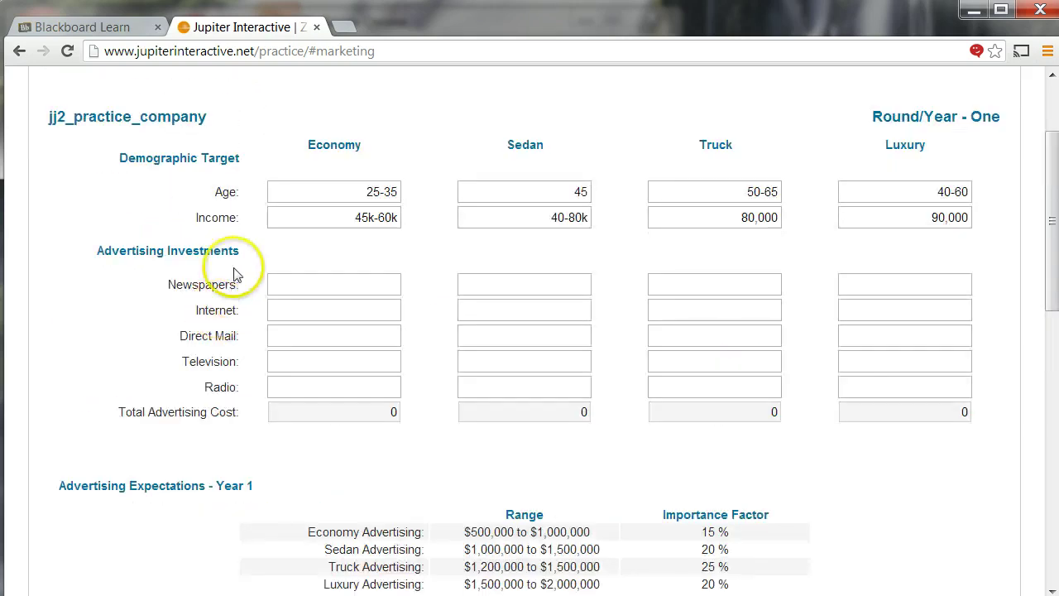
{"action": "scroll", "coordinate": [248, 314], "scroll_direction": "up", "scroll_amount": 1}
{"action": "scroll", "coordinate": [273, 372], "scroll_direction": "down", "scroll_amount": 1}
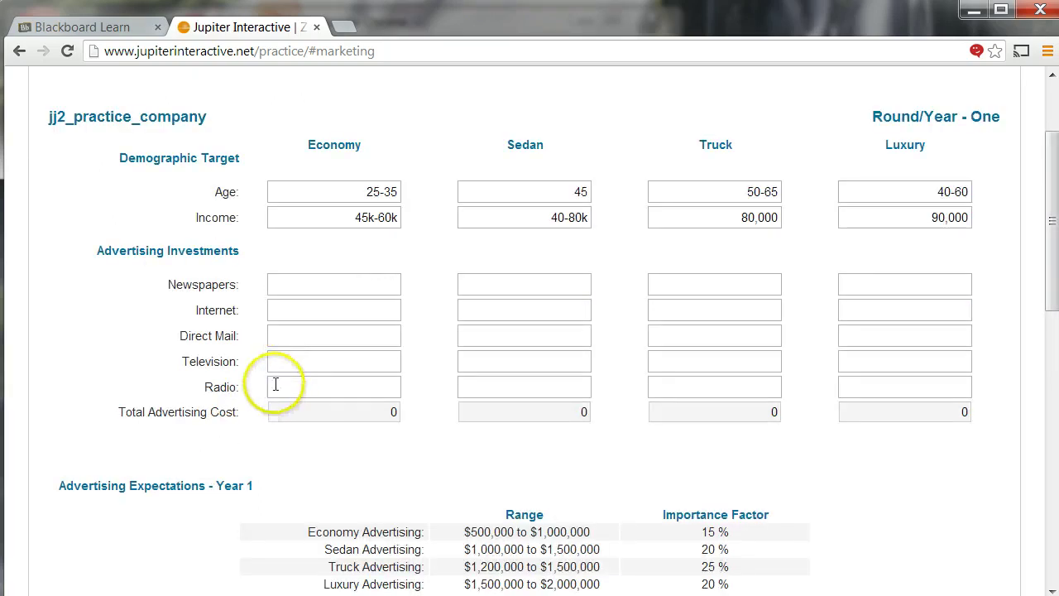
{"action": "scroll", "coordinate": [264, 381], "scroll_direction": "down", "scroll_amount": 1}
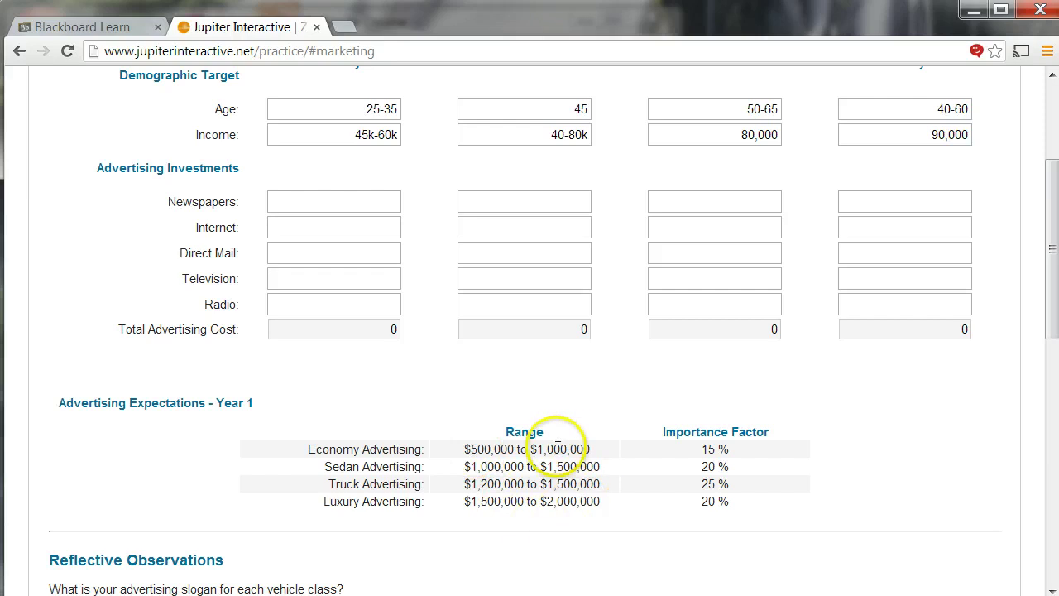
{"action": "scroll", "coordinate": [323, 215], "scroll_direction": "up", "scroll_amount": 3}
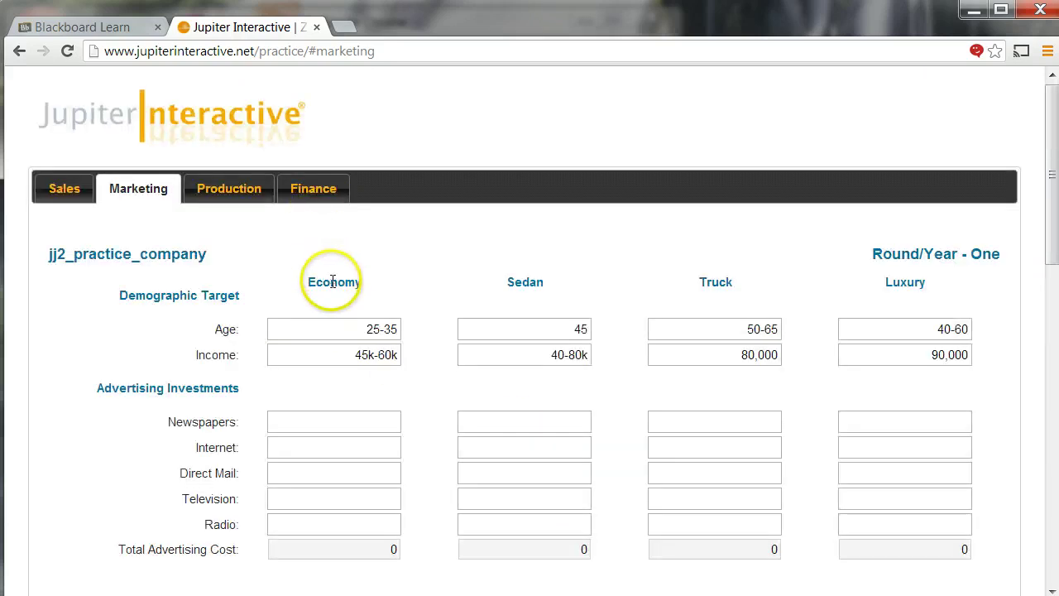
{"action": "scroll", "coordinate": [348, 363], "scroll_direction": "down", "scroll_amount": 3}
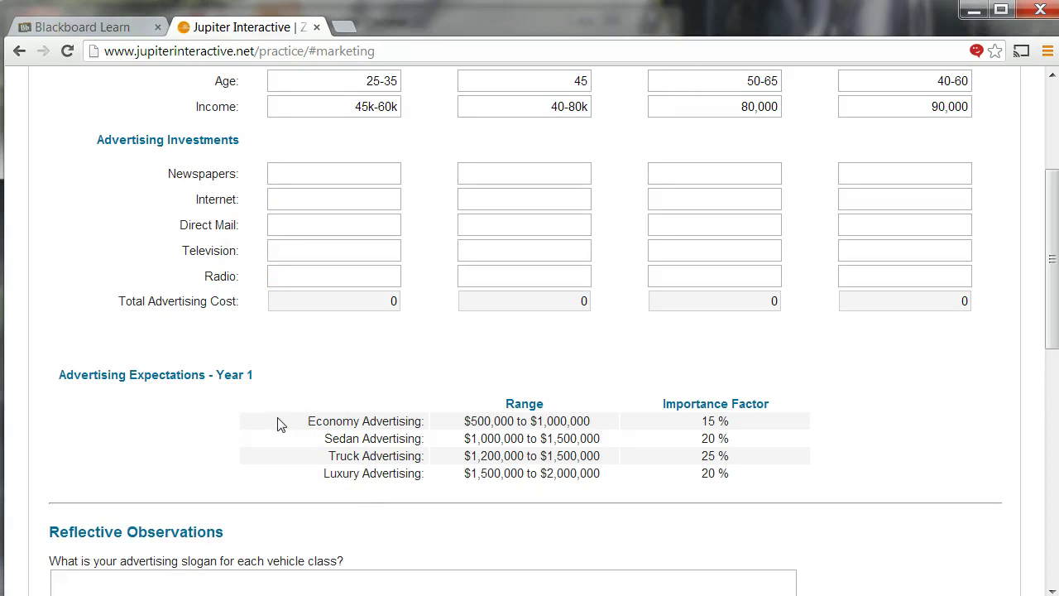
{"action": "key", "text": "alt+Tab"}
- Read the guide's page-6 Advertising Media tables, then go back to the Marketing form
{"action": "scroll", "coordinate": [302, 232], "scroll_direction": "down", "scroll_amount": 7}
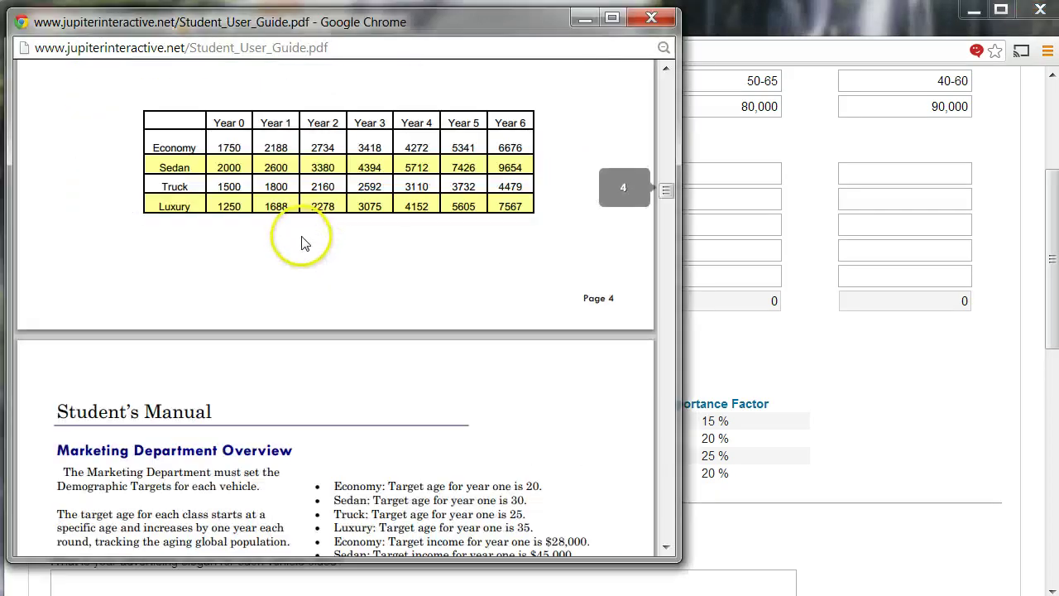
{"action": "scroll", "coordinate": [300, 240], "scroll_direction": "down", "scroll_amount": 10}
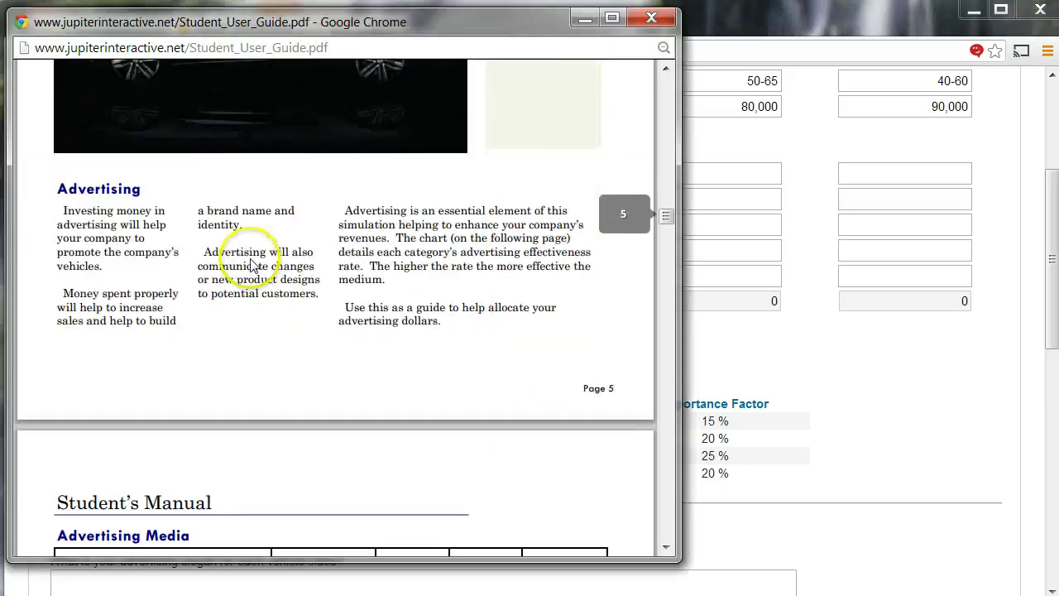
{"action": "scroll", "coordinate": [253, 265], "scroll_direction": "down", "scroll_amount": 1}
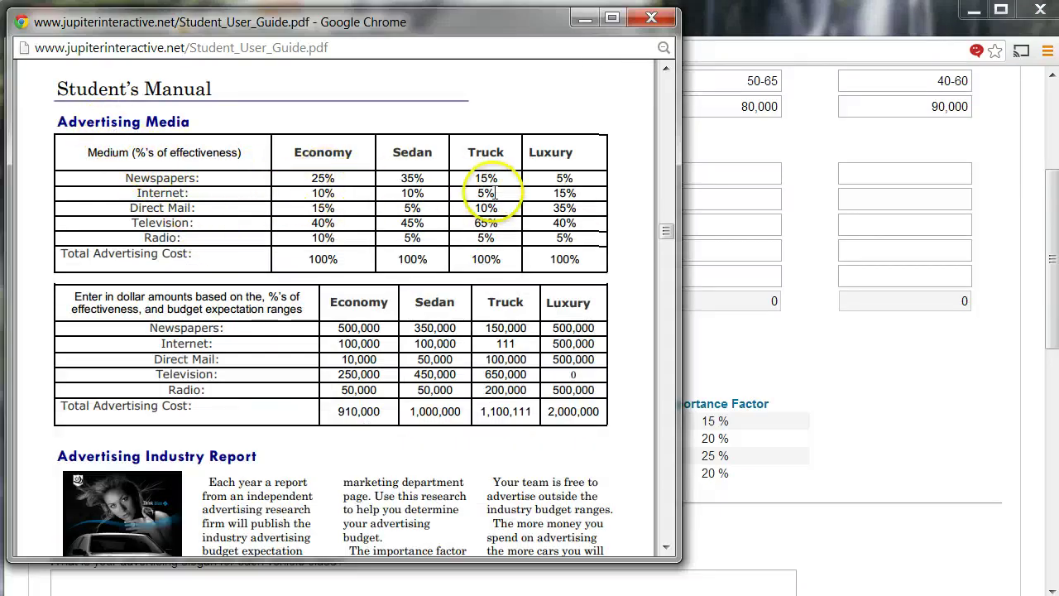
{"action": "left_click", "coordinate": [186, 181]}
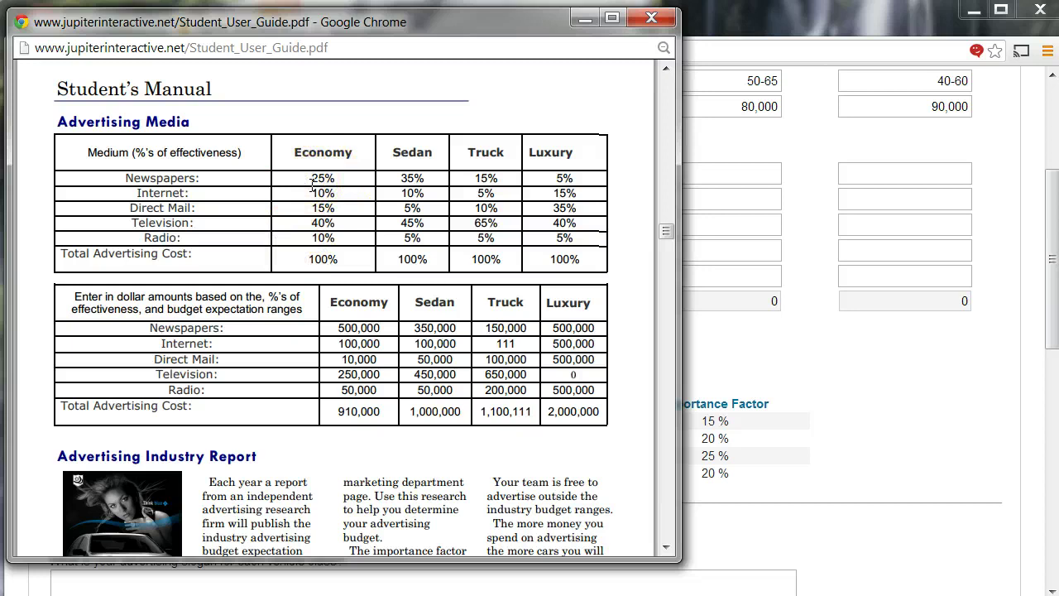
{"action": "left_click", "coordinate": [736, 219]}
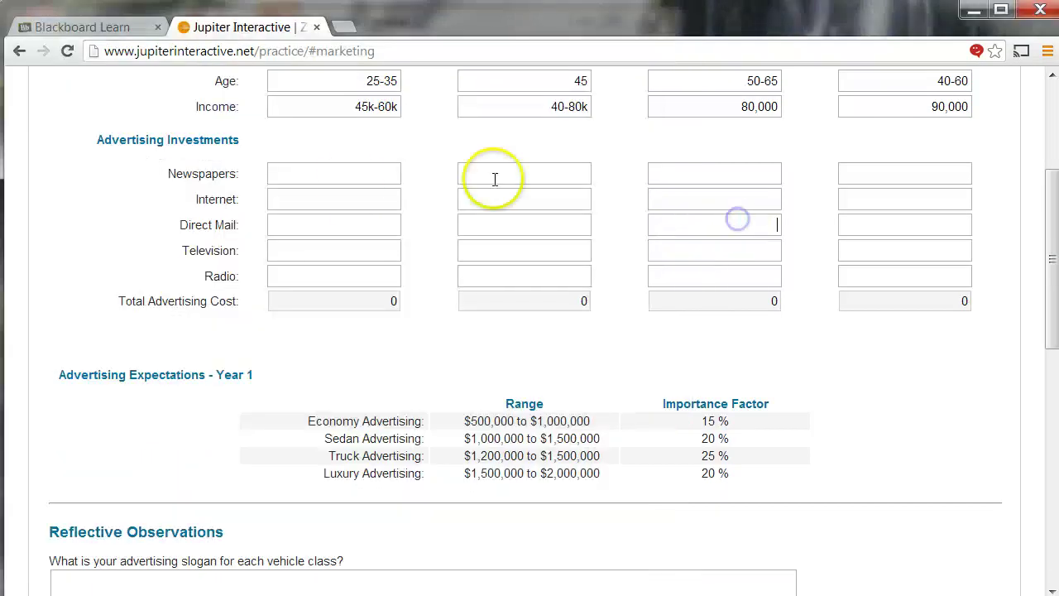
- Enter 200,000 each for Economy newspapers and television advertising
{"action": "left_click", "coordinate": [346, 174]}
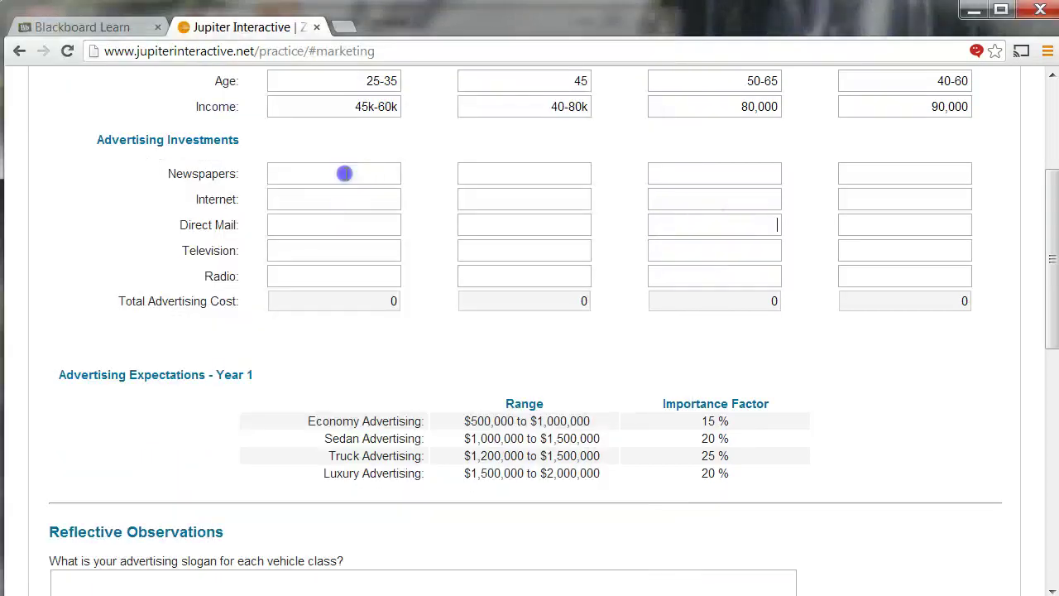
{"action": "left_click", "coordinate": [300, 197]}
{"action": "type", "text": "200000"}
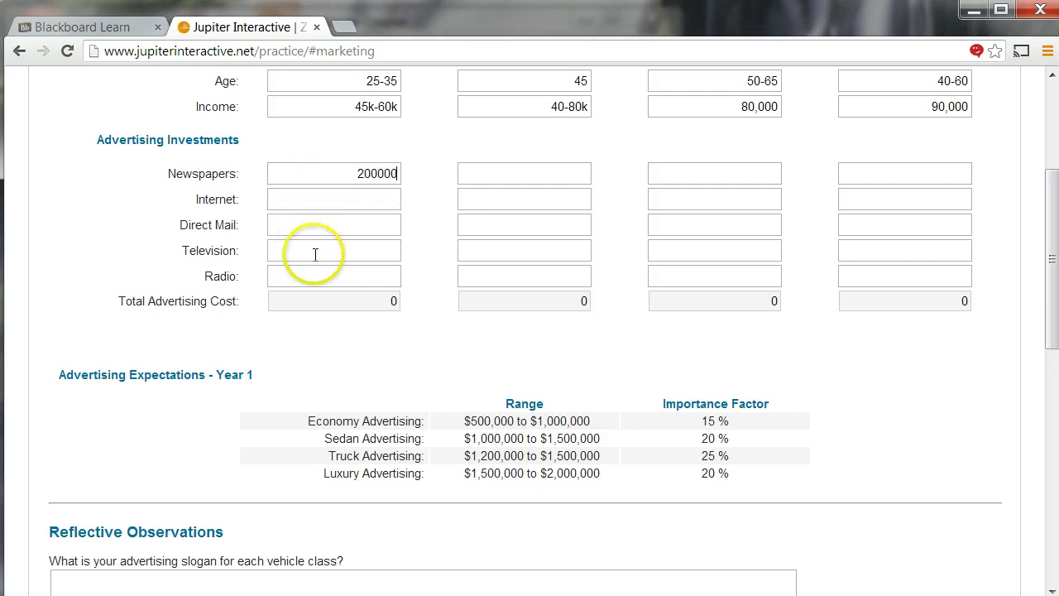
{"action": "left_click", "coordinate": [314, 253]}
{"action": "type", "text": "200,0"}
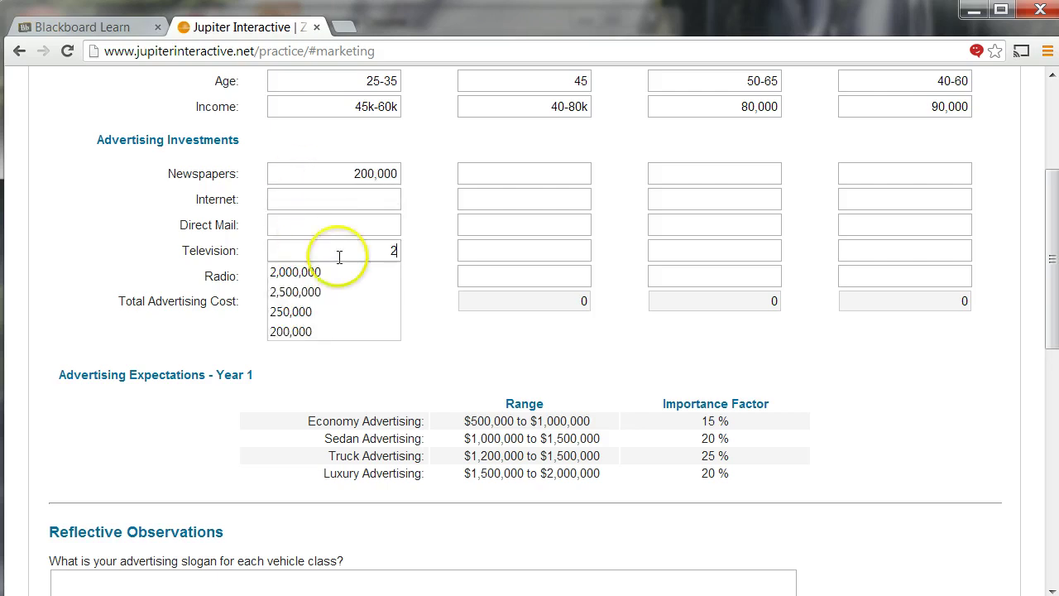
{"action": "type", "text": "00000"}
{"action": "left_click", "coordinate": [347, 281]}
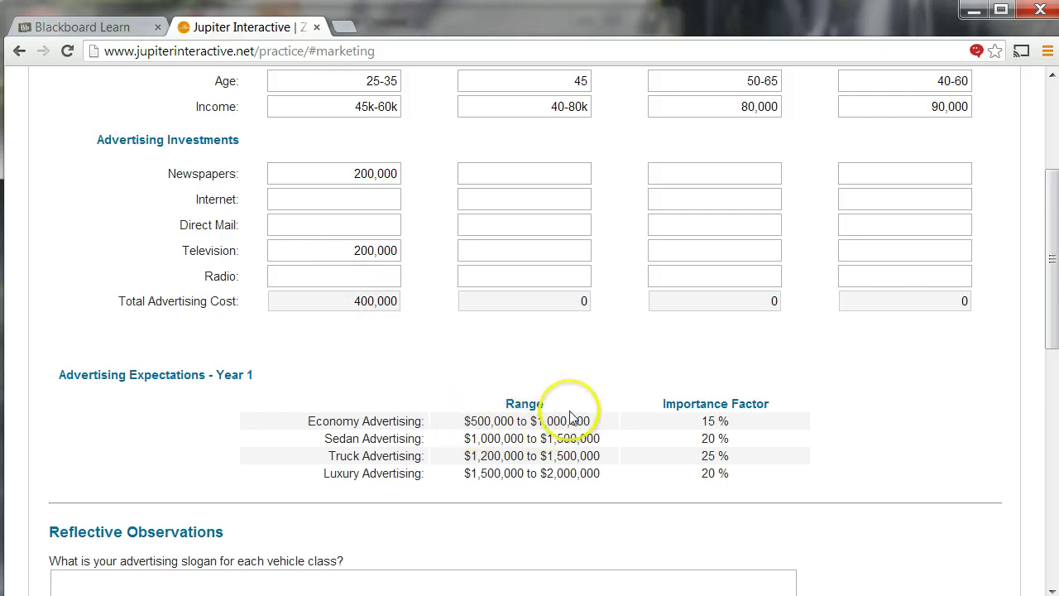
- Set the Economy internet advertising budget to 10,000
{"action": "left_click", "coordinate": [359, 198]}
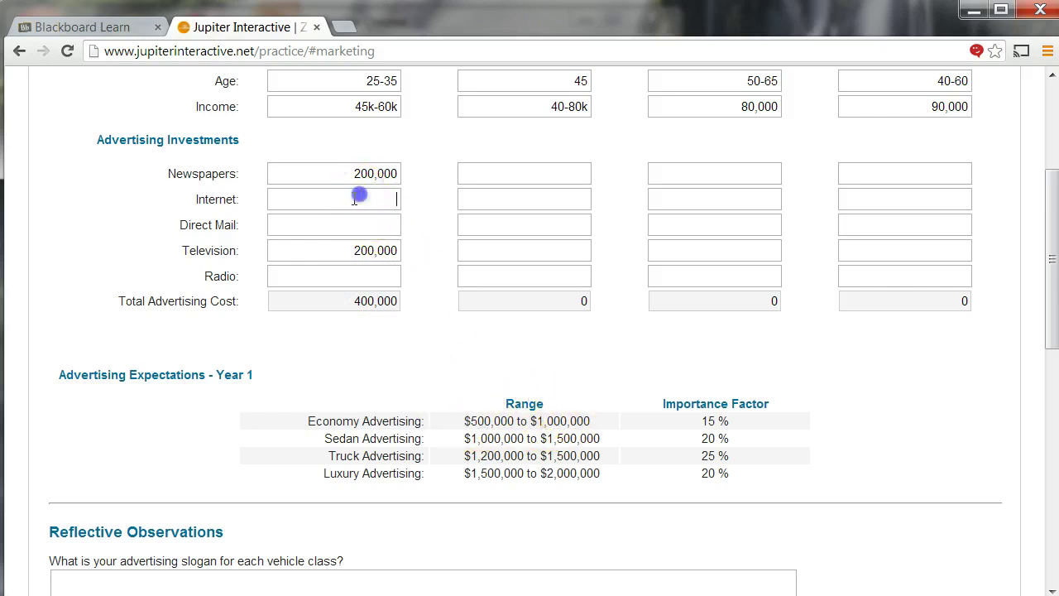
{"action": "type", "text": "10000"}
{"action": "left_click", "coordinate": [330, 348]}
{"action": "left_click", "coordinate": [385, 200]}
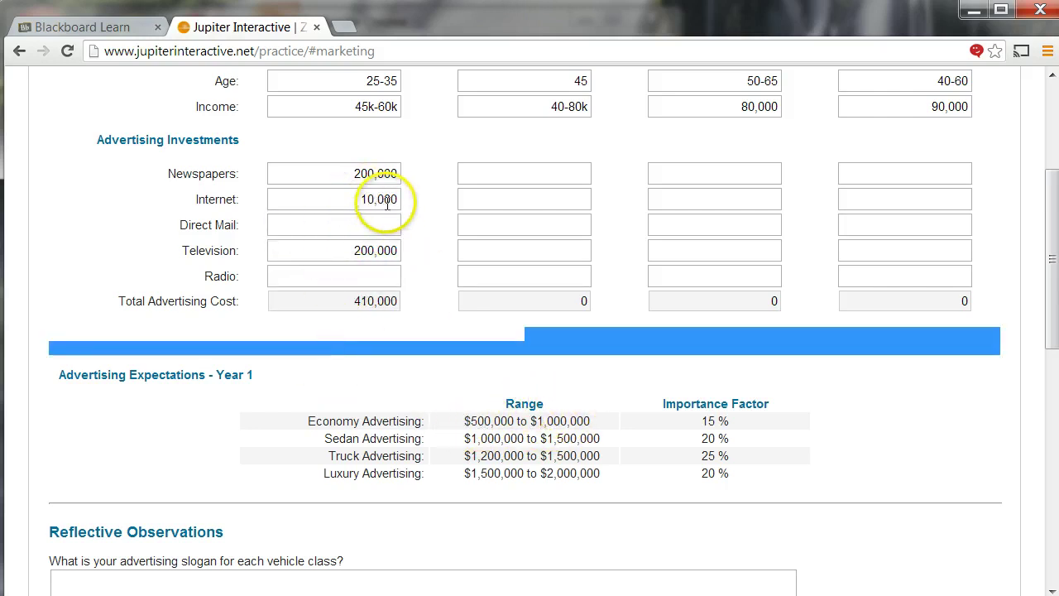
{"action": "key", "text": "Tab"}
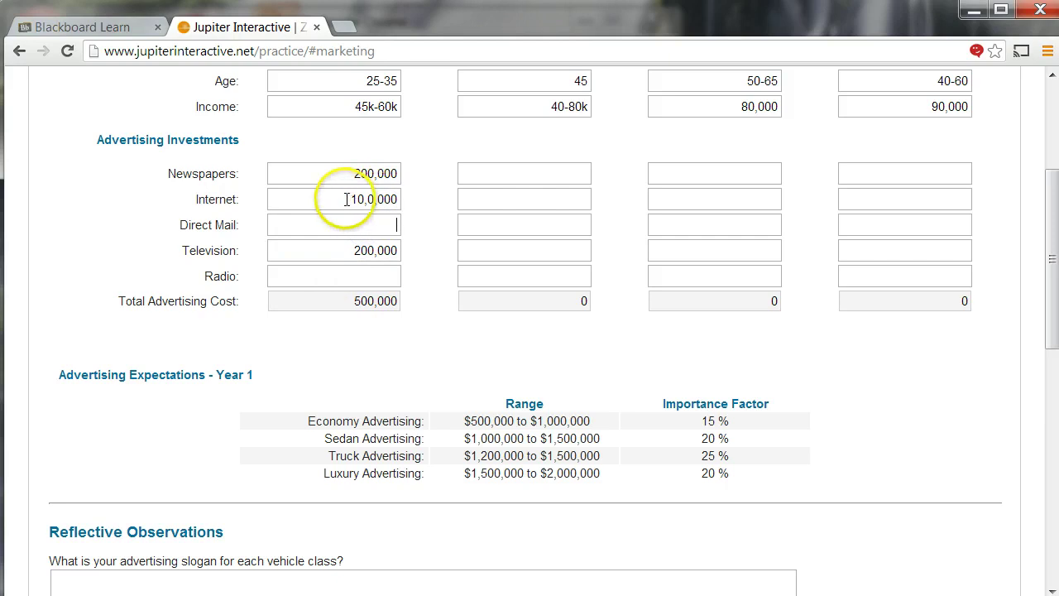
{"action": "type", "text": "10000"}
{"action": "left_click", "coordinate": [447, 279]}
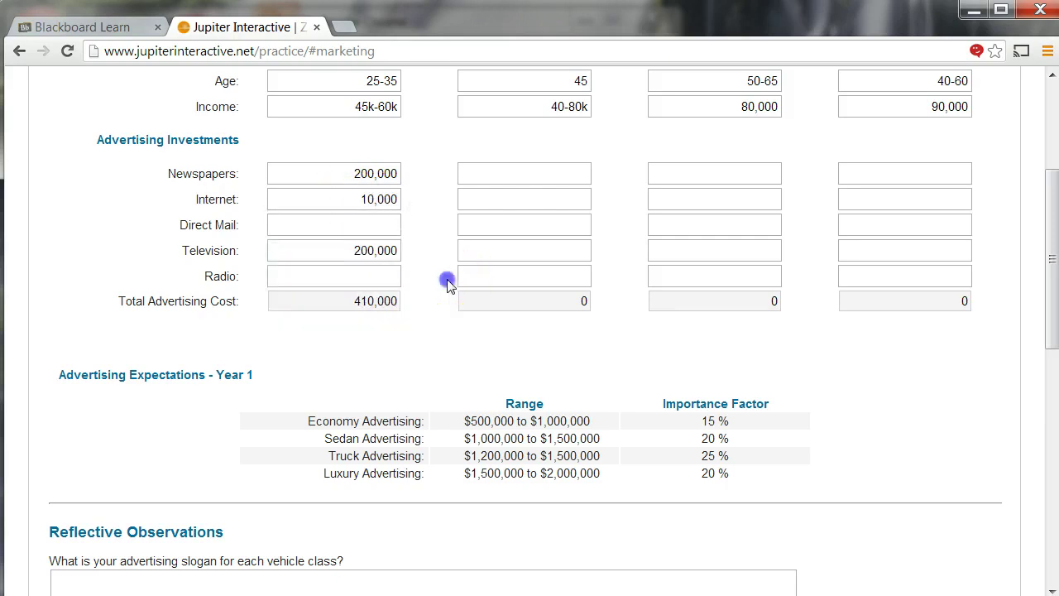
- Put 100,000 into Economy direct mail and radio, and 5,000,000 into Sedan television
{"action": "left_click", "coordinate": [357, 222]}
{"action": "type", "text": "100000"}
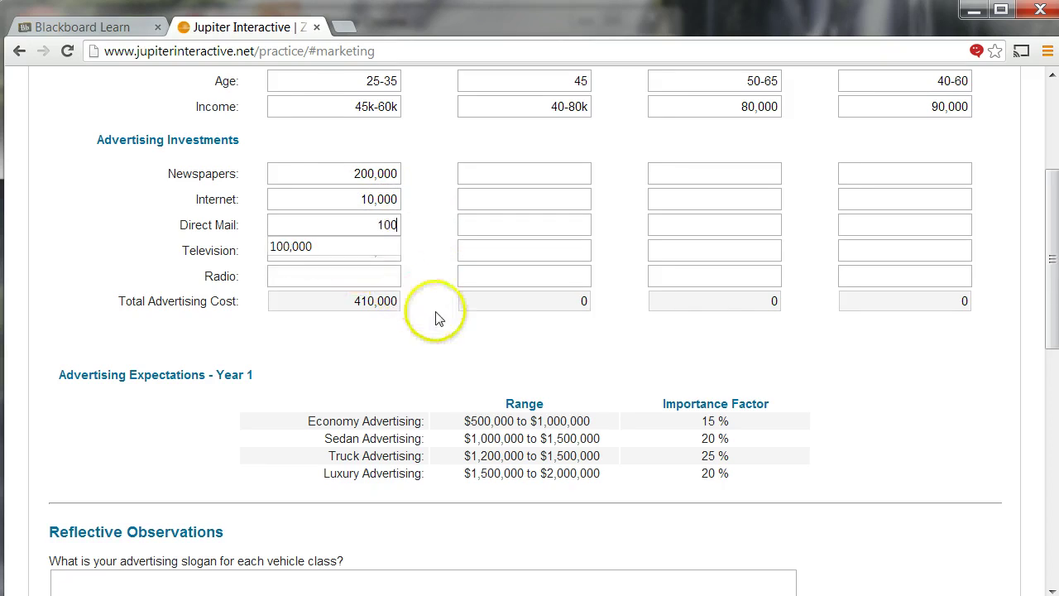
{"action": "left_click", "coordinate": [367, 269]}
{"action": "type", "text": "10"}
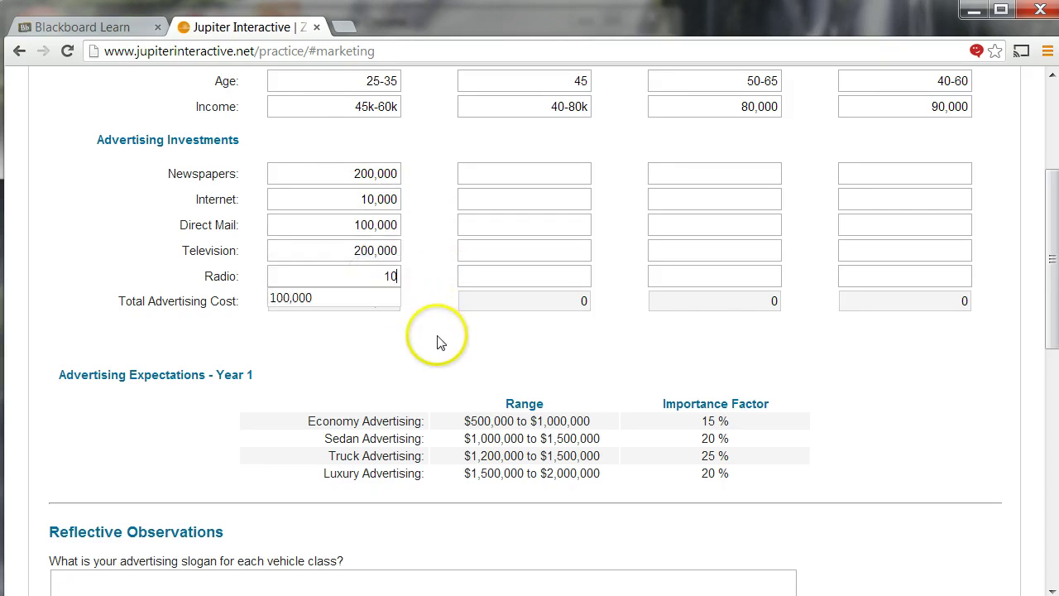
{"action": "type", "text": "0,00000"}
{"action": "left_click", "coordinate": [439, 333]}
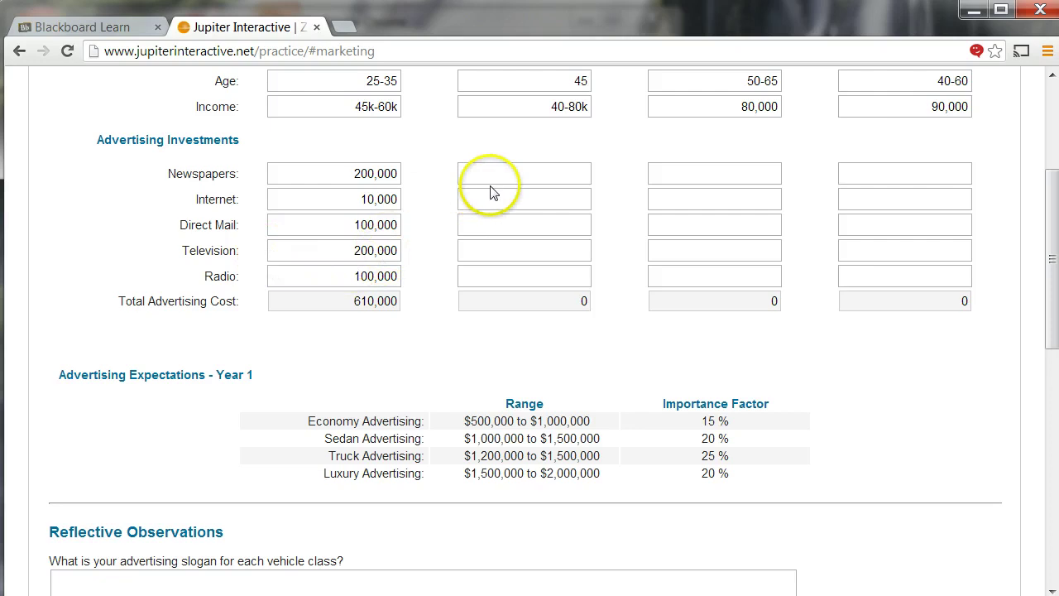
{"action": "left_click", "coordinate": [513, 246]}
{"action": "type", "text": "5,000,"}
{"action": "type", "text": "000"}
{"action": "left_click", "coordinate": [543, 329]}
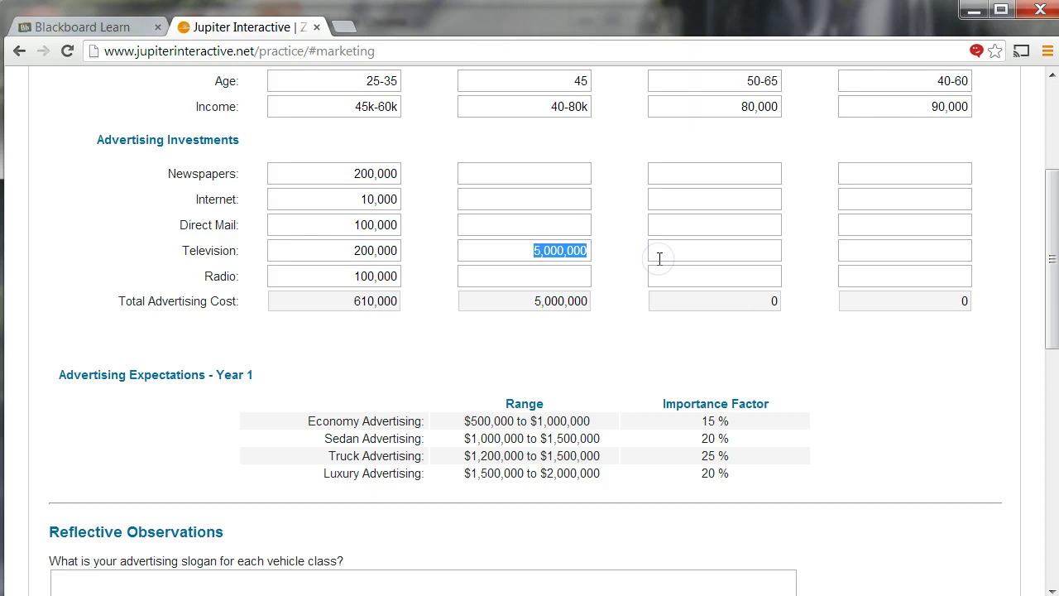
- Correct Sedan television to 500,000; set newspapers 500,000 and internet, direct mail, radio 5,000 each
{"action": "type", "text": "500000"}
{"action": "left_click", "coordinate": [545, 193]}
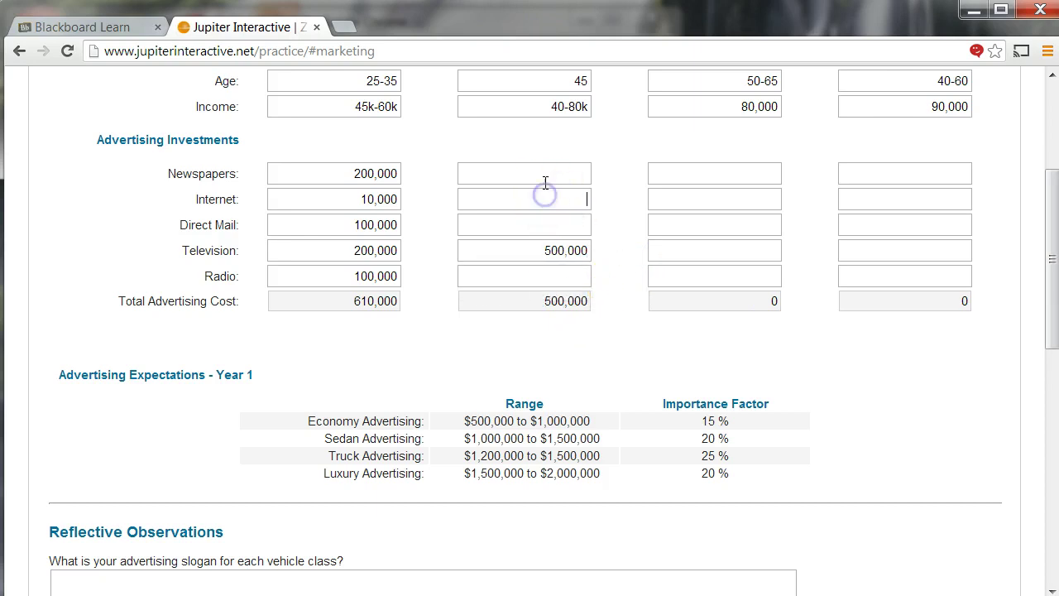
{"action": "type", "text": "500000"}
{"action": "left_click", "coordinate": [550, 192]}
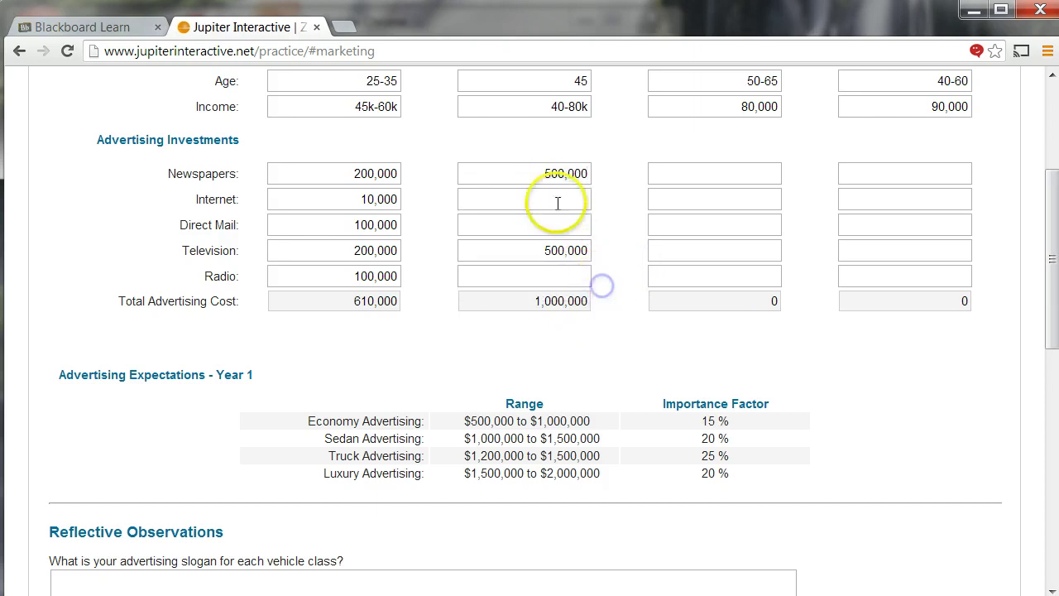
{"action": "type", "text": "5000"}
{"action": "left_click", "coordinate": [610, 304]}
{"action": "left_click", "coordinate": [558, 224]}
{"action": "type", "text": "5000"}
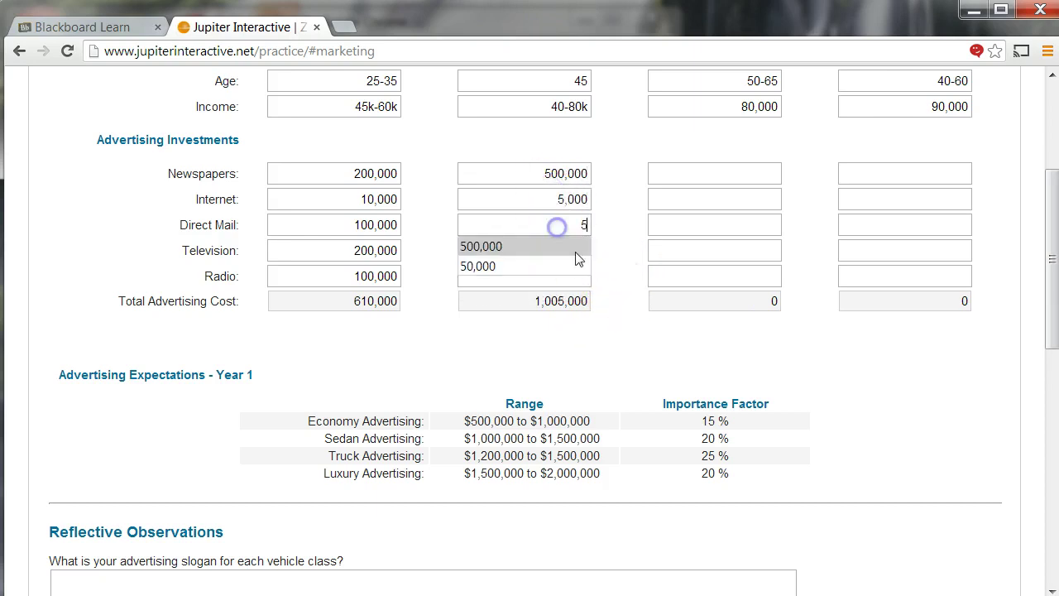
{"action": "left_click", "coordinate": [602, 302]}
{"action": "left_click", "coordinate": [577, 277]}
{"action": "type", "text": "5000"}
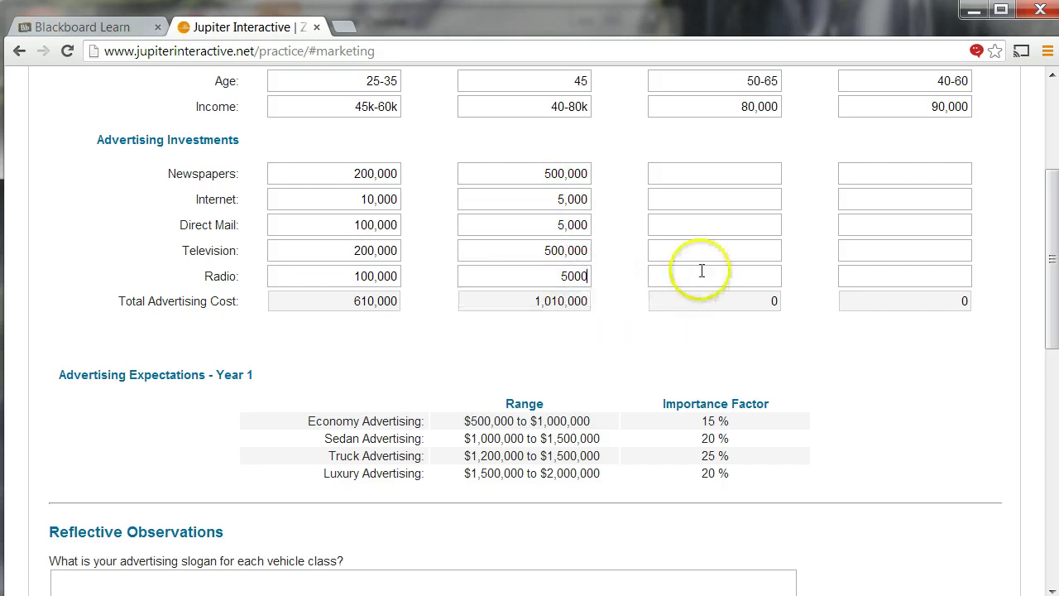
- Fill Truck and Luxury media with 100,000 and 500,000 amounts, pasting 500,000 into Luxury newspapers
{"action": "left_click", "coordinate": [714, 227]}
{"action": "type", "text": "100,000"}
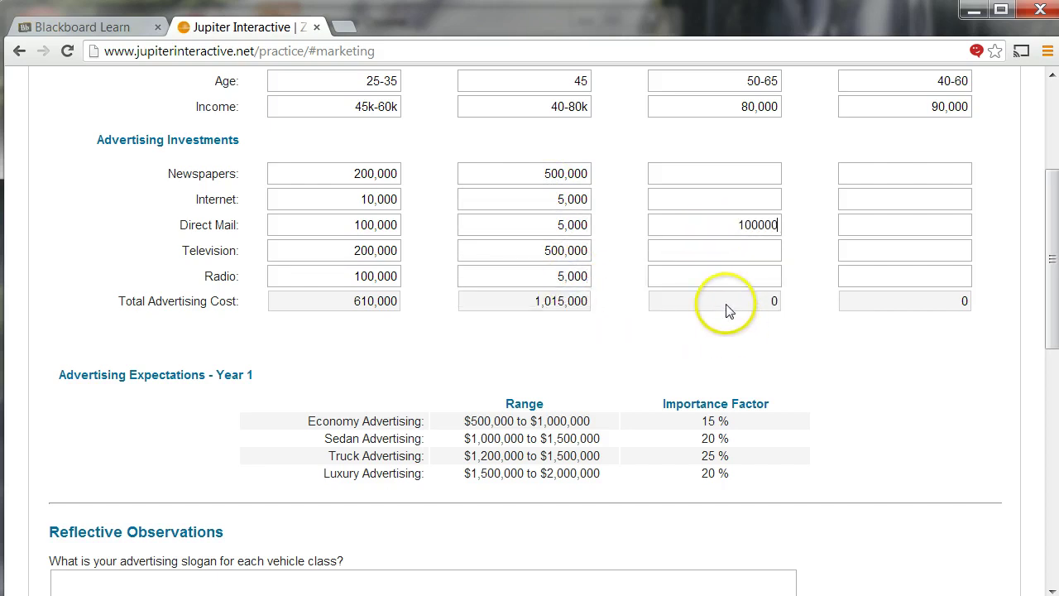
{"action": "left_click", "coordinate": [733, 302]}
{"action": "left_click", "coordinate": [729, 243]}
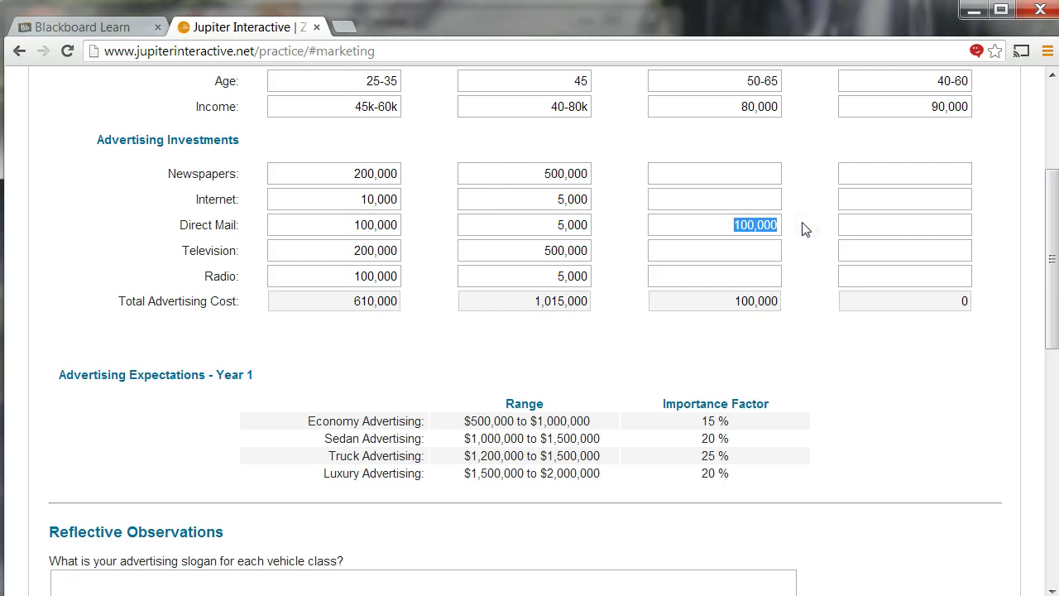
{"action": "key", "text": "Tab"}
{"action": "key", "text": "Tab"}
{"action": "key", "text": "Tab"}
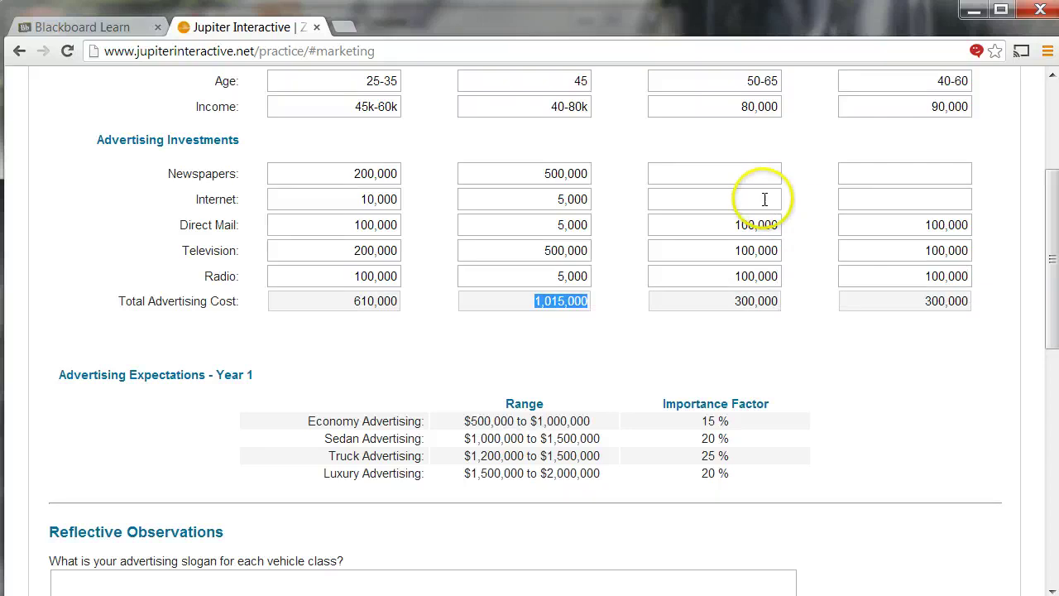
{"action": "left_click_drag", "start_coordinate": [540, 175], "coordinate": [606, 181]}
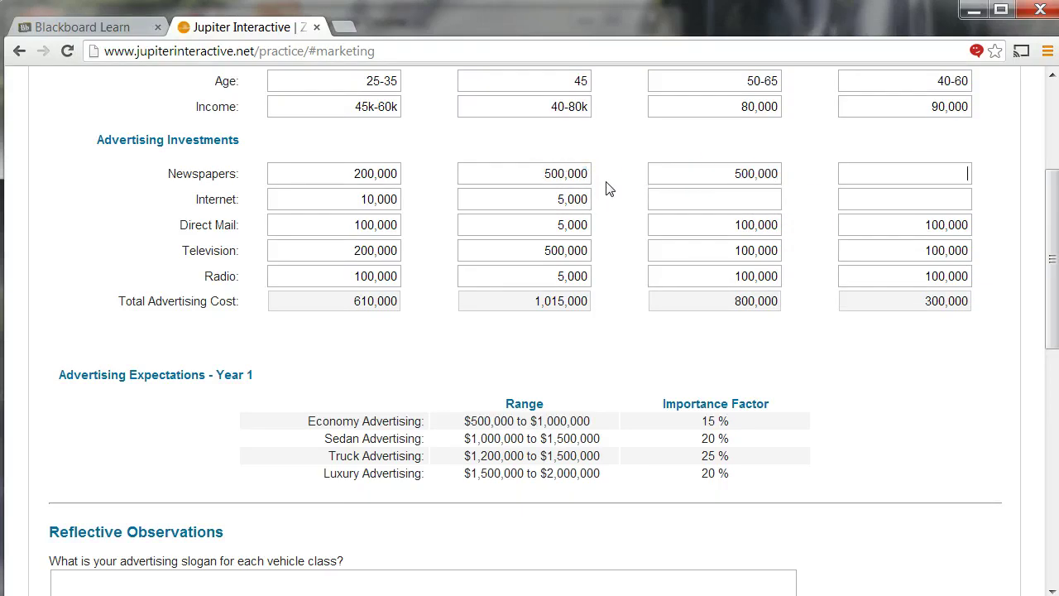
{"action": "type", "text": "500,000"}
{"action": "left_click", "coordinate": [663, 325]}
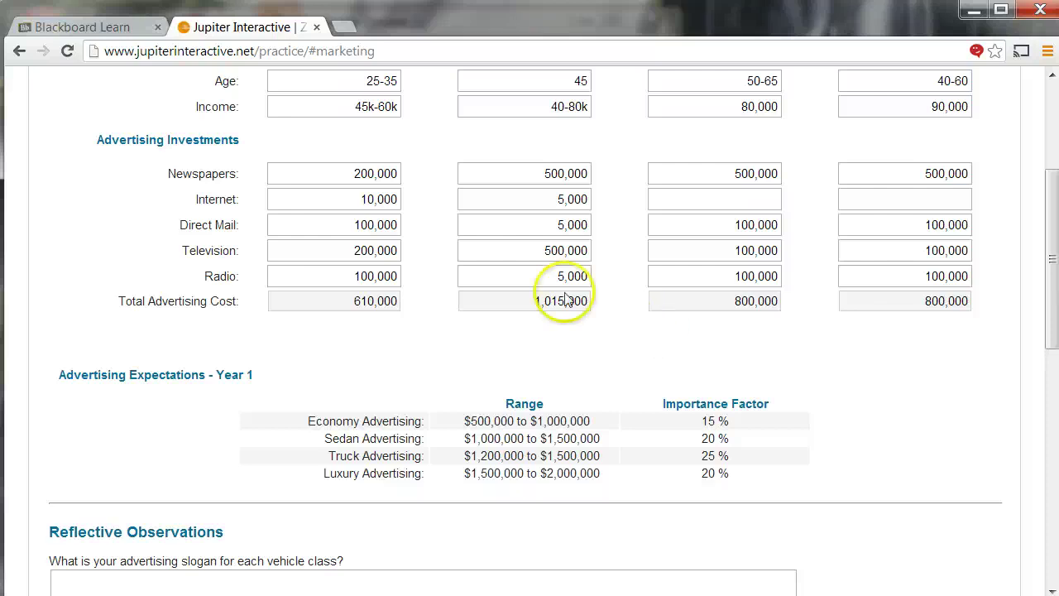
- Pass the slogan and allocation-strategy questions and submit the marketing decisions
{"action": "scroll", "coordinate": [508, 277], "scroll_direction": "down", "scroll_amount": 4}
{"action": "left_click", "coordinate": [322, 287]}
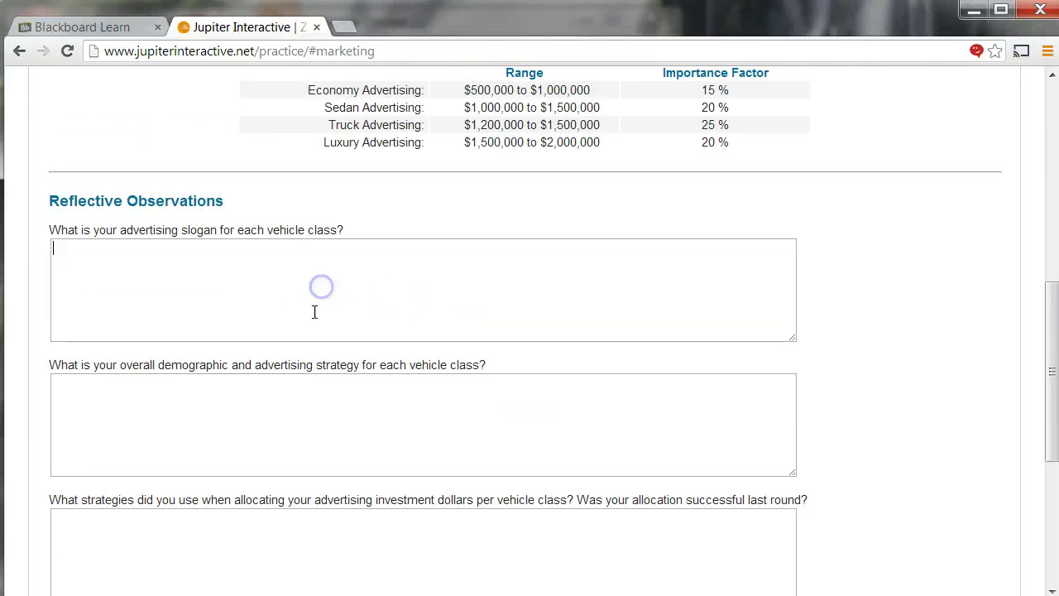
{"action": "scroll", "coordinate": [315, 326], "scroll_direction": "down", "scroll_amount": 3}
{"action": "scroll", "coordinate": [316, 326], "scroll_direction": "up", "scroll_amount": 1}
{"action": "scroll", "coordinate": [315, 328], "scroll_direction": "up", "scroll_amount": 1}
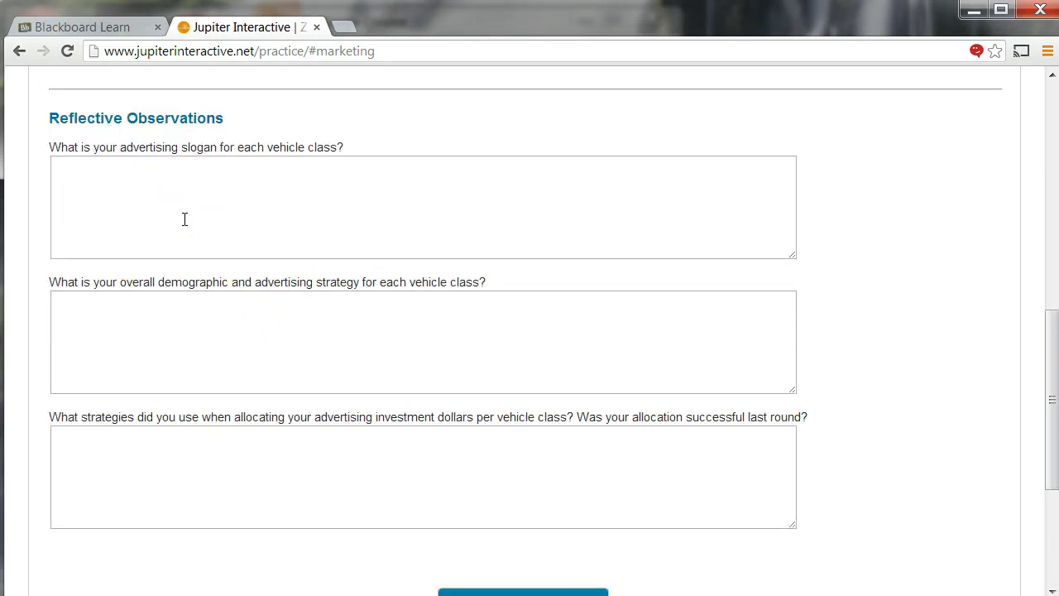
{"action": "left_click", "coordinate": [187, 458]}
{"action": "scroll", "coordinate": [359, 425], "scroll_direction": "up", "scroll_amount": 5}
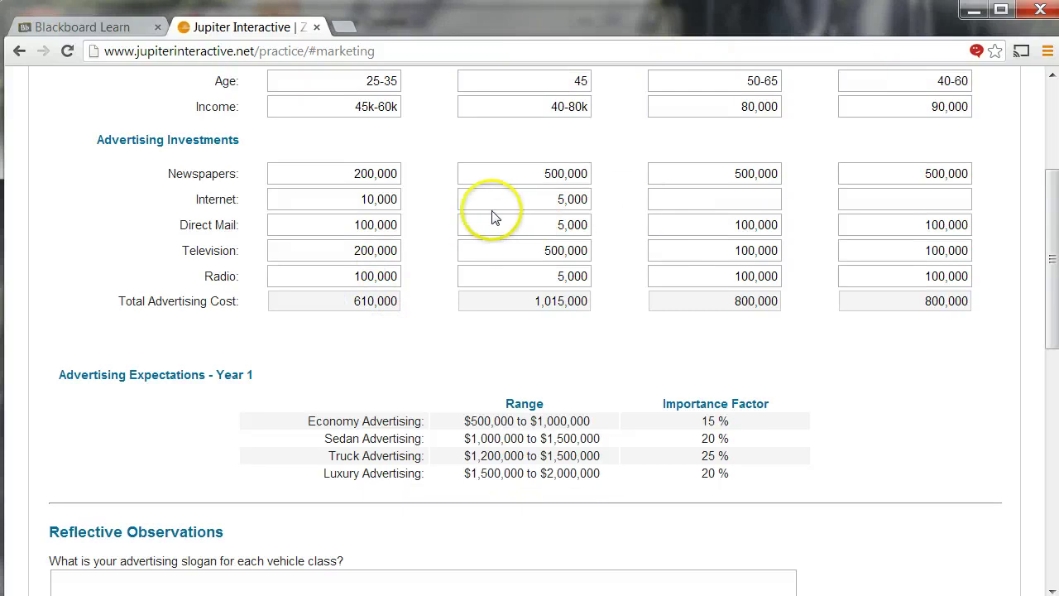
{"action": "scroll", "coordinate": [460, 194], "scroll_direction": "up", "scroll_amount": 1}
{"action": "scroll", "coordinate": [463, 207], "scroll_direction": "down", "scroll_amount": 3}
{"action": "scroll", "coordinate": [477, 340], "scroll_direction": "down", "scroll_amount": 6}
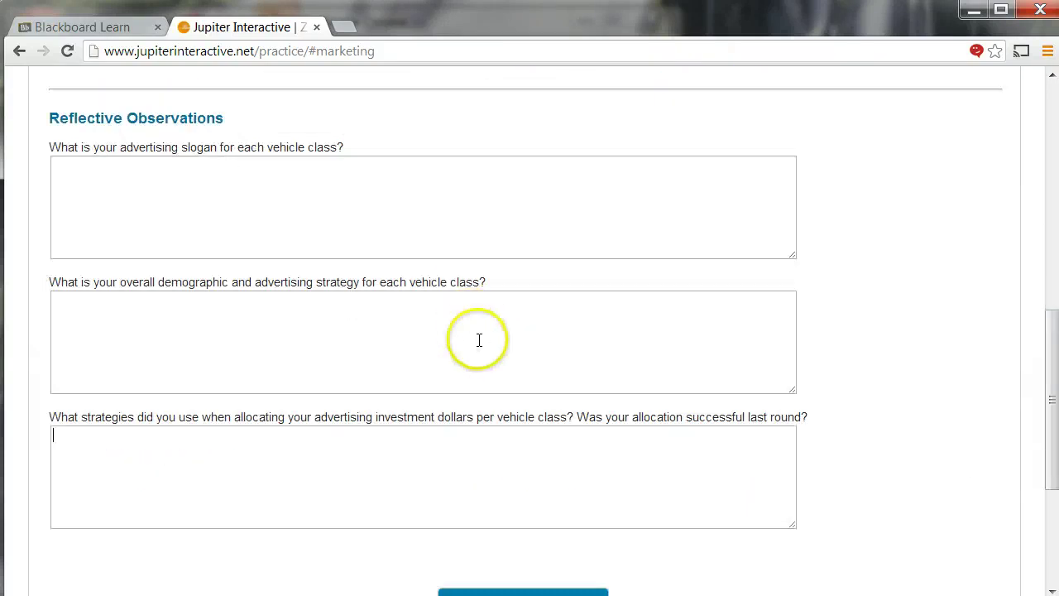
{"action": "left_click", "coordinate": [499, 365]}
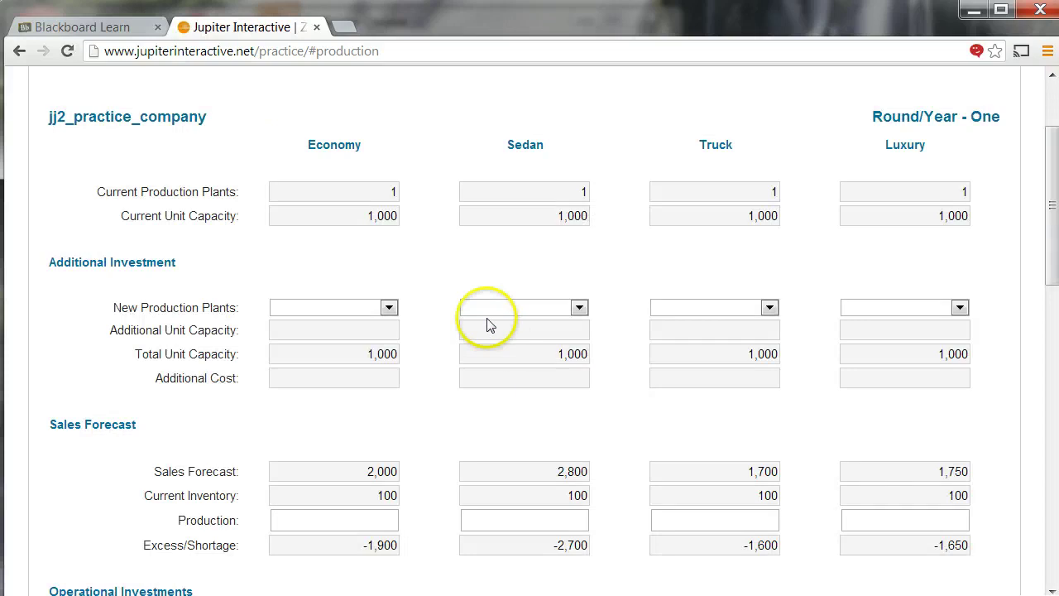
- Add one Economy production plant and set Economy production to 1,900
{"action": "scroll", "coordinate": [447, 303], "scroll_direction": "down", "scroll_amount": 1}
{"action": "scroll", "coordinate": [444, 304], "scroll_direction": "down", "scroll_amount": 1}
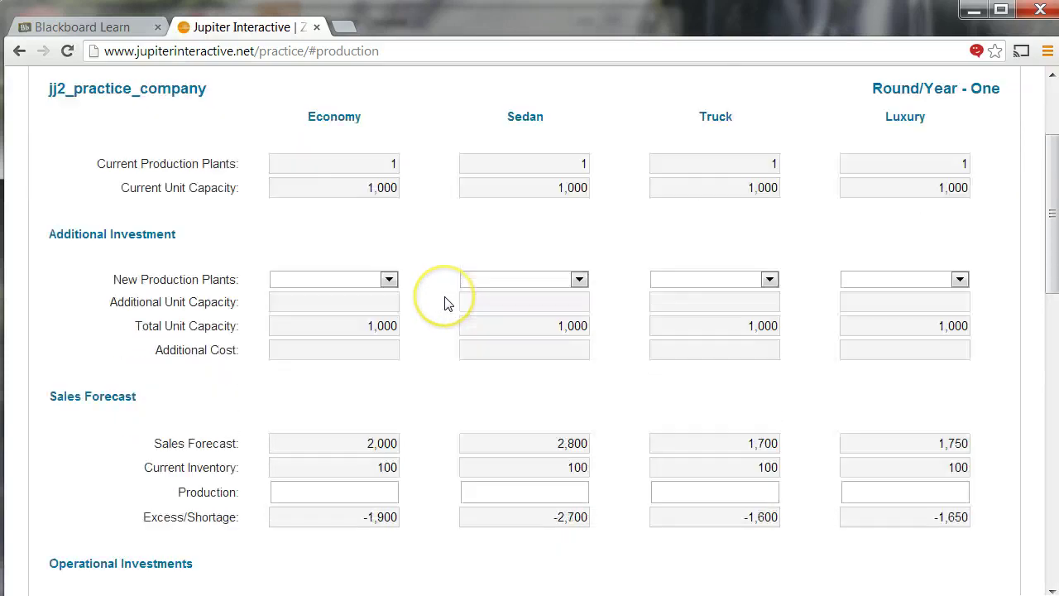
{"action": "left_click", "coordinate": [389, 280]}
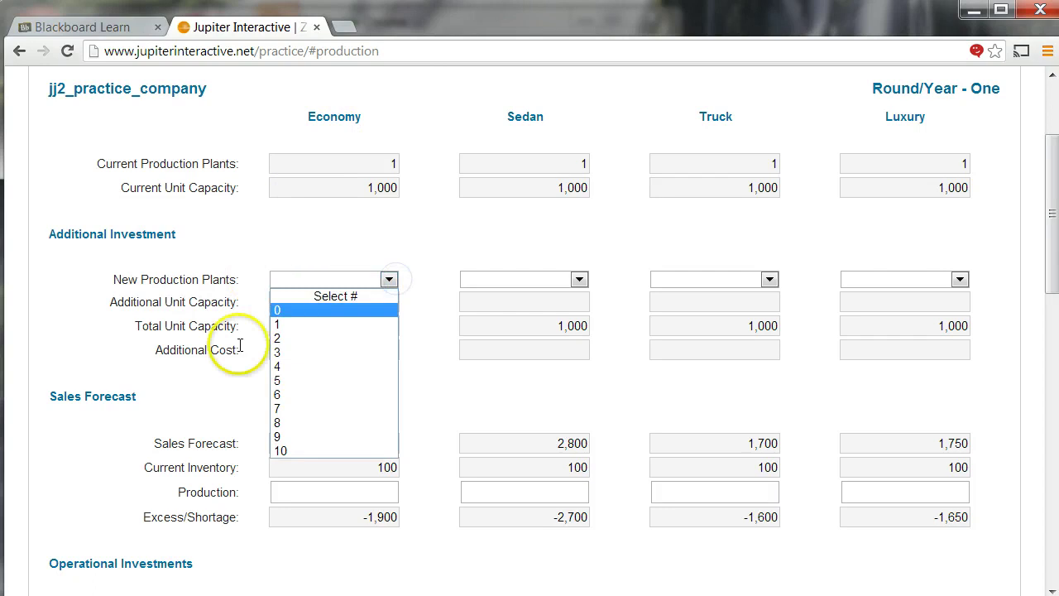
{"action": "left_click", "coordinate": [213, 386]}
{"action": "left_click", "coordinate": [372, 442]}
{"action": "left_click_drag", "start_coordinate": [372, 443], "coordinate": [389, 468]}
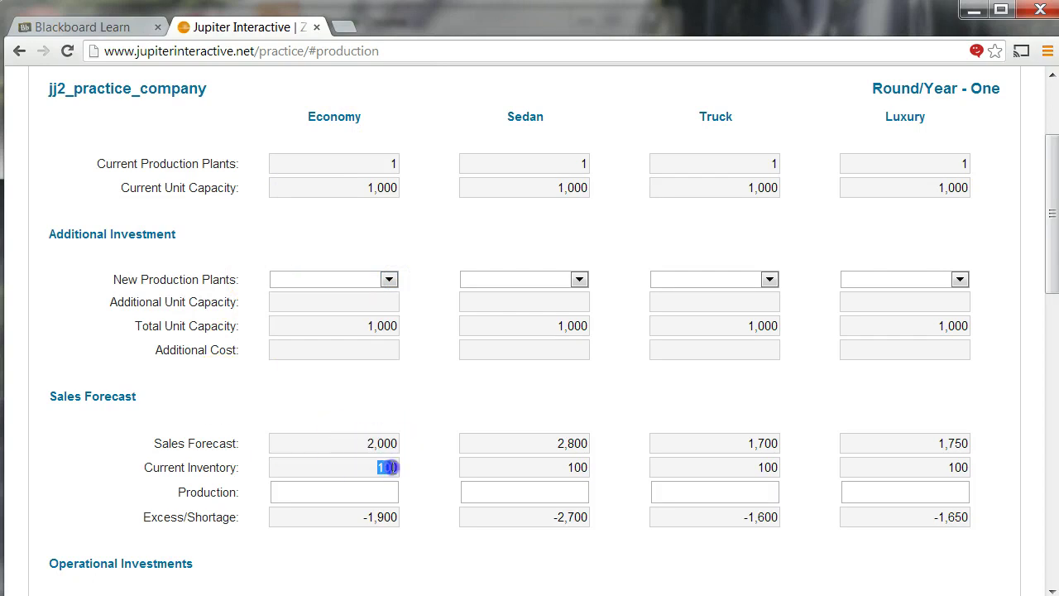
{"action": "left_click", "coordinate": [379, 525]}
{"action": "left_click", "coordinate": [335, 162]}
{"action": "left_click", "coordinate": [336, 185]}
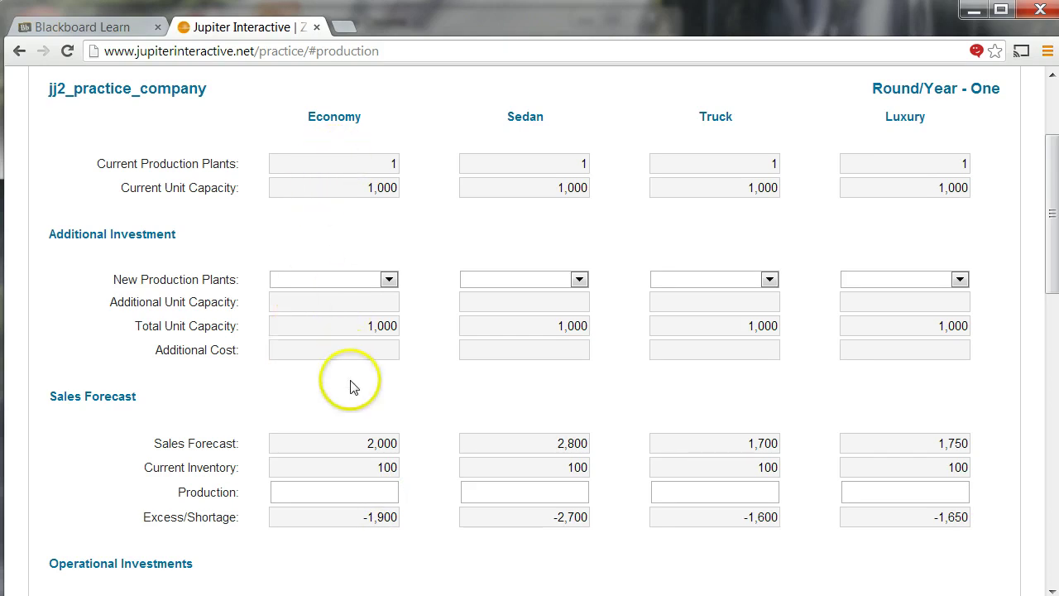
{"action": "left_click", "coordinate": [387, 281]}
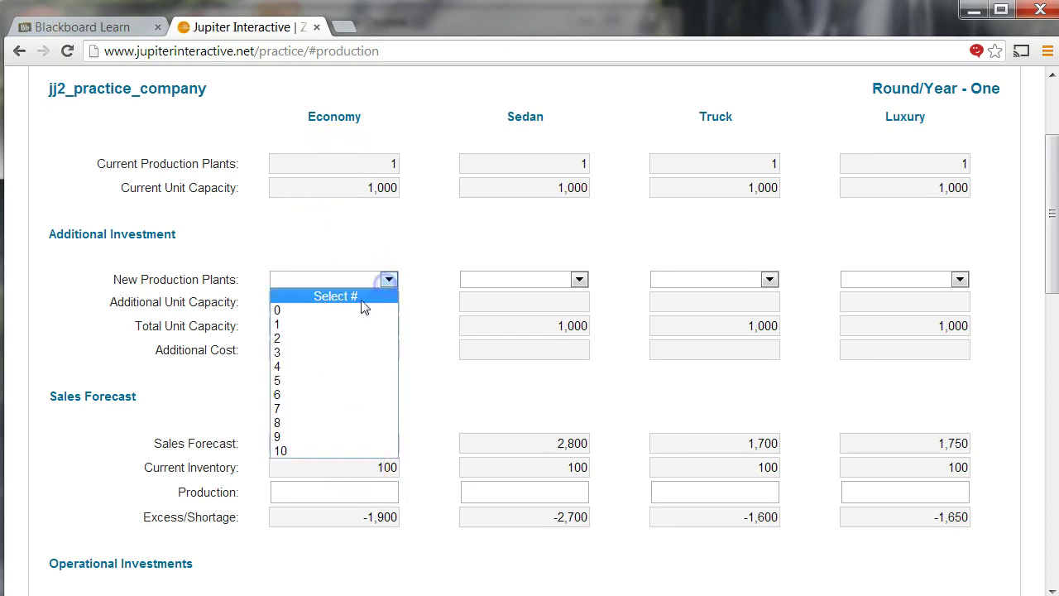
{"action": "left_click", "coordinate": [324, 324]}
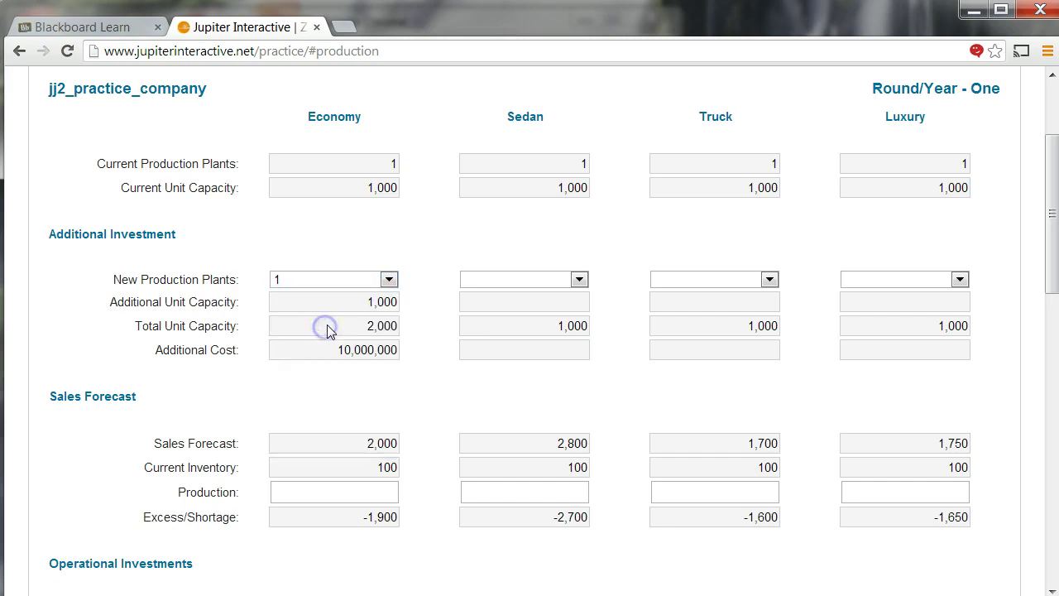
{"action": "double_click", "coordinate": [377, 326]}
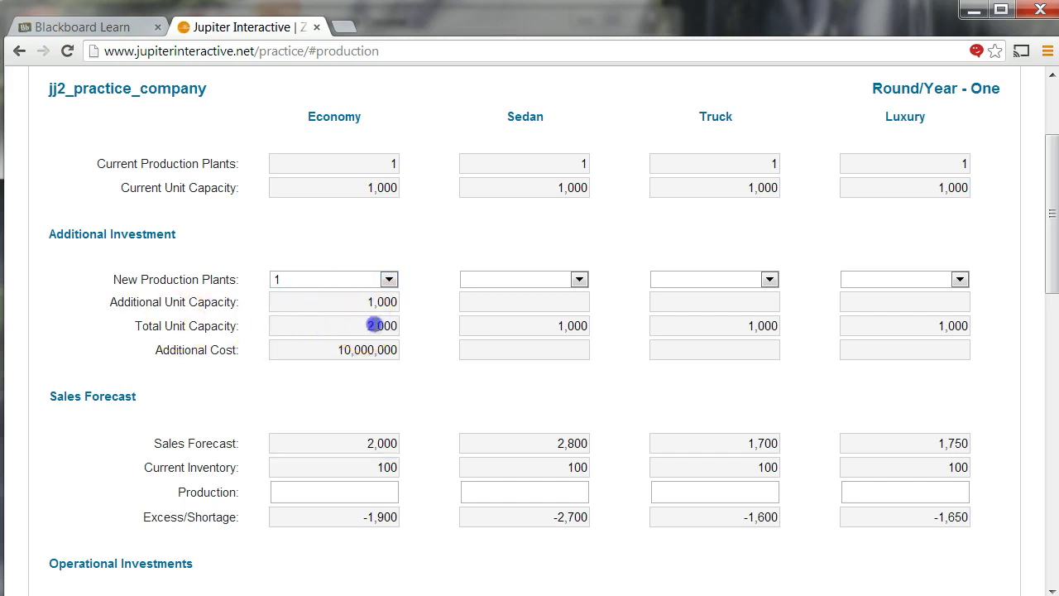
{"action": "left_click", "coordinate": [367, 492]}
{"action": "type", "text": "1900"}
{"action": "left_click", "coordinate": [450, 395]}
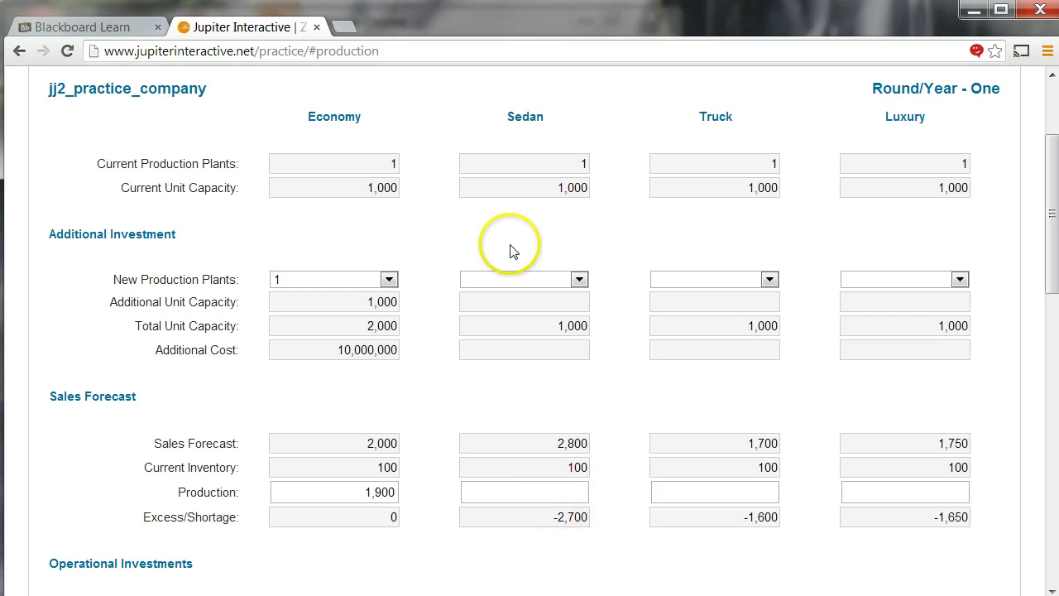
- Add two Sedan production plants and set Sedan production to 2,700
{"action": "left_click", "coordinate": [579, 280]}
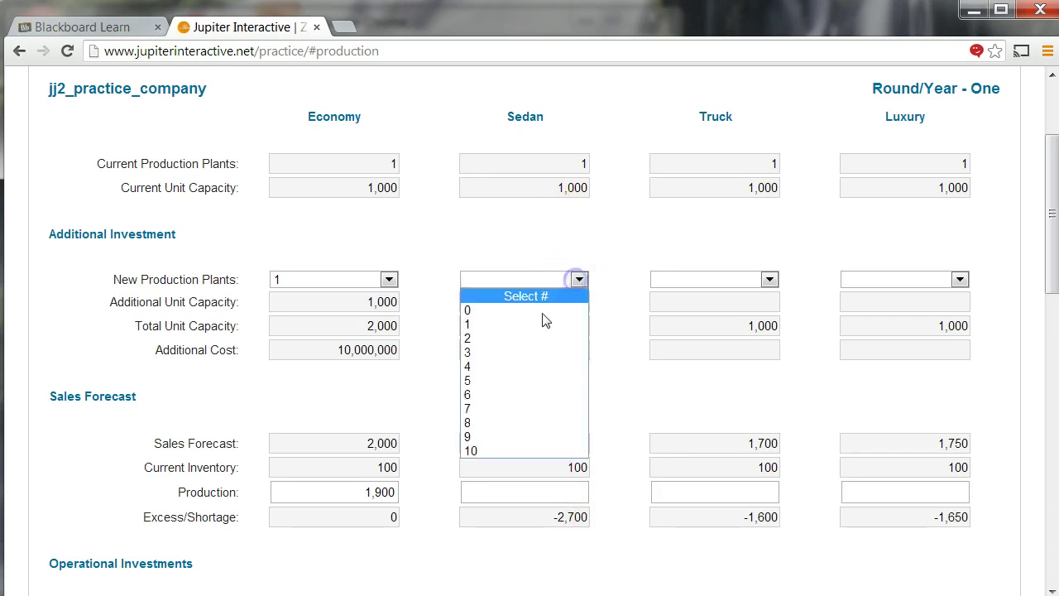
{"action": "left_click", "coordinate": [527, 336]}
{"action": "left_click", "coordinate": [530, 491]}
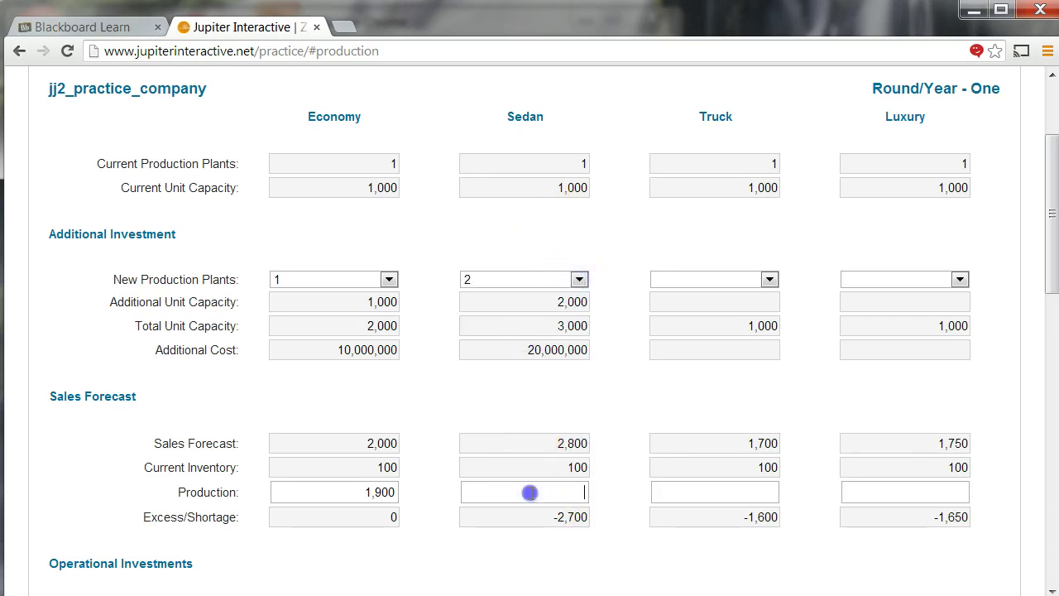
{"action": "left_click", "coordinate": [574, 327]}
{"action": "left_click", "coordinate": [539, 490]}
{"action": "type", "text": "2700"}
{"action": "left_click", "coordinate": [718, 491]}
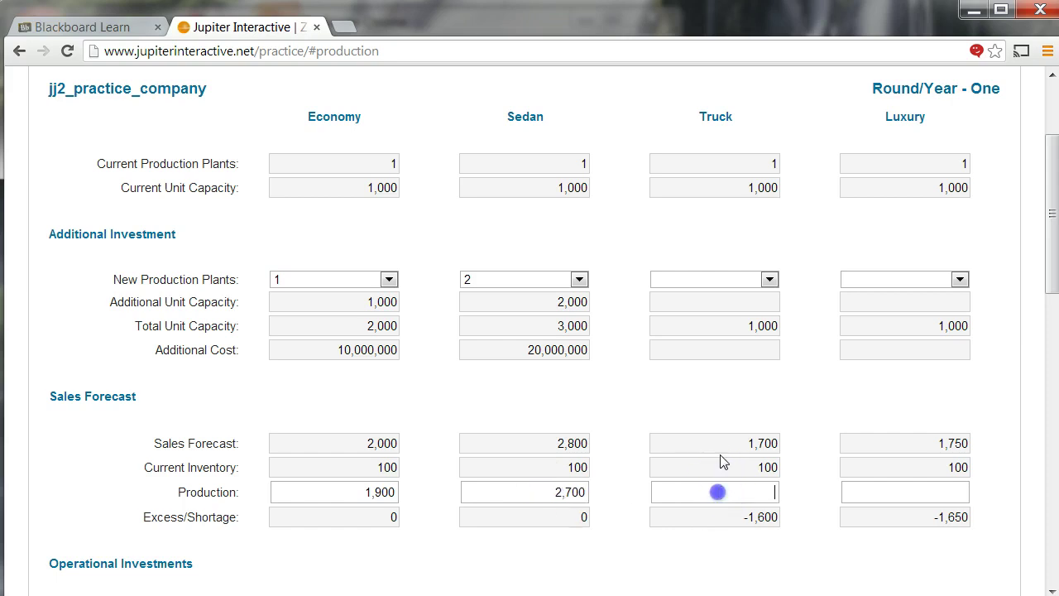
- Add one plant each for Truck and Luxury, producing 1,600 and 1,650
{"action": "left_click", "coordinate": [769, 279]}
{"action": "left_click", "coordinate": [733, 331]}
{"action": "left_click", "coordinate": [745, 491]}
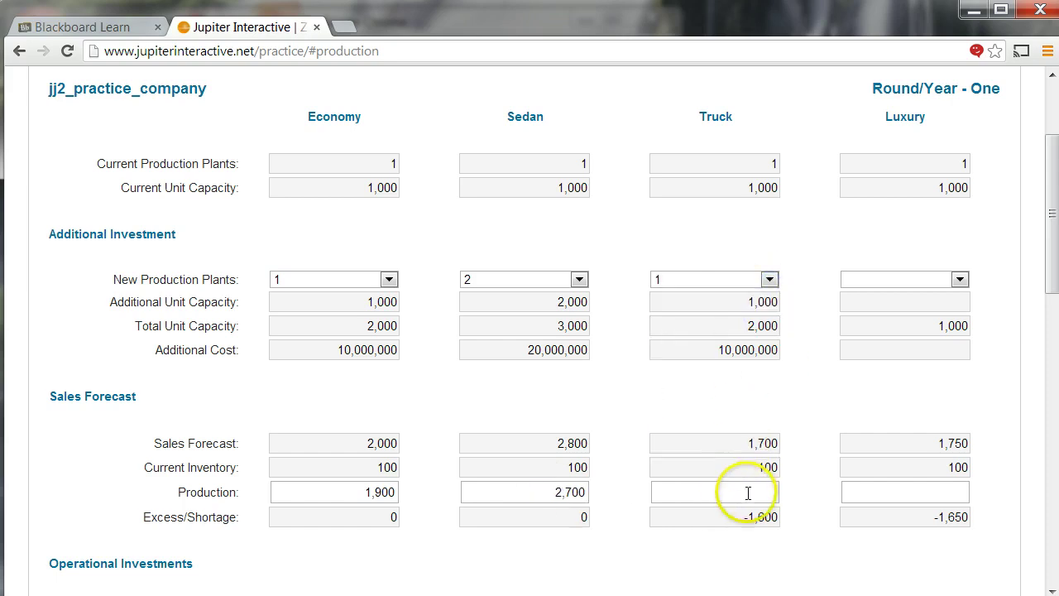
{"action": "type", "text": "1,"}
{"action": "type", "text": "600"}
{"action": "left_click", "coordinate": [839, 387]}
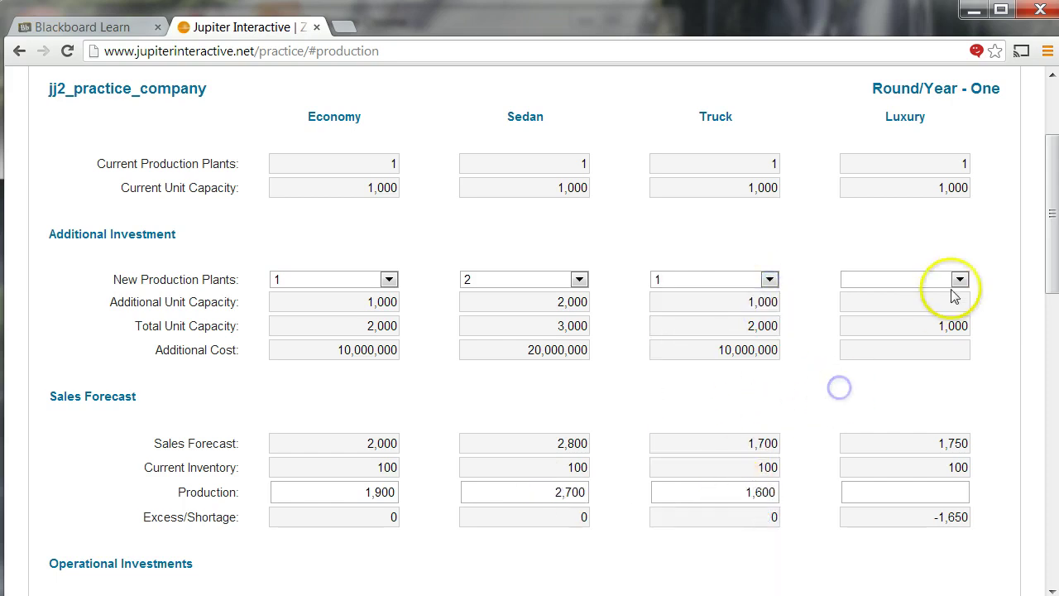
{"action": "left_click", "coordinate": [960, 280]}
{"action": "left_click", "coordinate": [879, 325]}
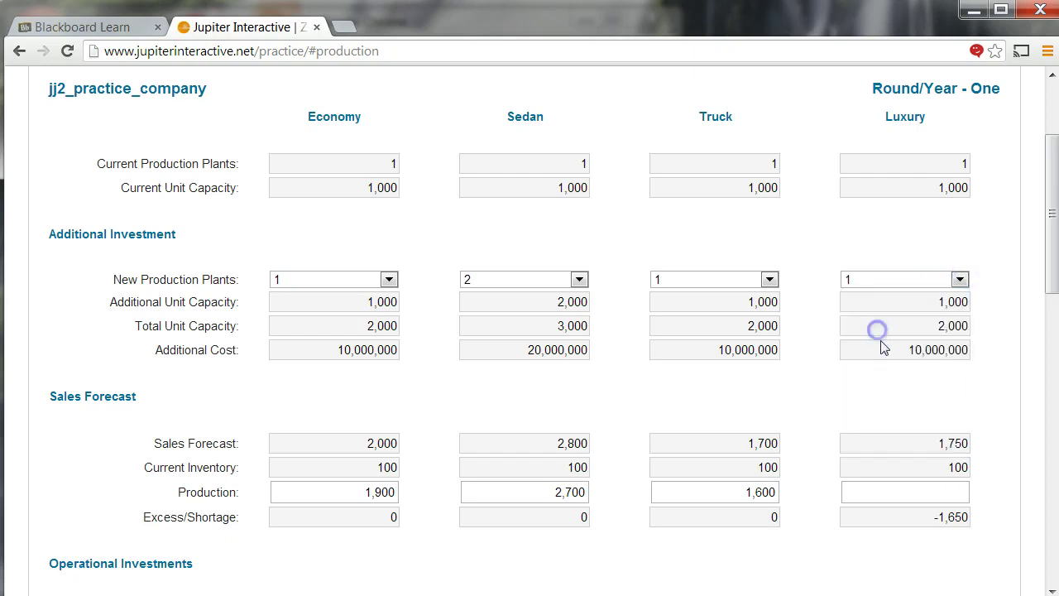
{"action": "left_click", "coordinate": [891, 492]}
{"action": "type", "text": "1650"}
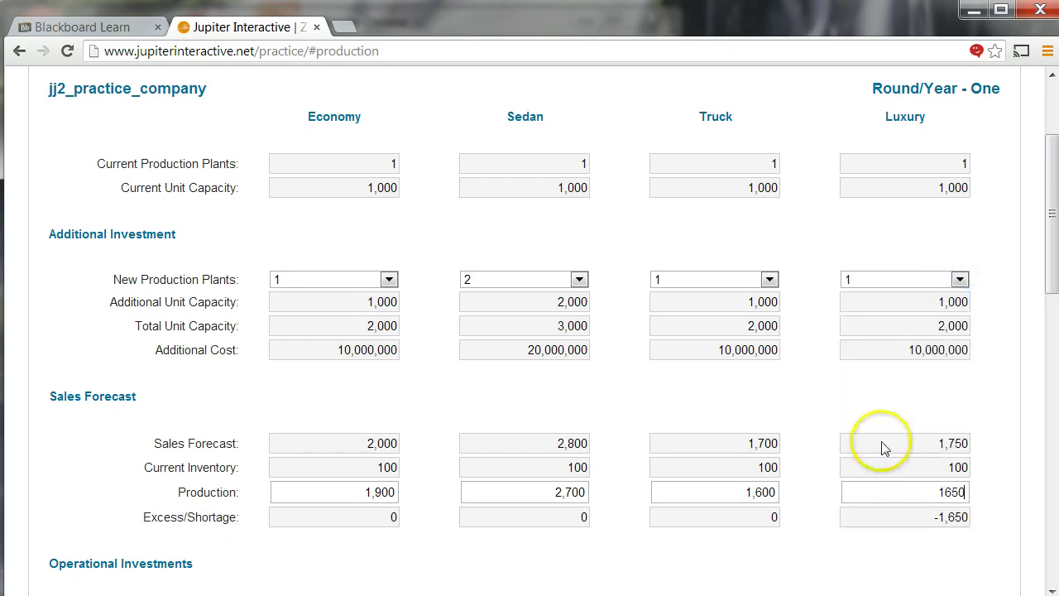
{"action": "left_click", "coordinate": [807, 409]}
{"action": "scroll", "coordinate": [679, 286], "scroll_direction": "down", "scroll_amount": 2}
{"action": "scroll", "coordinate": [612, 265], "scroll_direction": "up", "scroll_amount": 2}
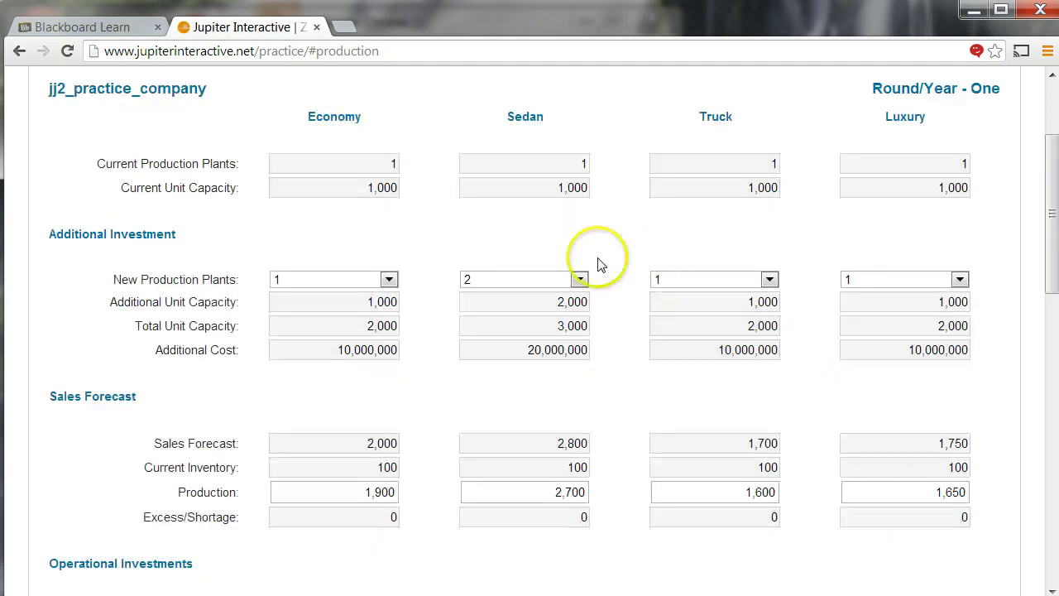
{"action": "scroll", "coordinate": [413, 265], "scroll_direction": "down", "scroll_amount": 3}
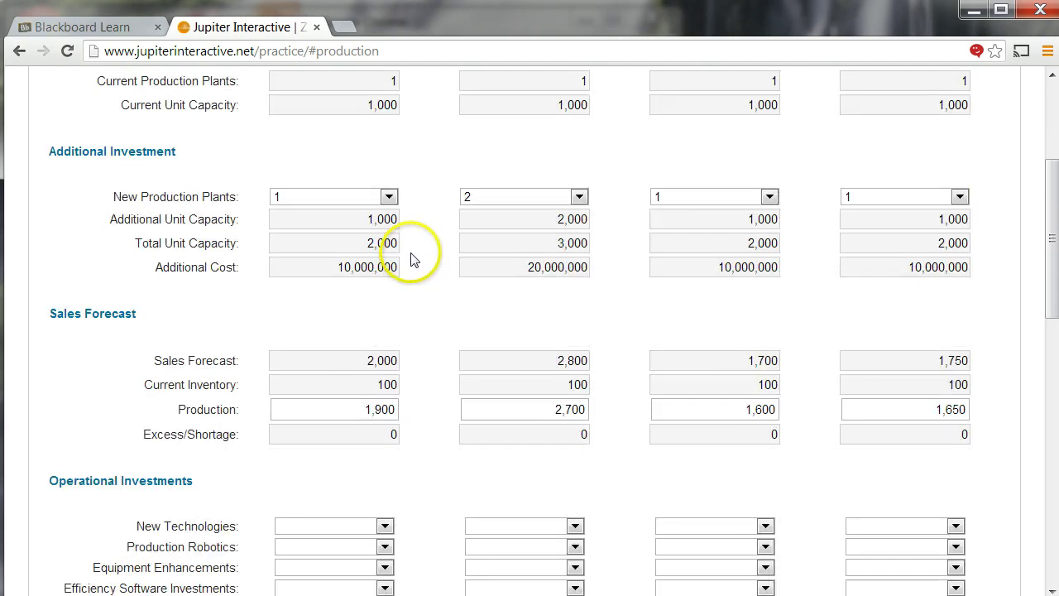
- Set New Technologies and Robotics levels to 1, lowering Economy New Technologies from 10
{"action": "scroll", "coordinate": [412, 248], "scroll_direction": "down", "scroll_amount": 1}
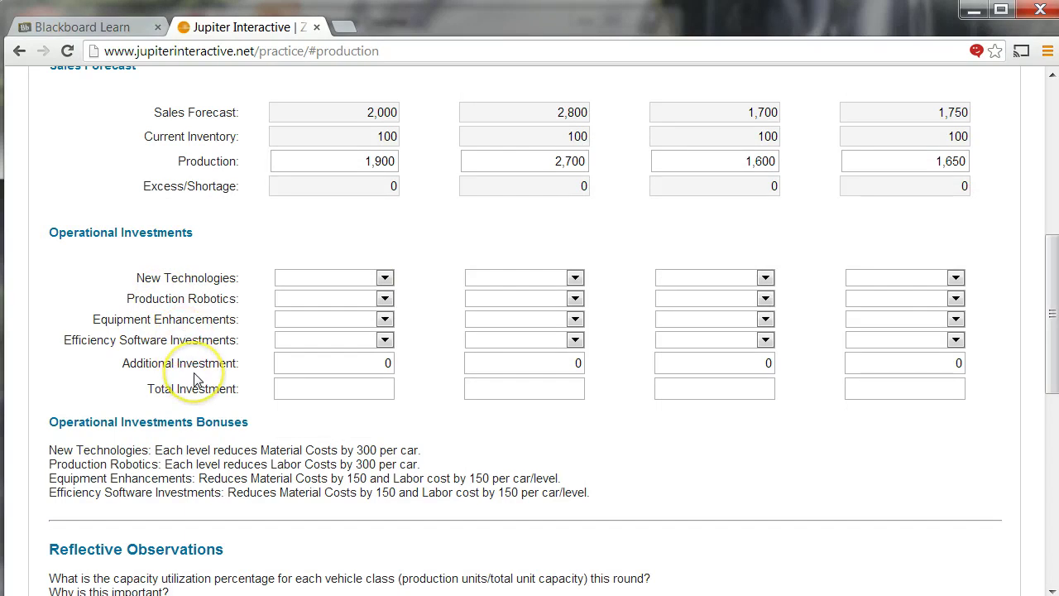
{"action": "left_click", "coordinate": [384, 278]}
{"action": "key", "text": "1"}
{"action": "key", "text": "1"}
{"action": "key", "text": "Tab"}
{"action": "key", "text": "1"}
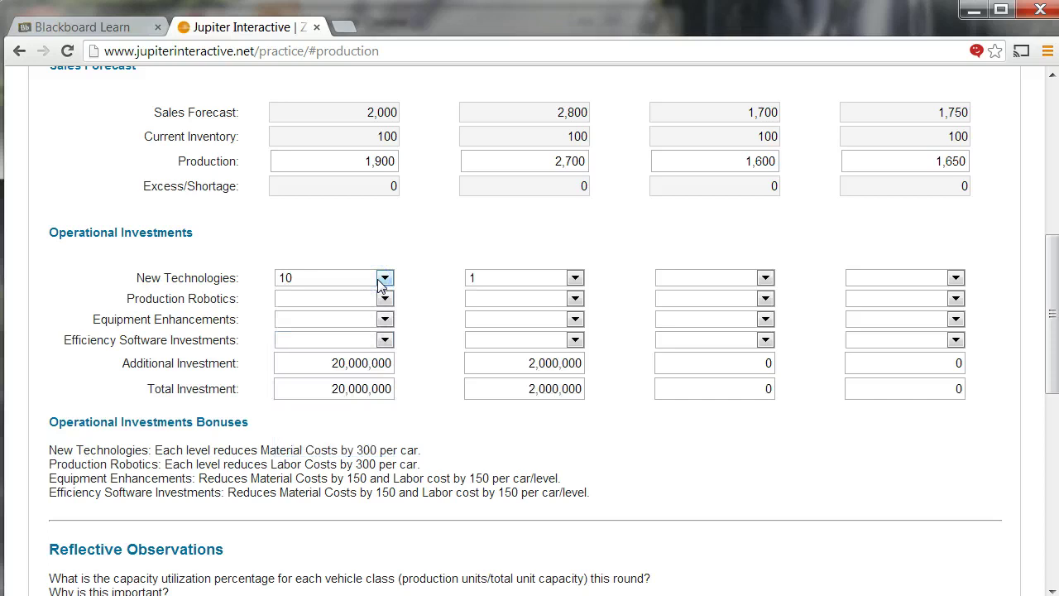
{"action": "key", "text": "Tab"}
{"action": "key", "text": "1"}
{"action": "key", "text": "Tab"}
{"action": "key", "text": "1"}
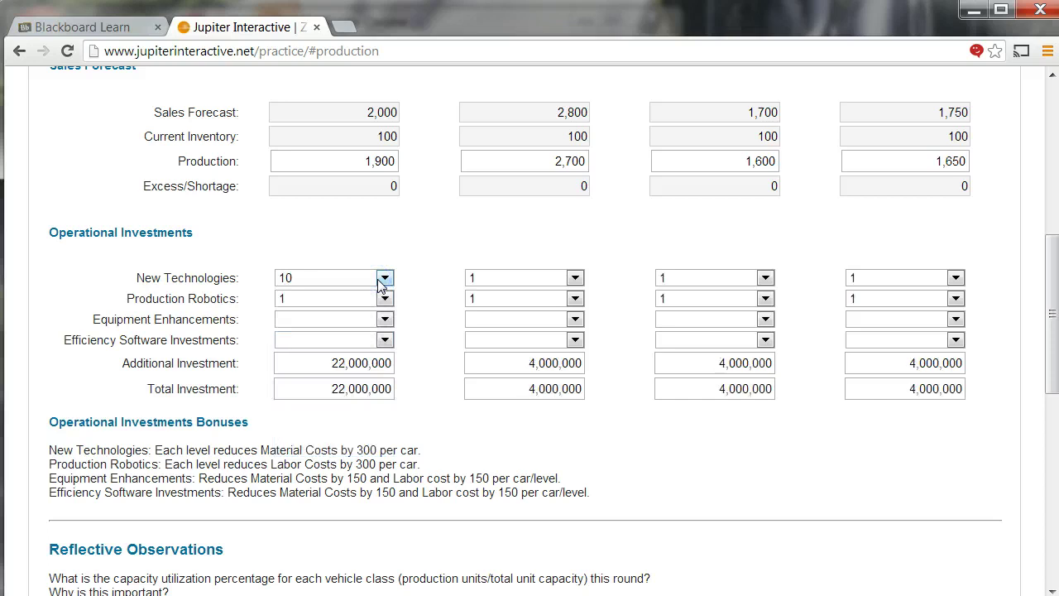
{"action": "left_click", "coordinate": [379, 280]}
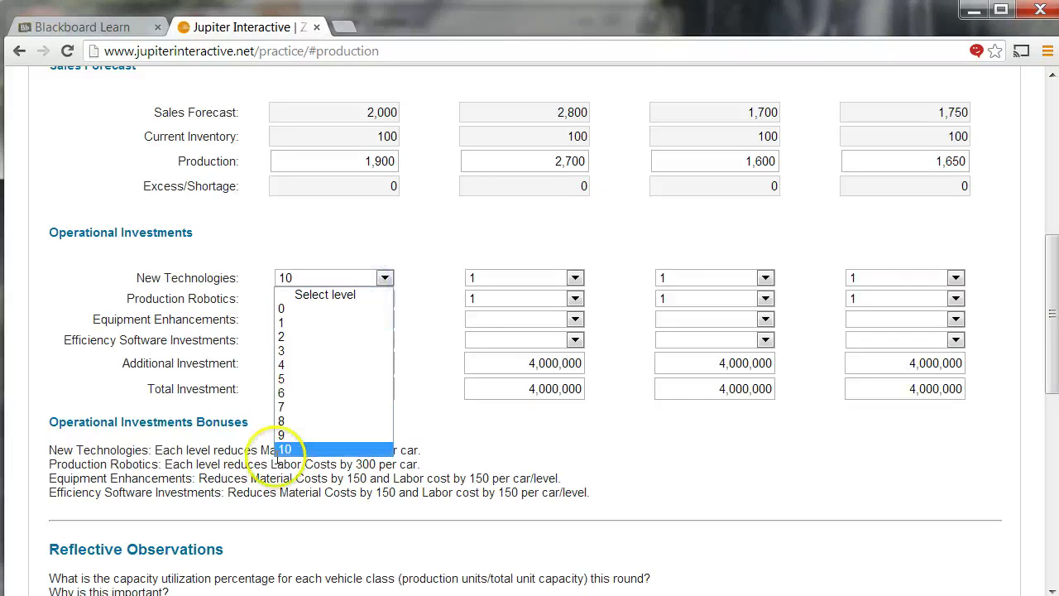
{"action": "left_click", "coordinate": [299, 325]}
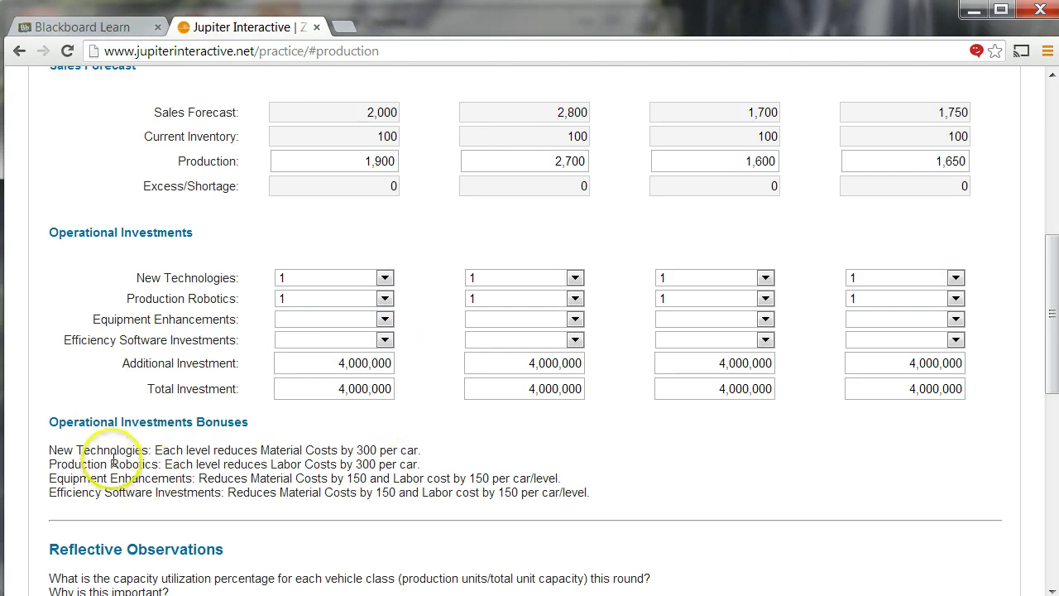
{"action": "left_click_drag", "start_coordinate": [153, 454], "coordinate": [435, 452]}
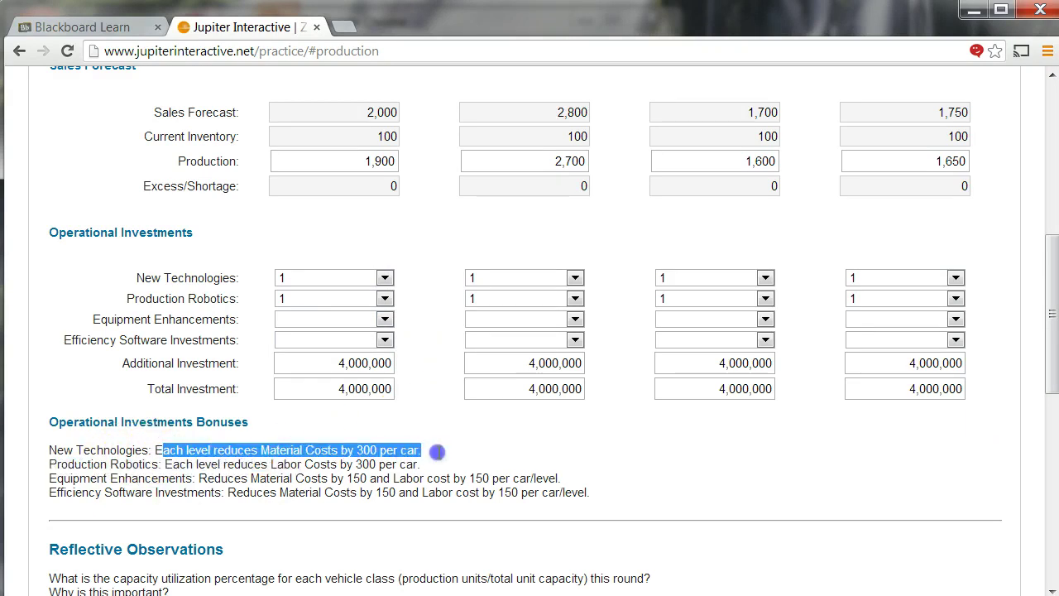
{"action": "left_click", "coordinate": [483, 426]}
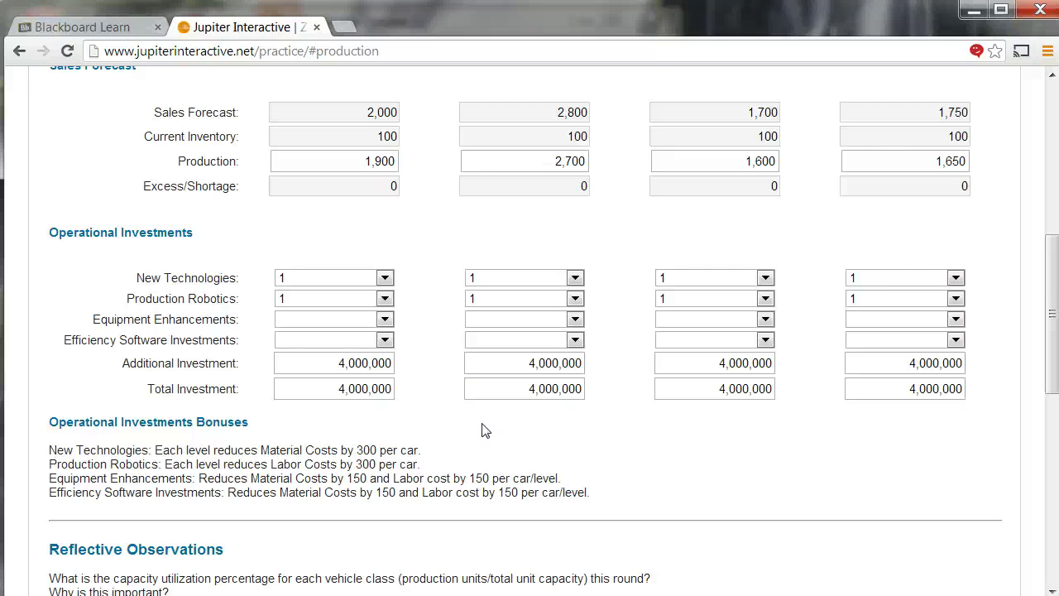
- Submit the production decisions
{"action": "scroll", "coordinate": [393, 177], "scroll_direction": "up", "scroll_amount": 3}
{"action": "scroll", "coordinate": [343, 136], "scroll_direction": "up", "scroll_amount": 3}
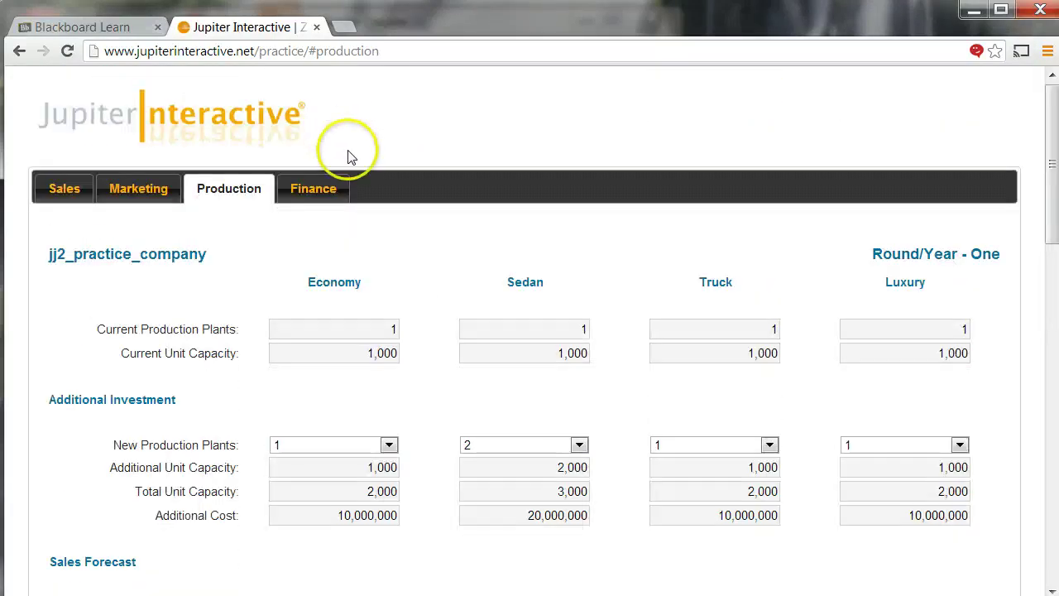
{"action": "scroll", "coordinate": [354, 376], "scroll_direction": "down", "scroll_amount": 10}
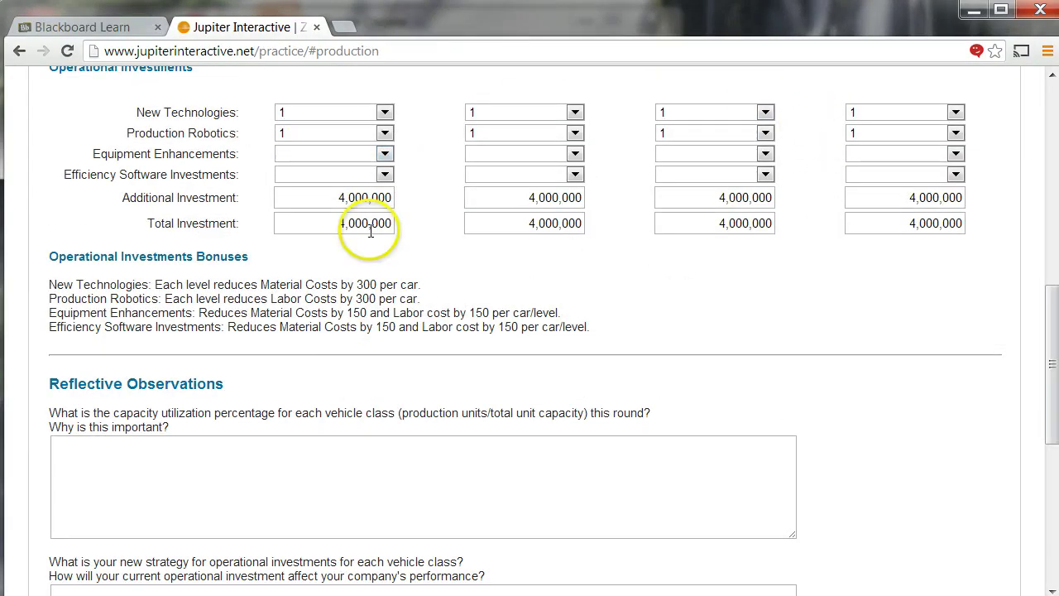
{"action": "scroll", "coordinate": [335, 317], "scroll_direction": "down", "scroll_amount": 2}
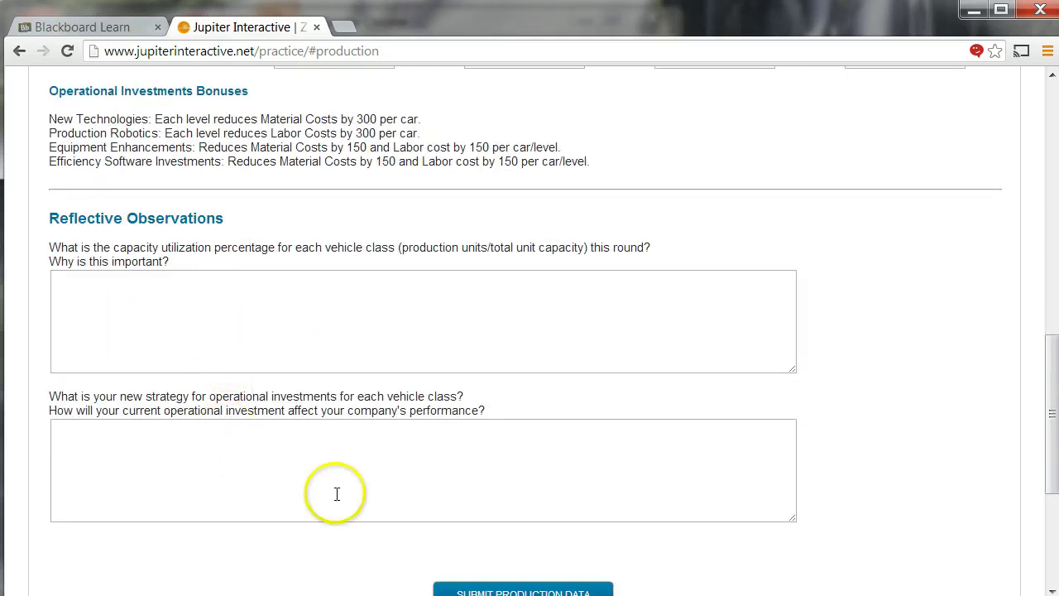
{"action": "scroll", "coordinate": [456, 442], "scroll_direction": "down", "scroll_amount": 3}
{"action": "left_click", "coordinate": [494, 346]}
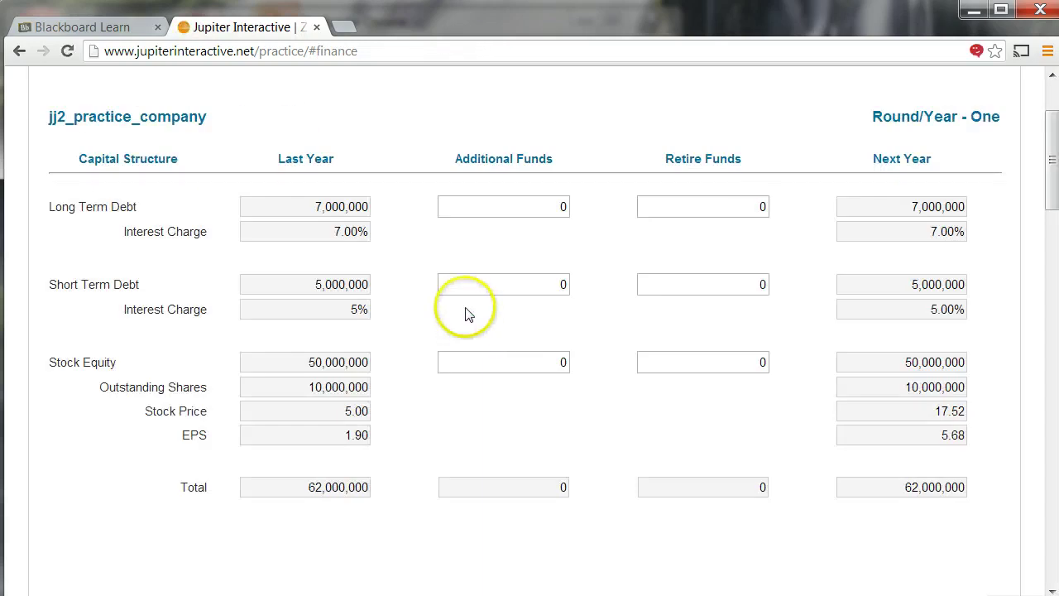
- Check the cash surplus, then enter 5,000,000 of additional Long Term Debt
{"action": "scroll", "coordinate": [466, 311], "scroll_direction": "up", "scroll_amount": 2}
{"action": "scroll", "coordinate": [544, 314], "scroll_direction": "down", "scroll_amount": 2}
{"action": "scroll", "coordinate": [656, 277], "scroll_direction": "down", "scroll_amount": 3}
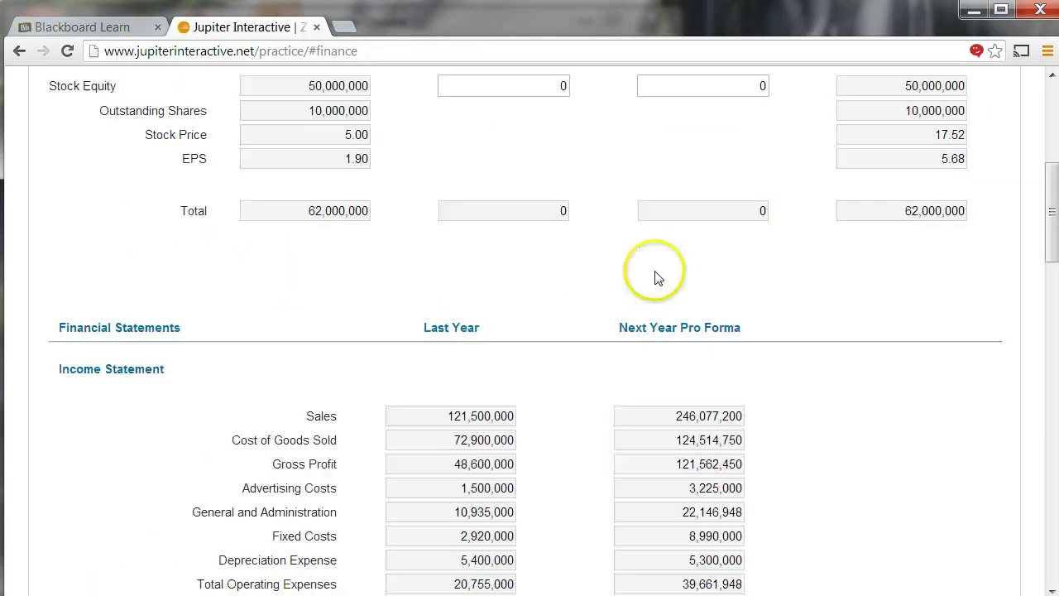
{"action": "scroll", "coordinate": [656, 277], "scroll_direction": "down", "scroll_amount": 13}
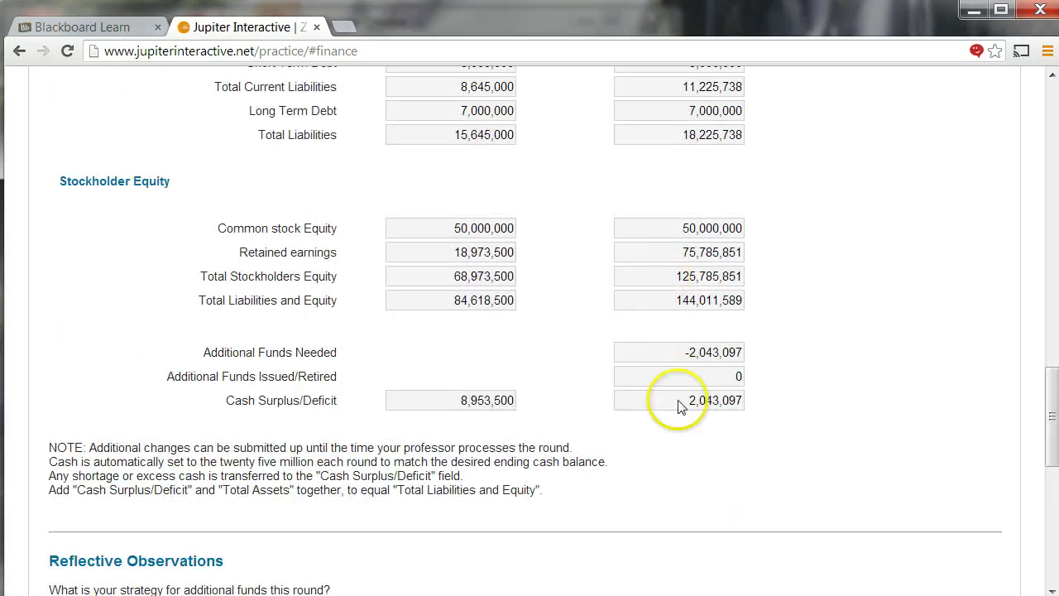
{"action": "left_click", "coordinate": [688, 406]}
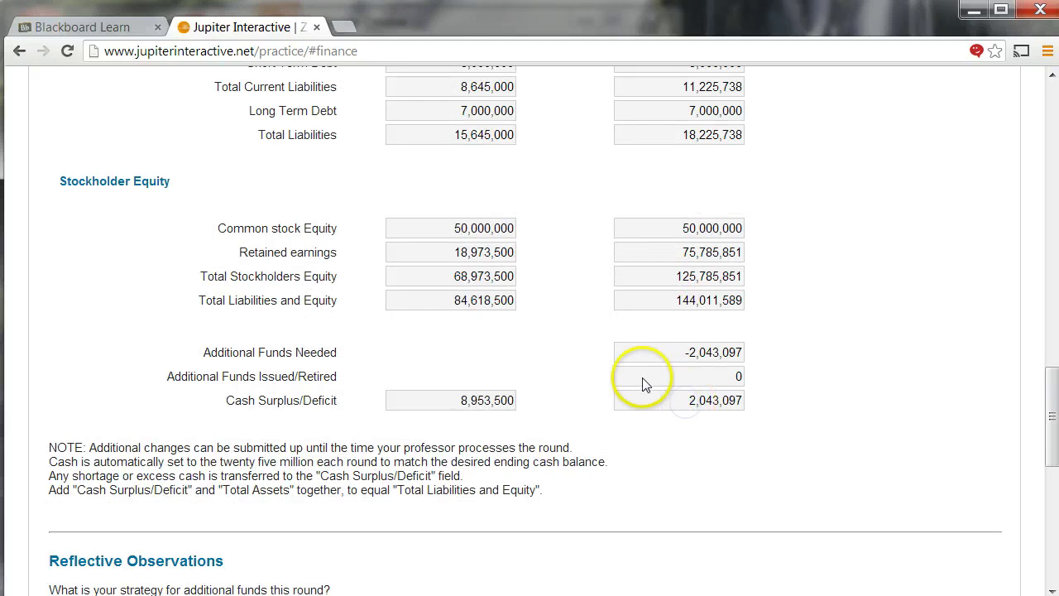
{"action": "scroll", "coordinate": [629, 368], "scroll_direction": "up", "scroll_amount": 4}
{"action": "scroll", "coordinate": [616, 361], "scroll_direction": "up", "scroll_amount": 7}
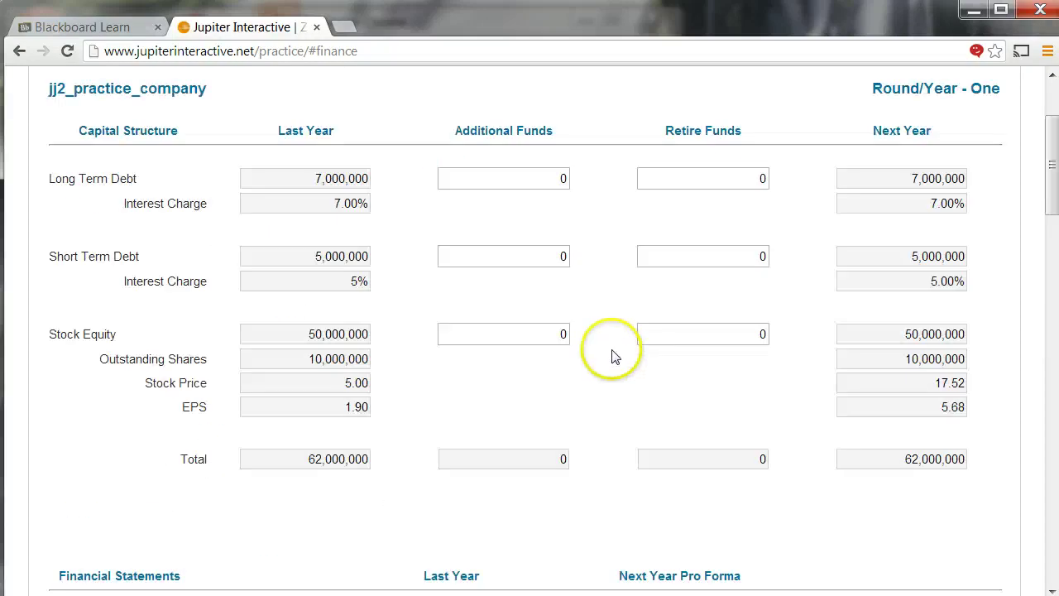
{"action": "left_click", "coordinate": [549, 178]}
{"action": "type", "text": "500000"}
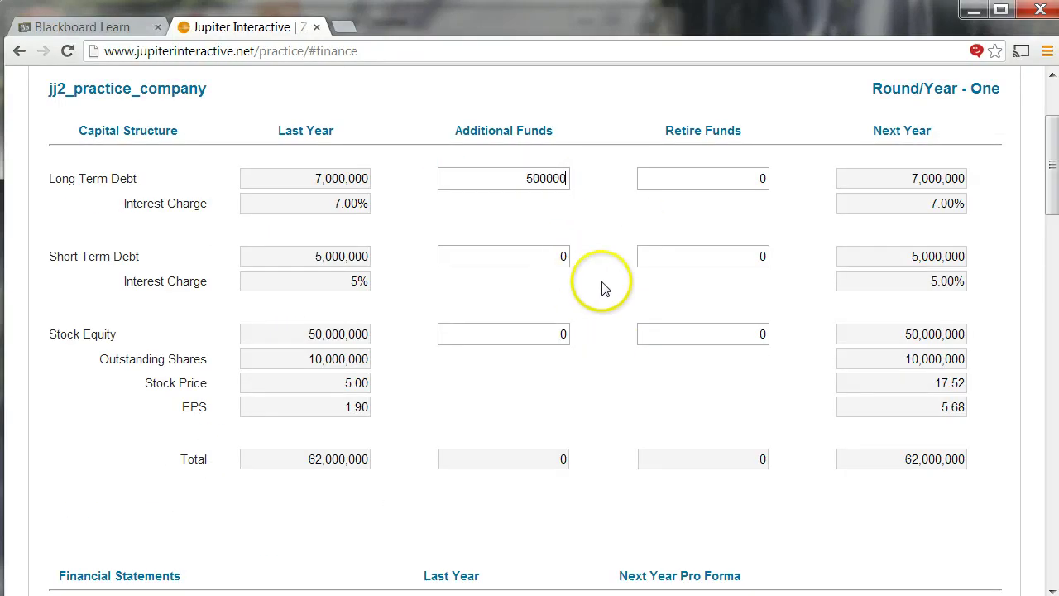
{"action": "left_click", "coordinate": [601, 287]}
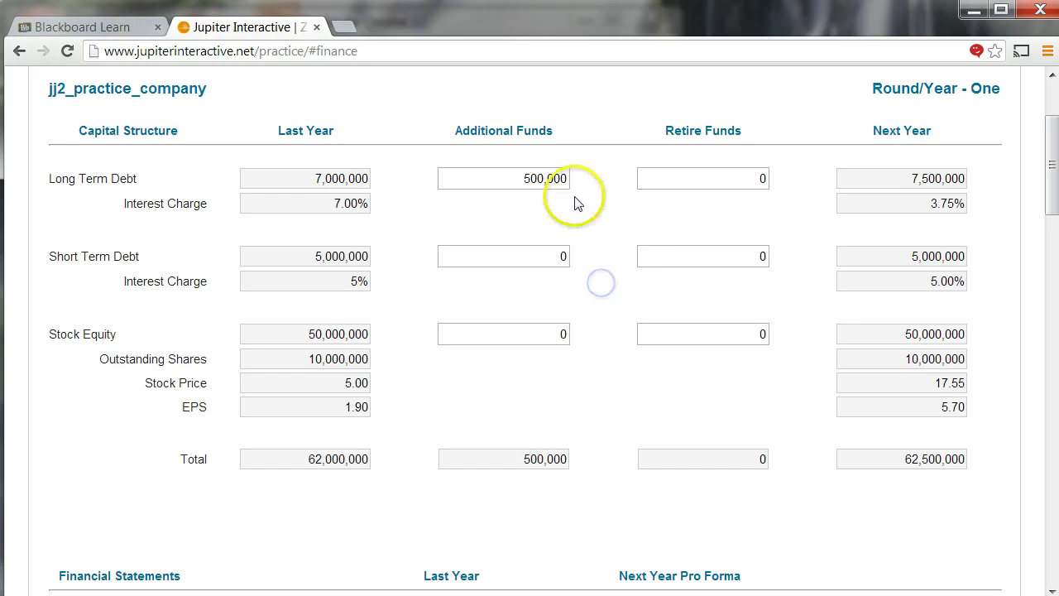
{"action": "left_click", "coordinate": [524, 179]}
{"action": "type", "text": "5000"}
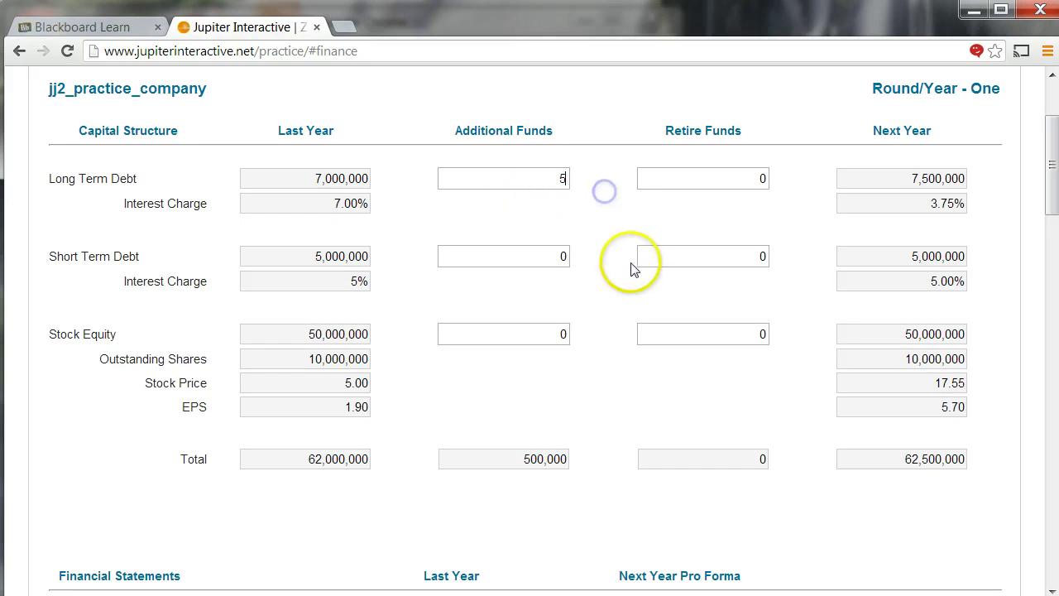
- Add 5,000,000 of additional Short Term Debt funds
{"action": "left_click", "coordinate": [549, 255]}
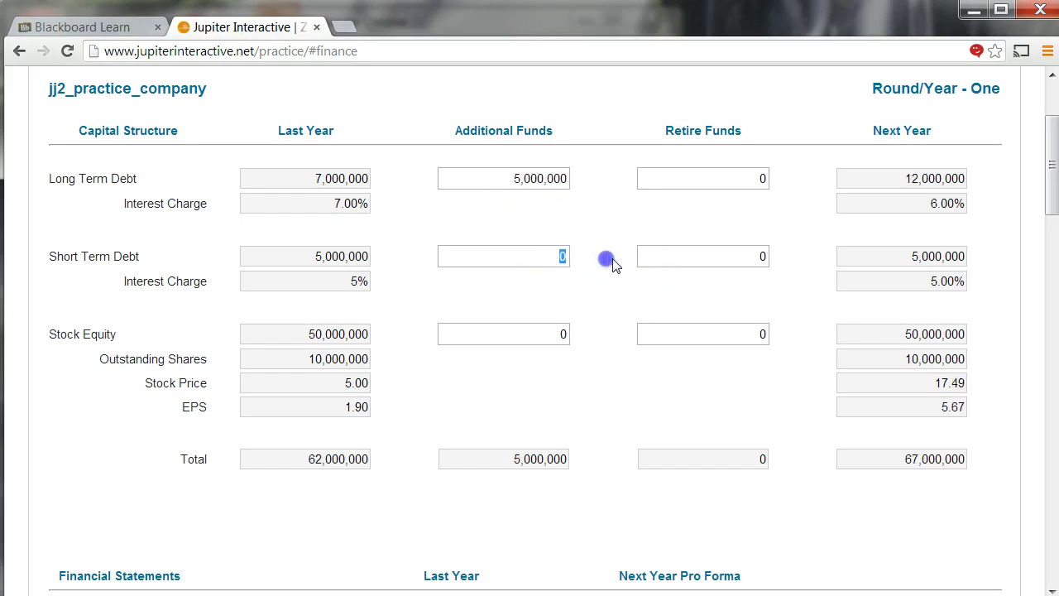
{"action": "type", "text": "5,000,"}
{"action": "type", "text": "00000"}
{"action": "left_click", "coordinate": [617, 296]}
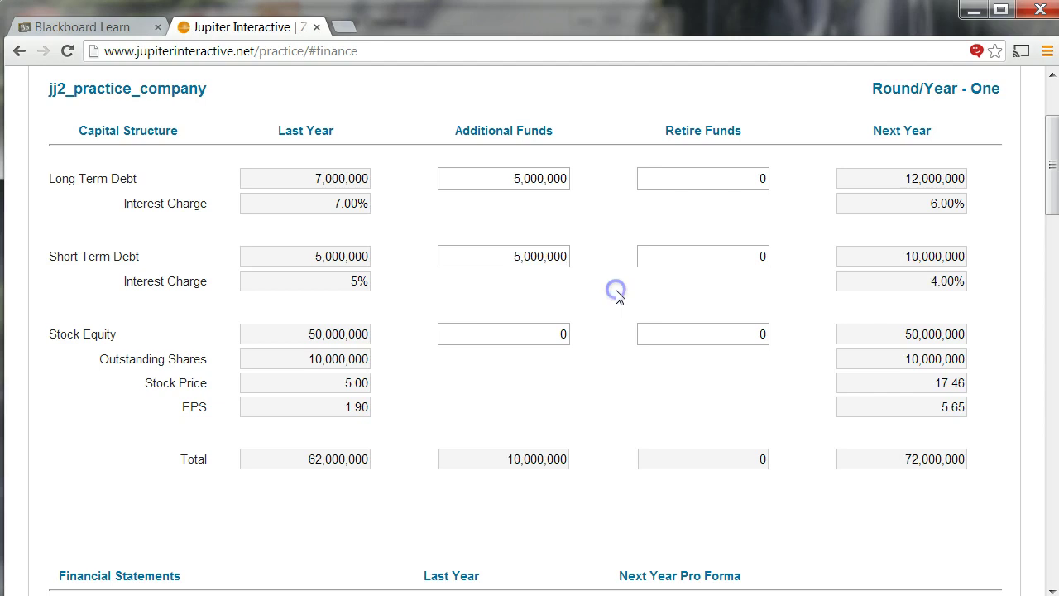
{"action": "scroll", "coordinate": [634, 306], "scroll_direction": "down", "scroll_amount": 9}
{"action": "left_click", "coordinate": [653, 303]}
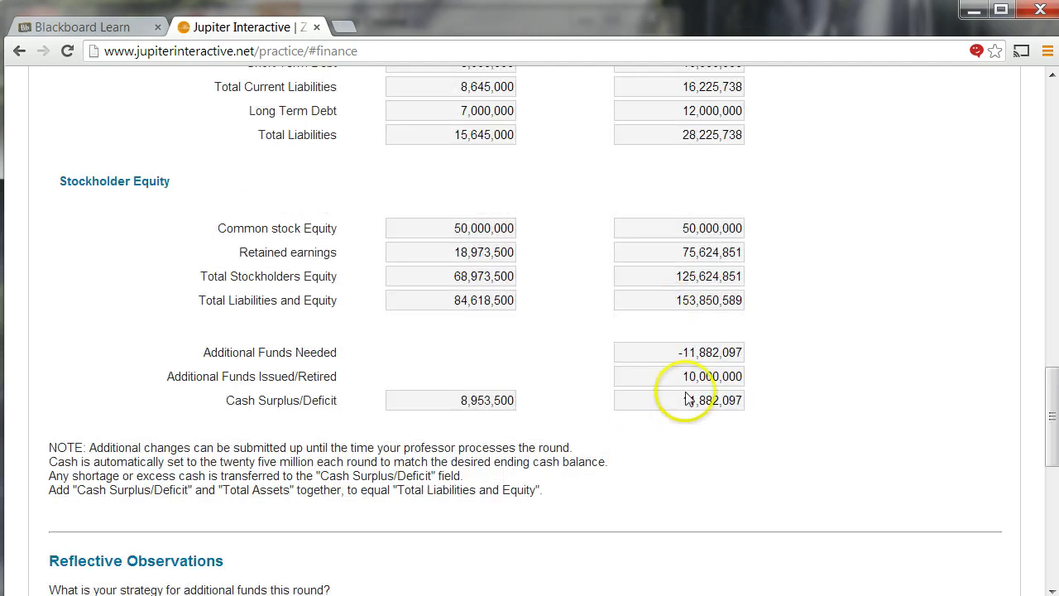
{"action": "scroll", "coordinate": [644, 316], "scroll_direction": "up", "scroll_amount": 3}
{"action": "scroll", "coordinate": [644, 316], "scroll_direction": "up", "scroll_amount": 12}
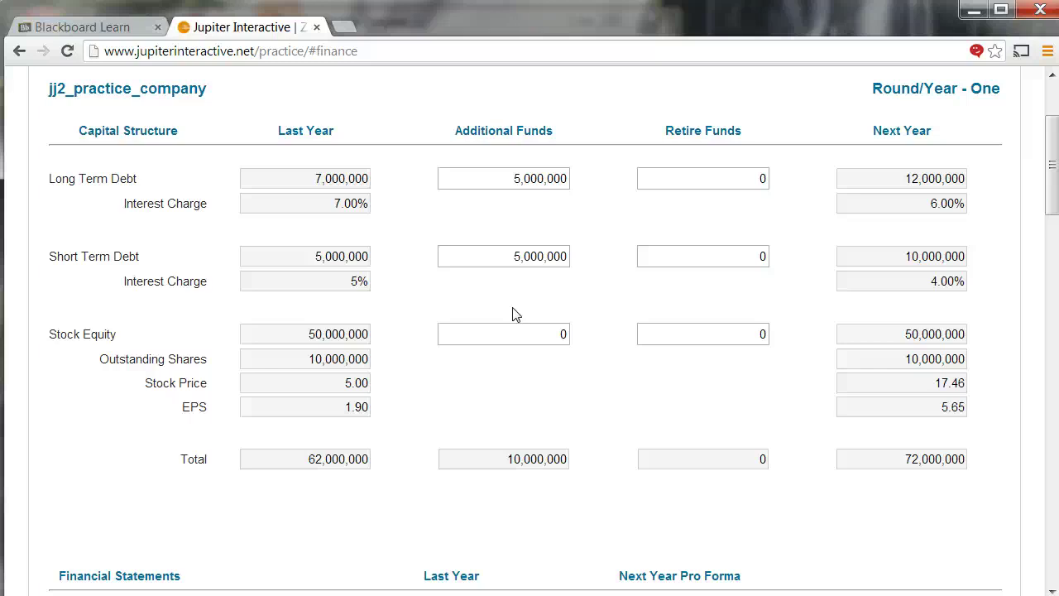
{"action": "scroll", "coordinate": [521, 342], "scroll_direction": "down", "scroll_amount": 15}
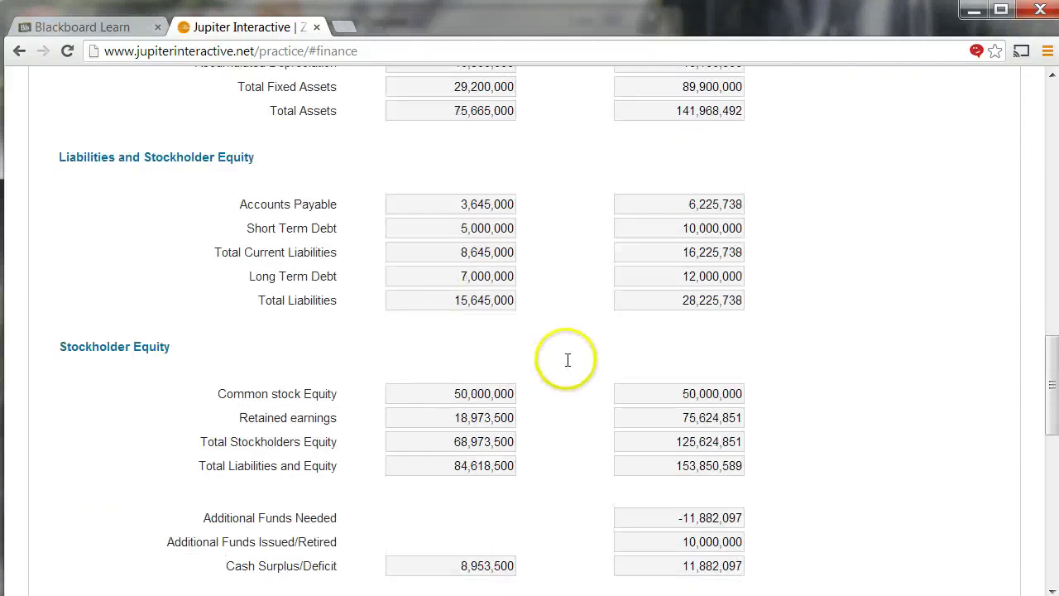
{"action": "scroll", "coordinate": [562, 369], "scroll_direction": "down", "scroll_amount": 5}
{"action": "scroll", "coordinate": [556, 366], "scroll_direction": "down", "scroll_amount": 1}
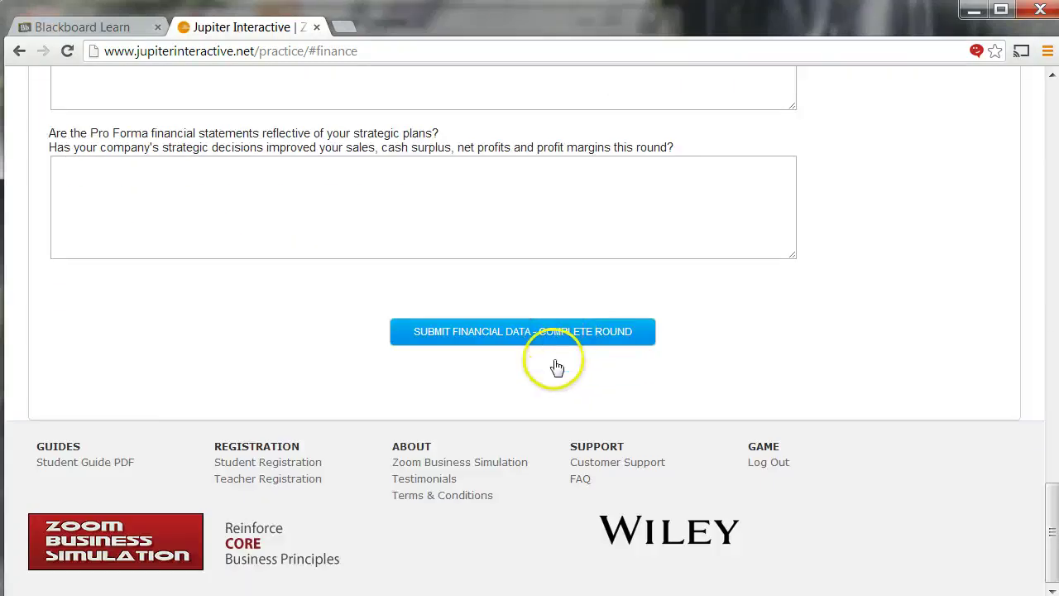
{"action": "left_click", "coordinate": [512, 333]}
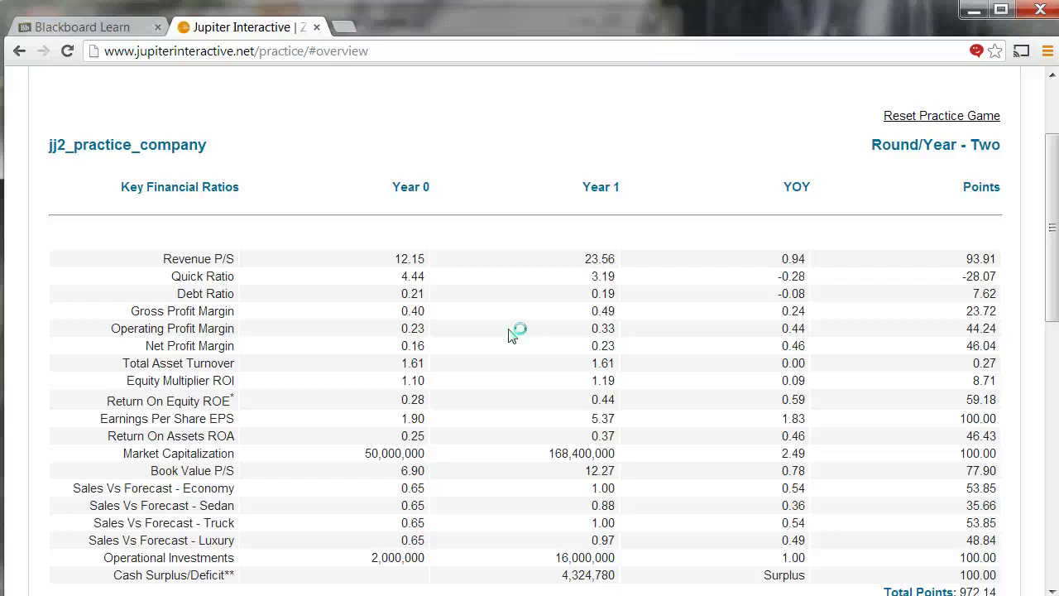
- Submit the financial data to complete round one and review the Round Two key ratios
{"action": "scroll", "coordinate": [315, 241], "scroll_direction": "up", "scroll_amount": 3}
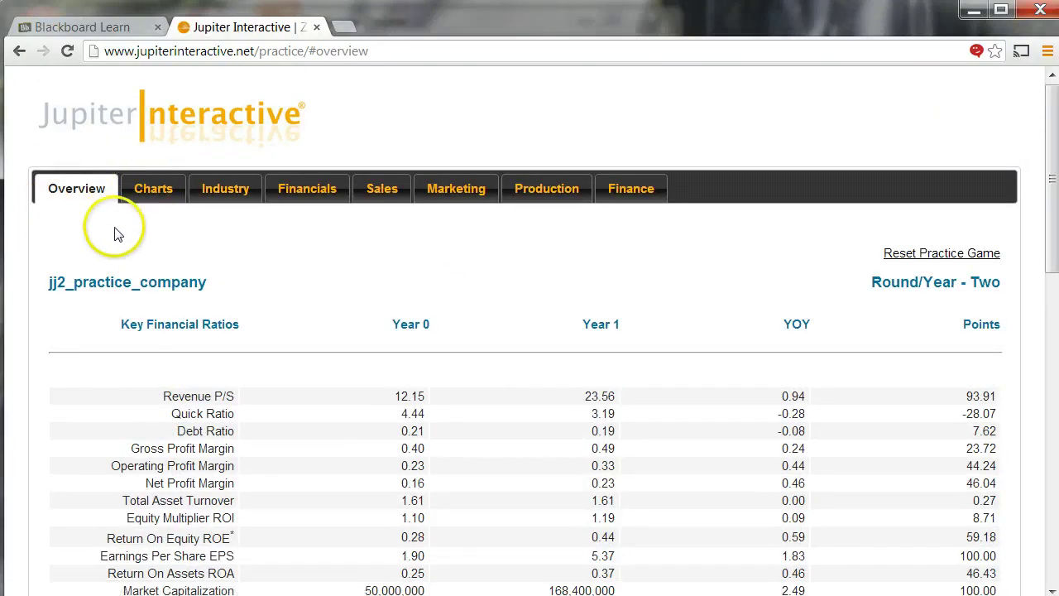
{"action": "scroll", "coordinate": [124, 231], "scroll_direction": "down", "scroll_amount": 4}
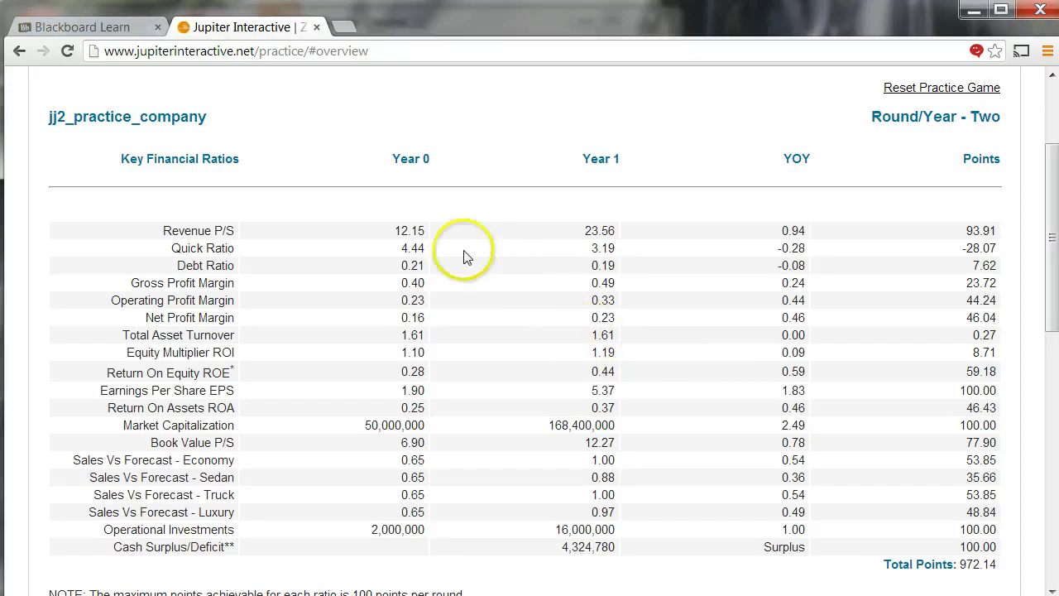
{"action": "left_click", "coordinate": [801, 233]}
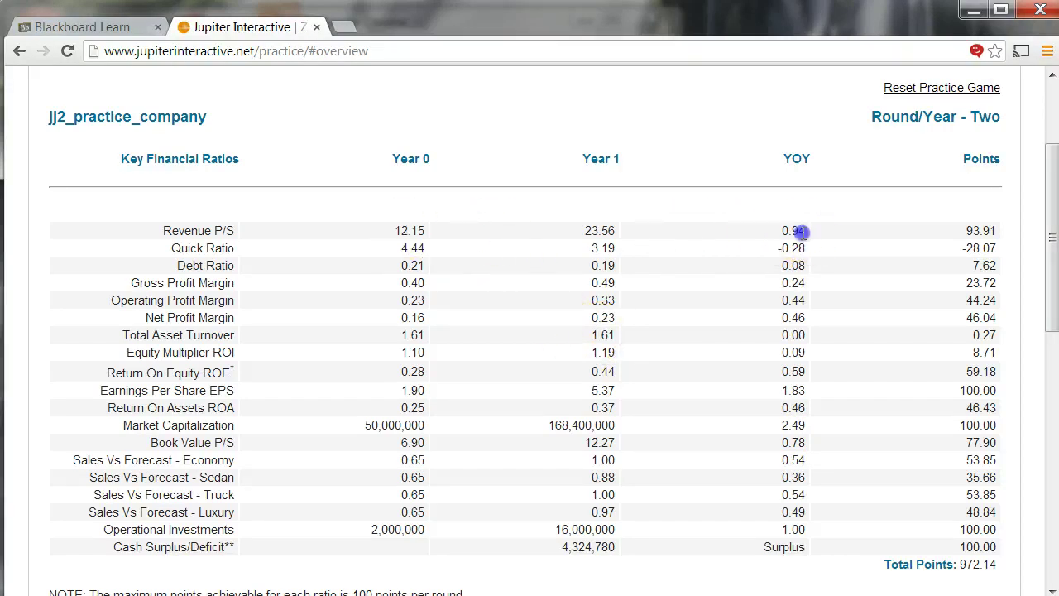
{"action": "left_click", "coordinate": [980, 228]}
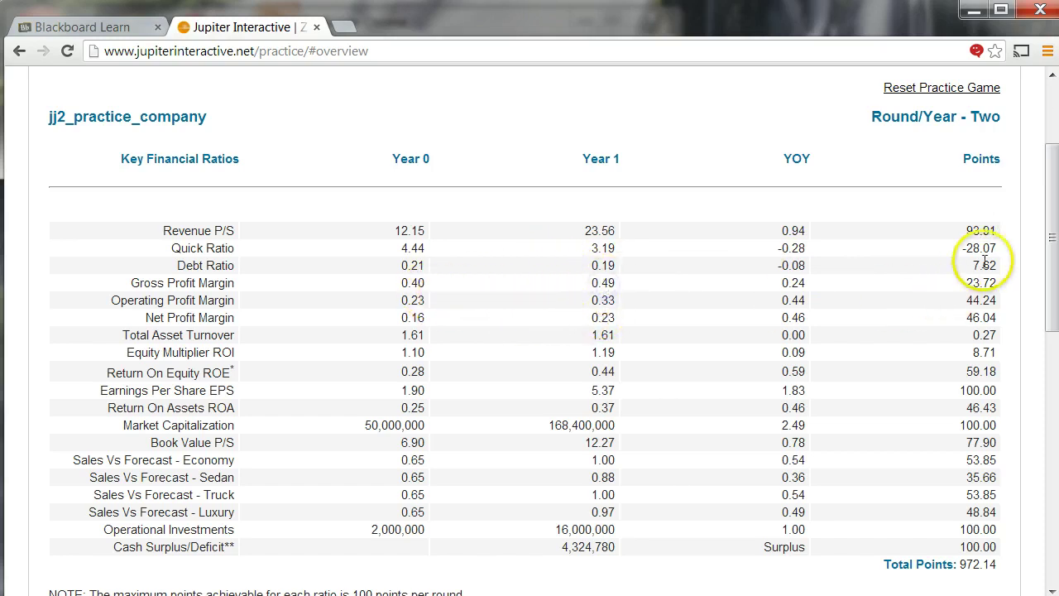
{"action": "left_click", "coordinate": [793, 283]}
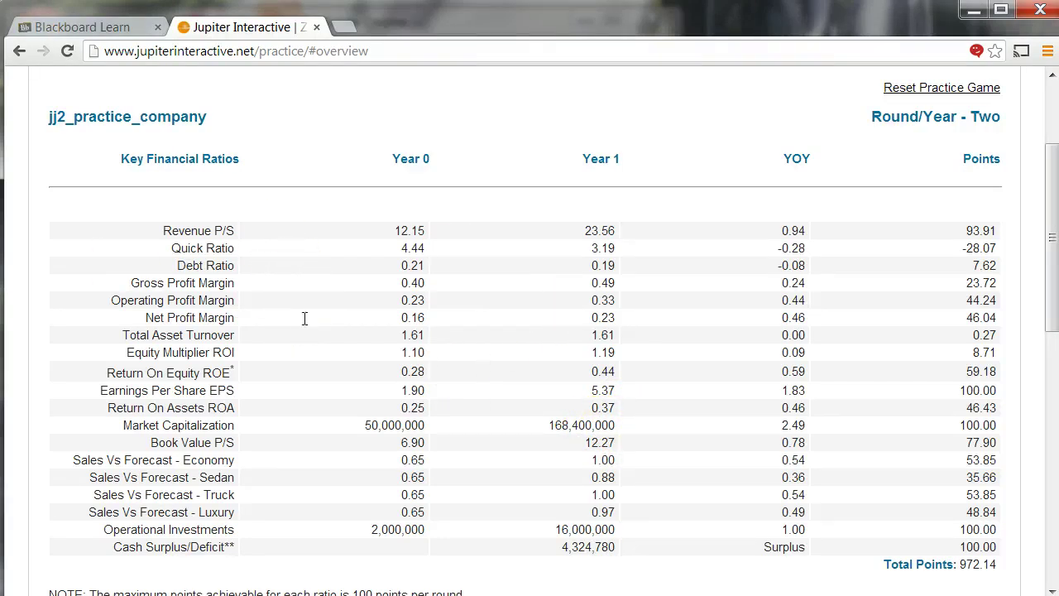
- Scroll the Student User Guide PDF to the Overview Ratio formulas on page 12
{"action": "key", "text": "alt+Tab"}
{"action": "scroll", "coordinate": [310, 281], "scroll_direction": "down", "scroll_amount": 10}
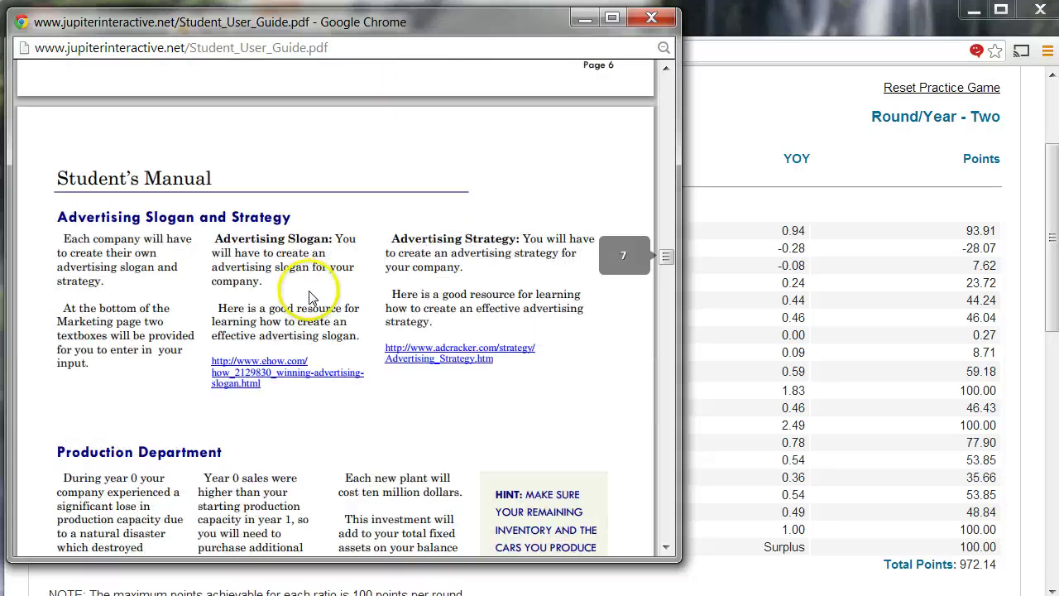
{"action": "scroll", "coordinate": [311, 296], "scroll_direction": "down", "scroll_amount": 15}
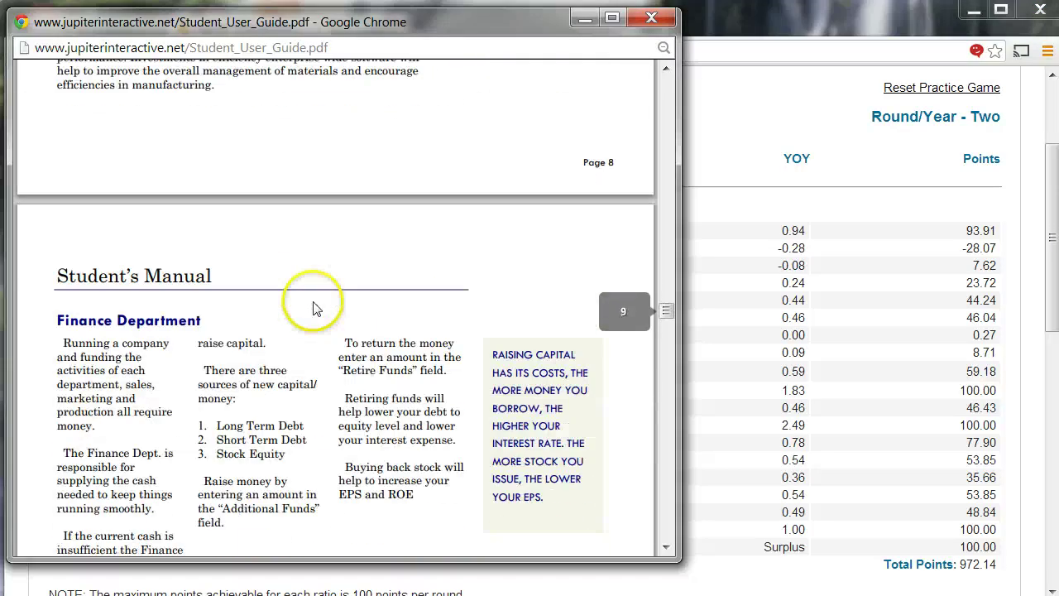
{"action": "scroll", "coordinate": [313, 306], "scroll_direction": "down", "scroll_amount": 15}
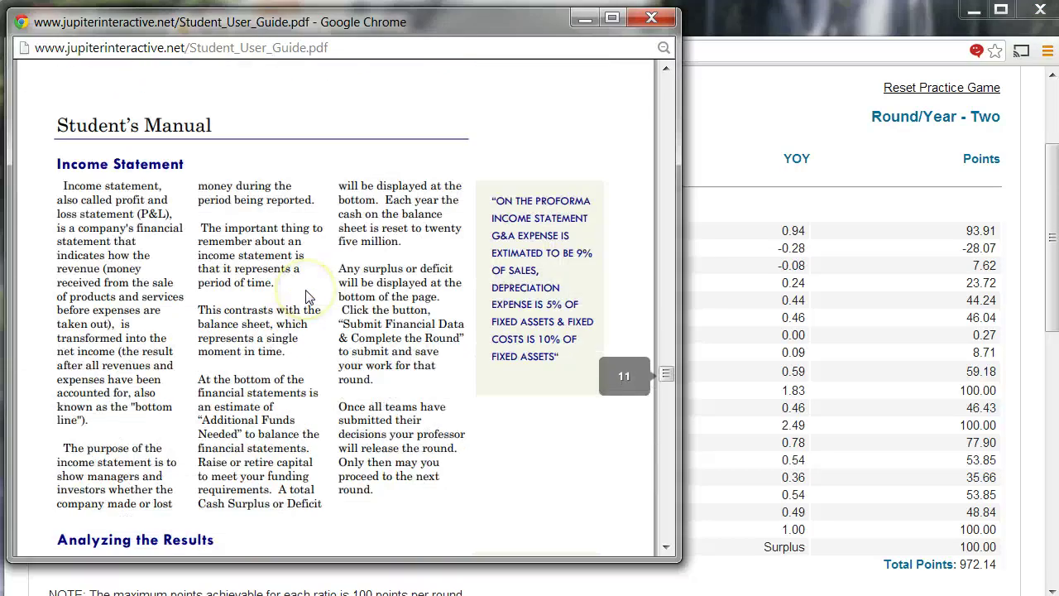
{"action": "scroll", "coordinate": [306, 296], "scroll_direction": "down", "scroll_amount": 15}
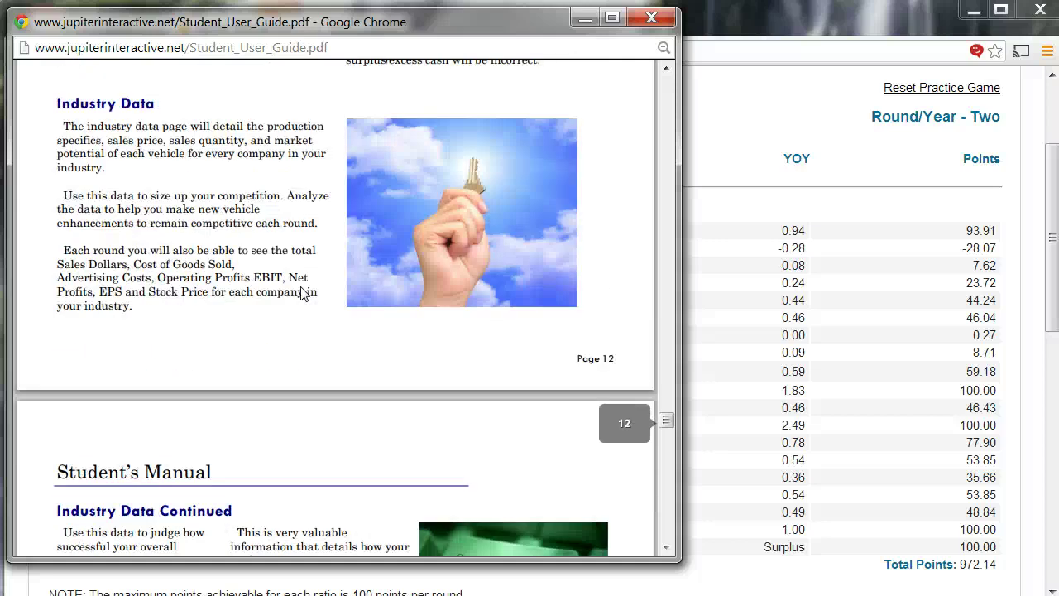
{"action": "scroll", "coordinate": [302, 294], "scroll_direction": "down", "scroll_amount": 15}
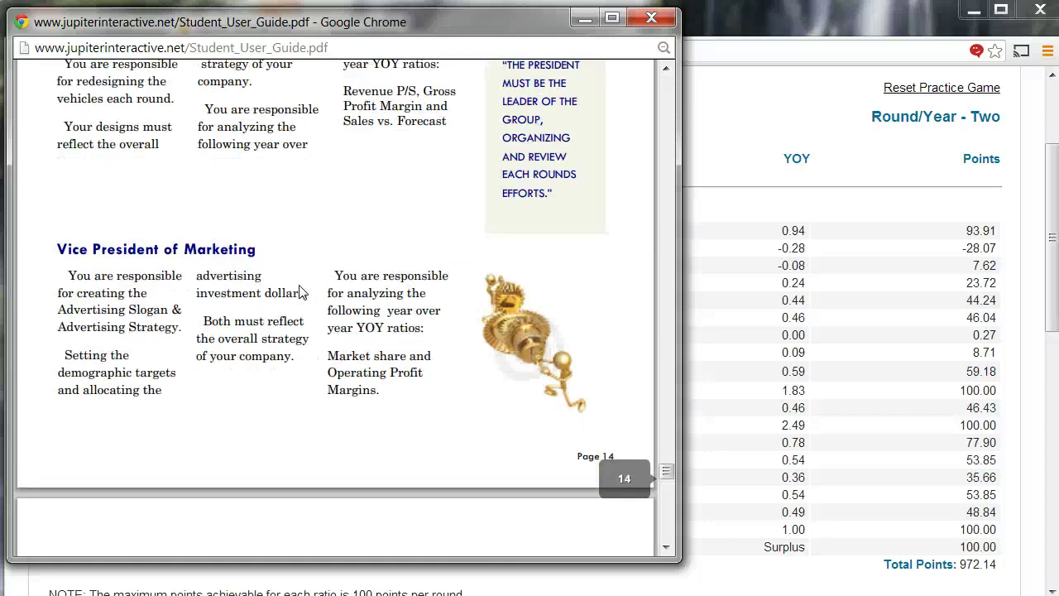
{"action": "scroll", "coordinate": [301, 291], "scroll_direction": "down", "scroll_amount": 15}
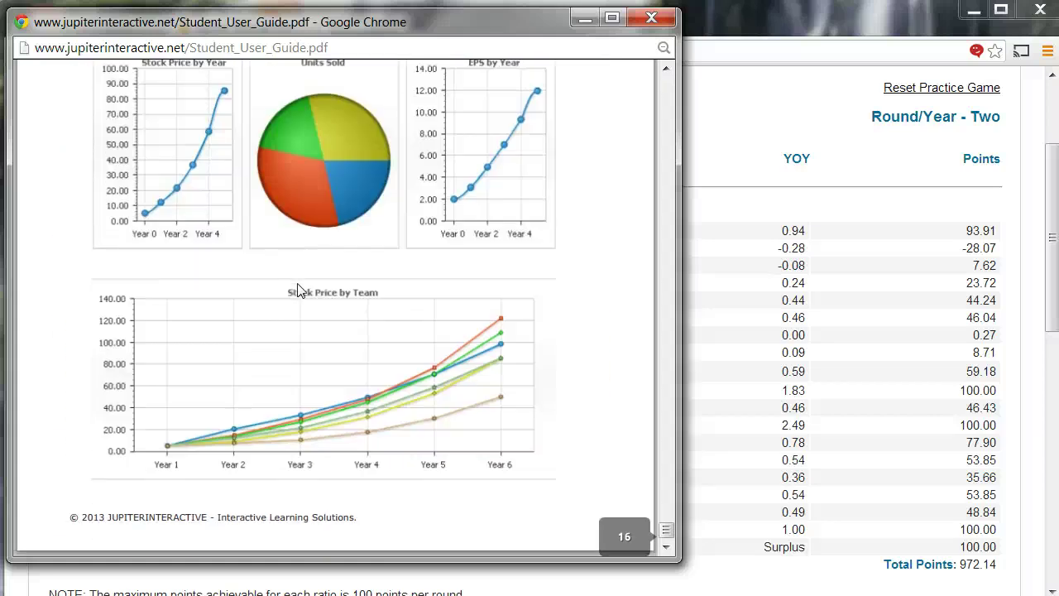
{"action": "scroll", "coordinate": [281, 319], "scroll_direction": "up", "scroll_amount": 15}
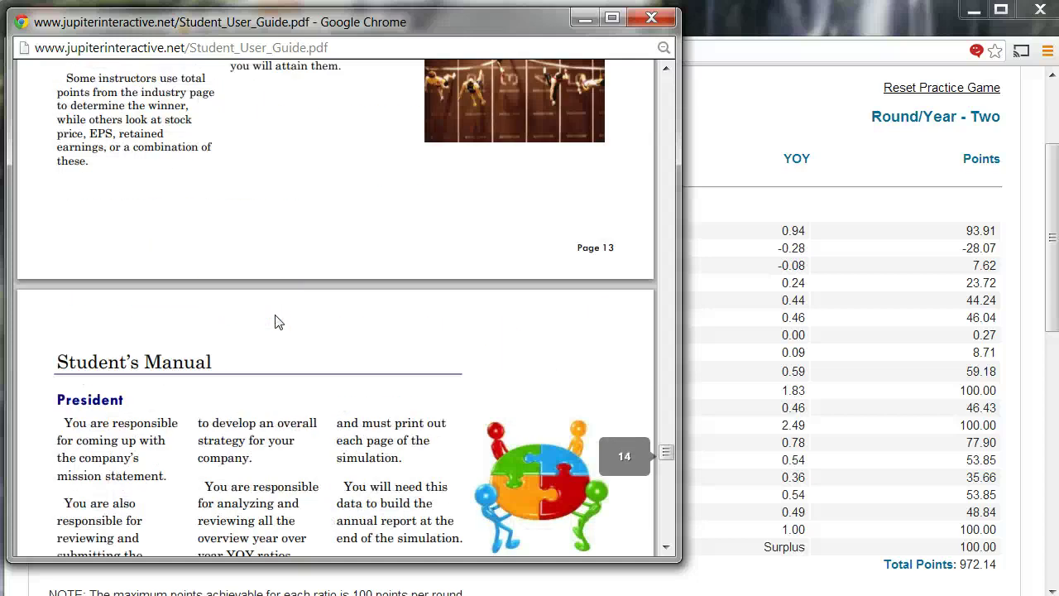
{"action": "scroll", "coordinate": [278, 321], "scroll_direction": "up", "scroll_amount": 10}
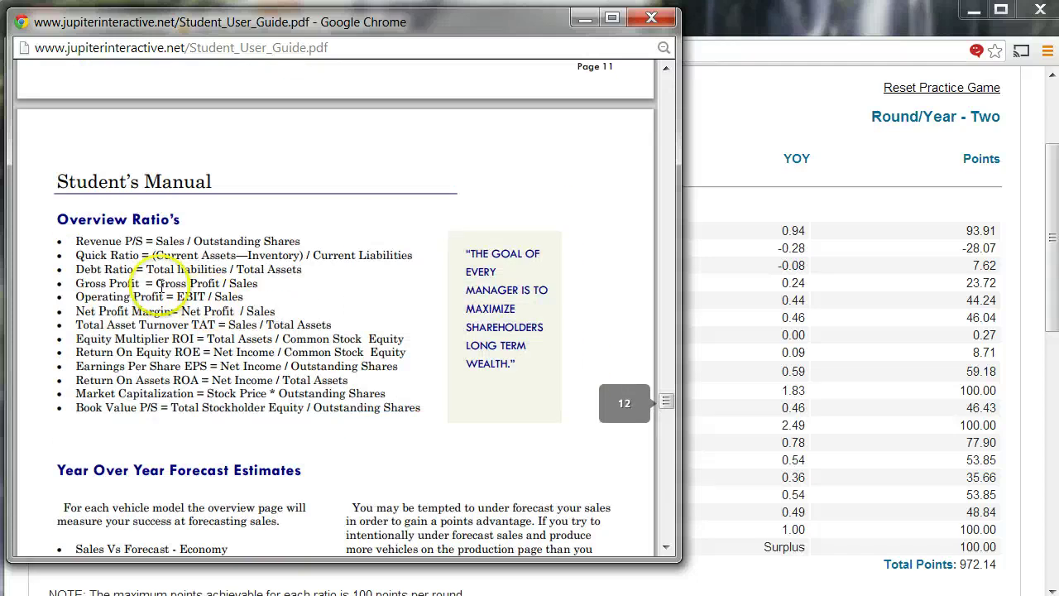
{"action": "left_click_drag", "start_coordinate": [89, 240], "coordinate": [259, 416]}
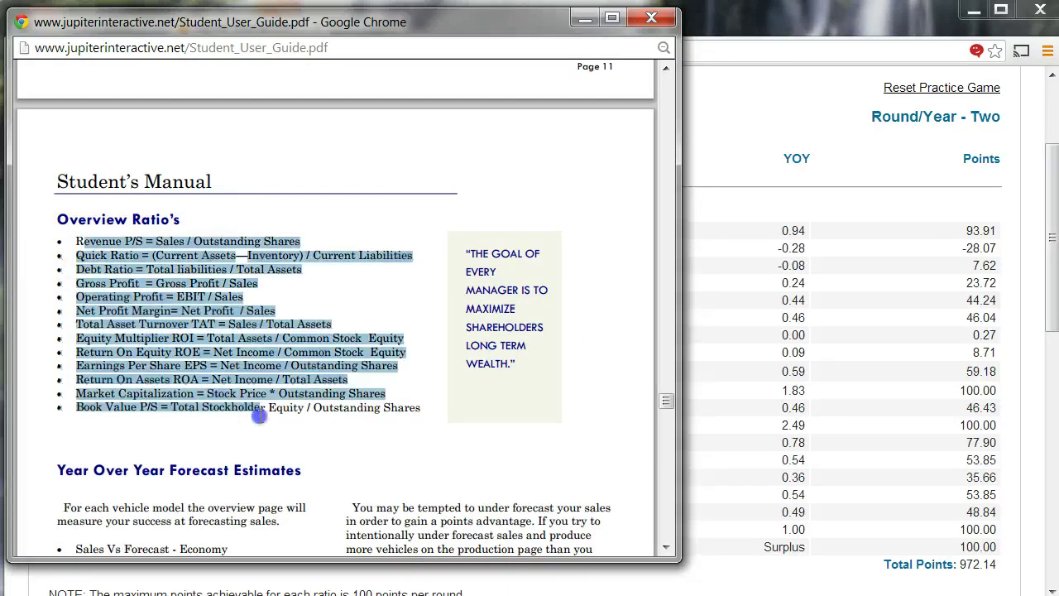
{"action": "scroll", "coordinate": [262, 417], "scroll_direction": "down", "scroll_amount": 3}
{"action": "scroll", "coordinate": [263, 417], "scroll_direction": "up", "scroll_amount": 8}
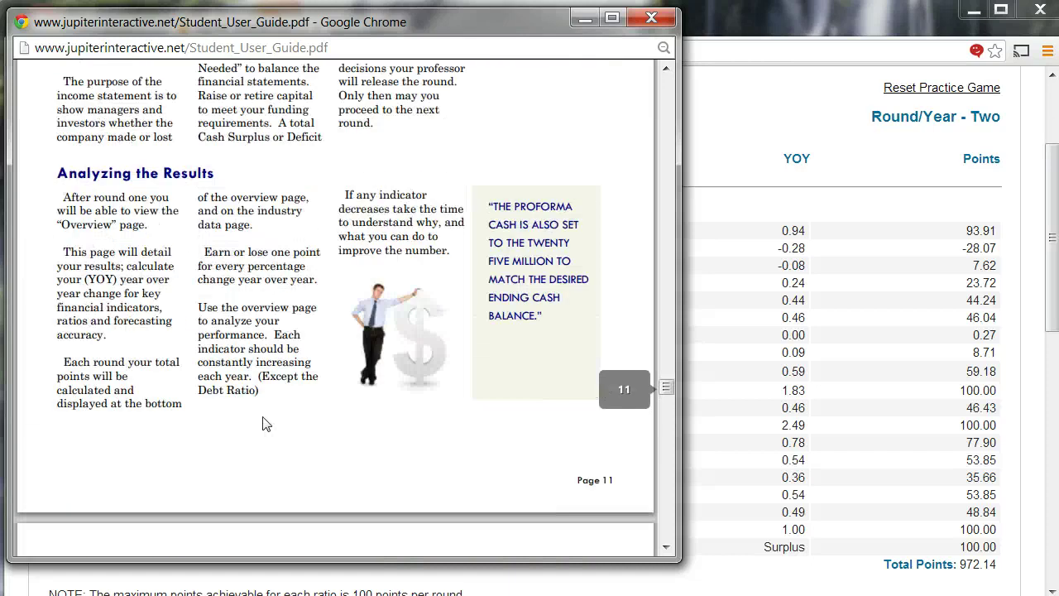
{"action": "left_click_drag", "start_coordinate": [55, 173], "coordinate": [231, 173]}
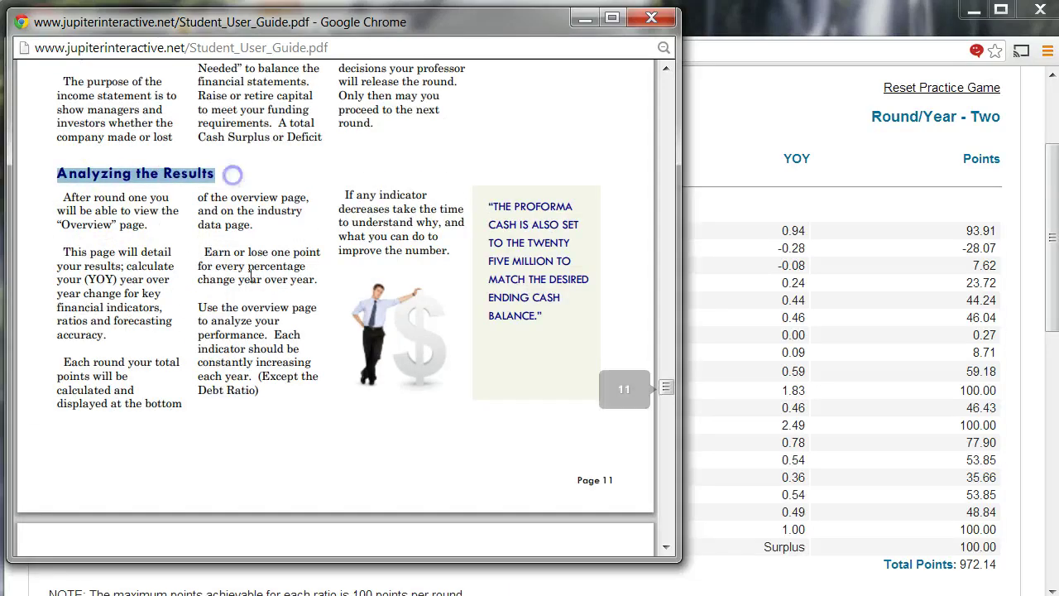
{"action": "left_click", "coordinate": [251, 307]}
{"action": "scroll", "coordinate": [251, 307], "scroll_direction": "down", "scroll_amount": 10}
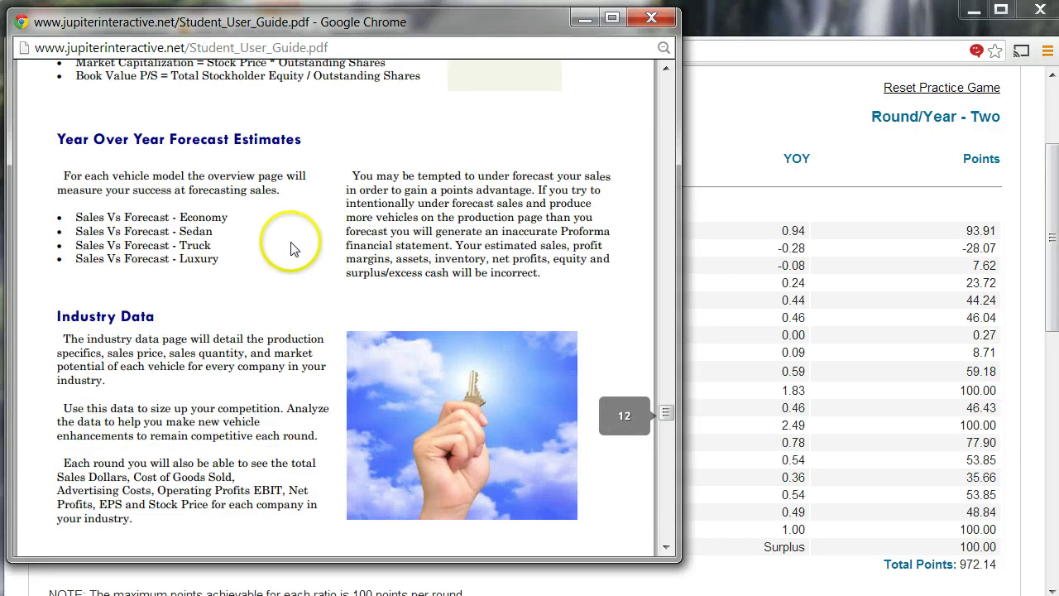
{"action": "scroll", "coordinate": [290, 182], "scroll_direction": "up", "scroll_amount": 3}
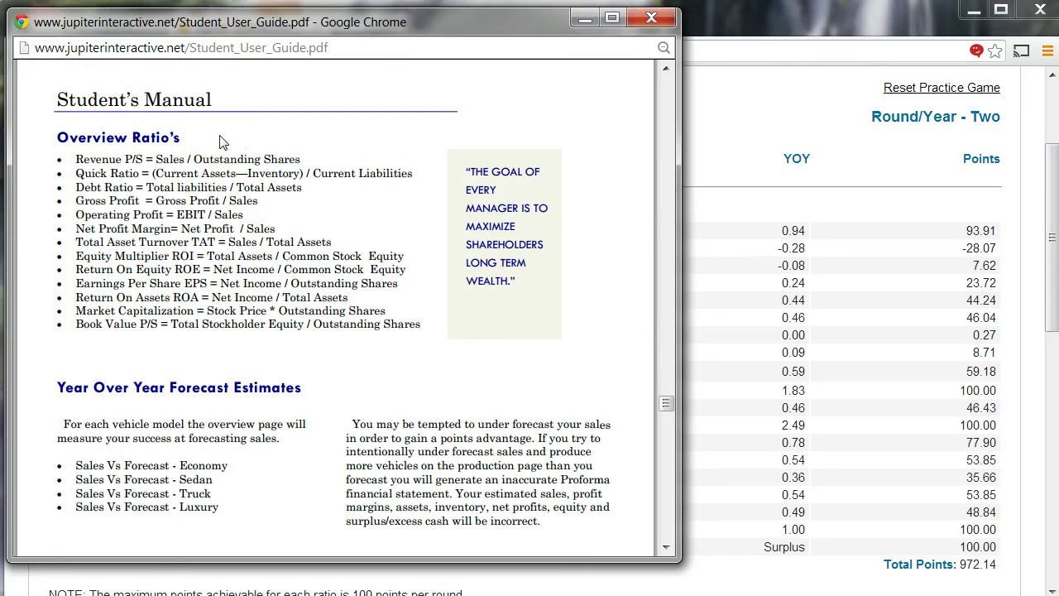
- Return to the simulation's Round Two Overview showing 972.14 total points
{"action": "left_click", "coordinate": [222, 132]}
{"action": "left_click", "coordinate": [198, 142]}
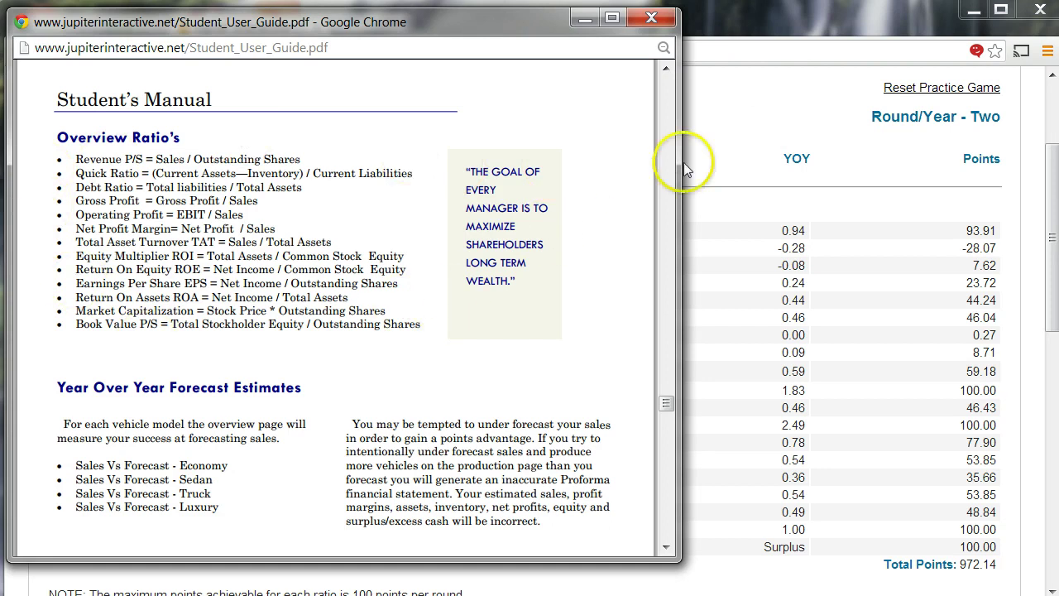
{"action": "left_click", "coordinate": [782, 133]}
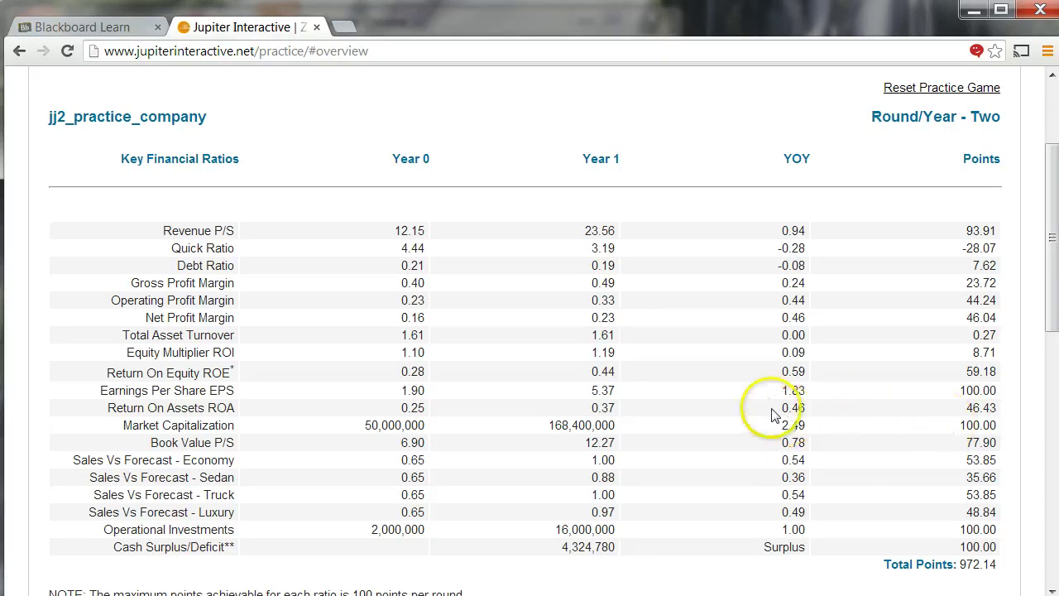
{"action": "scroll", "coordinate": [763, 413], "scroll_direction": "down", "scroll_amount": 1}
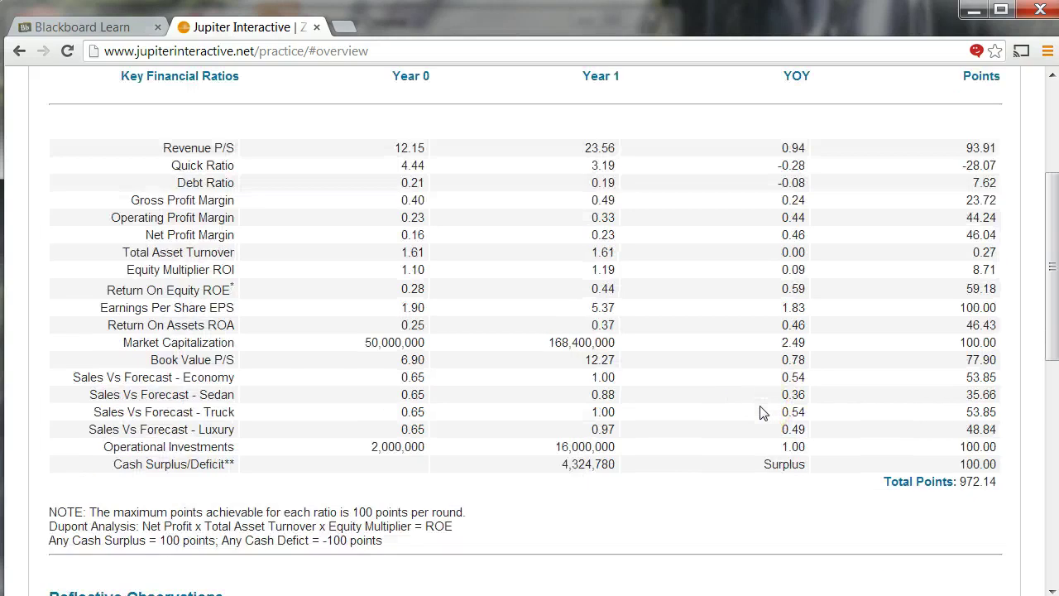
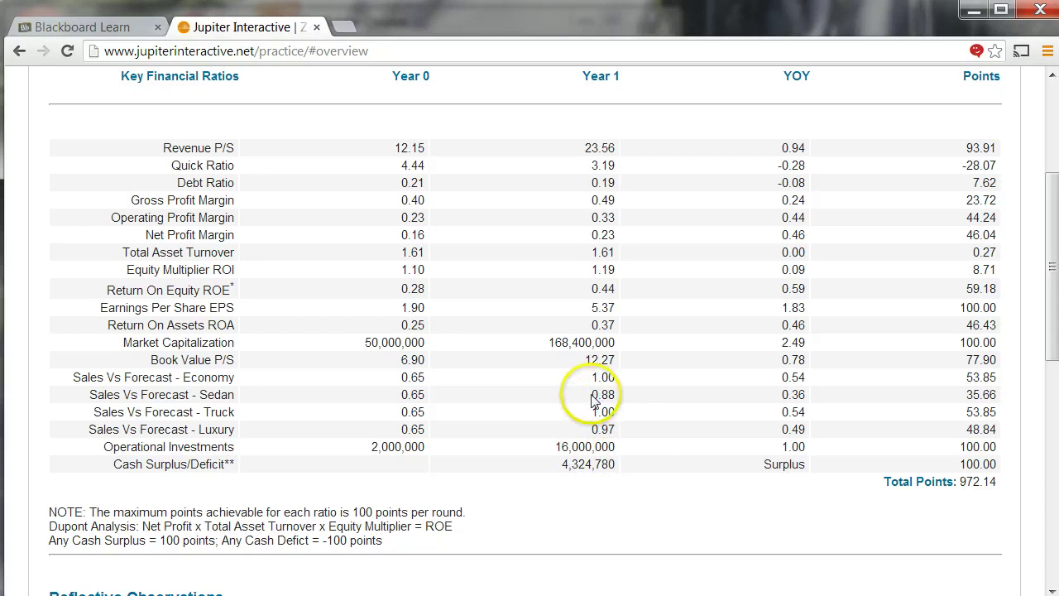
- Review the Round Two ratio table, highlighting the Sedan sales-vs-forecast value of 0.88
{"action": "double_click", "coordinate": [627, 396]}
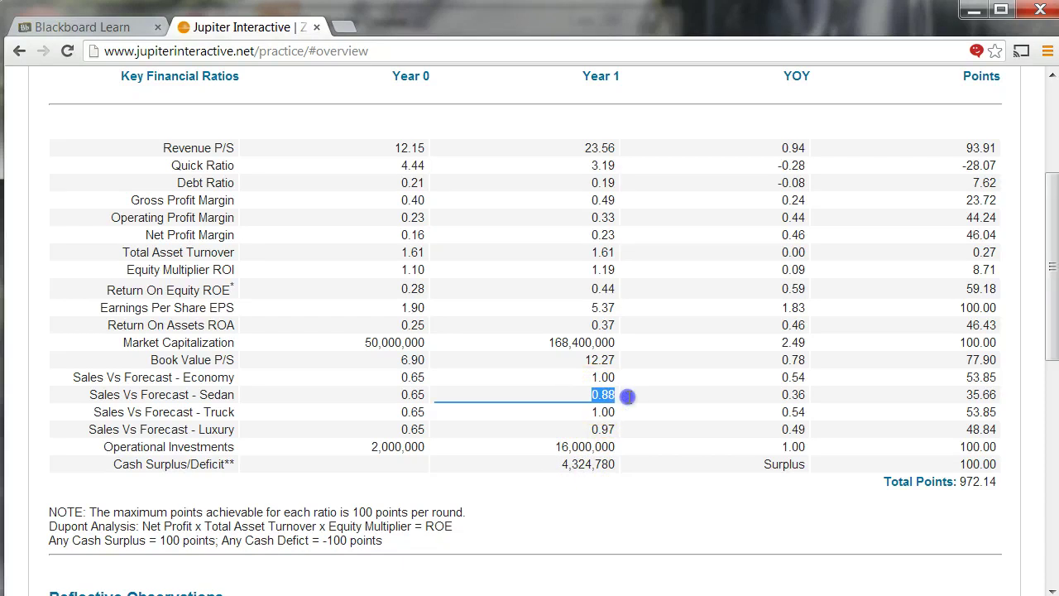
{"action": "left_click", "coordinate": [594, 466]}
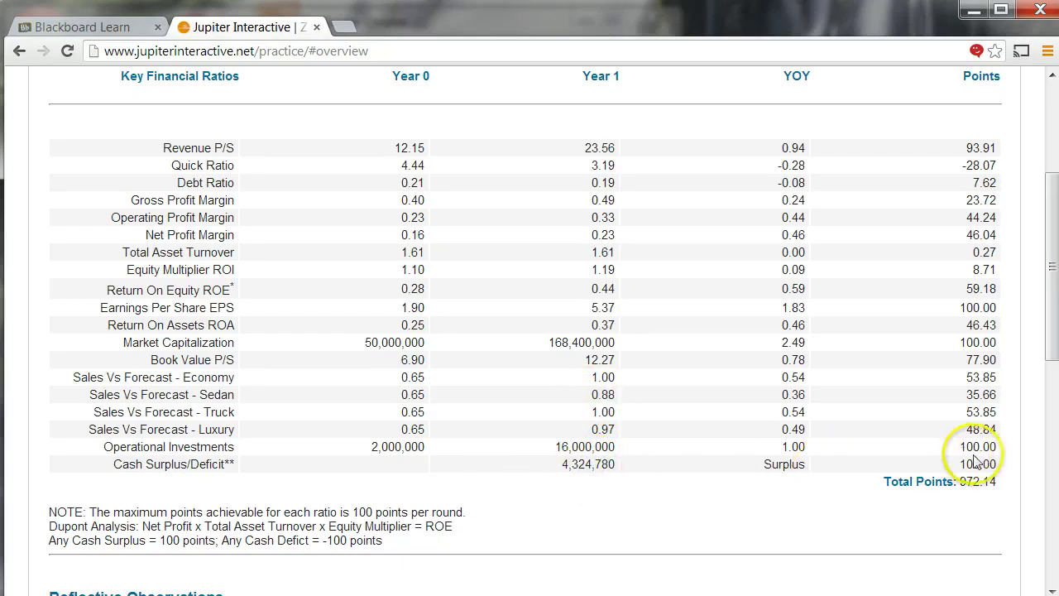
{"action": "scroll", "coordinate": [672, 442], "scroll_direction": "down", "scroll_amount": 2}
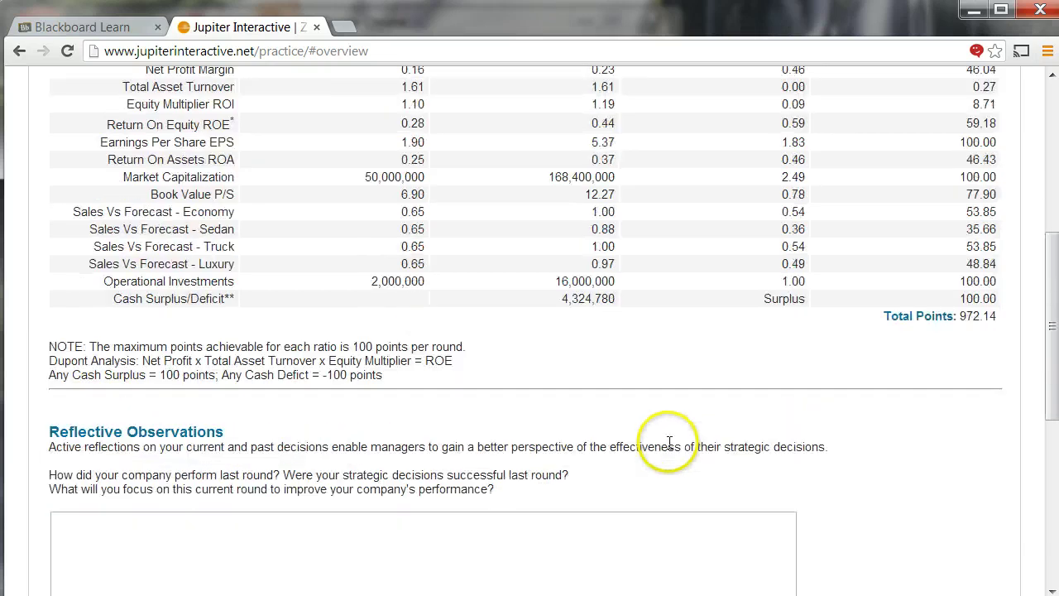
{"action": "scroll", "coordinate": [669, 442], "scroll_direction": "down", "scroll_amount": 5}
{"action": "scroll", "coordinate": [463, 309], "scroll_direction": "up", "scroll_amount": 2}
- Check the Reflective Observations answer box, then go to the Charts section
{"action": "left_click", "coordinate": [253, 318]}
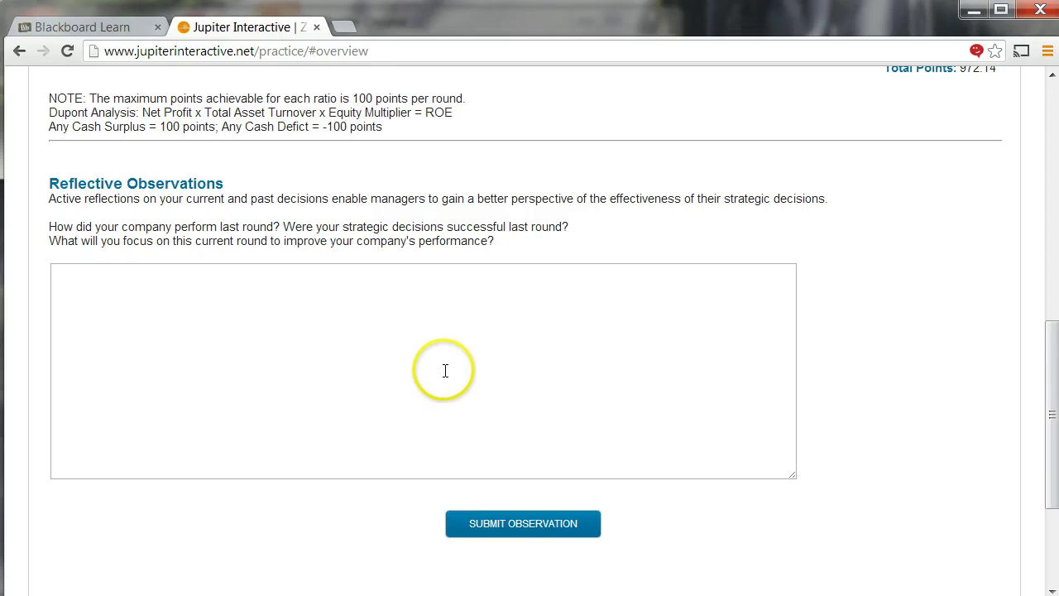
{"action": "scroll", "coordinate": [440, 367], "scroll_direction": "up", "scroll_amount": 3}
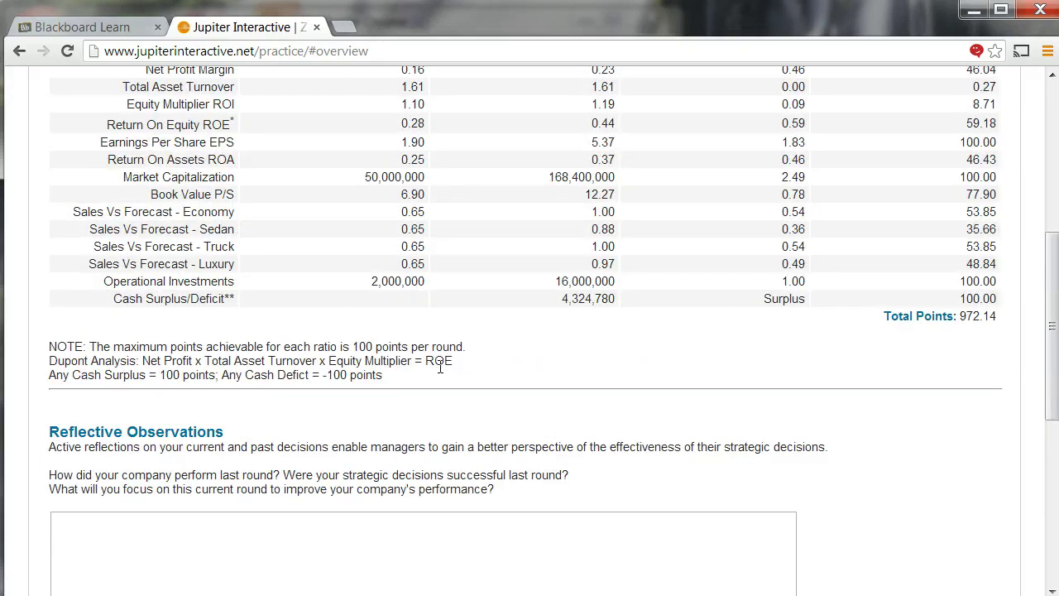
{"action": "scroll", "coordinate": [440, 366], "scroll_direction": "up", "scroll_amount": 4}
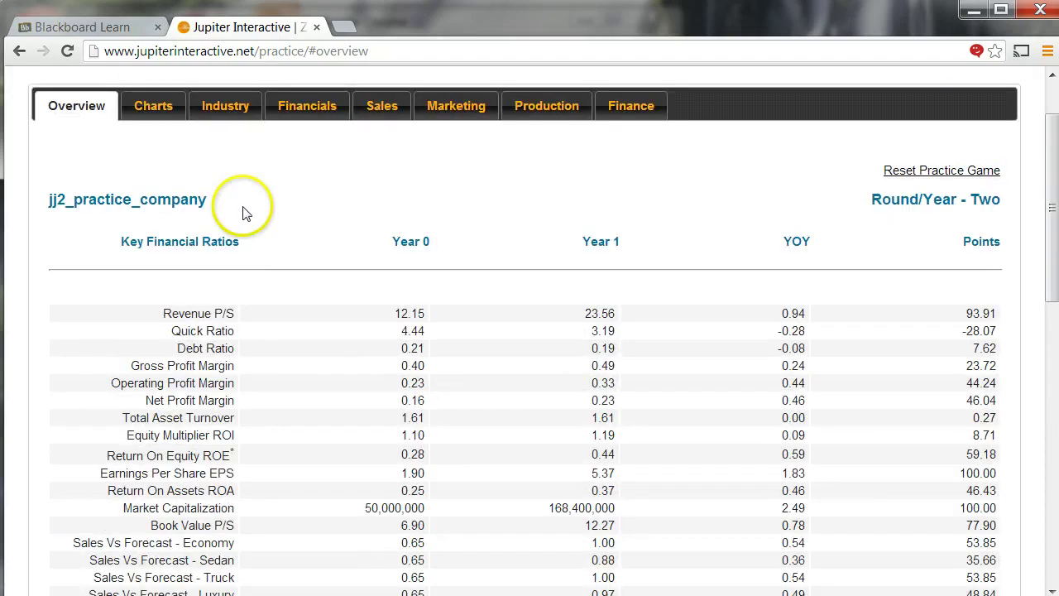
{"action": "left_click", "coordinate": [154, 107]}
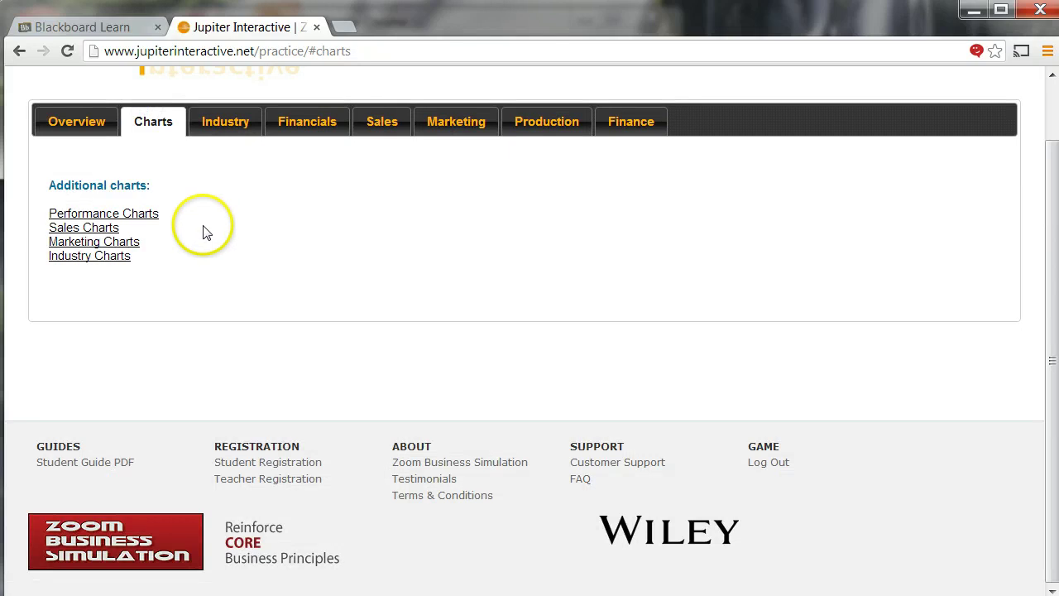
- Browse the Team Performance charts showing Year 1 net profits of 53,730,542.047, then return to the Charts list
{"action": "left_click", "coordinate": [128, 215]}
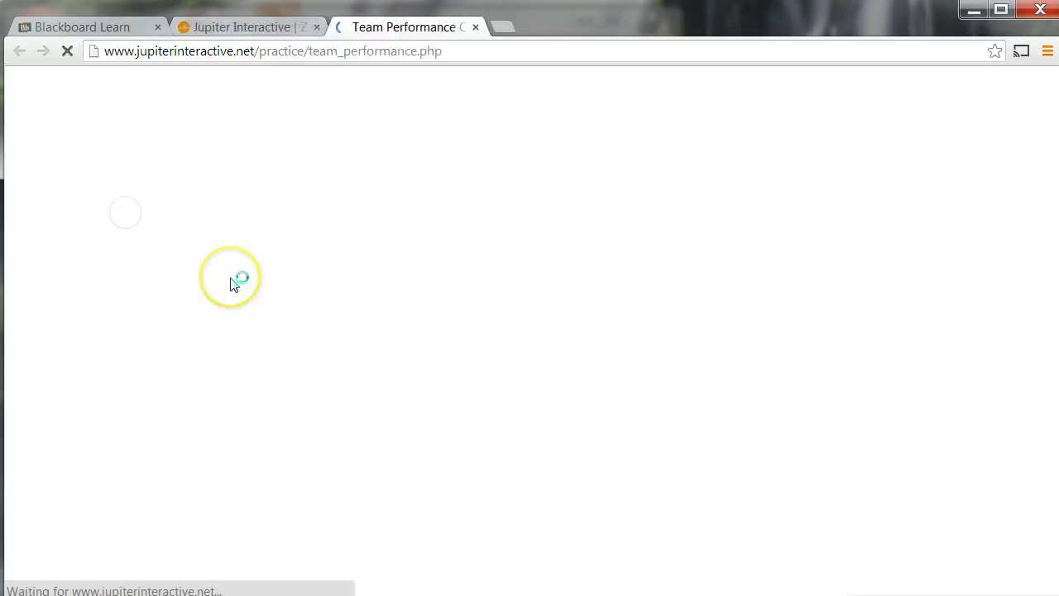
{"action": "scroll", "coordinate": [235, 284], "scroll_direction": "down", "scroll_amount": 3}
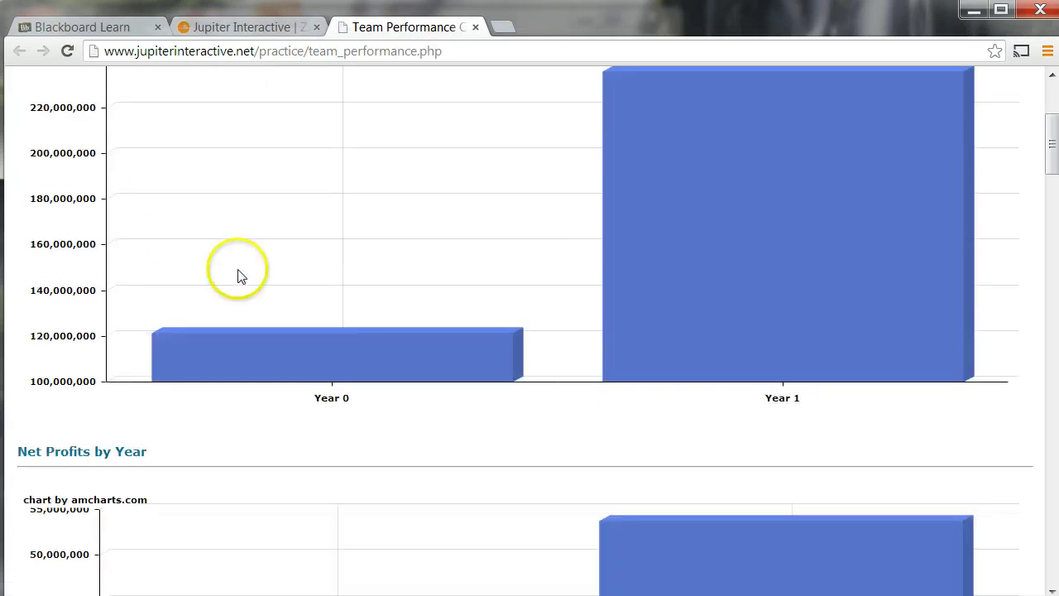
{"action": "scroll", "coordinate": [239, 274], "scroll_direction": "down", "scroll_amount": 4}
{"action": "mouse_move", "coordinate": [799, 329]}
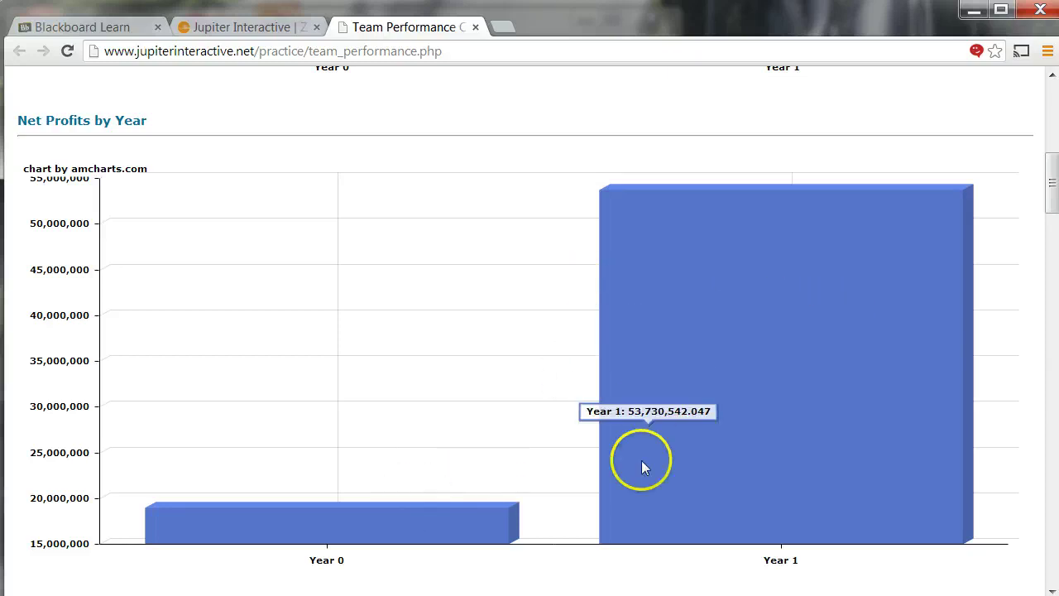
{"action": "scroll", "coordinate": [484, 478], "scroll_direction": "down", "scroll_amount": 6}
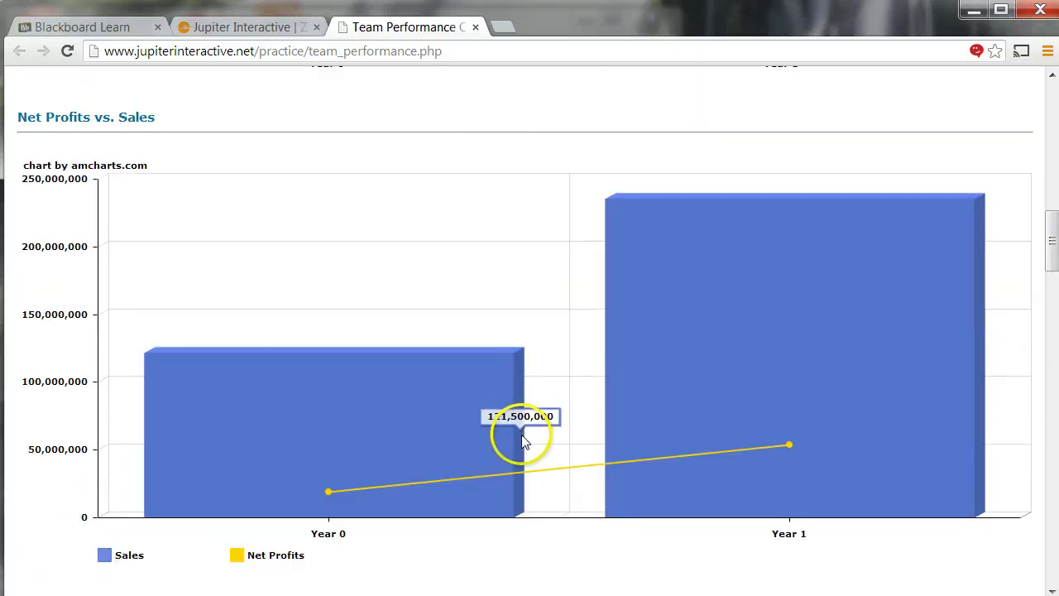
{"action": "scroll", "coordinate": [523, 439], "scroll_direction": "down", "scroll_amount": 2}
{"action": "scroll", "coordinate": [479, 406], "scroll_direction": "up", "scroll_amount": 12}
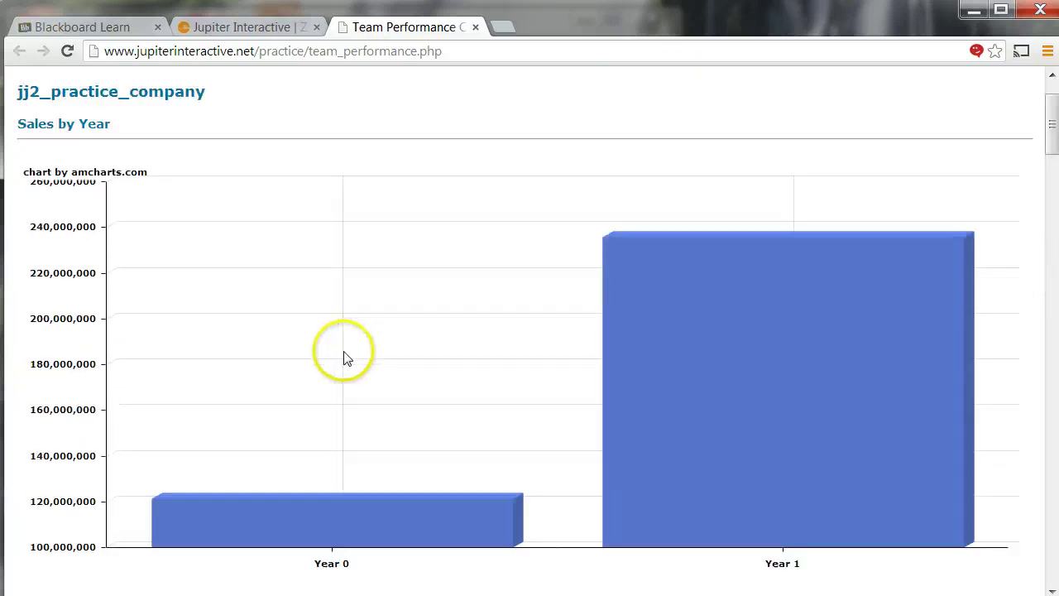
{"action": "left_click", "coordinate": [221, 35]}
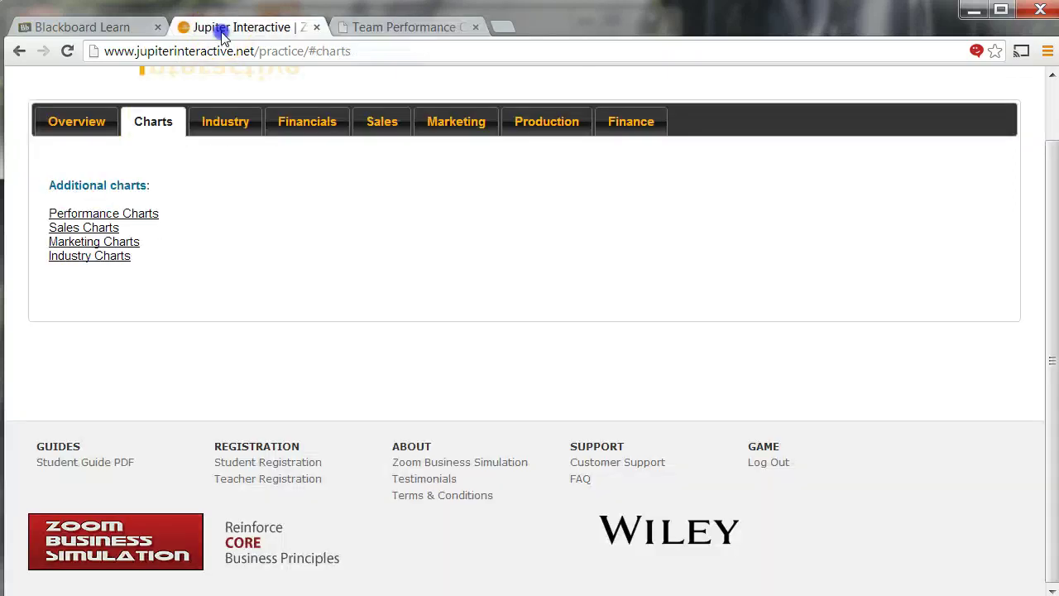
- Open the Industry Charts and scroll through the team comparisons, hovering bars to read values
{"action": "left_click", "coordinate": [100, 258]}
{"action": "scroll", "coordinate": [425, 327], "scroll_direction": "down", "scroll_amount": 2}
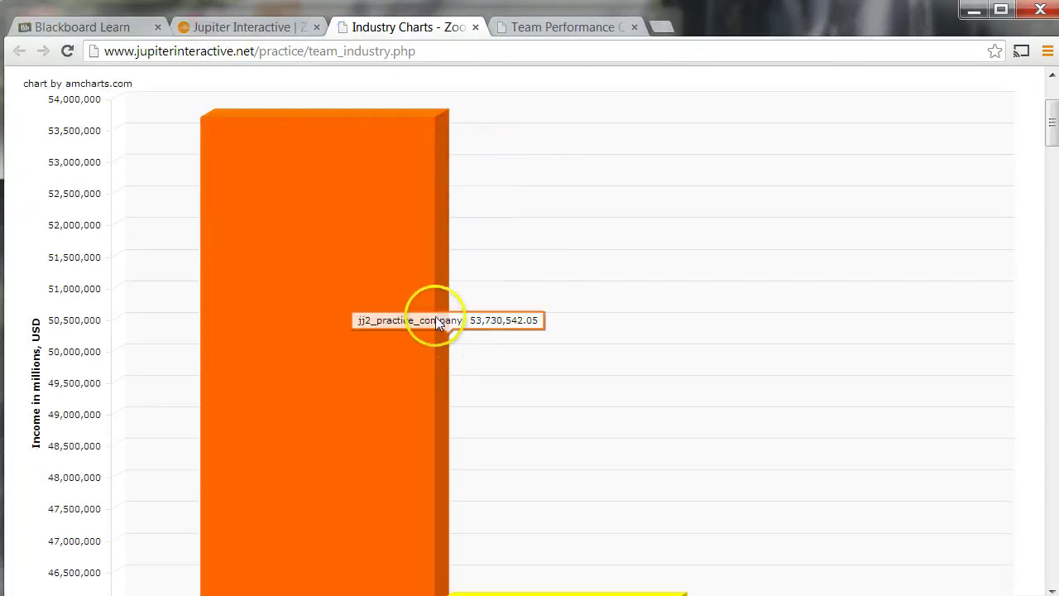
{"action": "scroll", "coordinate": [430, 325], "scroll_direction": "down", "scroll_amount": 2}
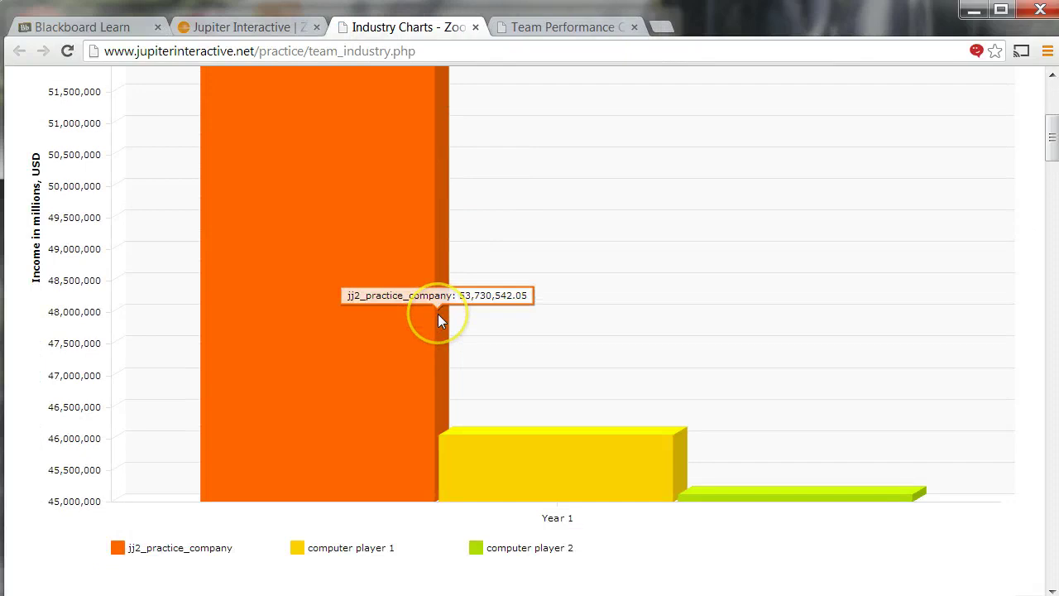
{"action": "scroll", "coordinate": [438, 314], "scroll_direction": "up", "scroll_amount": 4}
{"action": "scroll", "coordinate": [328, 327], "scroll_direction": "down", "scroll_amount": 1}
{"action": "scroll", "coordinate": [329, 331], "scroll_direction": "down", "scroll_amount": 3}
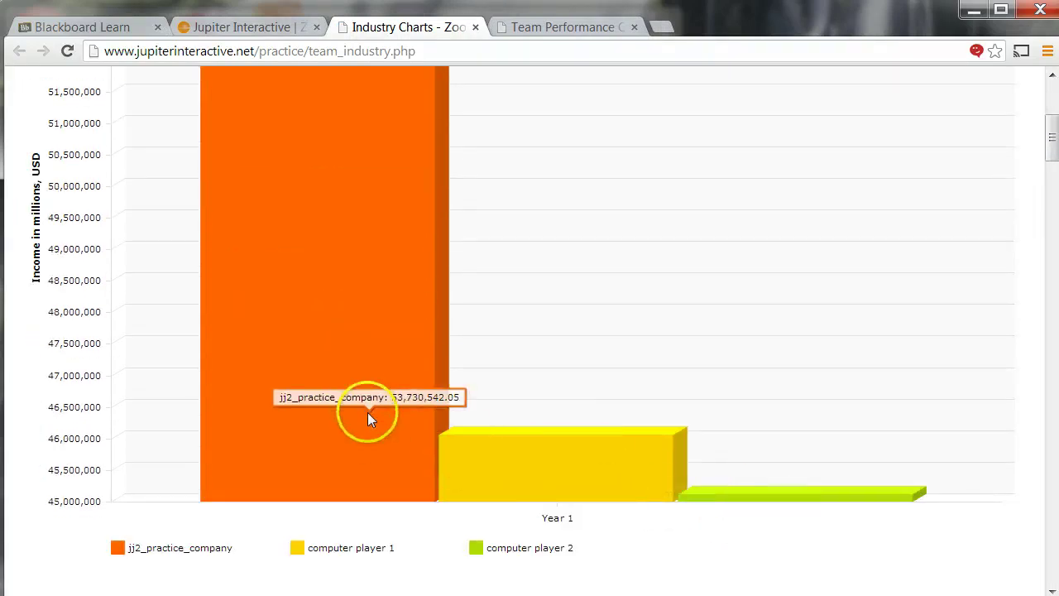
{"action": "scroll", "coordinate": [351, 414], "scroll_direction": "down", "scroll_amount": 6}
{"action": "scroll", "coordinate": [348, 410], "scroll_direction": "down", "scroll_amount": 3}
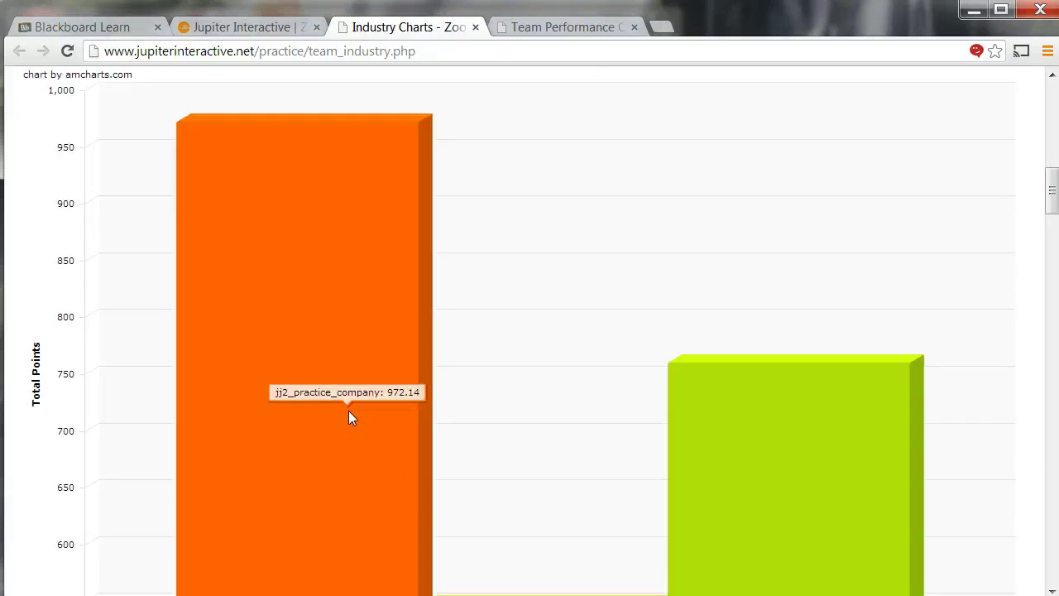
{"action": "mouse_move", "coordinate": [863, 396]}
{"action": "mouse_move", "coordinate": [357, 326]}
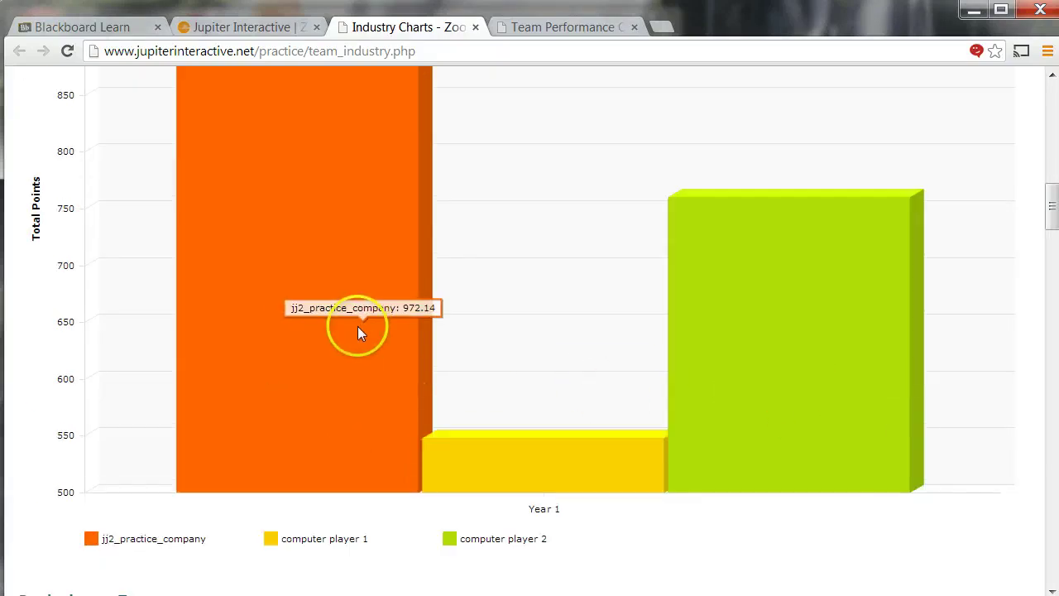
- Scroll through the remaining industry charts, then switch back to the Team Performance charts
{"action": "scroll", "coordinate": [354, 329], "scroll_direction": "down", "scroll_amount": 7}
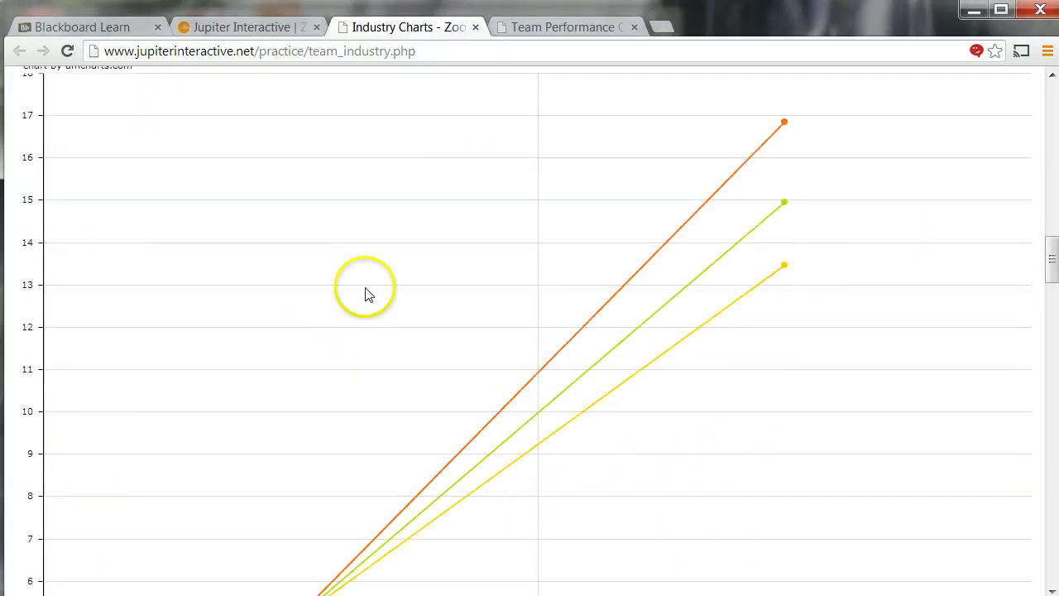
{"action": "scroll", "coordinate": [367, 293], "scroll_direction": "up", "scroll_amount": 3}
{"action": "scroll", "coordinate": [369, 296], "scroll_direction": "down", "scroll_amount": 10}
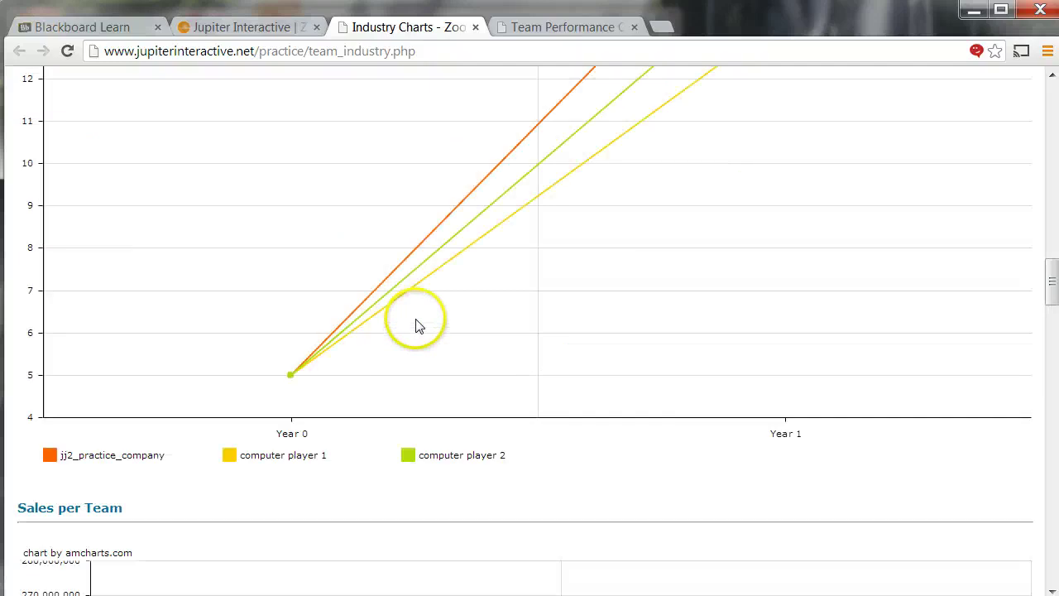
{"action": "scroll", "coordinate": [447, 328], "scroll_direction": "down", "scroll_amount": 1}
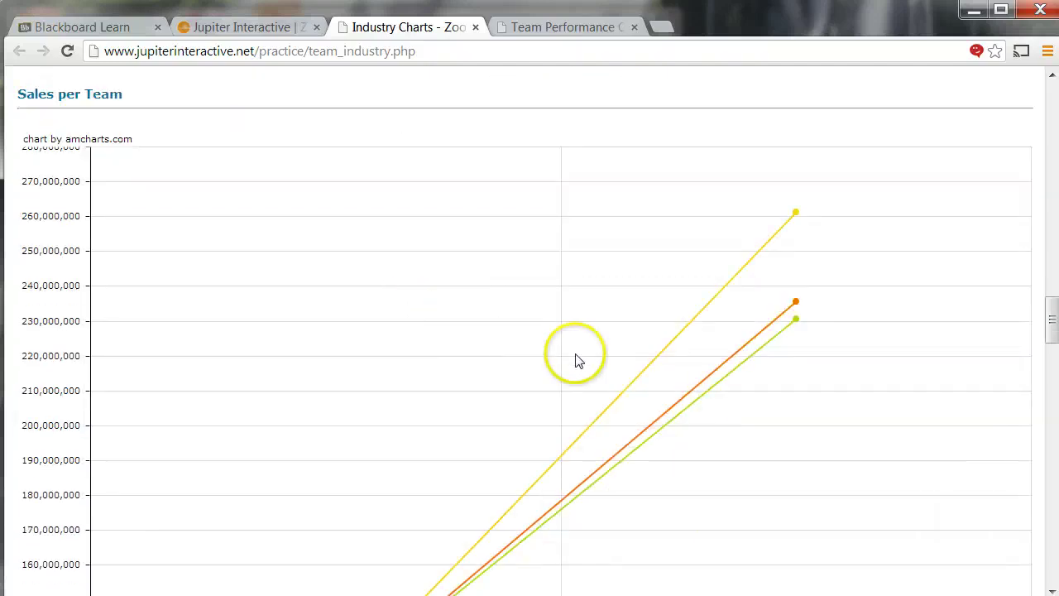
{"action": "scroll", "coordinate": [516, 355], "scroll_direction": "up", "scroll_amount": 12}
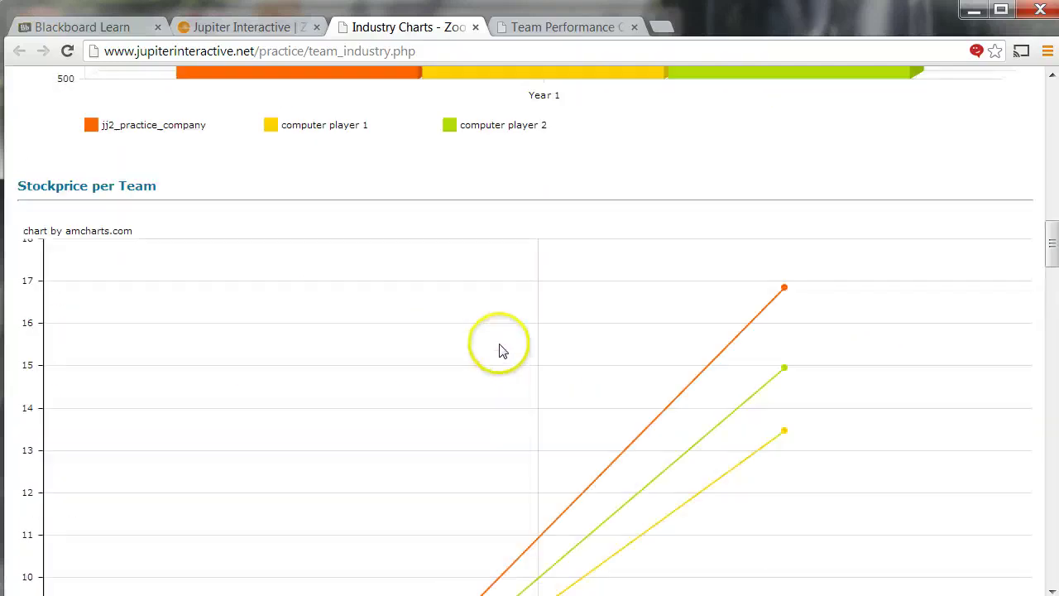
{"action": "scroll", "coordinate": [408, 323], "scroll_direction": "up", "scroll_amount": 12}
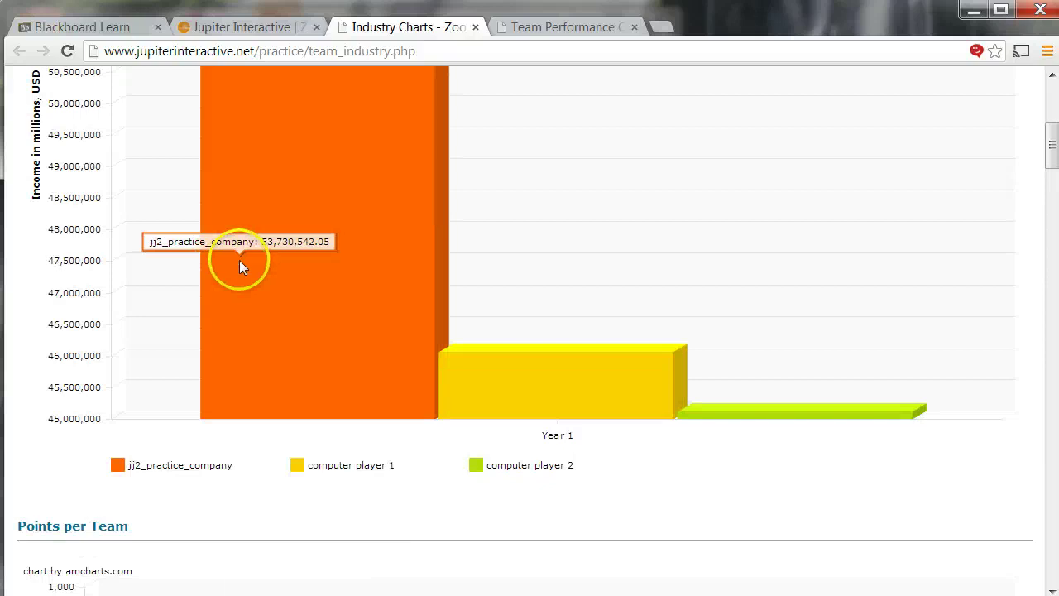
{"action": "scroll", "coordinate": [199, 262], "scroll_direction": "down", "scroll_amount": 1}
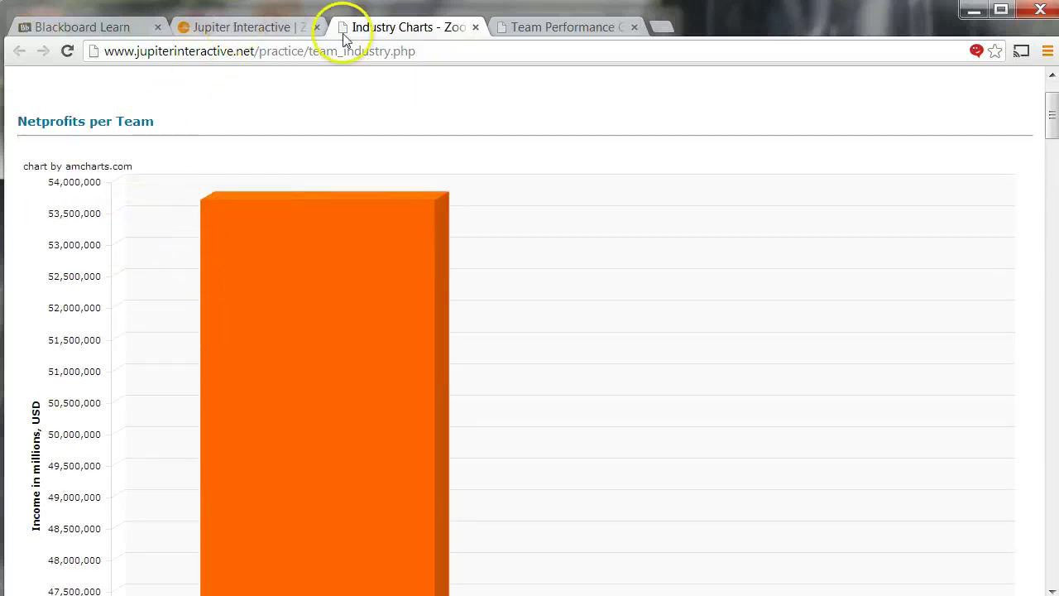
{"action": "left_click", "coordinate": [520, 31]}
- Compare market potential with actual sales per segment, including the Truck segment's market potential value
{"action": "scroll", "coordinate": [348, 286], "scroll_direction": "down", "scroll_amount": 15}
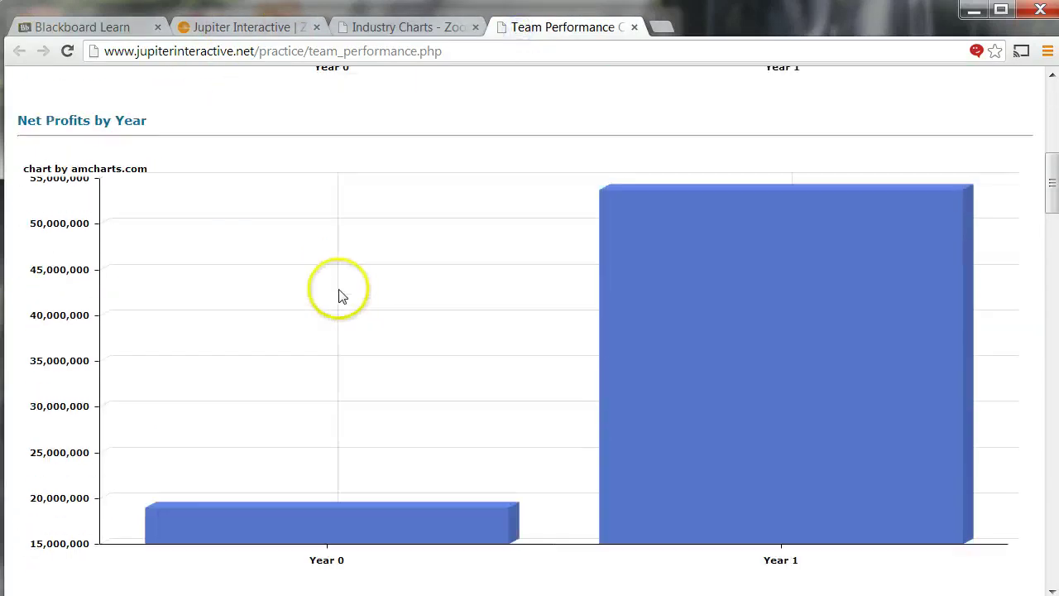
{"action": "scroll", "coordinate": [341, 302], "scroll_direction": "down", "scroll_amount": 15}
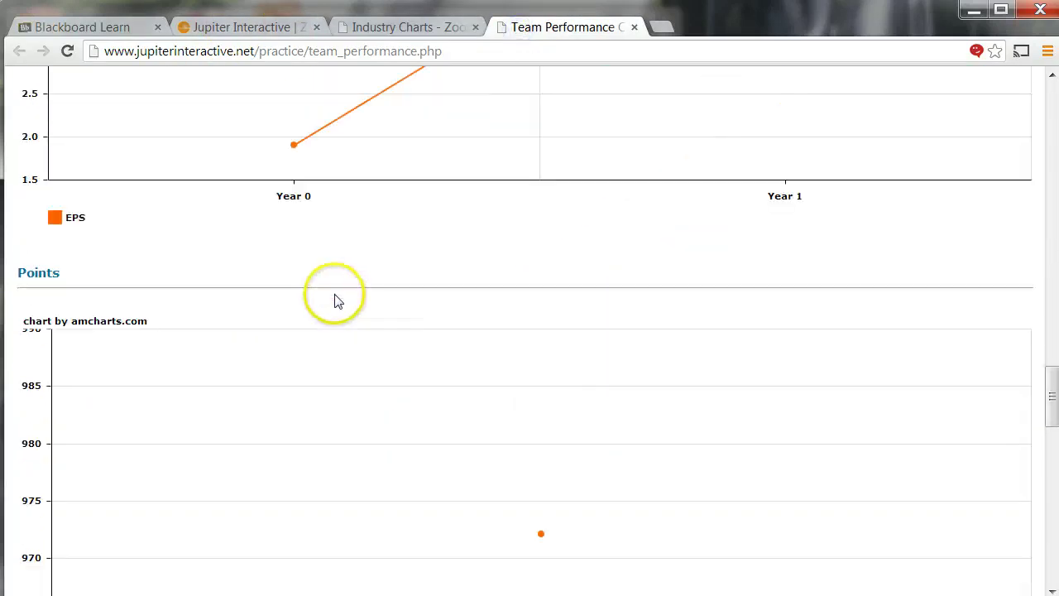
{"action": "scroll", "coordinate": [337, 301], "scroll_direction": "up", "scroll_amount": 1}
{"action": "scroll", "coordinate": [337, 301], "scroll_direction": "down", "scroll_amount": 1}
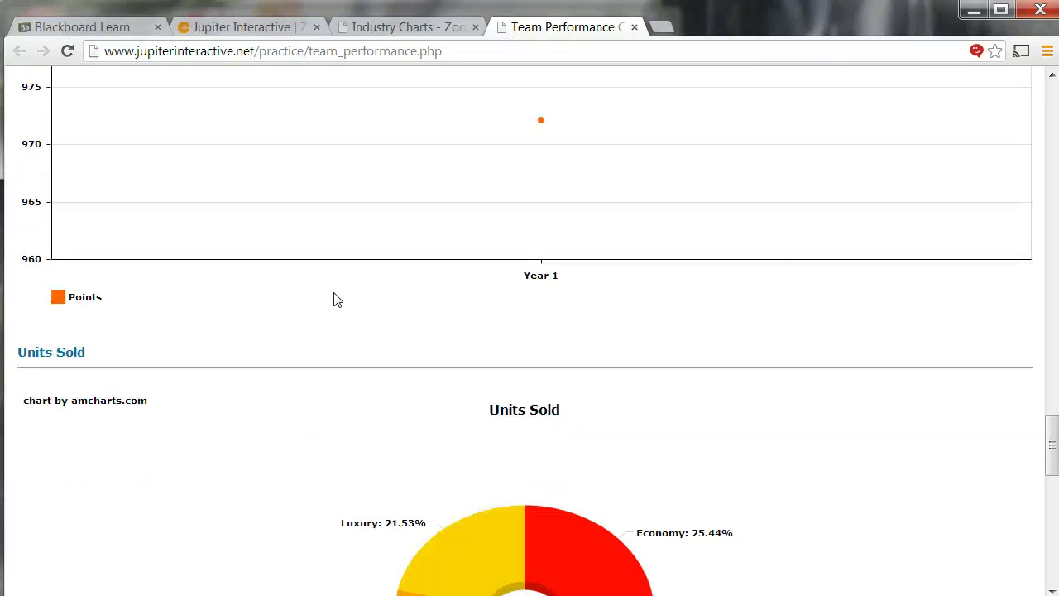
{"action": "scroll", "coordinate": [337, 299], "scroll_direction": "up", "scroll_amount": 4}
{"action": "scroll", "coordinate": [336, 299], "scroll_direction": "down", "scroll_amount": 10}
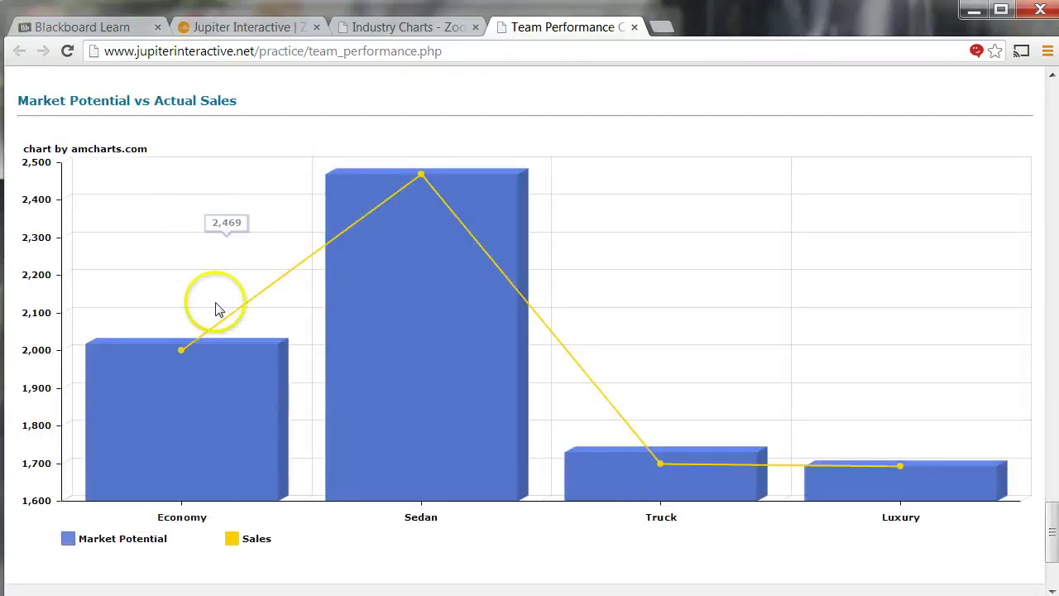
{"action": "mouse_move", "coordinate": [216, 451]}
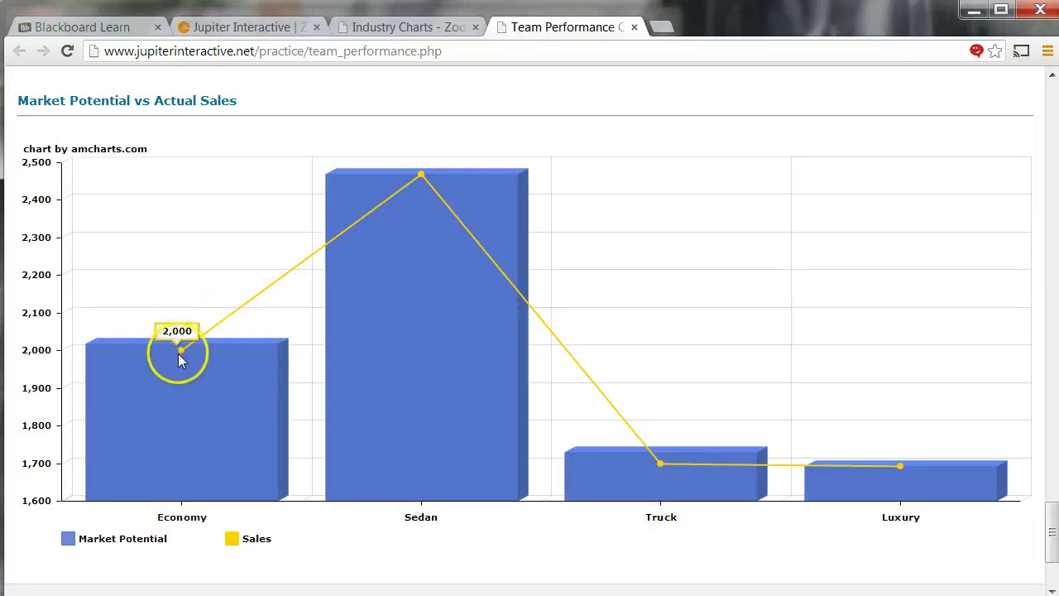
{"action": "mouse_move", "coordinate": [179, 378]}
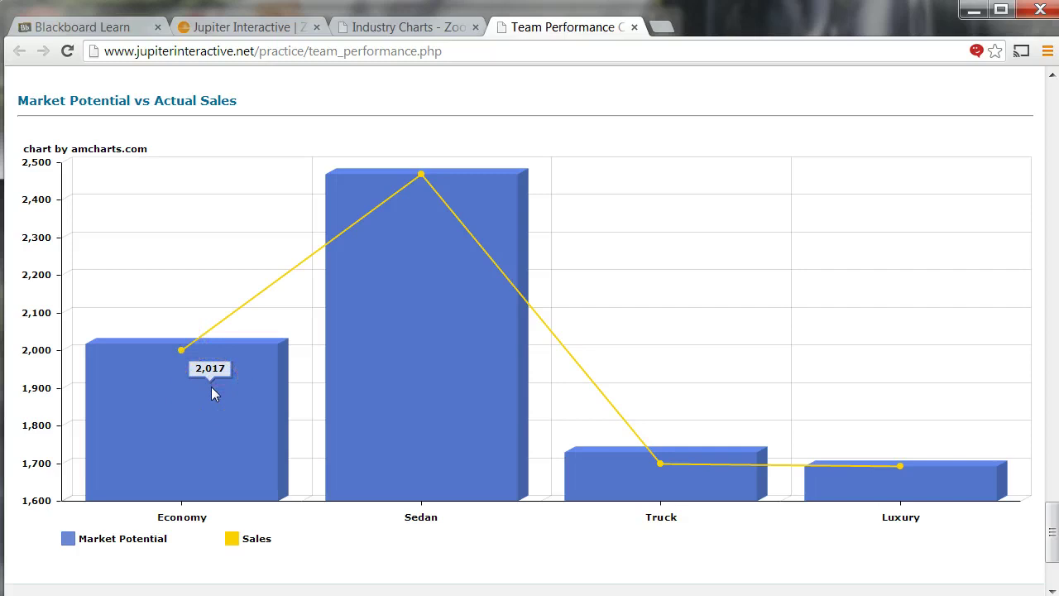
{"action": "mouse_move", "coordinate": [378, 361]}
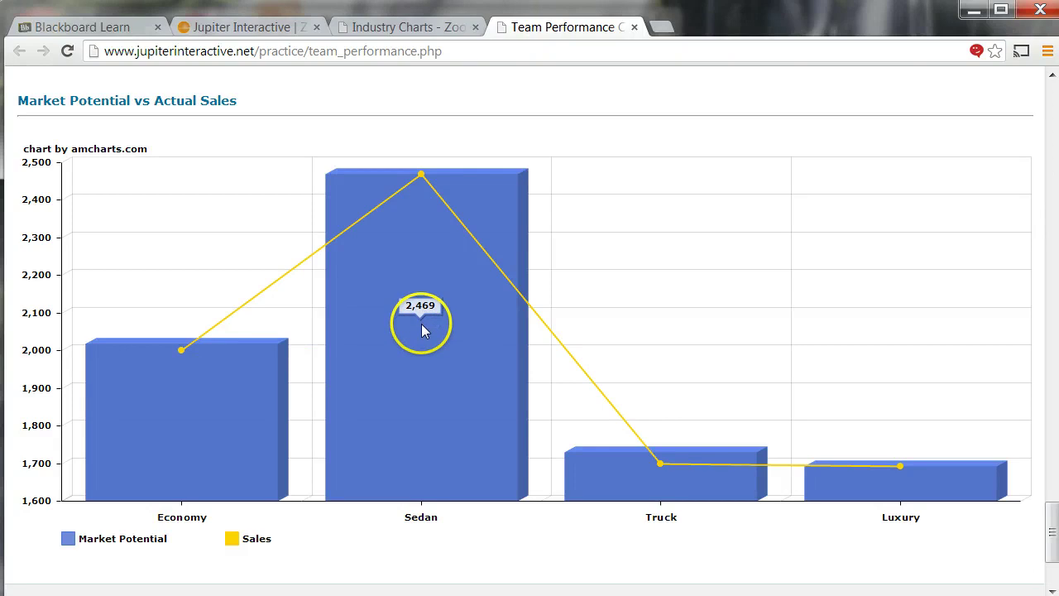
{"action": "mouse_move", "coordinate": [421, 178]}
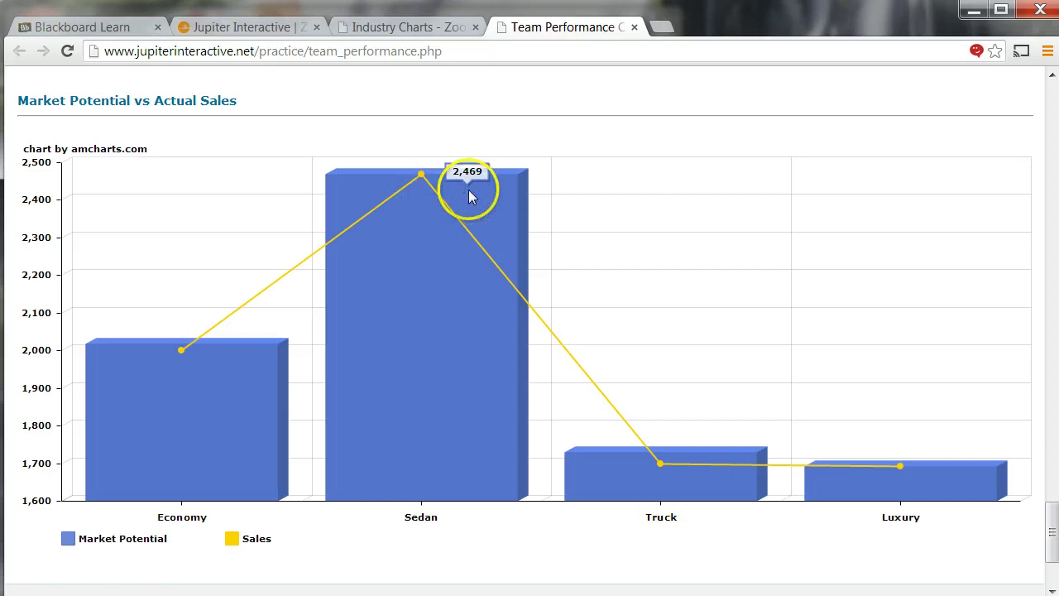
{"action": "mouse_move", "coordinate": [641, 462]}
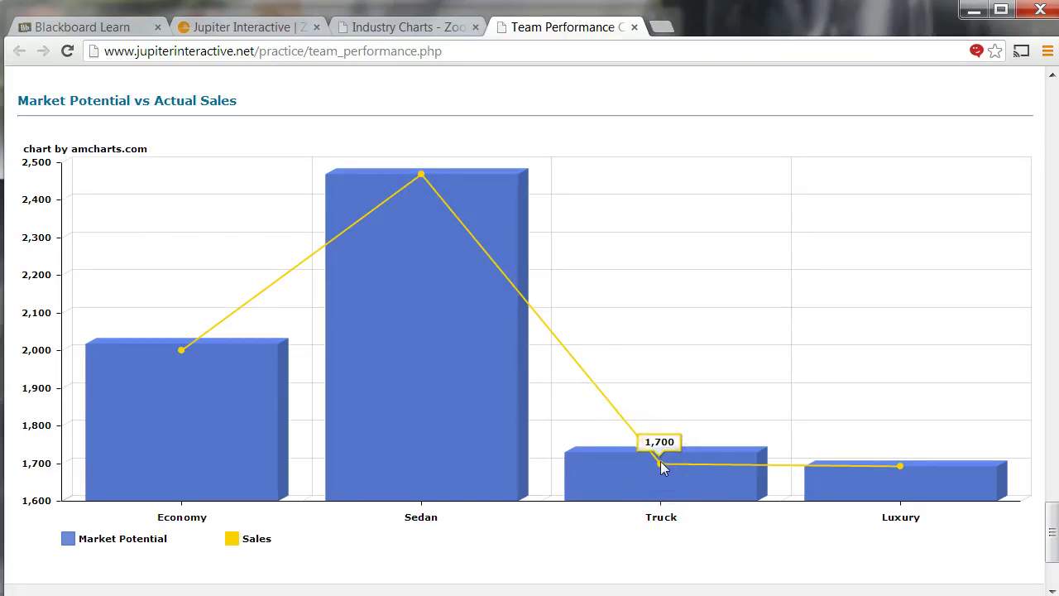
{"action": "left_click", "coordinate": [697, 479]}
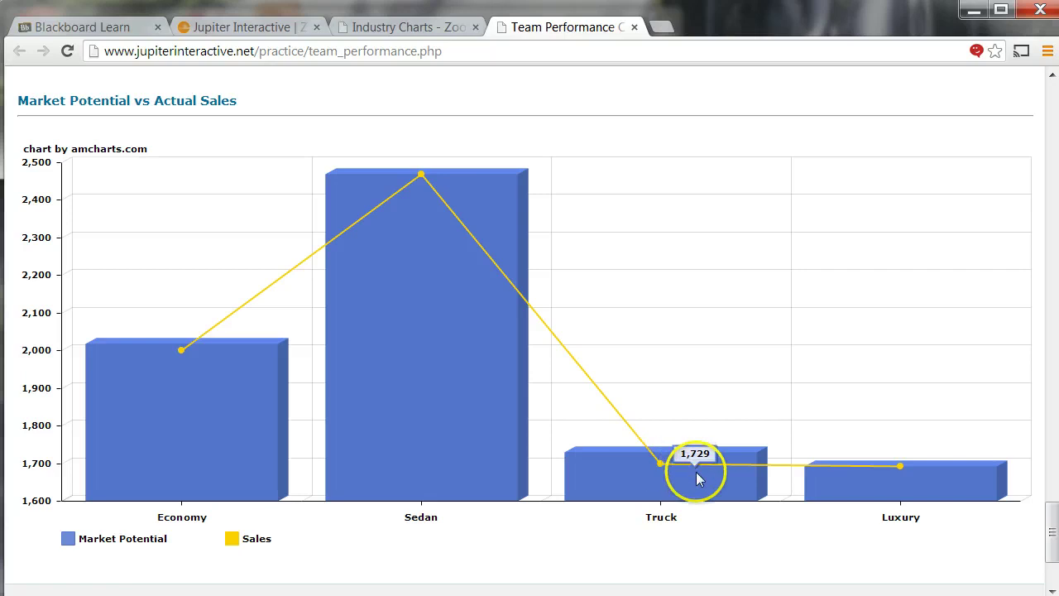
{"action": "mouse_move", "coordinate": [886, 485]}
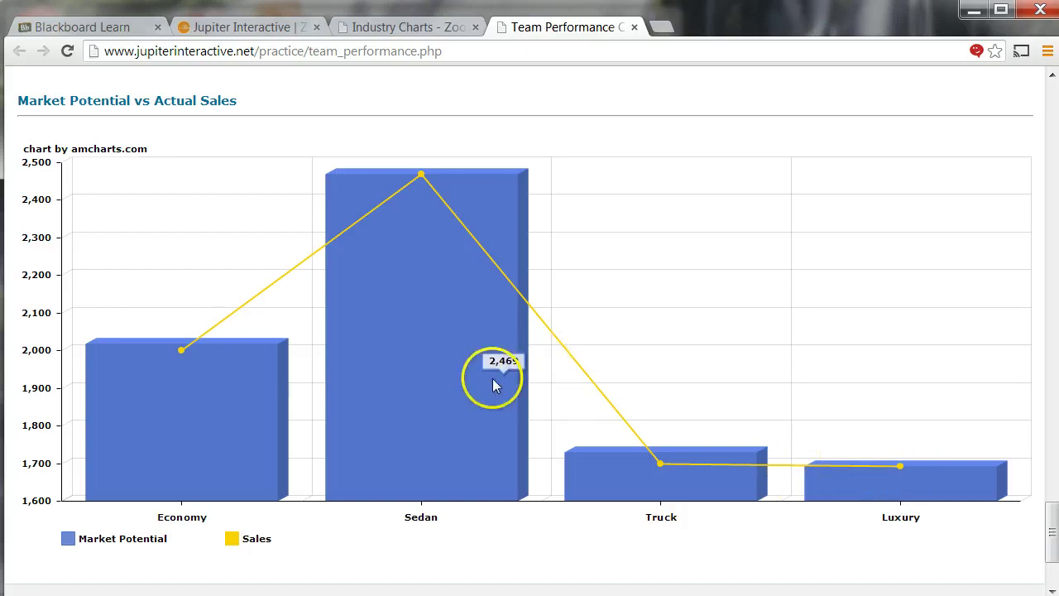
- Scroll through the remaining team performance charts, reading values from the data points
{"action": "scroll", "coordinate": [484, 385], "scroll_direction": "down", "scroll_amount": 2}
{"action": "scroll", "coordinate": [480, 385], "scroll_direction": "up", "scroll_amount": 3}
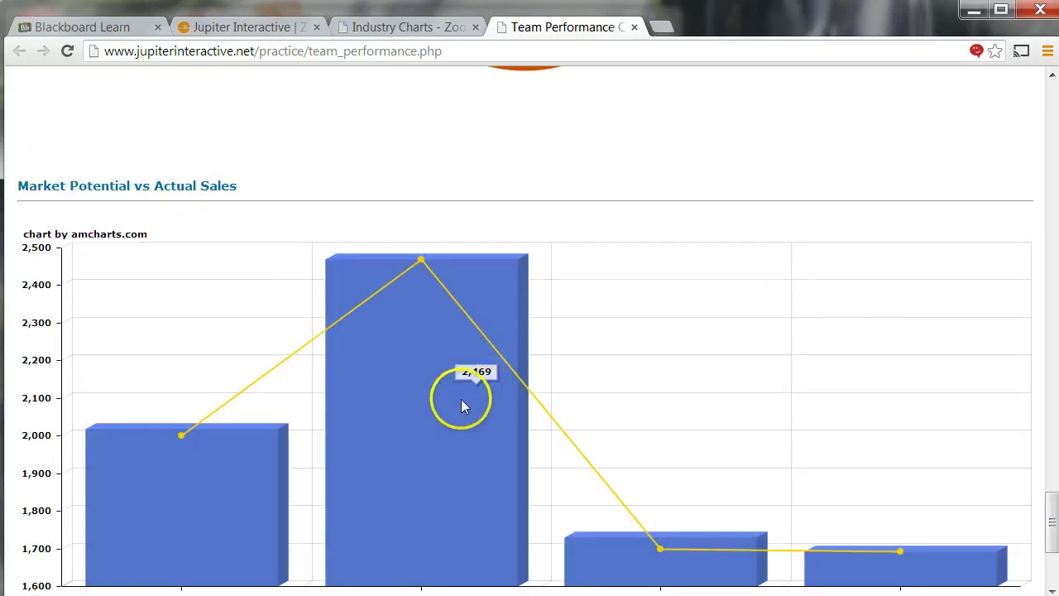
{"action": "scroll", "coordinate": [454, 382], "scroll_direction": "down", "scroll_amount": 2}
{"action": "scroll", "coordinate": [451, 382], "scroll_direction": "up", "scroll_amount": 3}
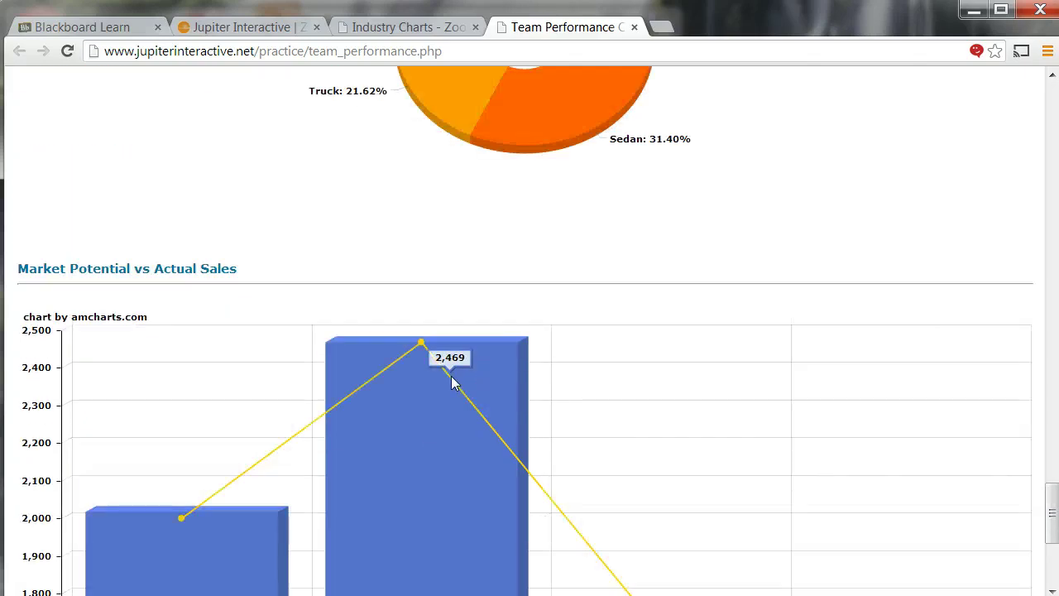
{"action": "scroll", "coordinate": [451, 383], "scroll_direction": "down", "scroll_amount": 3}
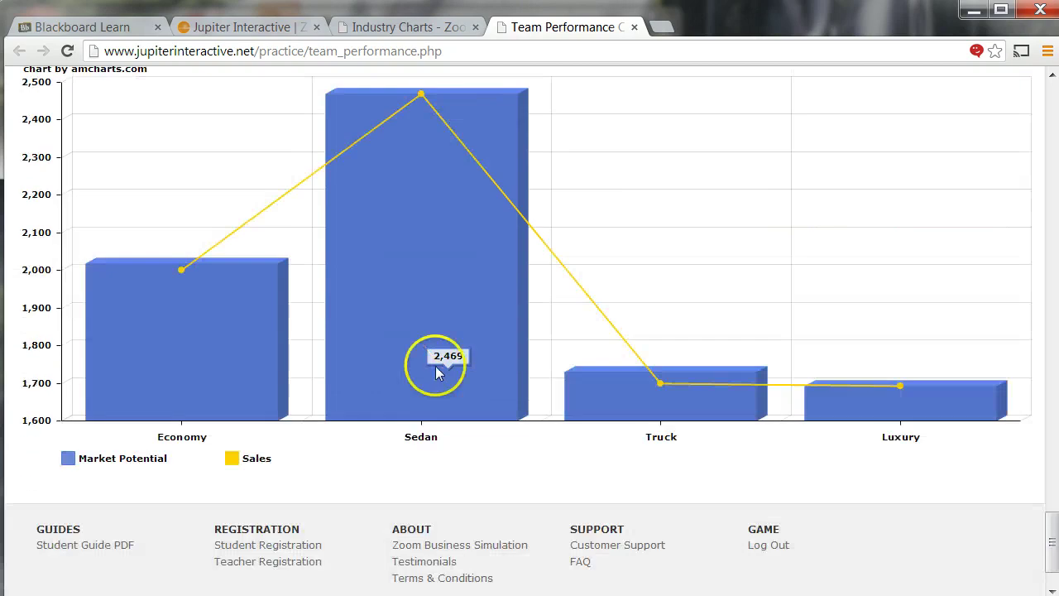
{"action": "mouse_move", "coordinate": [222, 333]}
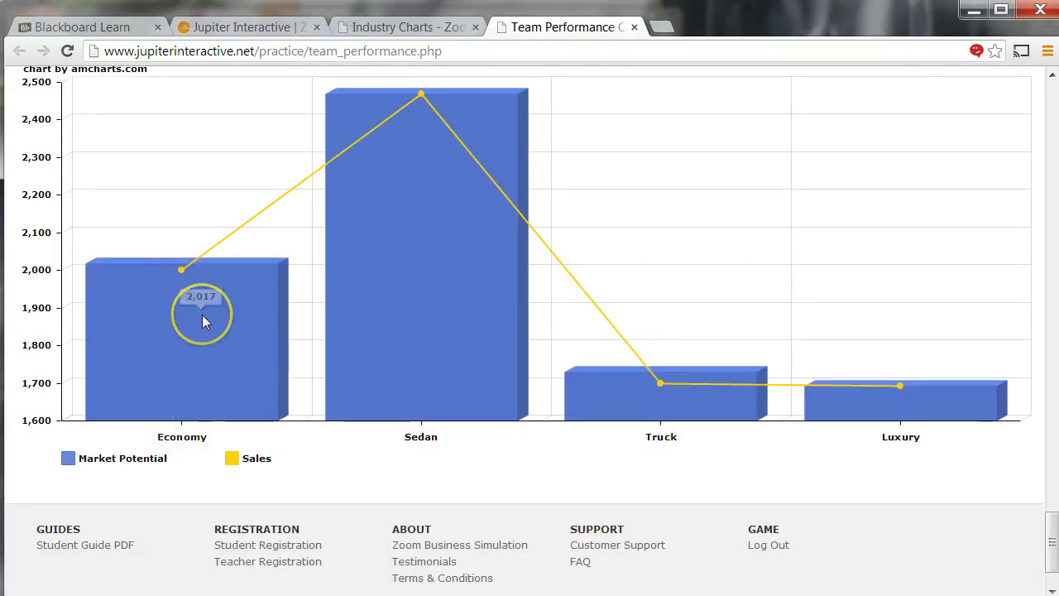
{"action": "scroll", "coordinate": [390, 402], "scroll_direction": "down", "scroll_amount": 1}
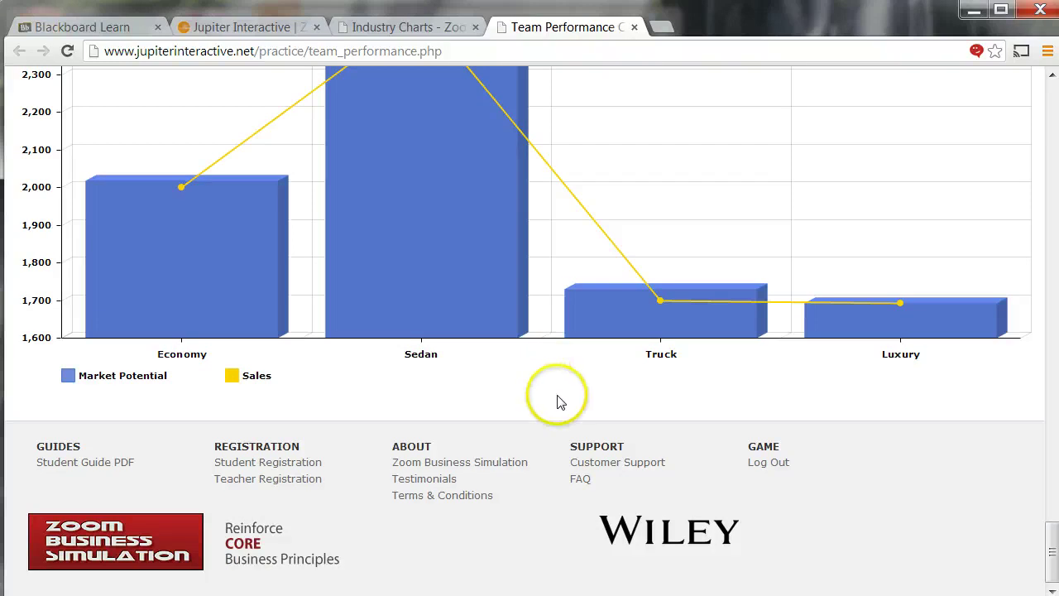
{"action": "scroll", "coordinate": [560, 402], "scroll_direction": "up", "scroll_amount": 4}
{"action": "scroll", "coordinate": [563, 401], "scroll_direction": "down", "scroll_amount": 3}
{"action": "mouse_move", "coordinate": [591, 388]}
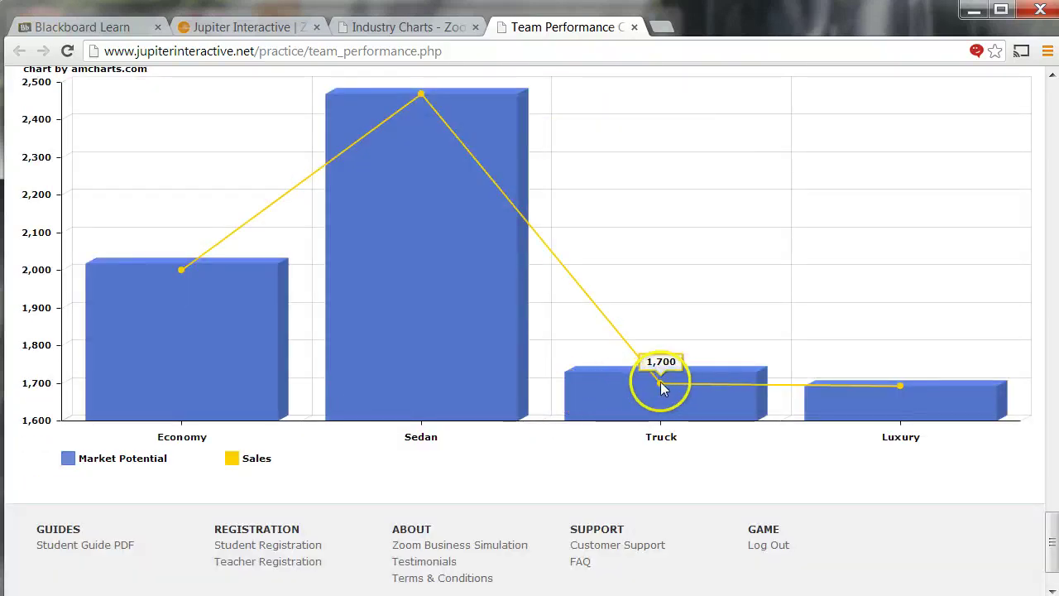
{"action": "mouse_move", "coordinate": [394, 109]}
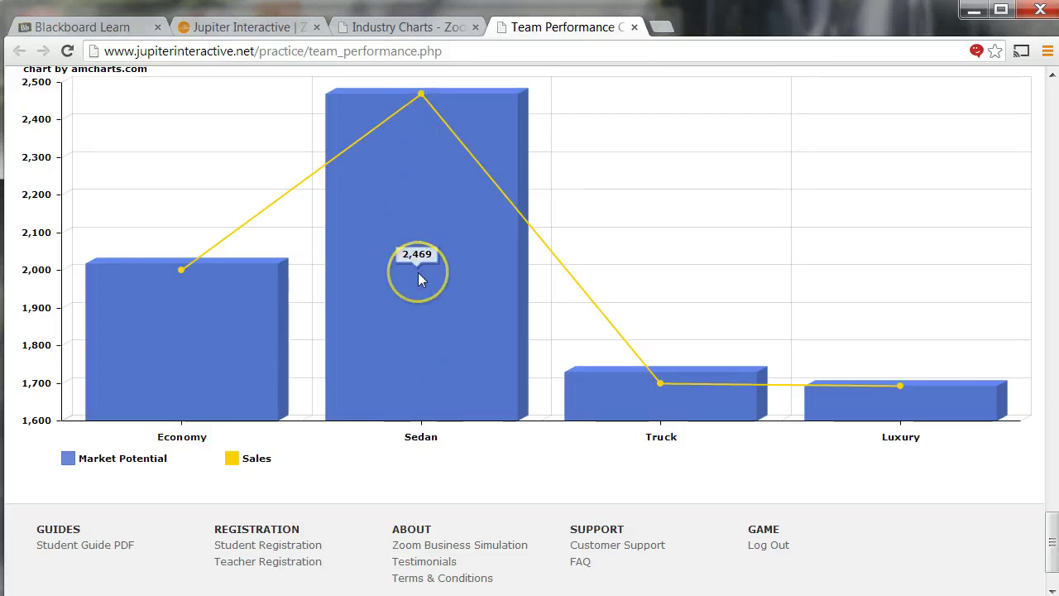
- Scroll back up and return to the simulation's main Charts page
{"action": "scroll", "coordinate": [420, 279], "scroll_direction": "up", "scroll_amount": 20}
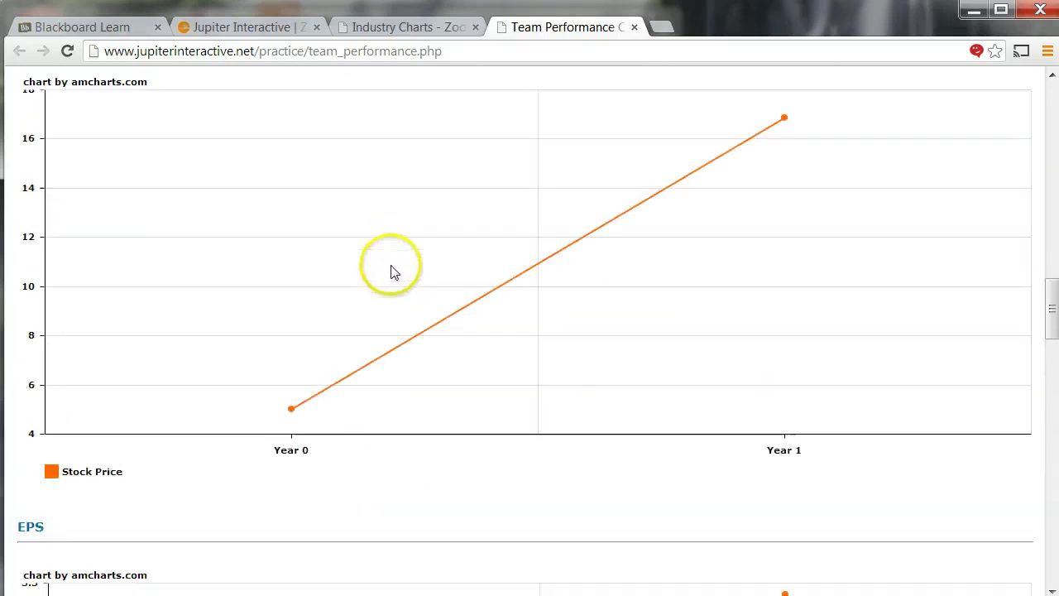
{"action": "scroll", "coordinate": [393, 273], "scroll_direction": "up", "scroll_amount": 15}
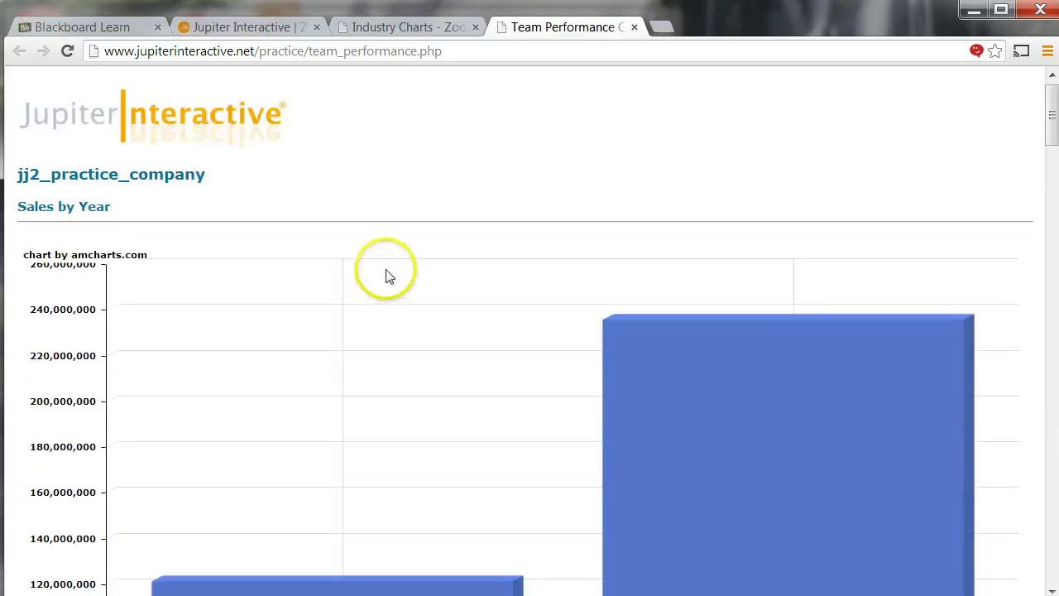
{"action": "scroll", "coordinate": [389, 275], "scroll_direction": "down", "scroll_amount": 11}
{"action": "scroll", "coordinate": [394, 272], "scroll_direction": "up", "scroll_amount": 3}
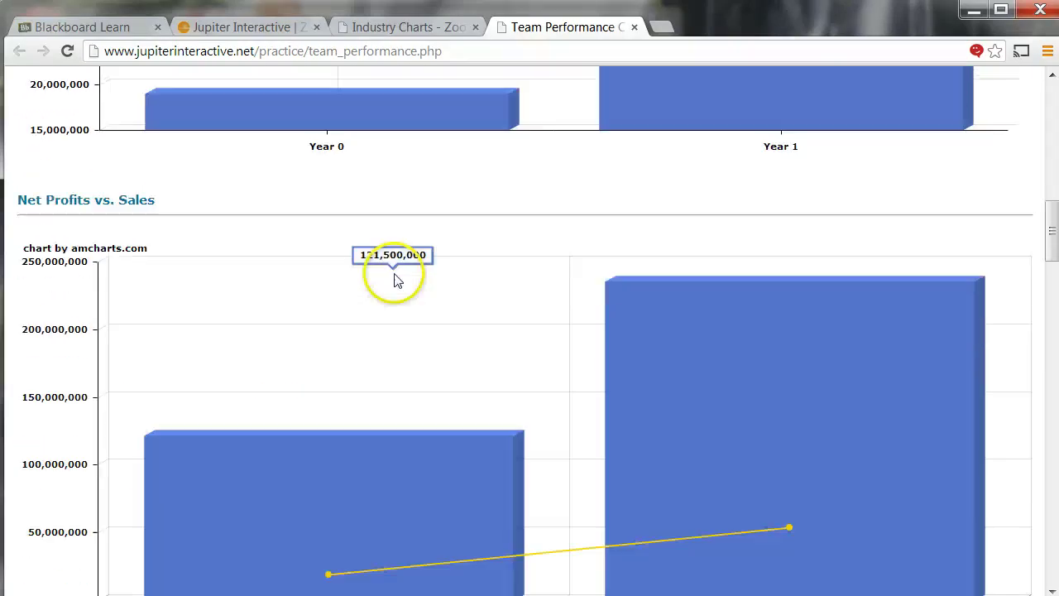
{"action": "scroll", "coordinate": [394, 272], "scroll_direction": "up", "scroll_amount": 8}
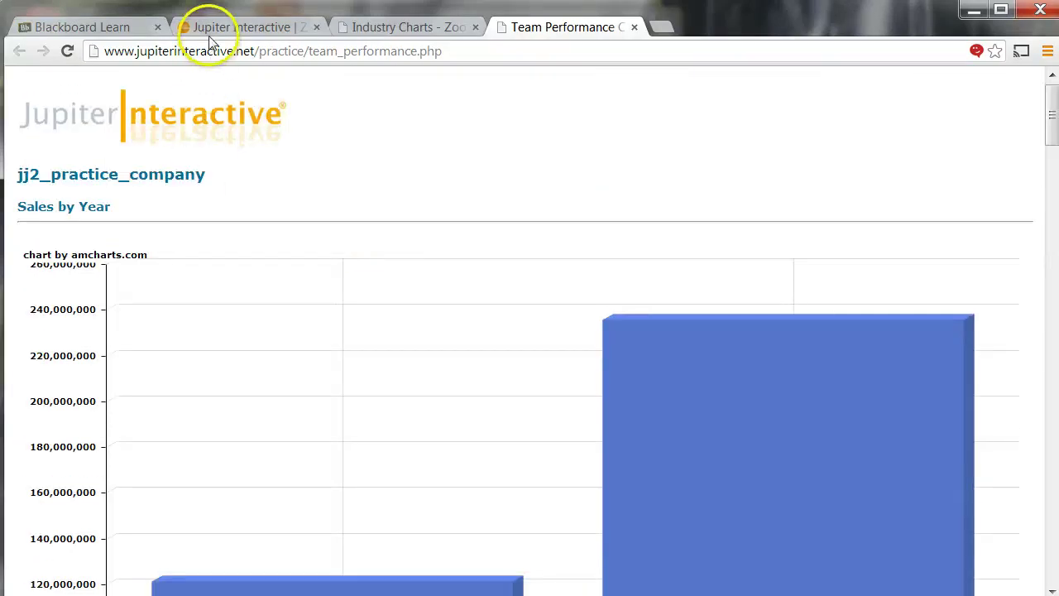
{"action": "left_click", "coordinate": [207, 28]}
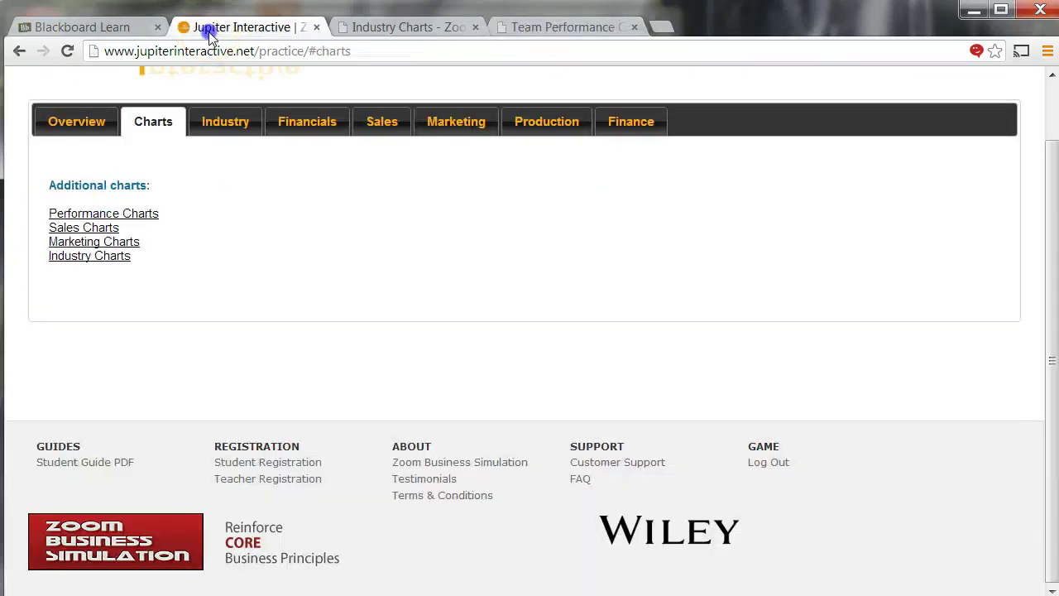
- Review the Round Two Production page's plants, capacity and forecasts, ending on inventory 0, 331, 0, 57
{"action": "left_click", "coordinate": [537, 124]}
{"action": "scroll", "coordinate": [559, 265], "scroll_direction": "down", "scroll_amount": 3}
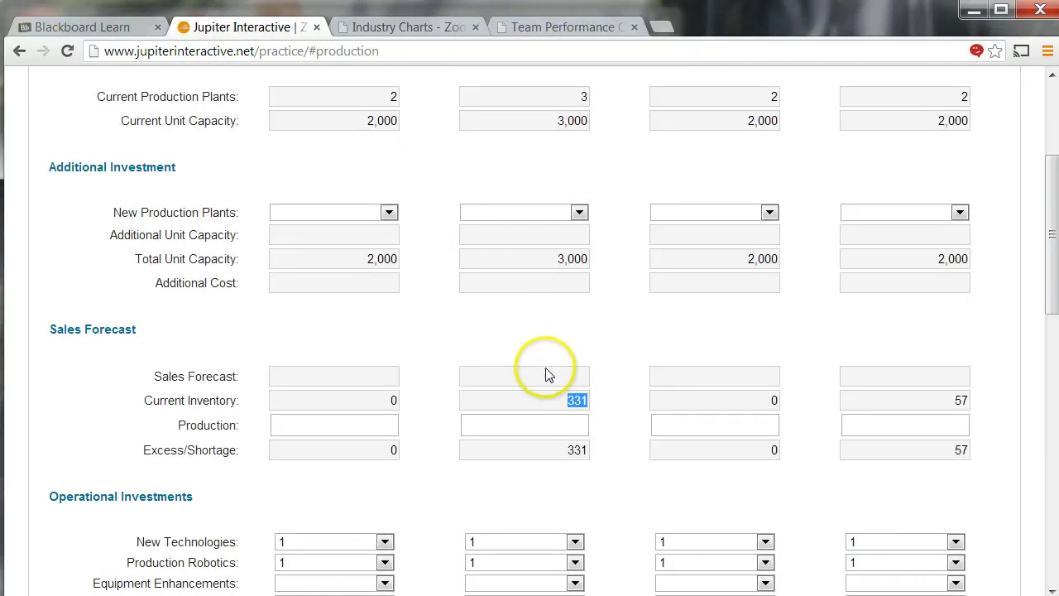
{"action": "scroll", "coordinate": [538, 371], "scroll_direction": "down", "scroll_amount": 1}
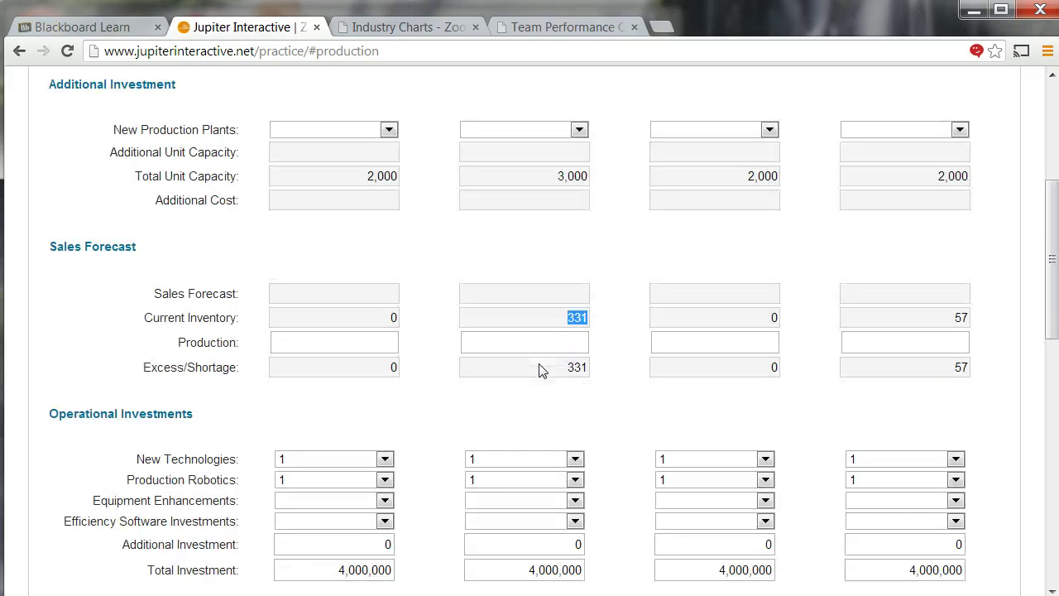
{"action": "scroll", "coordinate": [538, 362], "scroll_direction": "up", "scroll_amount": 4}
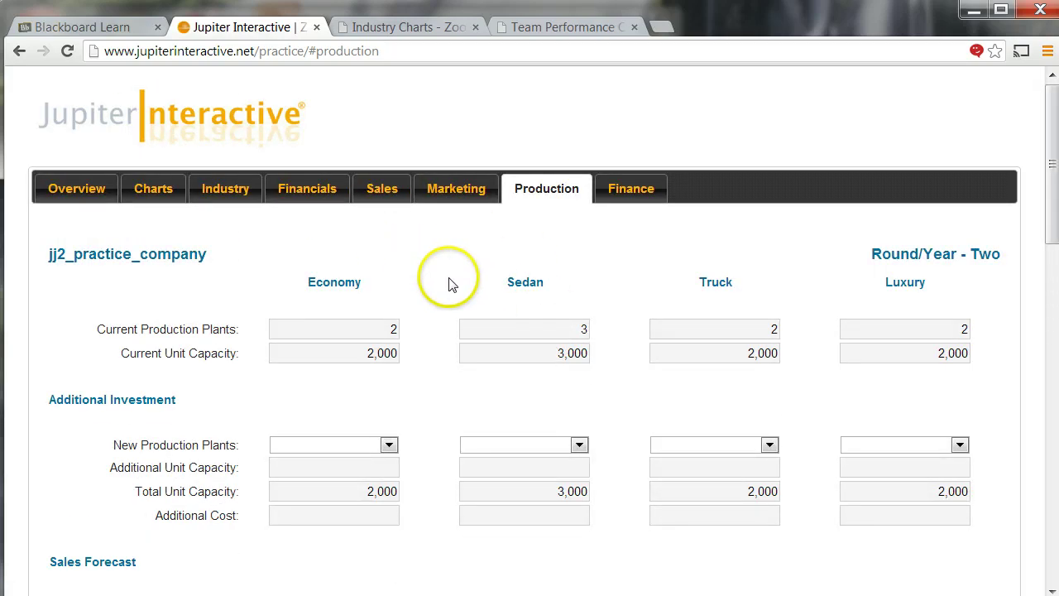
- Scroll through the Industry page's Year 1 tables for the computer players
{"action": "left_click", "coordinate": [228, 190]}
{"action": "scroll", "coordinate": [286, 302], "scroll_direction": "down", "scroll_amount": 2}
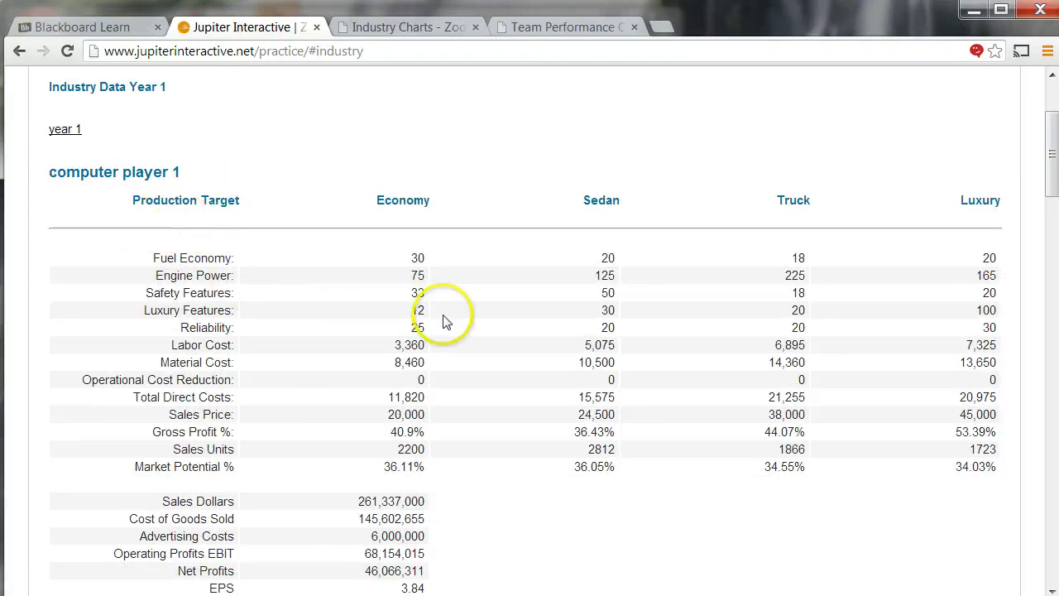
{"action": "scroll", "coordinate": [383, 342], "scroll_direction": "down", "scroll_amount": 4}
{"action": "scroll", "coordinate": [373, 333], "scroll_direction": "up", "scroll_amount": 3}
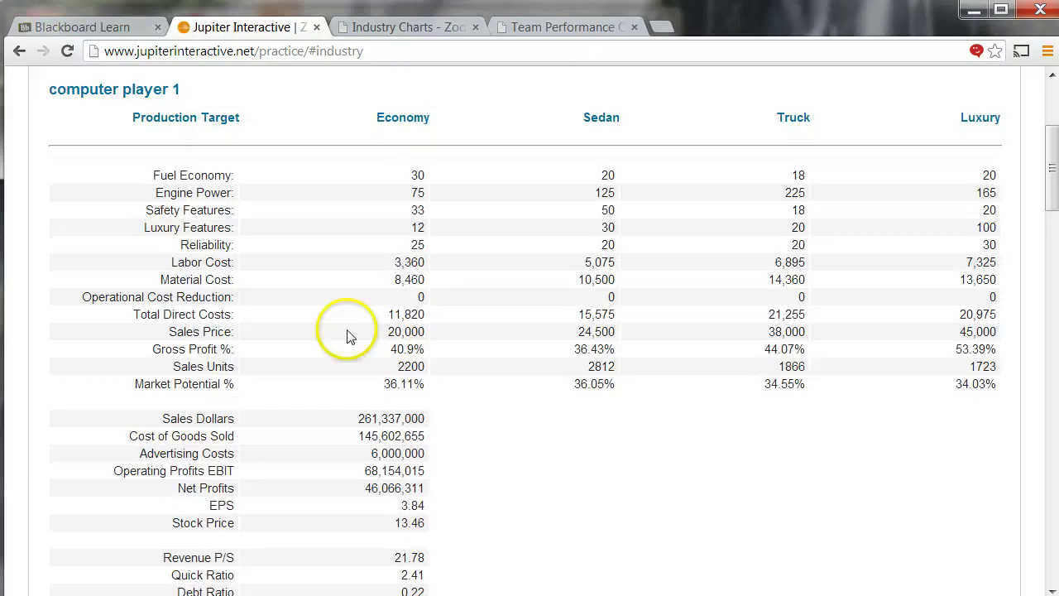
{"action": "scroll", "coordinate": [348, 335], "scroll_direction": "down", "scroll_amount": 8}
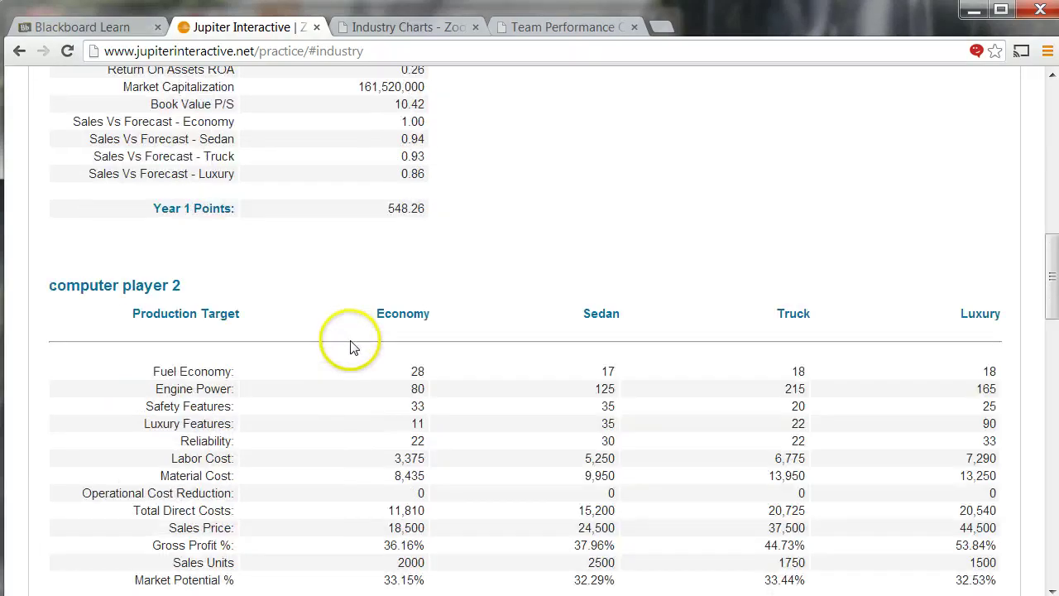
{"action": "scroll", "coordinate": [354, 344], "scroll_direction": "down", "scroll_amount": 2}
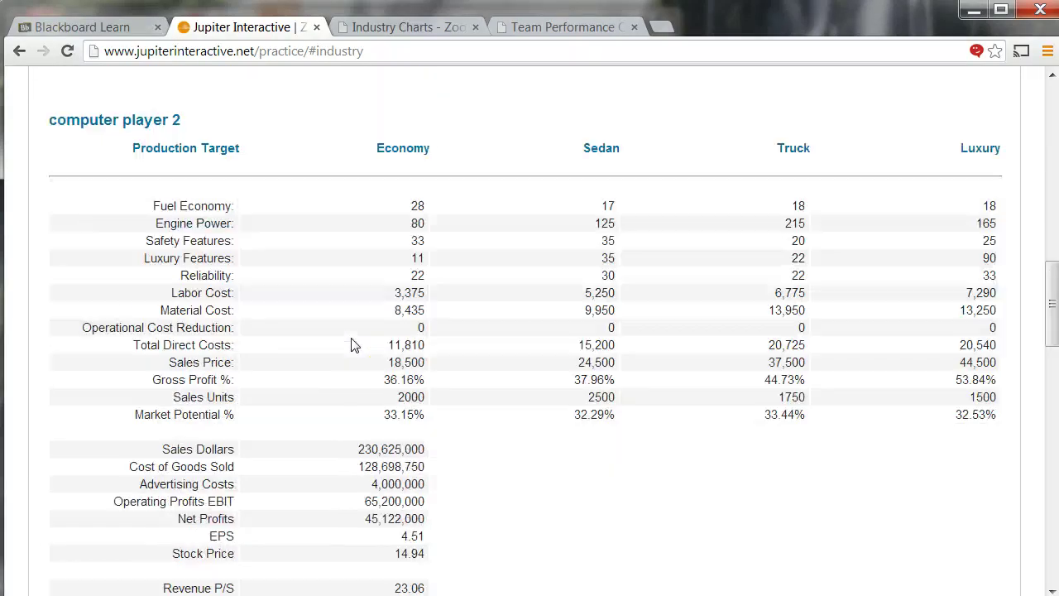
{"action": "scroll", "coordinate": [352, 345], "scroll_direction": "up", "scroll_amount": 10}
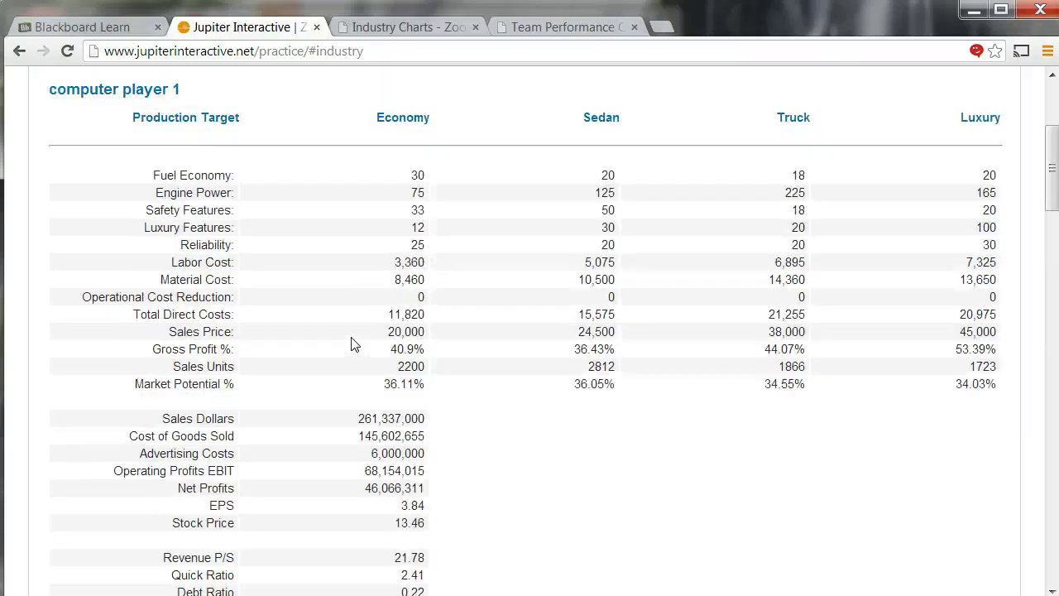
{"action": "scroll", "coordinate": [348, 335], "scroll_direction": "up", "scroll_amount": 1}
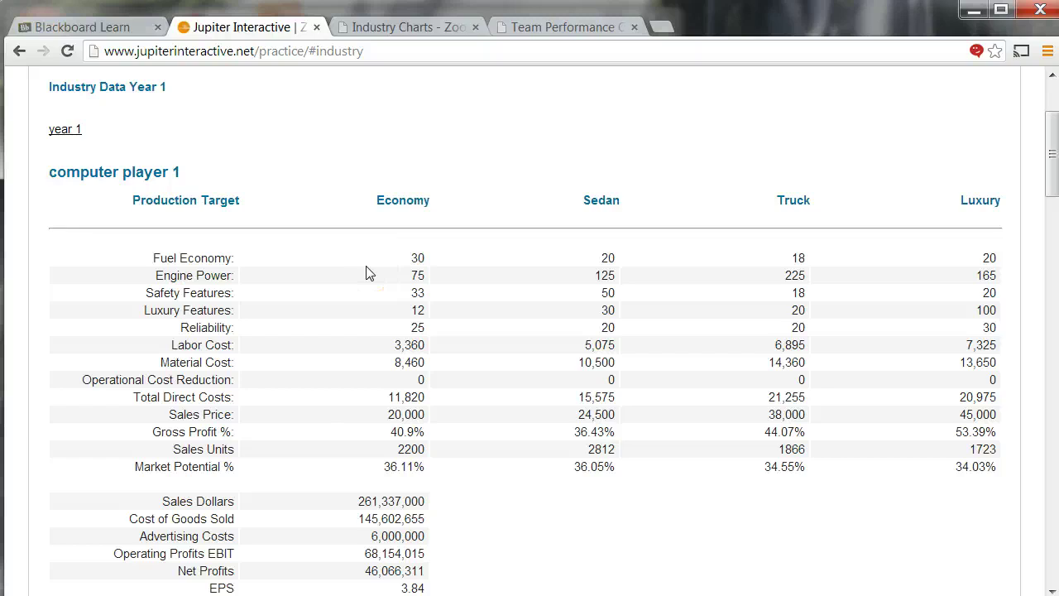
- Highlight computer player 1's production targets, then bring up the income statement showing 53,730,542 net profits
{"action": "left_click_drag", "start_coordinate": [158, 248], "coordinate": [408, 469]}
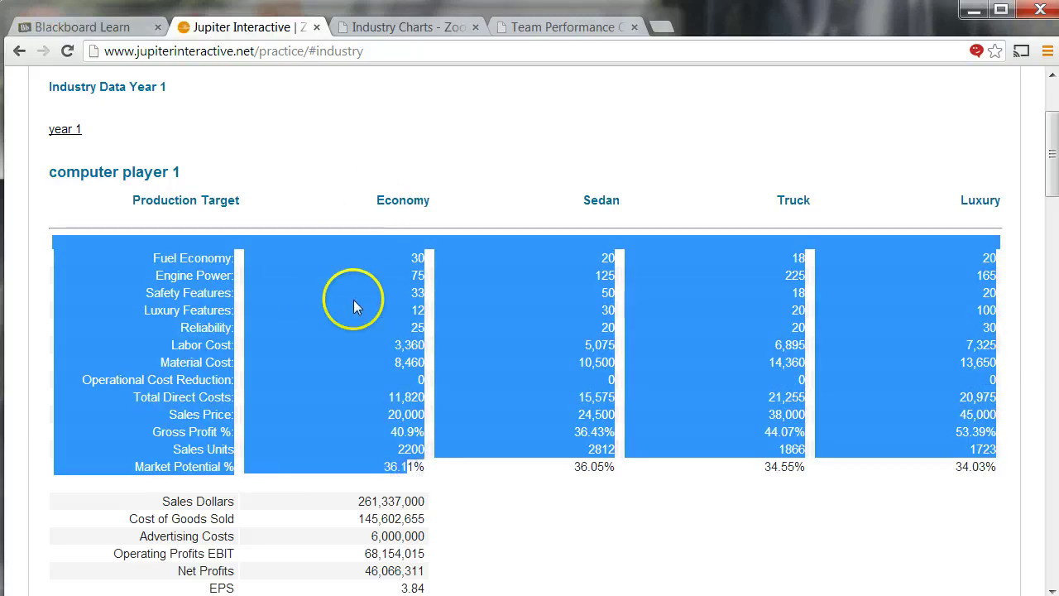
{"action": "scroll", "coordinate": [352, 312], "scroll_direction": "down", "scroll_amount": 2}
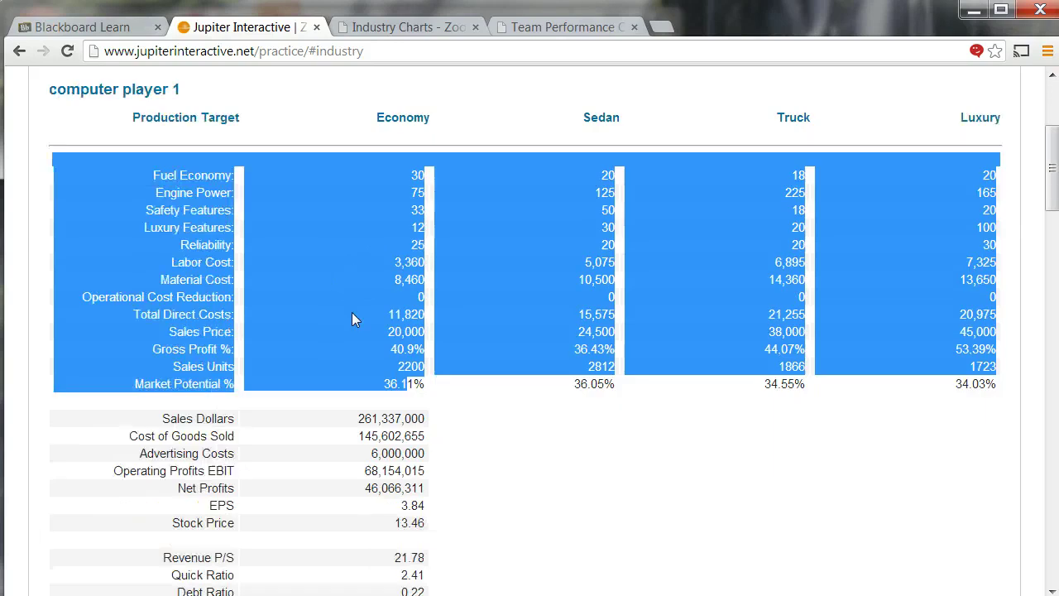
{"action": "left_click", "coordinate": [369, 360]}
{"action": "scroll", "coordinate": [368, 364], "scroll_direction": "down", "scroll_amount": 5}
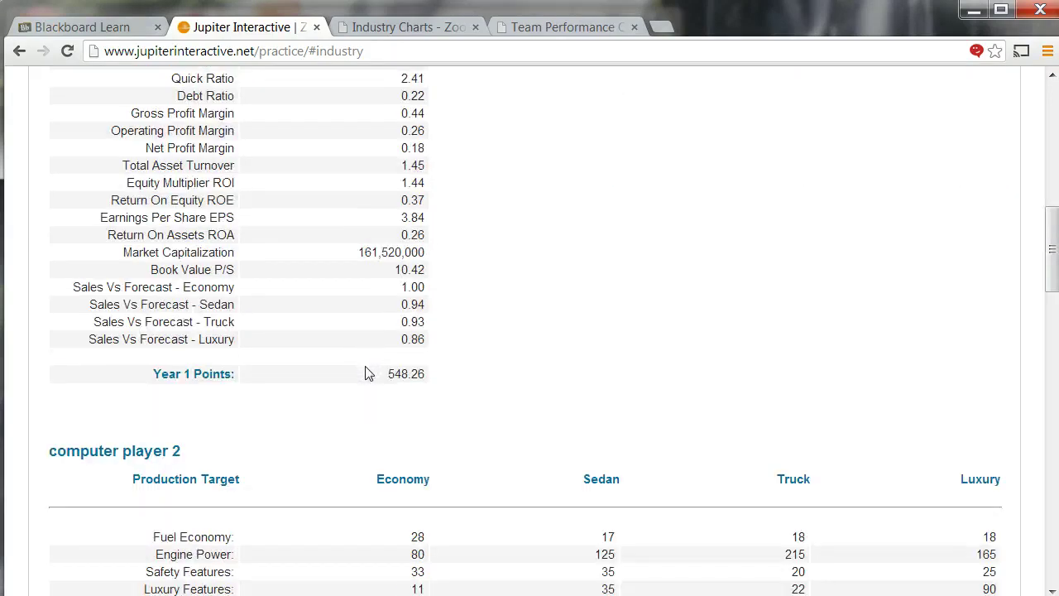
{"action": "scroll", "coordinate": [364, 373], "scroll_direction": "down", "scroll_amount": 4}
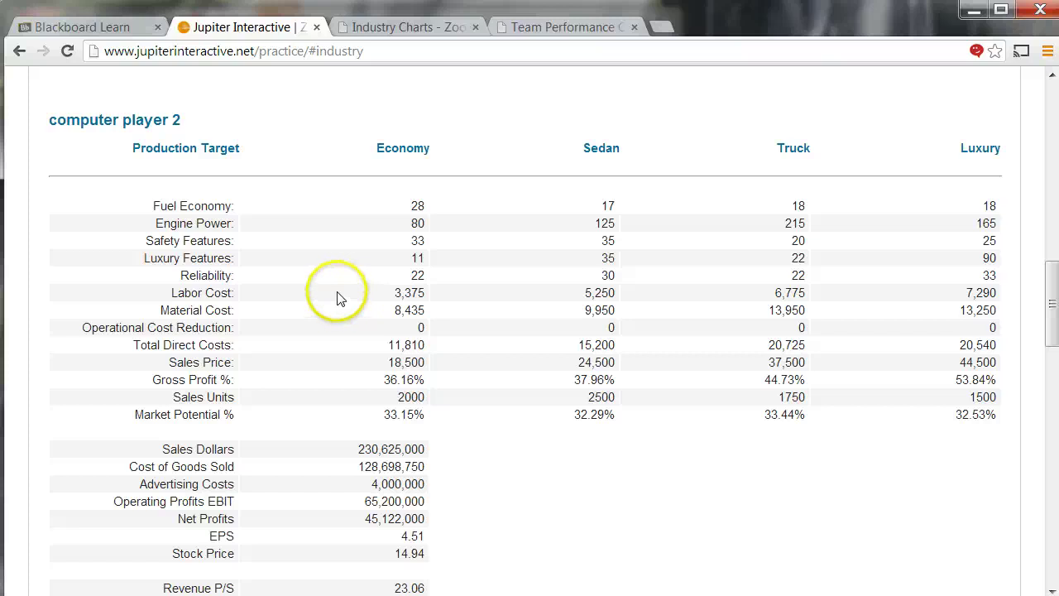
{"action": "scroll", "coordinate": [337, 298], "scroll_direction": "up", "scroll_amount": 15}
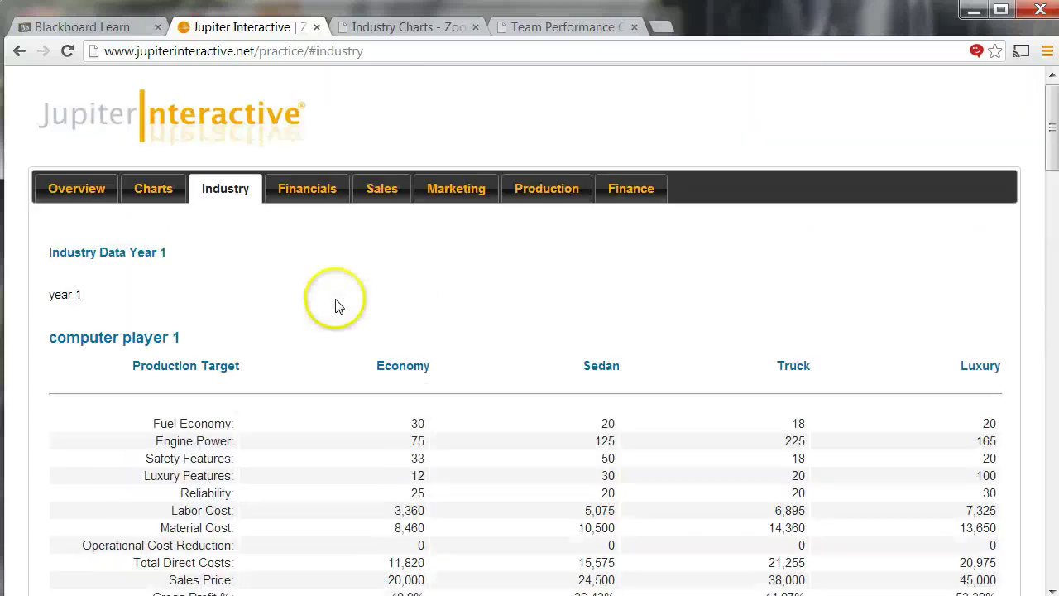
{"action": "left_click", "coordinate": [320, 198]}
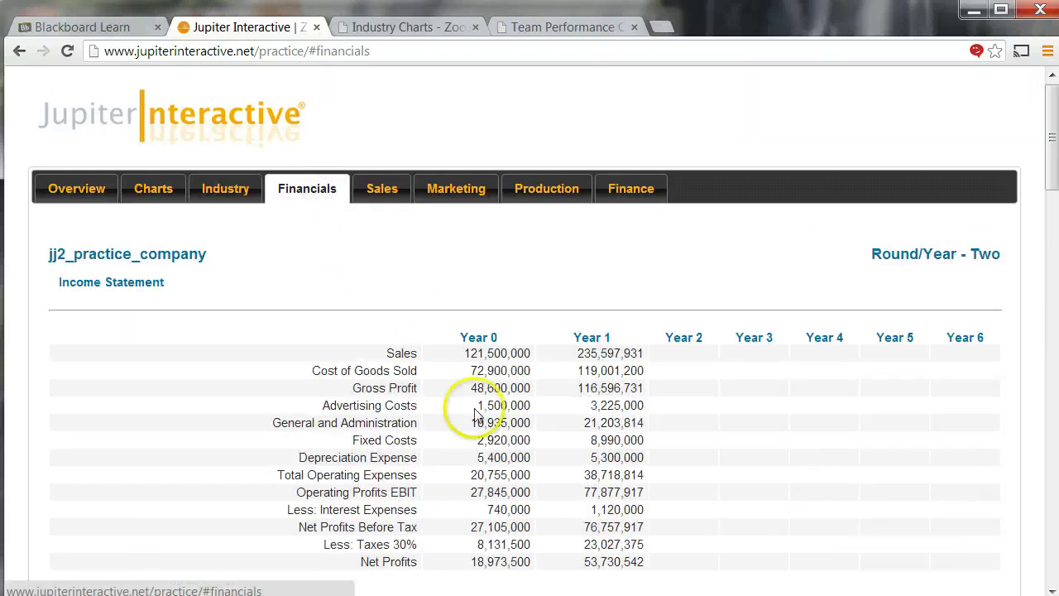
- Enter the Economy vehicle's design specs, reliability 33, price 20,500 and sales forecast 3,000
{"action": "left_click", "coordinate": [389, 201]}
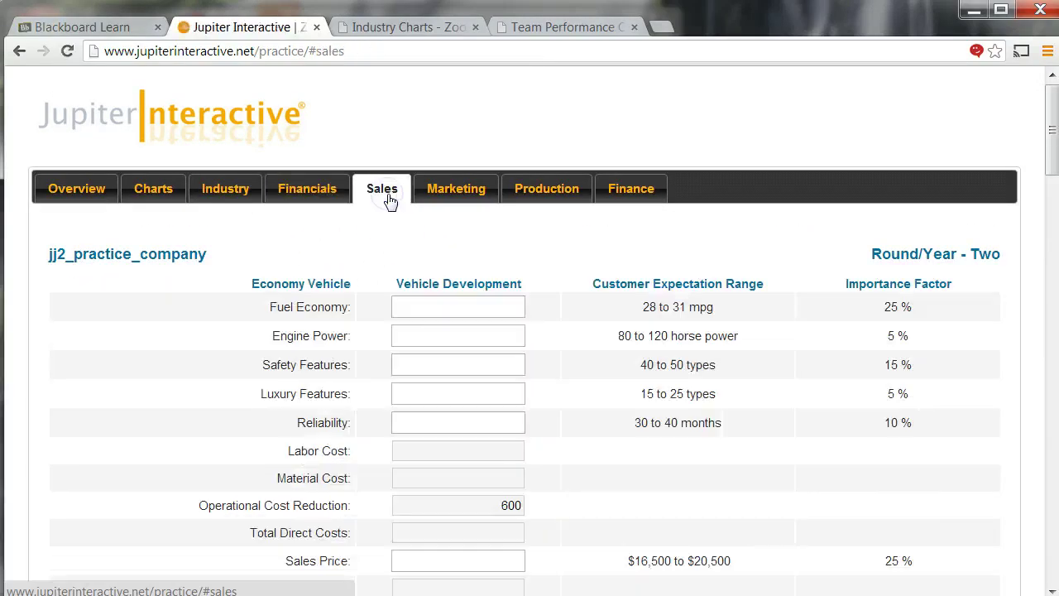
{"action": "left_click", "coordinate": [425, 305]}
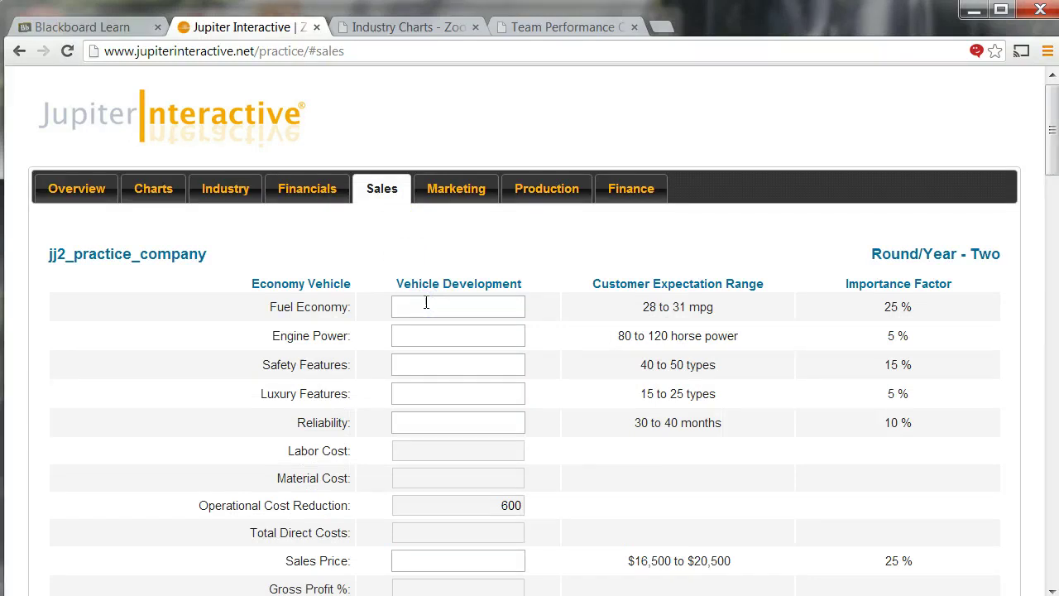
{"action": "type", "text": "4"}
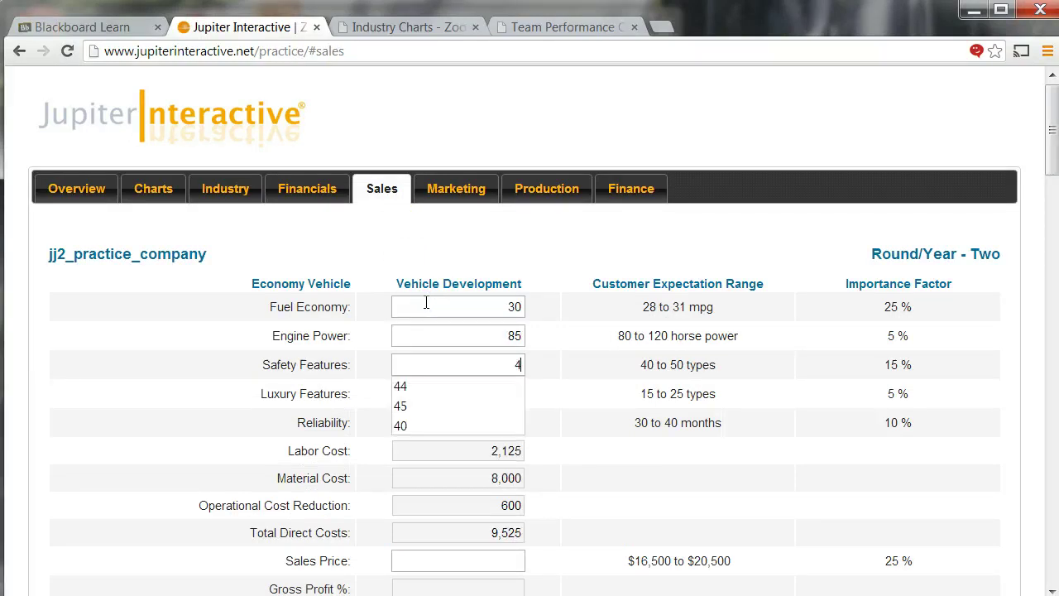
{"action": "type", "text": "18"}
{"action": "key", "text": "Tab"}
{"action": "type", "text": "33"}
{"action": "key", "text": "Tab"}
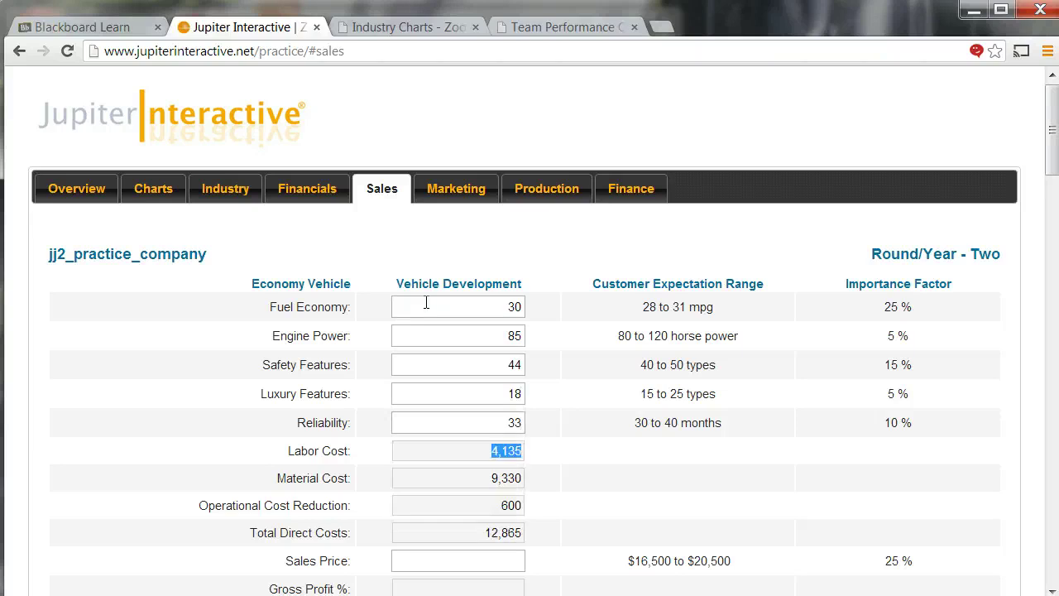
{"action": "type", "text": "20500"}
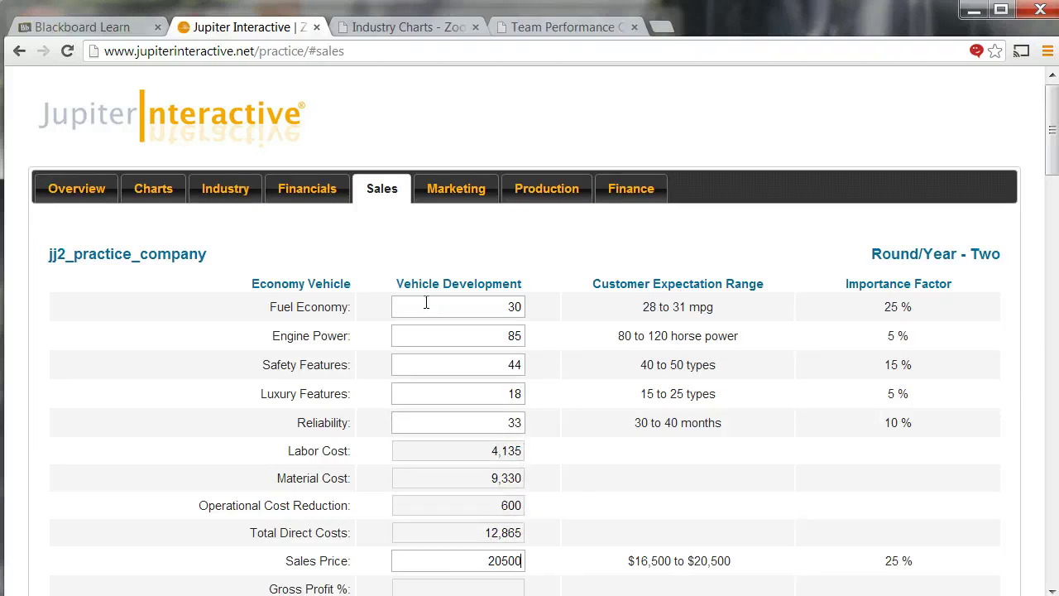
{"action": "scroll", "coordinate": [425, 308], "scroll_direction": "down", "scroll_amount": 2}
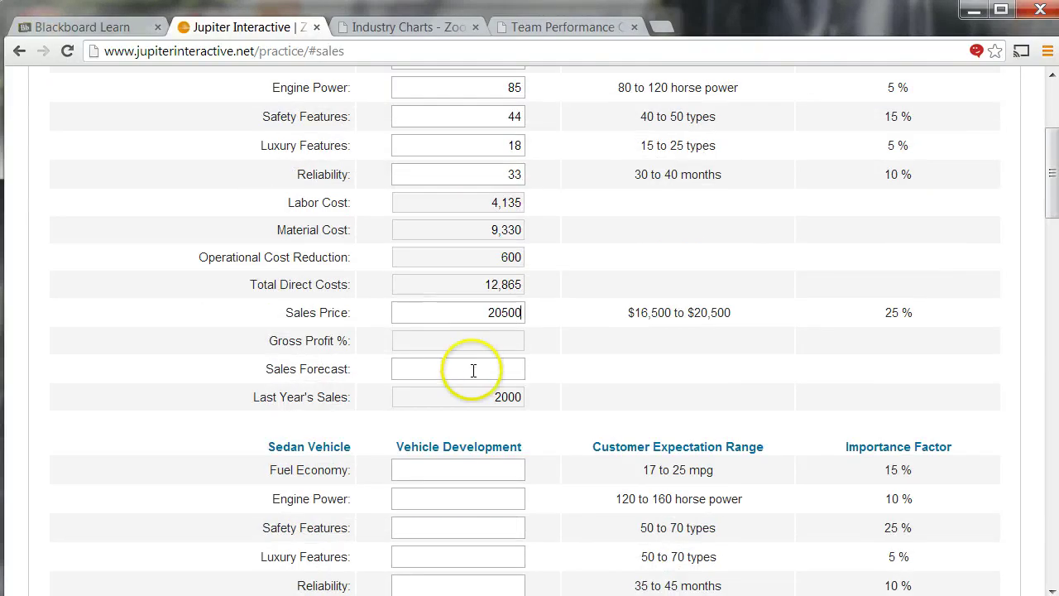
{"action": "left_click", "coordinate": [473, 369]}
{"action": "type", "text": "3000"}
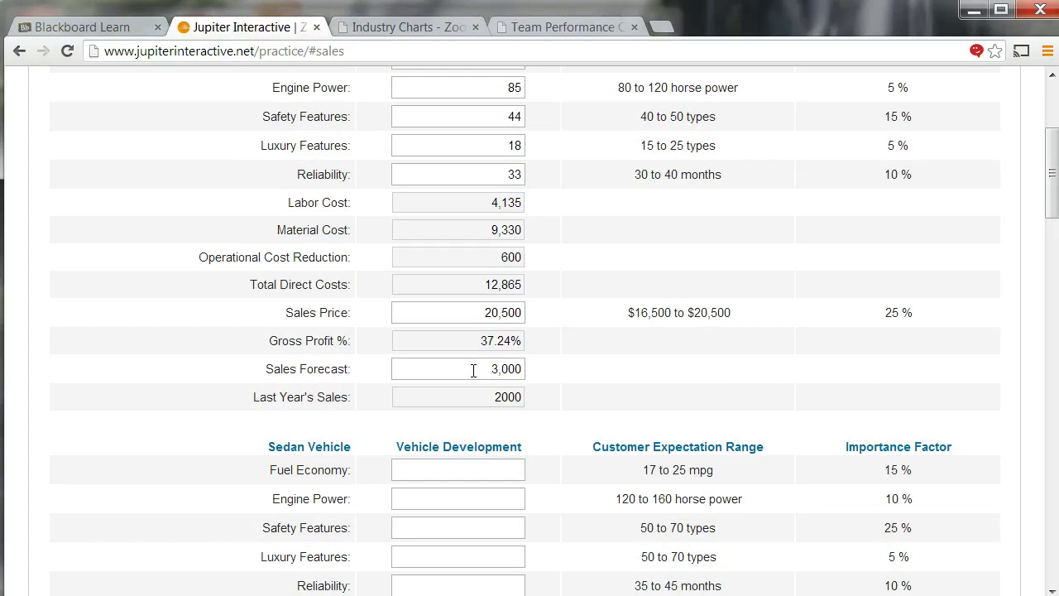
- Set the Sedan to 20 mpg, 125 hp, safety 50, reliability 35, price 28,000, forecast 2,800
{"action": "scroll", "coordinate": [142, 386], "scroll_direction": "down", "scroll_amount": 3}
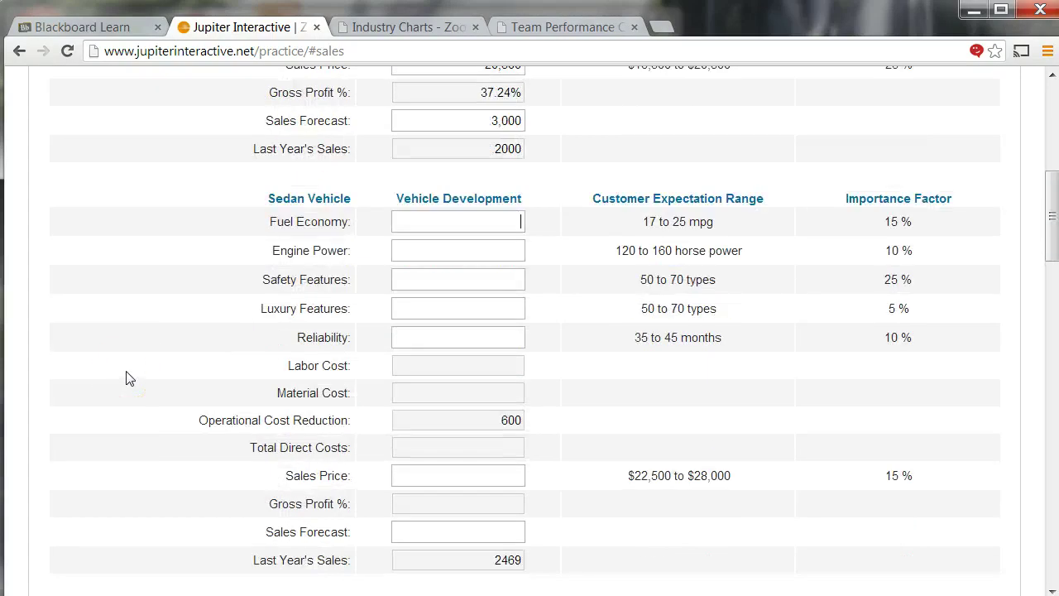
{"action": "type", "text": "20"}
{"action": "key", "text": "Tab"}
{"action": "type", "text": "125"}
{"action": "key", "text": "Tab"}
{"action": "type", "text": "5"}
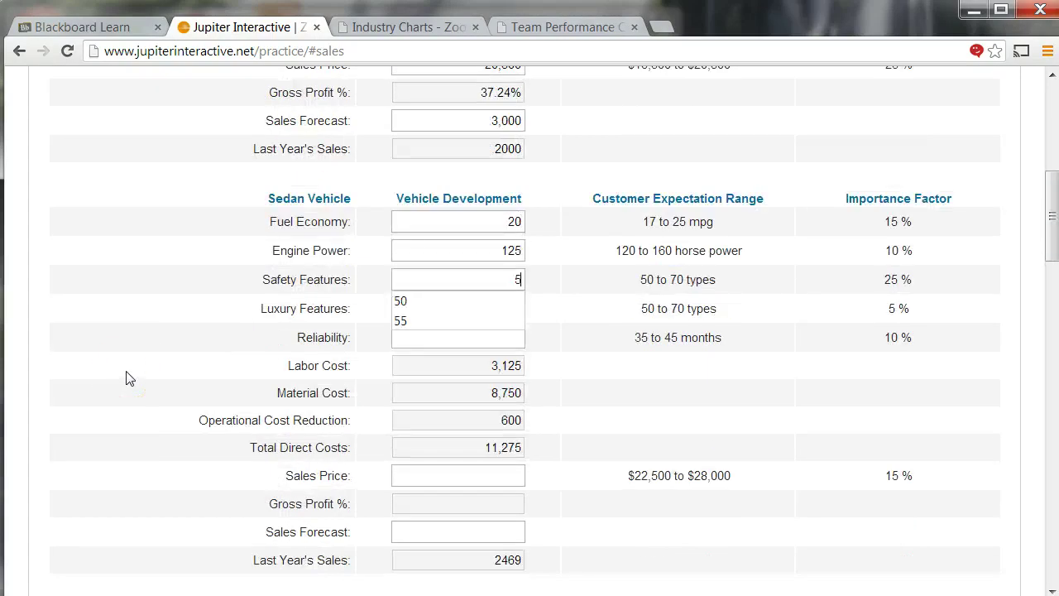
{"action": "type", "text": "0"}
{"action": "key", "text": "Tab"}
{"action": "type", "text": "535"}
{"action": "key", "text": "Tab"}
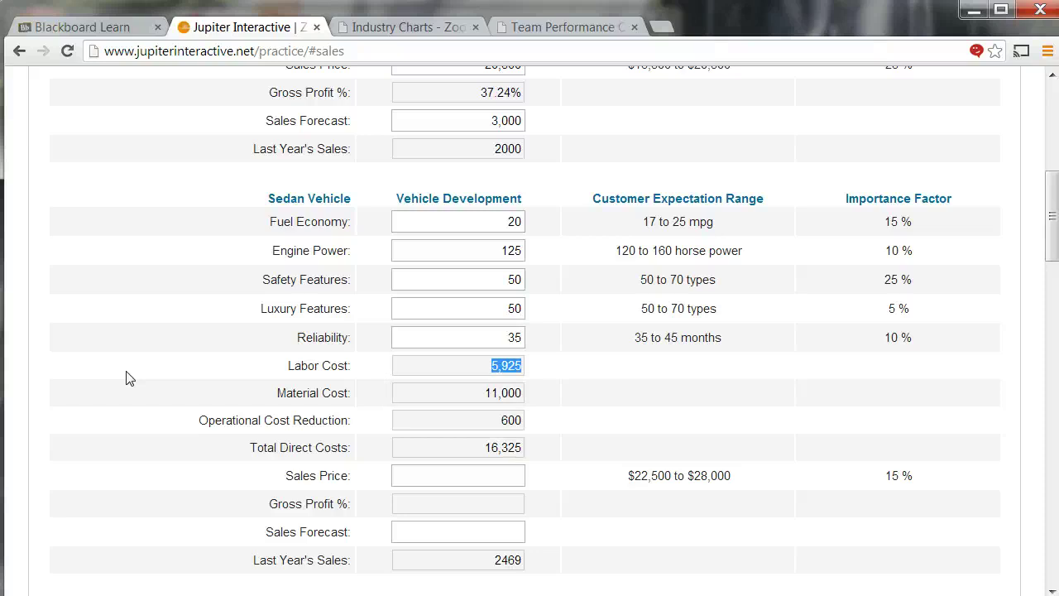
{"action": "type", "text": "28,000"}
{"action": "key", "text": "Tab"}
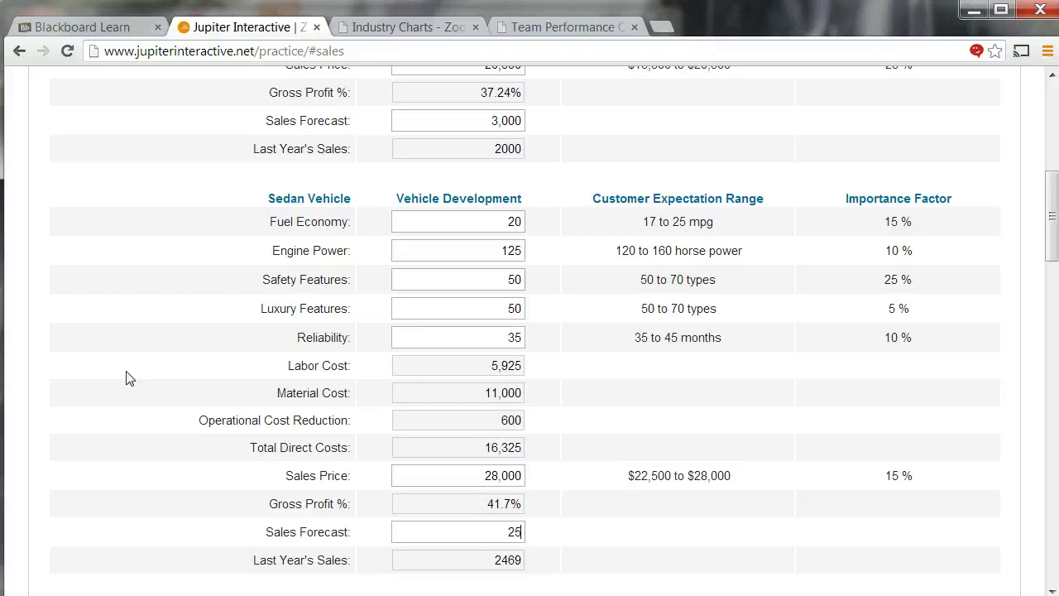
{"action": "type", "text": "25"}
{"action": "key", "text": "BackSpace"}
{"action": "type", "text": "2"}
{"action": "key", "text": "BackSpace"}
{"action": "type", "text": "800"}
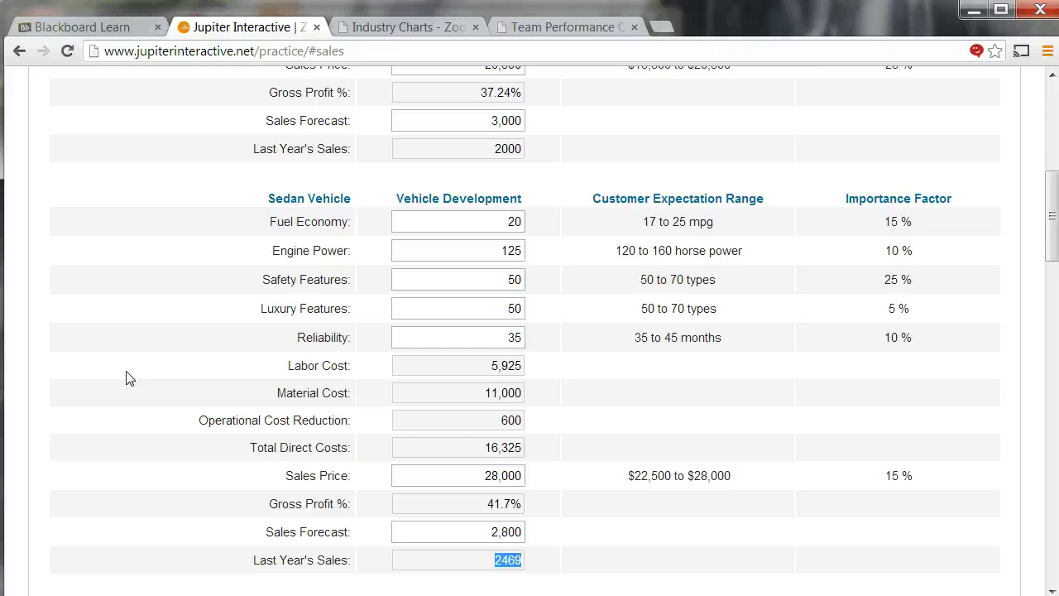
- Set the Truck to 200 hp, 33 reliability, price 41,250 and forecast 2,000 units
{"action": "scroll", "coordinate": [128, 378], "scroll_direction": "down", "scroll_amount": 5}
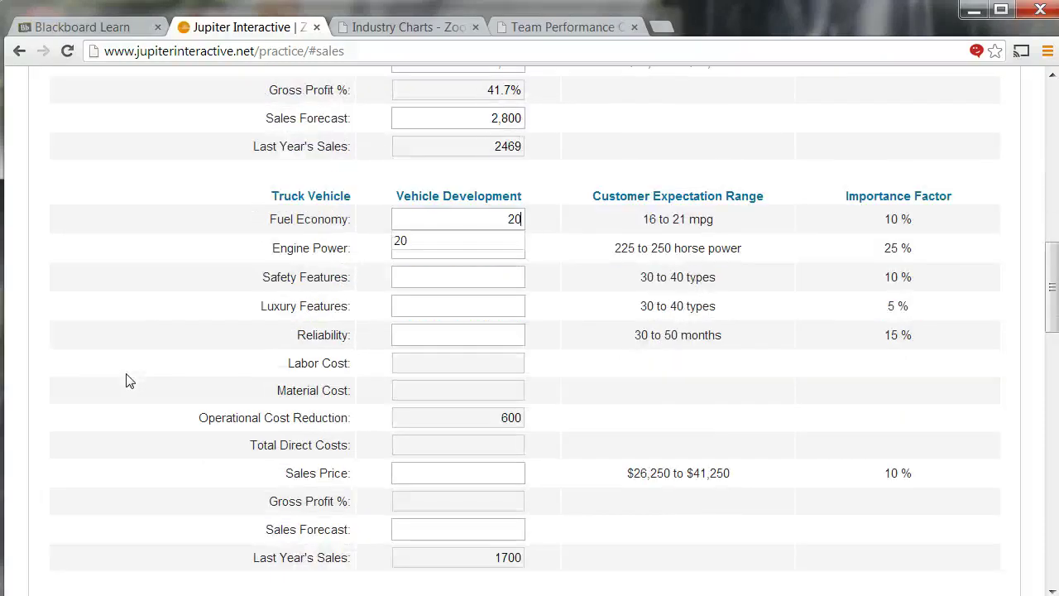
{"action": "type", "text": "200"}
{"action": "key", "text": "Tab"}
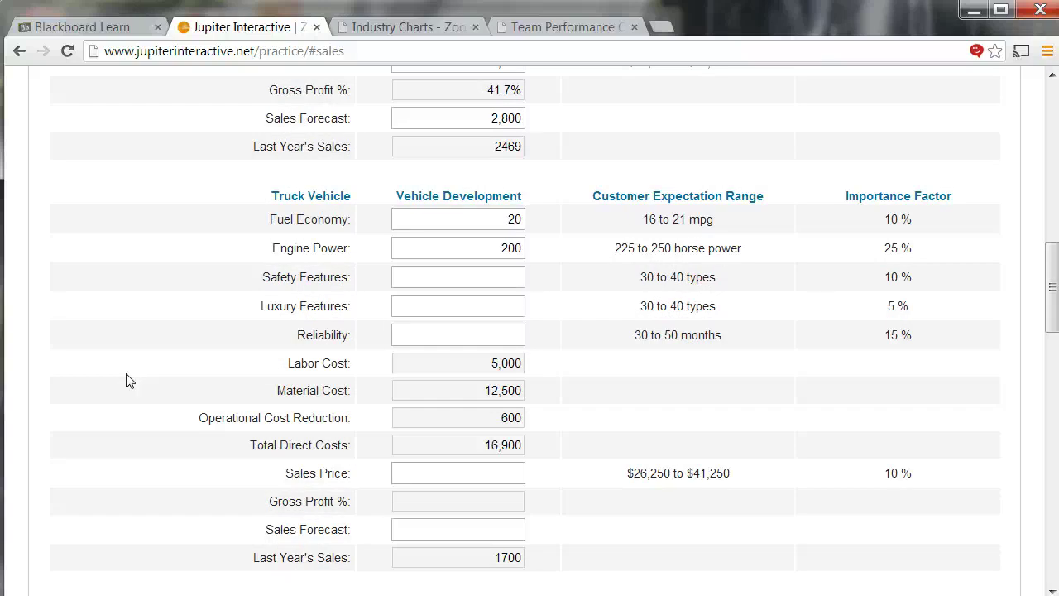
{"action": "type", "text": "33"}
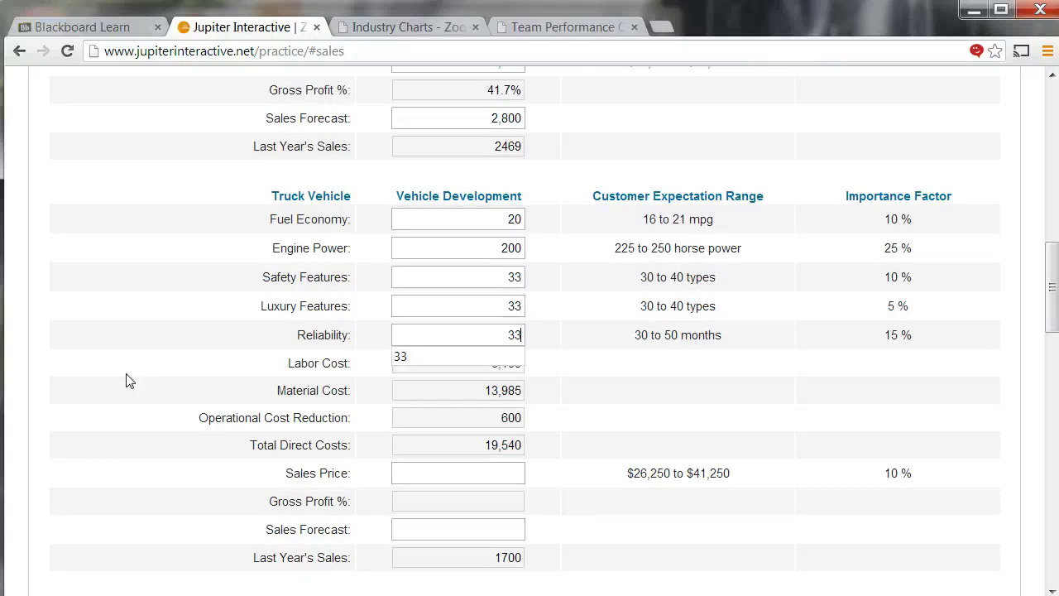
{"action": "key", "text": "Tab"}
{"action": "type", "text": "412"}
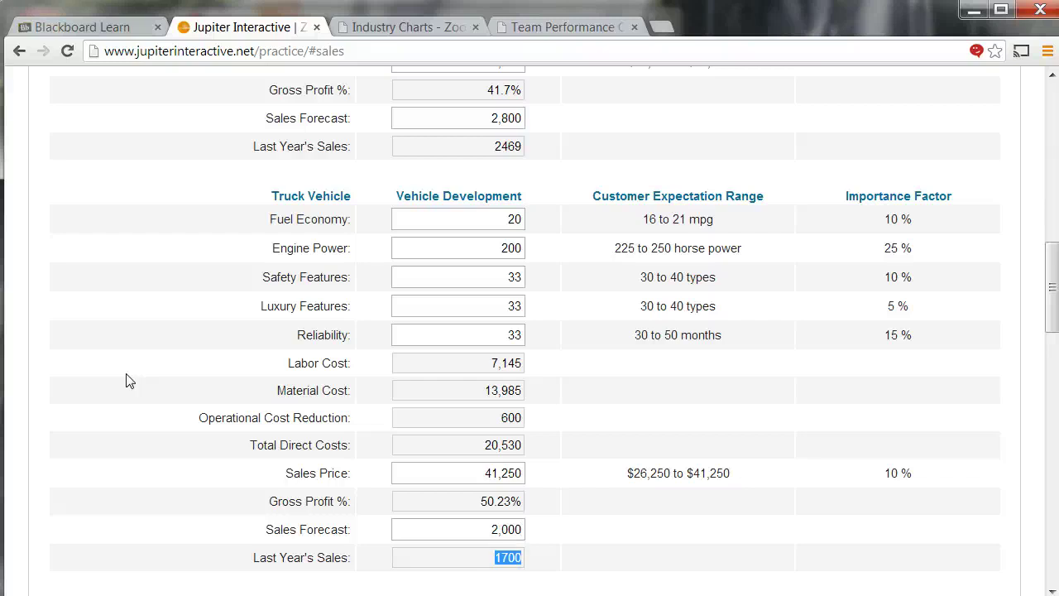
{"action": "scroll", "coordinate": [128, 380], "scroll_direction": "down", "scroll_amount": 5}
{"action": "scroll", "coordinate": [137, 381], "scroll_direction": "down", "scroll_amount": 1}
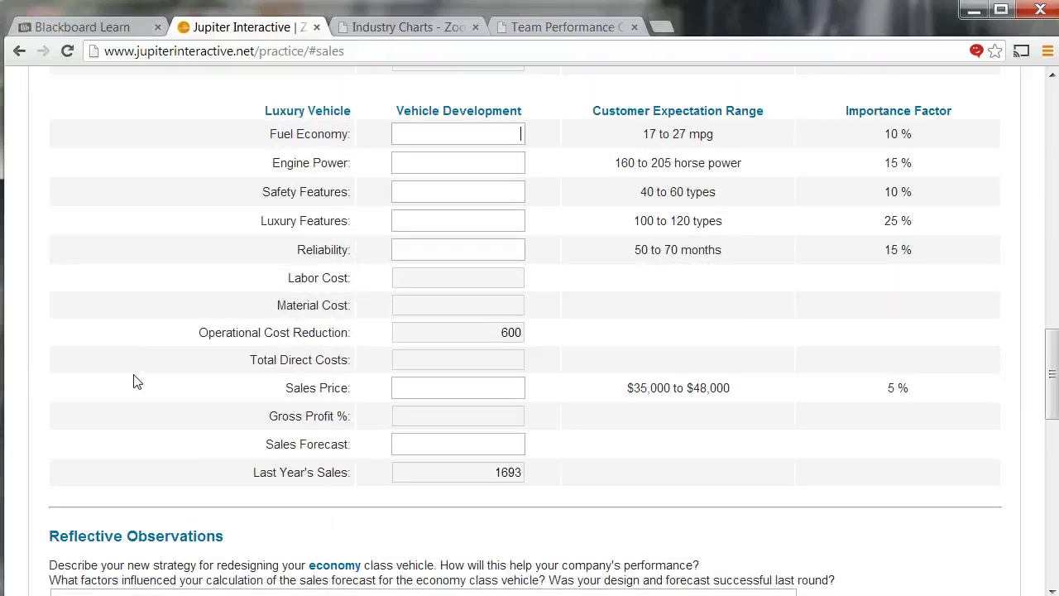
{"action": "type", "text": "25"}
{"action": "key", "text": "Tab"}
{"action": "type", "text": "15"}
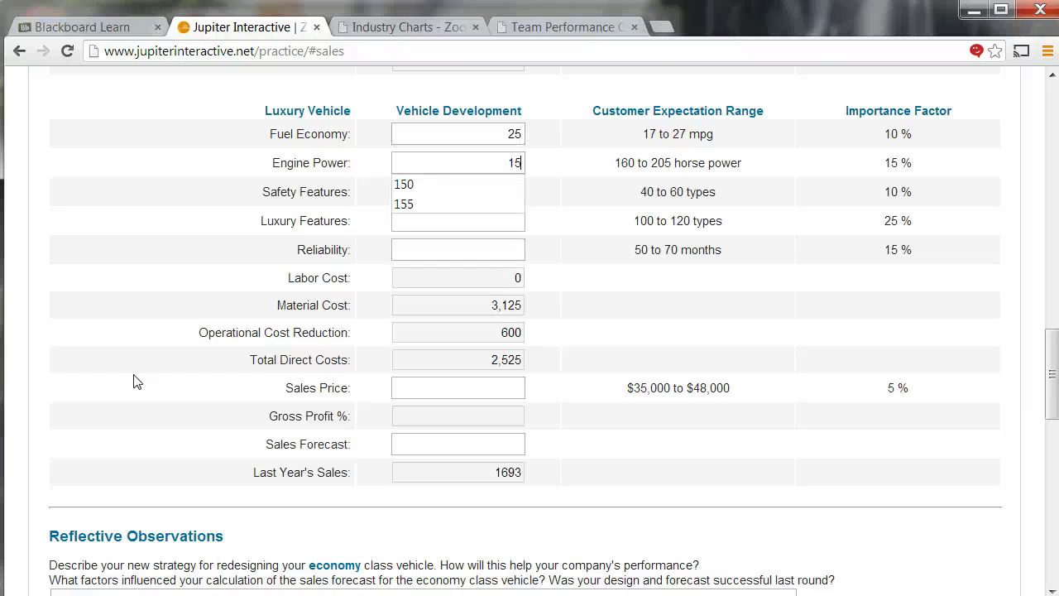
{"action": "type", "text": "0"}
{"action": "key", "text": "Tab"}
{"action": "type", "text": "44"}
{"action": "key", "text": "Tab"}
{"action": "type", "text": "1"}
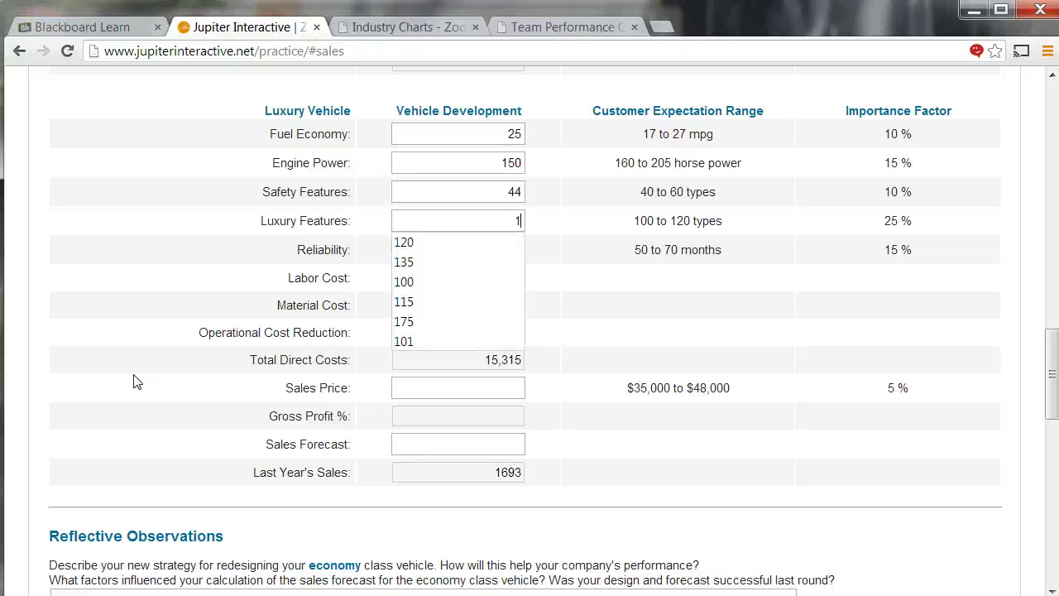
{"action": "type", "text": "00"}
{"action": "key", "text": "Tab"}
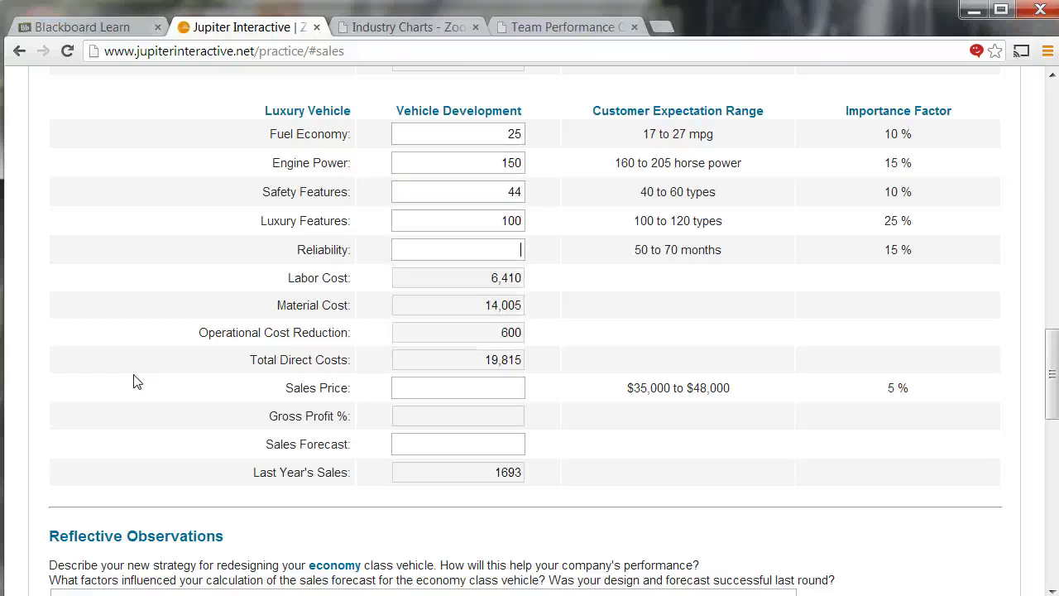
{"action": "type", "text": "55"}
{"action": "key", "text": "Tab"}
{"action": "type", "text": "4802000"}
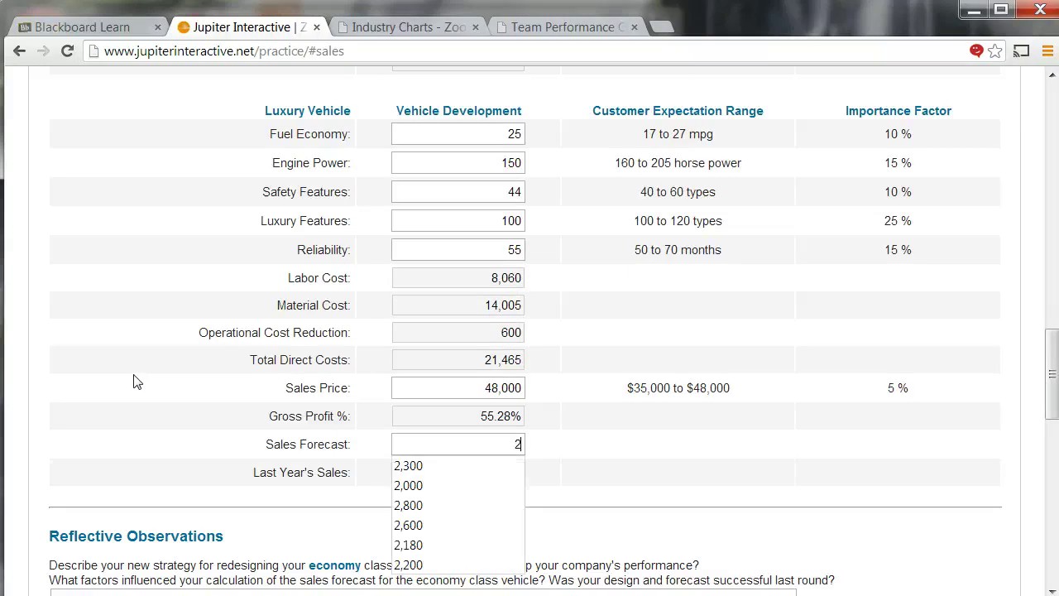
{"action": "scroll", "coordinate": [421, 324], "scroll_direction": "up", "scroll_amount": 7}
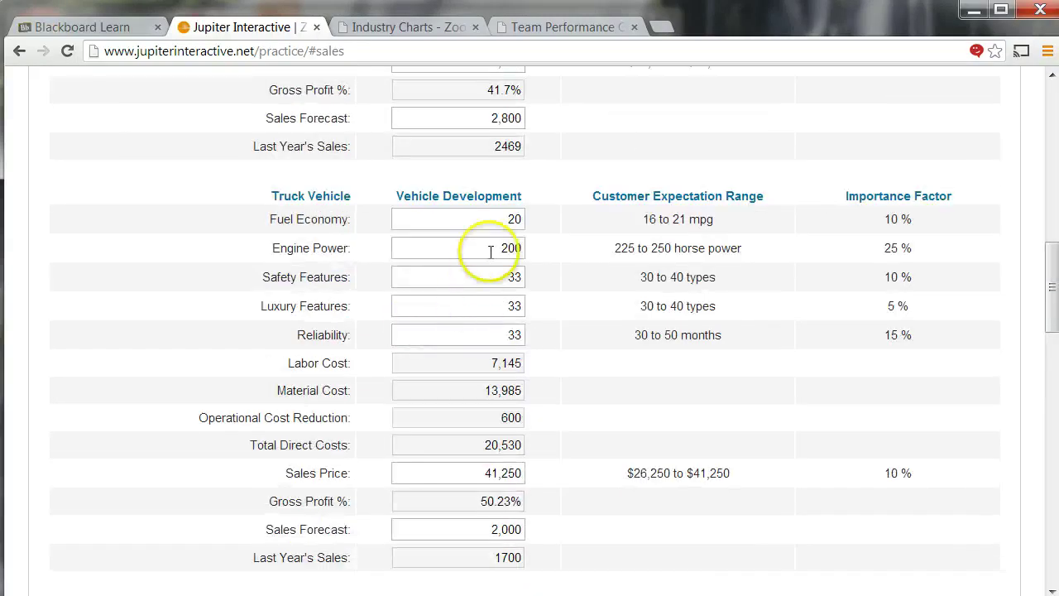
{"action": "double_click", "coordinate": [491, 252]}
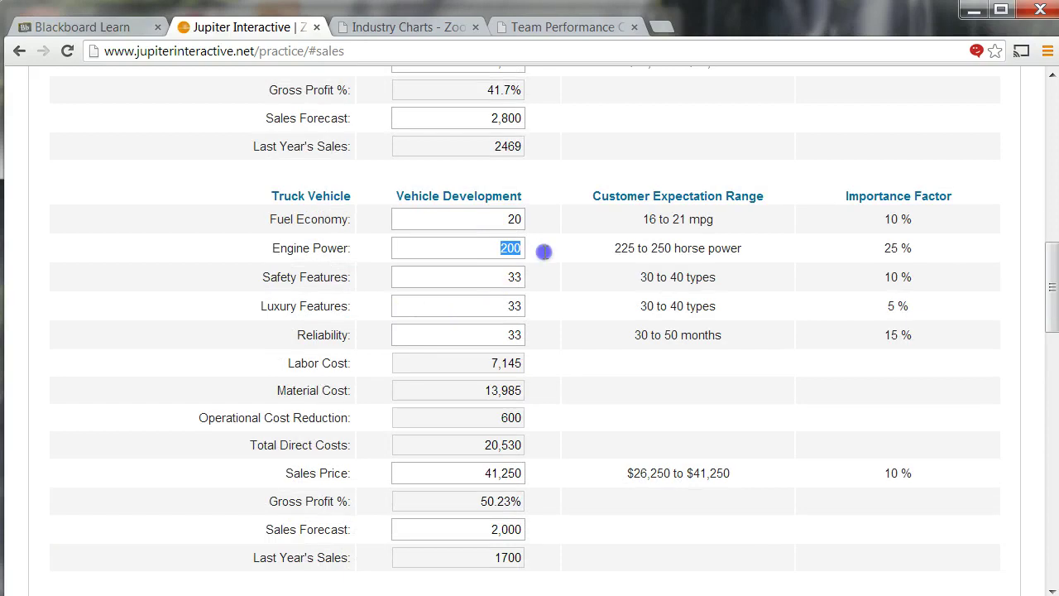
{"action": "type", "text": "175"}
{"action": "scroll", "coordinate": [530, 286], "scroll_direction": "up", "scroll_amount": 2}
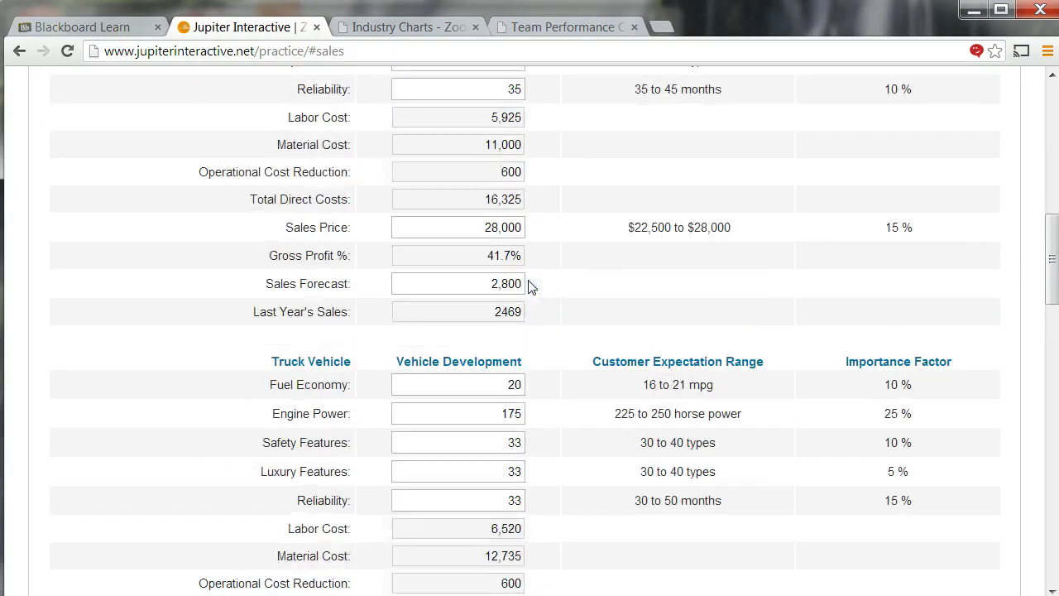
{"action": "scroll", "coordinate": [479, 277], "scroll_direction": "up", "scroll_amount": 1}
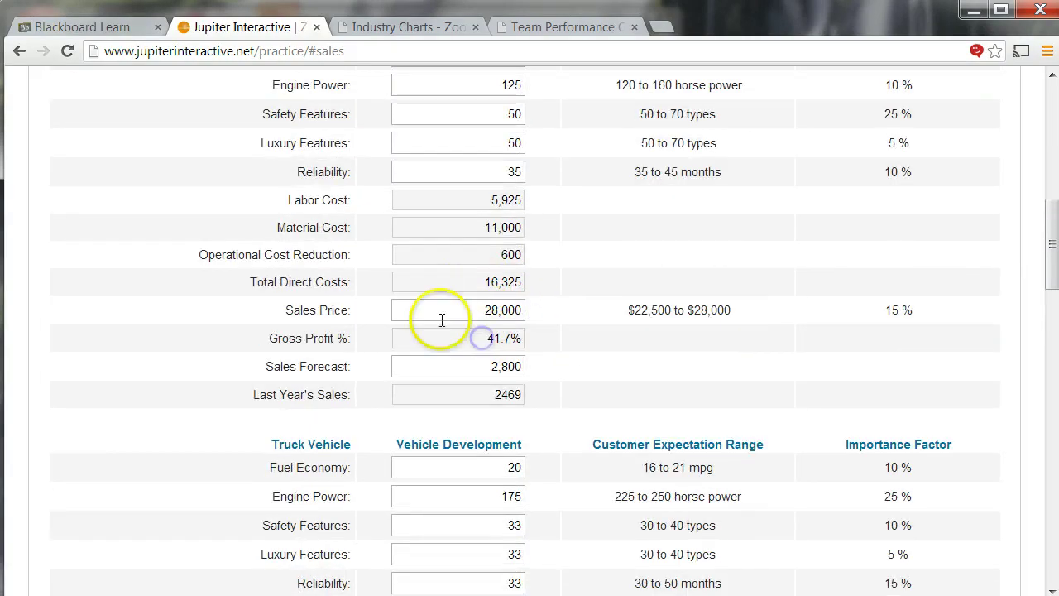
{"action": "scroll", "coordinate": [447, 323], "scroll_direction": "up", "scroll_amount": 1}
{"action": "left_click_drag", "start_coordinate": [185, 343], "coordinate": [352, 339]}
{"action": "left_click_drag", "start_coordinate": [449, 342], "coordinate": [543, 350]}
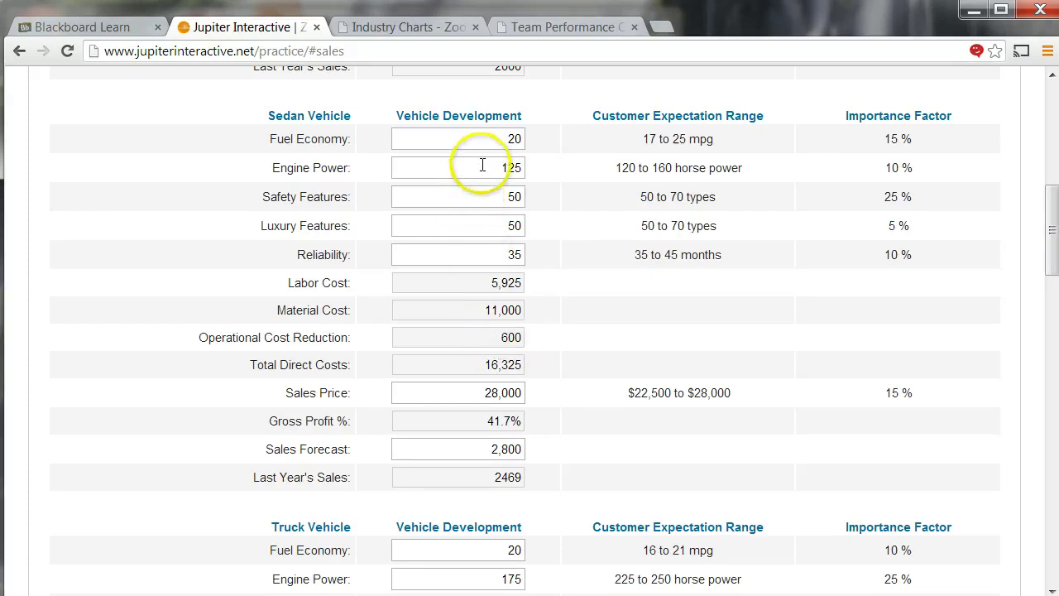
- Try new Sedan Engine Power values, dismissing the validation warnings that appear
{"action": "type", "text": "7"}
{"action": "left_click", "coordinate": [631, 266]}
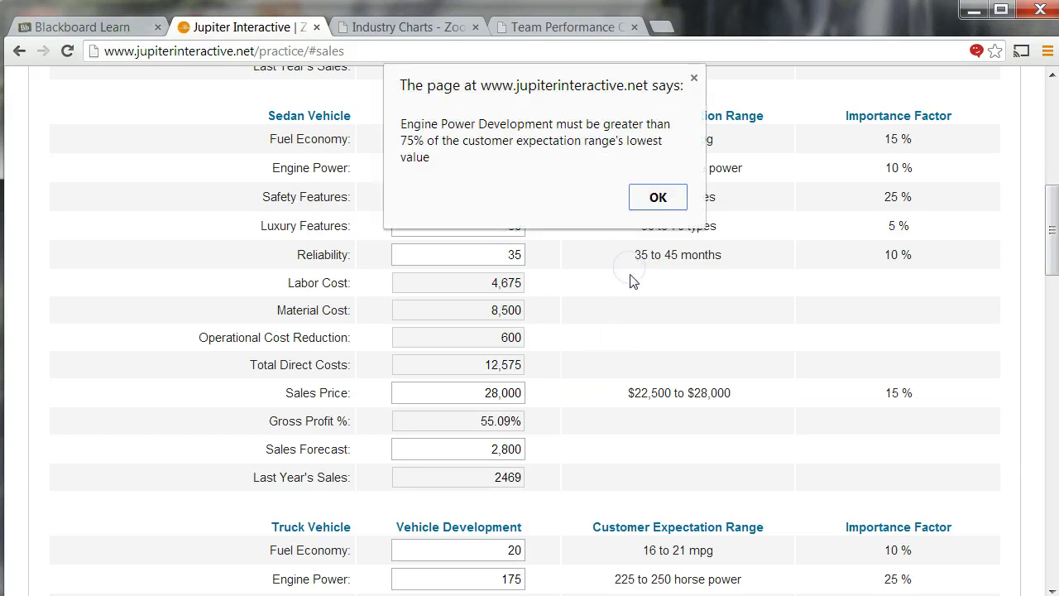
{"action": "left_click", "coordinate": [658, 199]}
{"action": "left_click", "coordinate": [520, 177]}
{"action": "key", "text": "BackSpace"}
{"action": "key", "text": "BackSpace"}
{"action": "type", "text": "8"}
{"action": "left_click", "coordinate": [550, 313]}
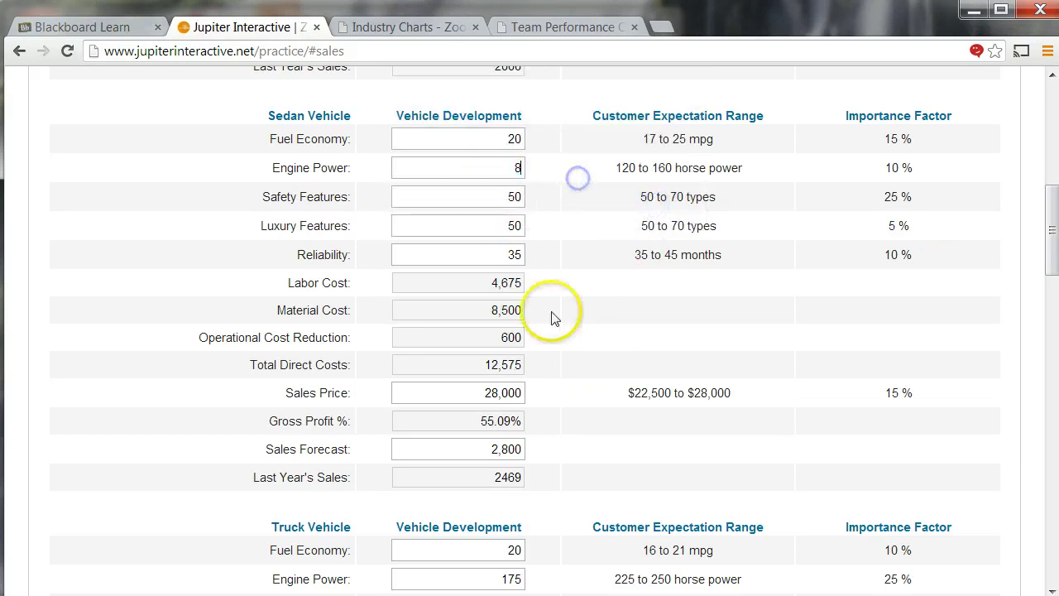
{"action": "left_click", "coordinate": [657, 197]}
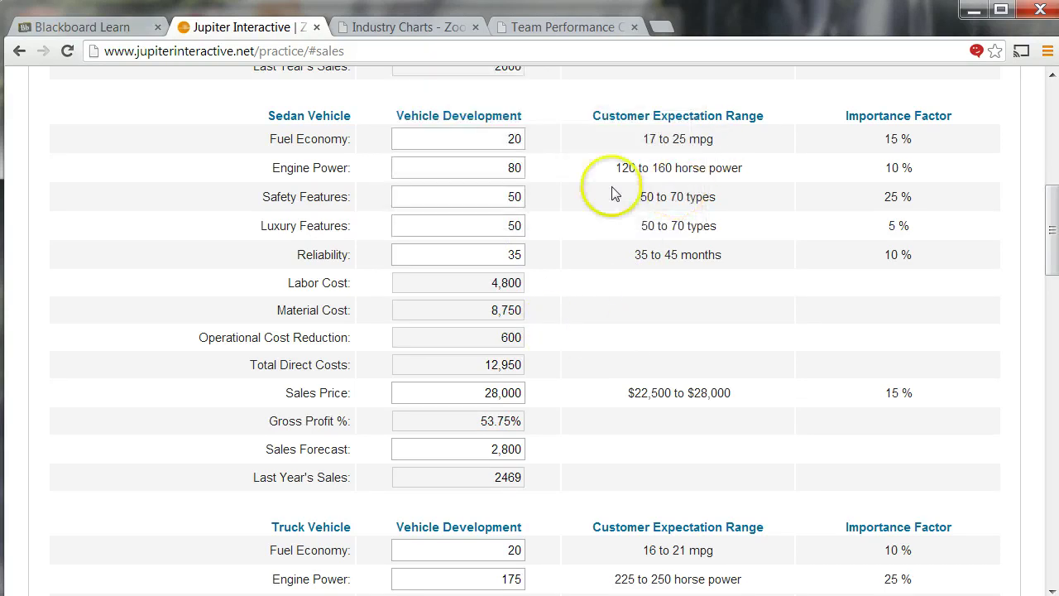
- Enter 90 as Sedan Engine Power so direct costs recalculate to 13,700 and gross profit 51.07%
{"action": "double_click", "coordinate": [515, 167]}
{"action": "type", "text": "90"}
{"action": "left_click", "coordinate": [564, 255]}
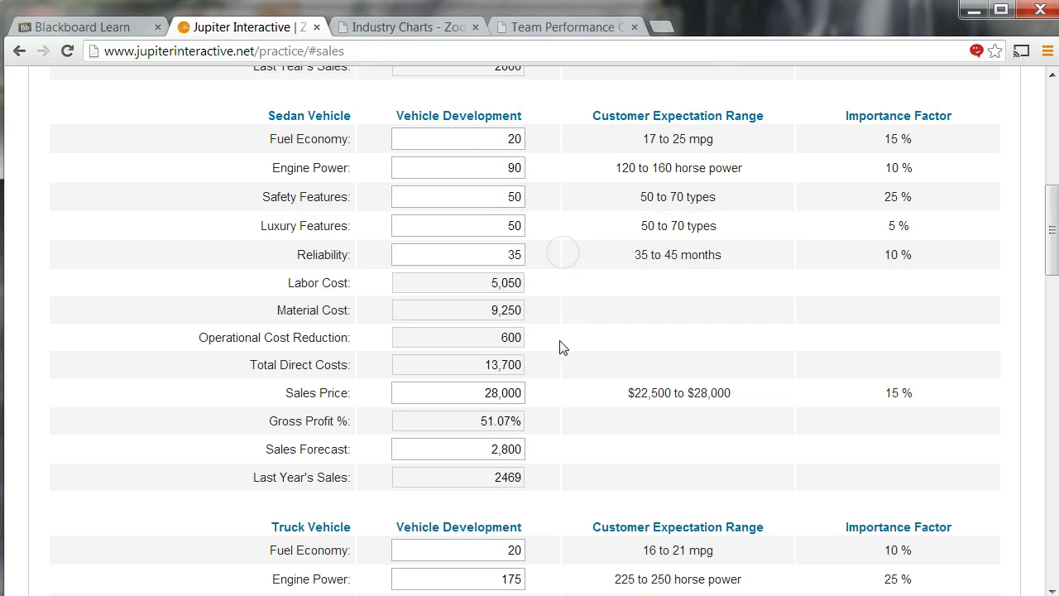
{"action": "left_click", "coordinate": [477, 424]}
{"action": "scroll", "coordinate": [447, 331], "scroll_direction": "up", "scroll_amount": 3}
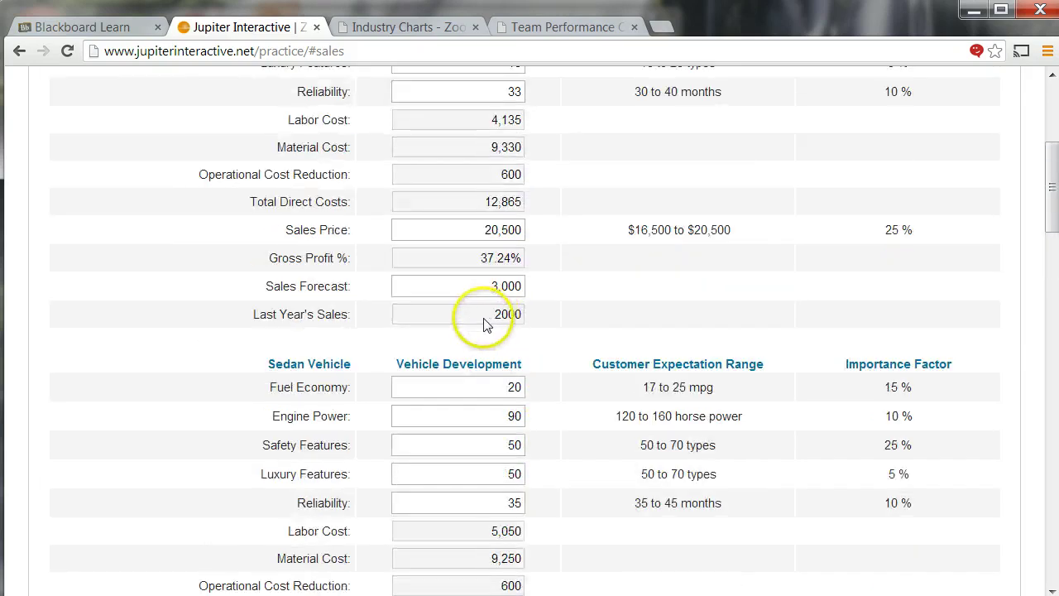
{"action": "scroll", "coordinate": [472, 279], "scroll_direction": "up", "scroll_amount": 3}
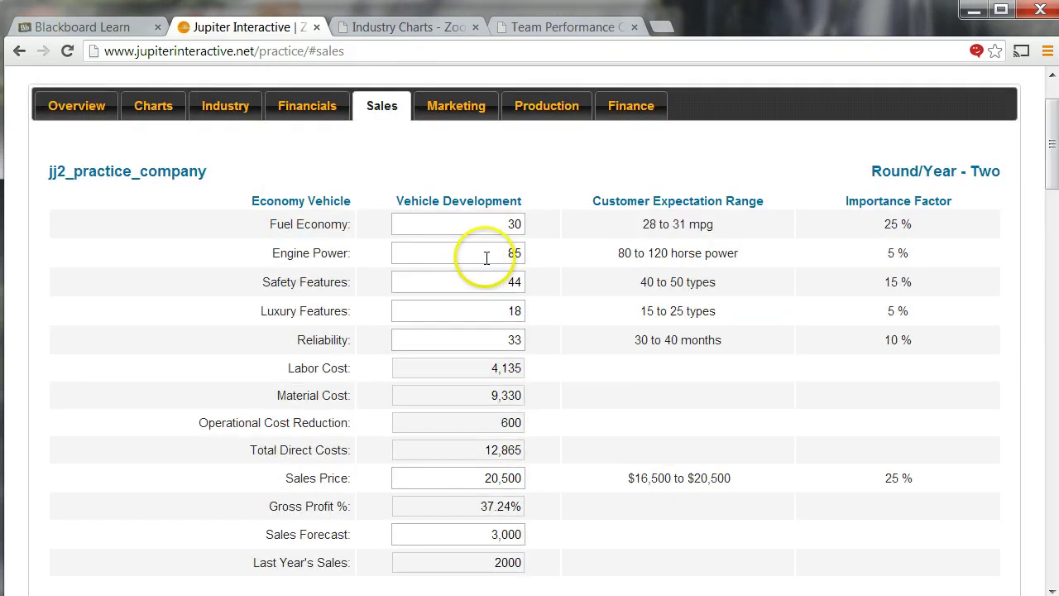
- Set the Economy vehicle's Engine Power to 65, Safety Features to 35 and Reliability to 25
{"action": "left_click", "coordinate": [539, 253]}
{"action": "type", "text": "65"}
{"action": "left_click", "coordinate": [546, 300]}
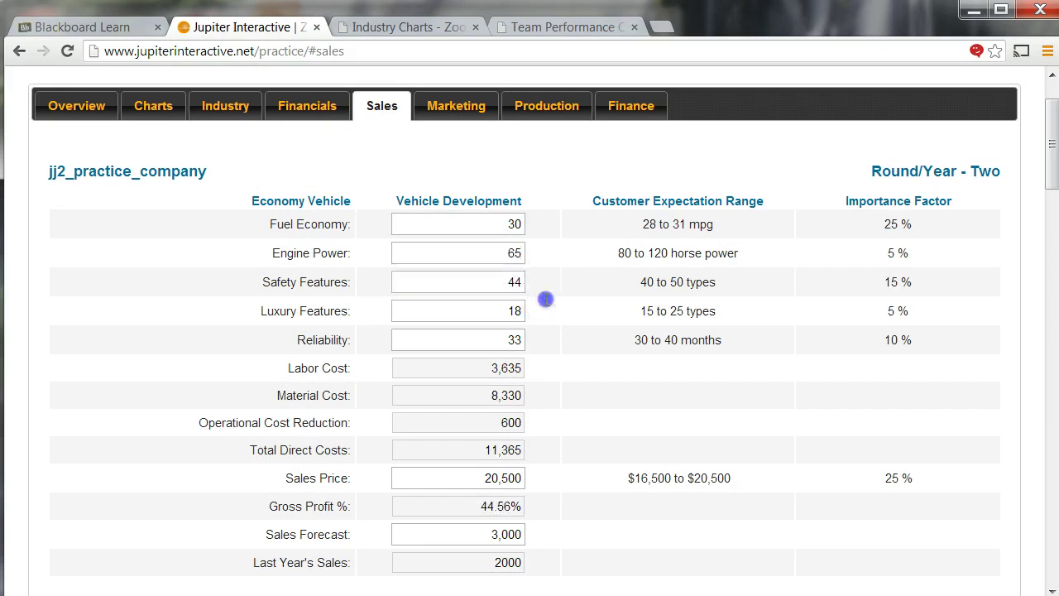
{"action": "double_click", "coordinate": [546, 281]}
{"action": "type", "text": "35"}
{"action": "left_click", "coordinate": [560, 337]}
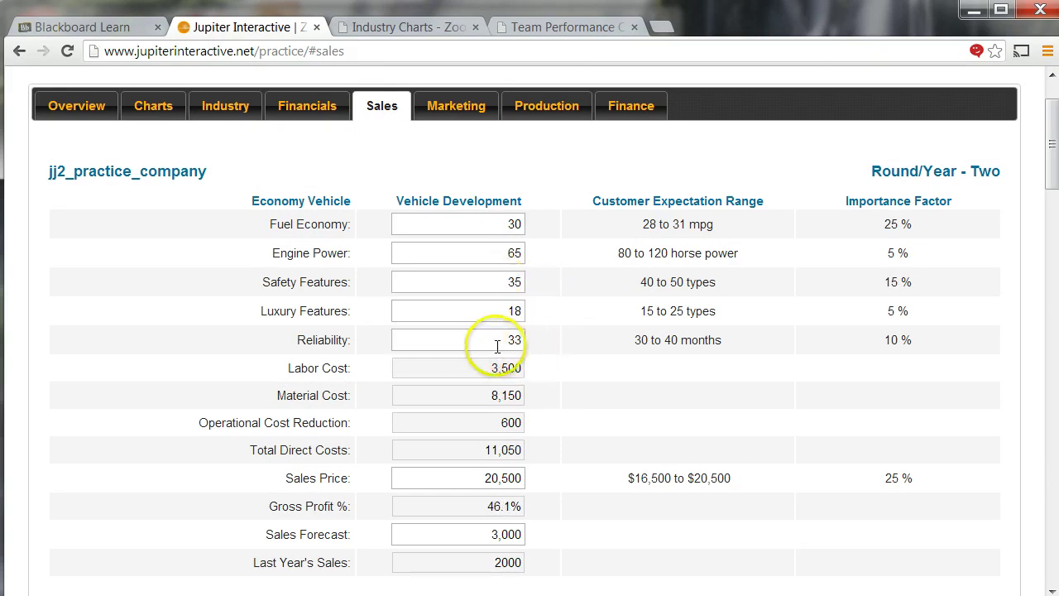
{"action": "type", "text": "25"}
{"action": "left_click", "coordinate": [589, 374]}
- Submit the sales data at 47.27% gross profit
{"action": "scroll", "coordinate": [571, 364], "scroll_direction": "down", "scroll_amount": 7}
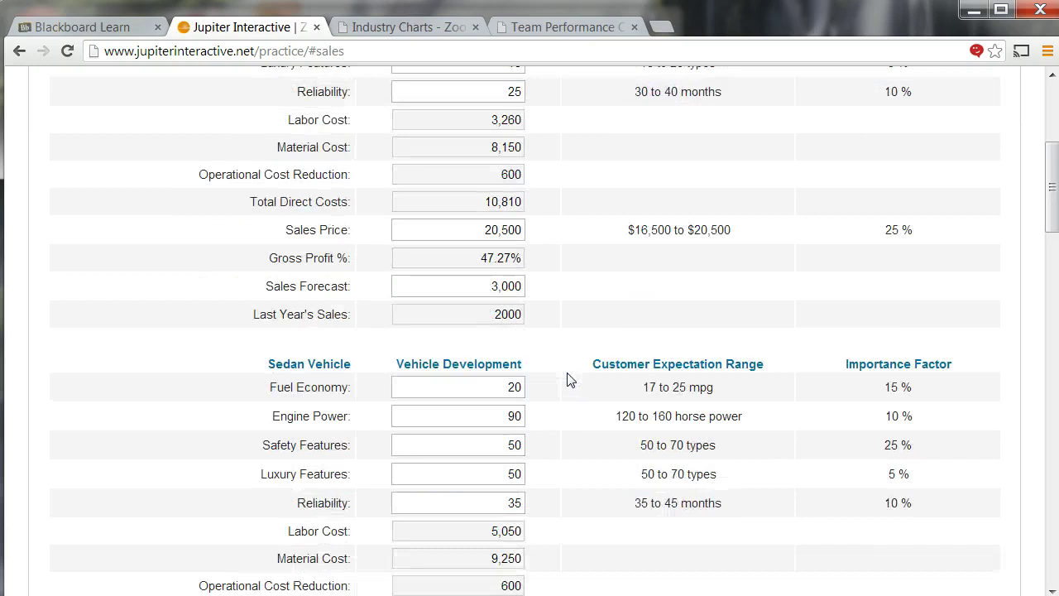
{"action": "scroll", "coordinate": [577, 352], "scroll_direction": "down", "scroll_amount": 10}
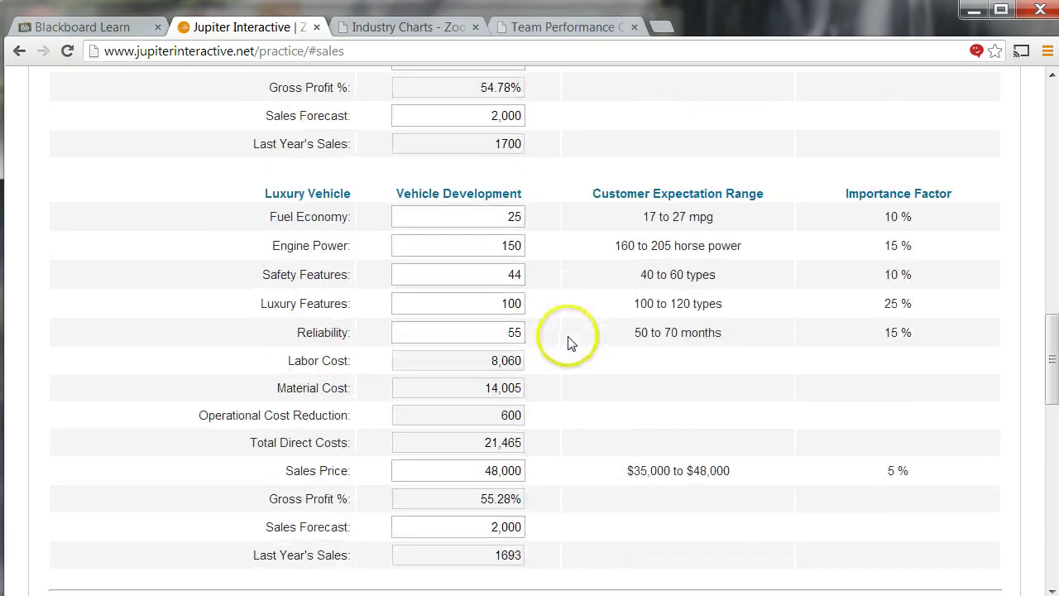
{"action": "scroll", "coordinate": [559, 220], "scroll_direction": "down", "scroll_amount": 2}
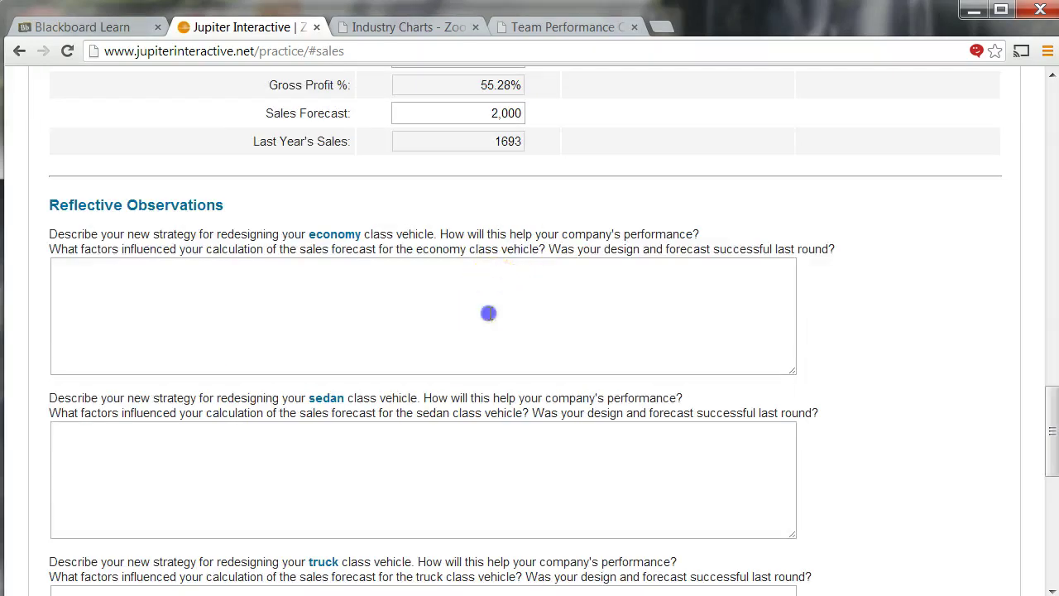
{"action": "left_click", "coordinate": [480, 464]}
{"action": "scroll", "coordinate": [503, 394], "scroll_direction": "down", "scroll_amount": 6}
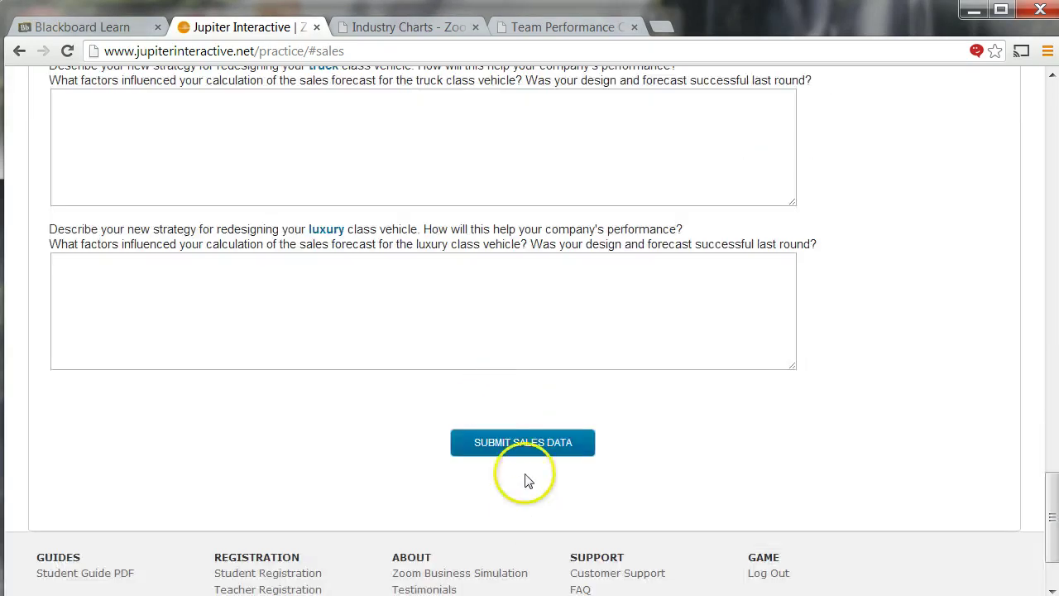
{"action": "left_click", "coordinate": [515, 447]}
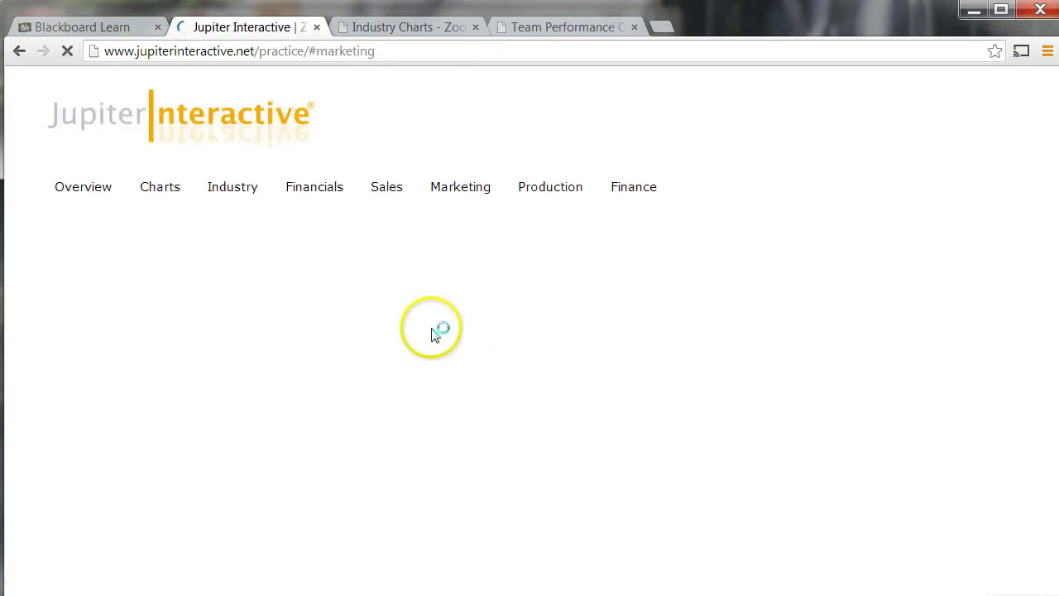
- Enter 100,000 in the first two Television advertising investments
{"action": "scroll", "coordinate": [430, 334], "scroll_direction": "down", "scroll_amount": 3}
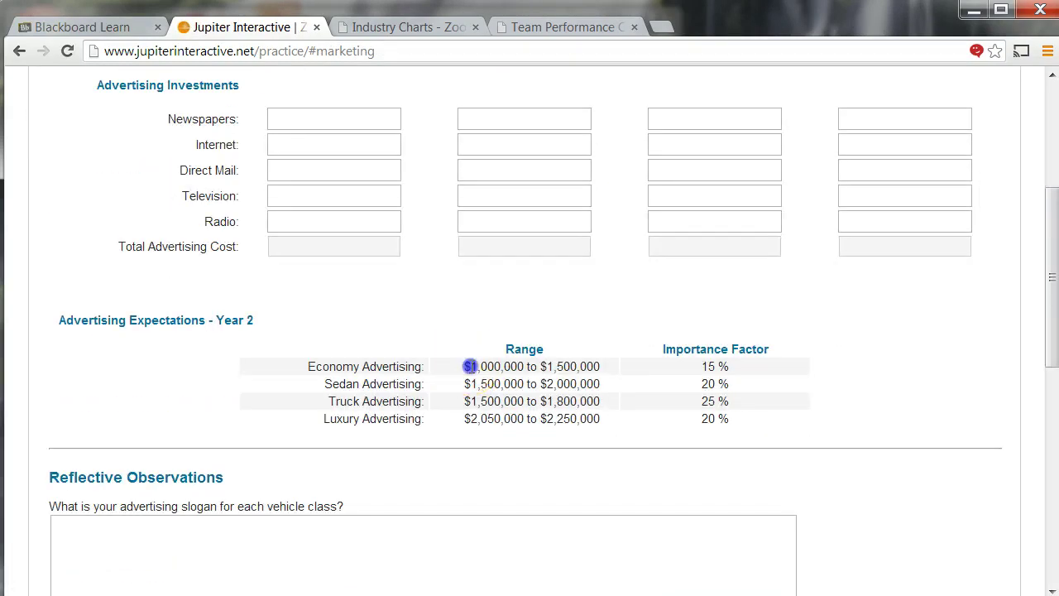
{"action": "left_click", "coordinate": [333, 196]}
{"action": "type", "text": "100"}
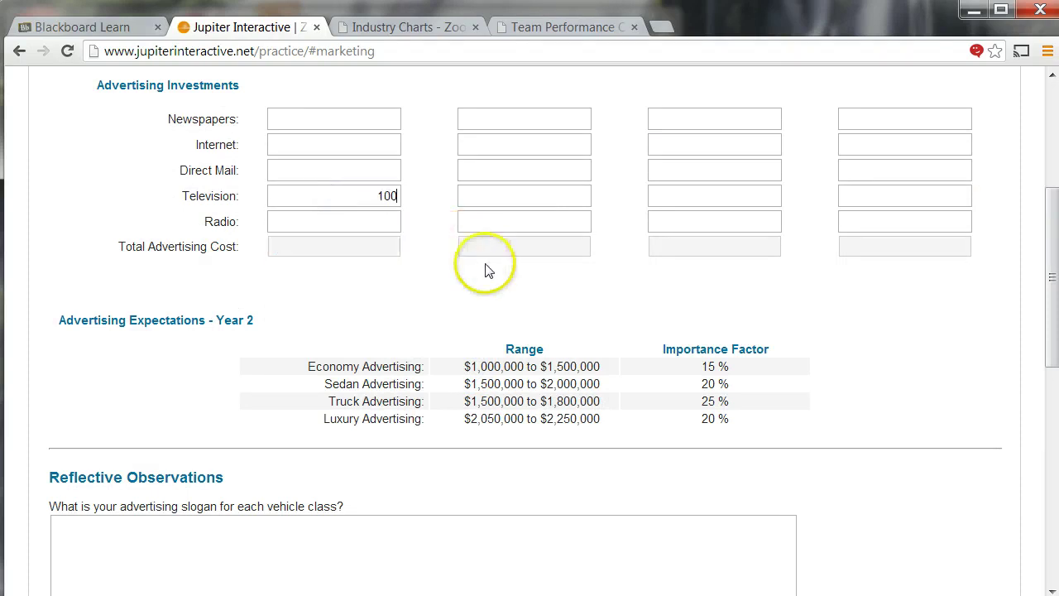
{"action": "type", "text": ",000"}
{"action": "left_click", "coordinate": [525, 198]}
{"action": "type", "text": "100,0"}
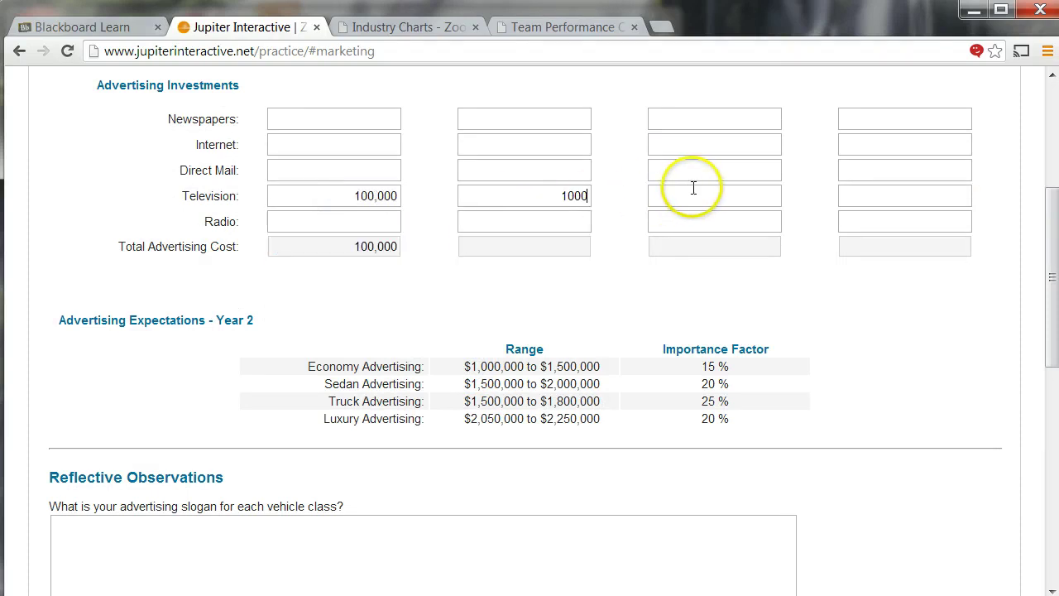
{"action": "type", "text": "00"}
- Set the third and fourth Television investments to 100,000, correcting a mistyped 10000
{"action": "left_click", "coordinate": [856, 193]}
{"action": "type", "text": "10000"}
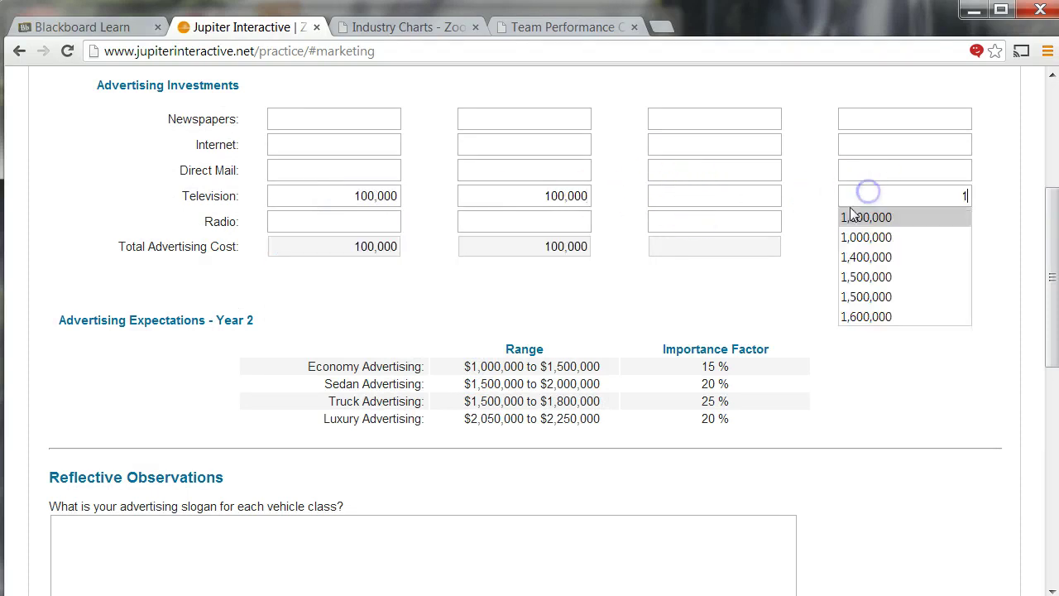
{"action": "left_click", "coordinate": [631, 294]}
{"action": "left_click", "coordinate": [695, 201]}
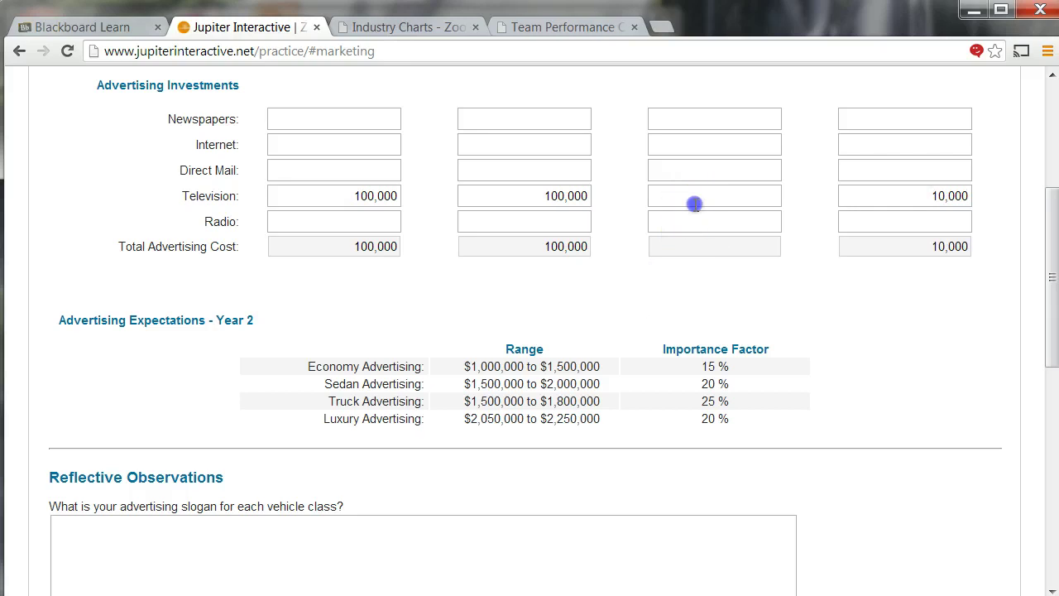
{"action": "type", "text": "100000"}
{"action": "left_click", "coordinate": [927, 198]}
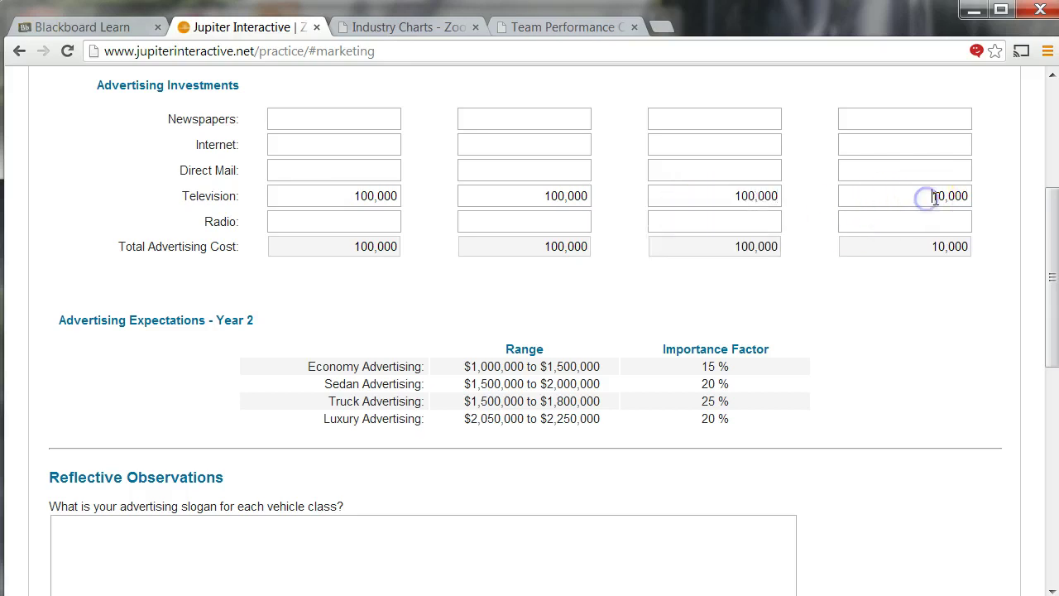
{"action": "type", "text": "0"}
{"action": "left_click", "coordinate": [900, 232]}
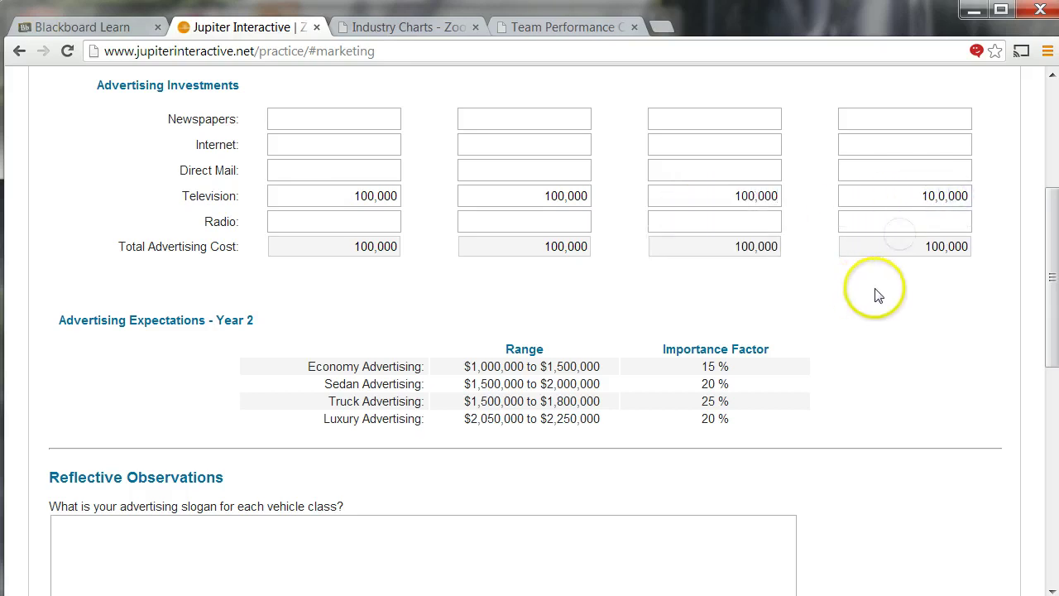
{"action": "scroll", "coordinate": [615, 382], "scroll_direction": "down", "scroll_amount": 8}
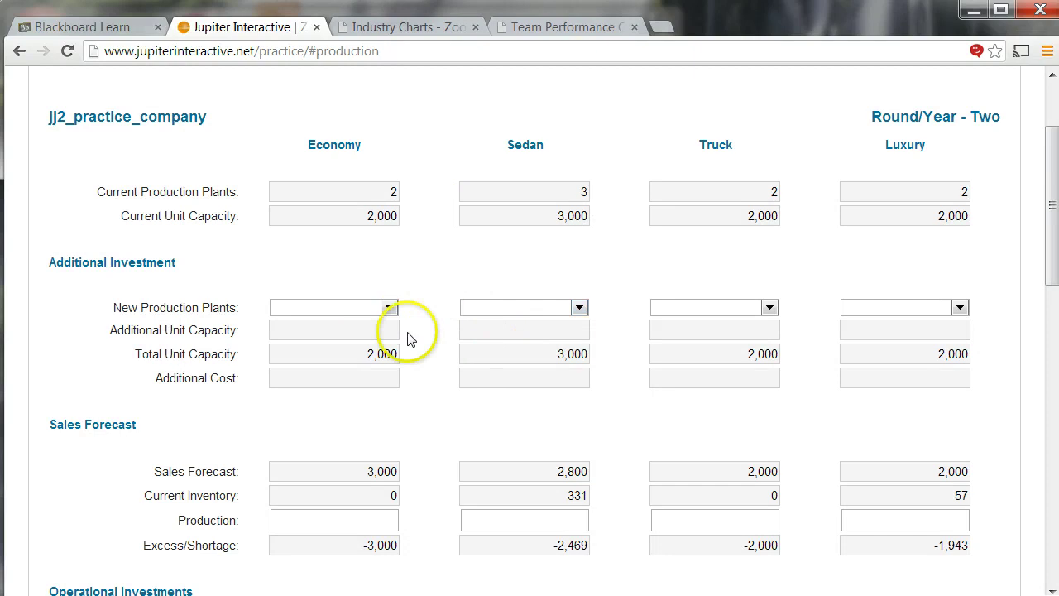
- Add one new Economy production plant and set Economy production to 3,000
{"action": "left_click", "coordinate": [358, 310]}
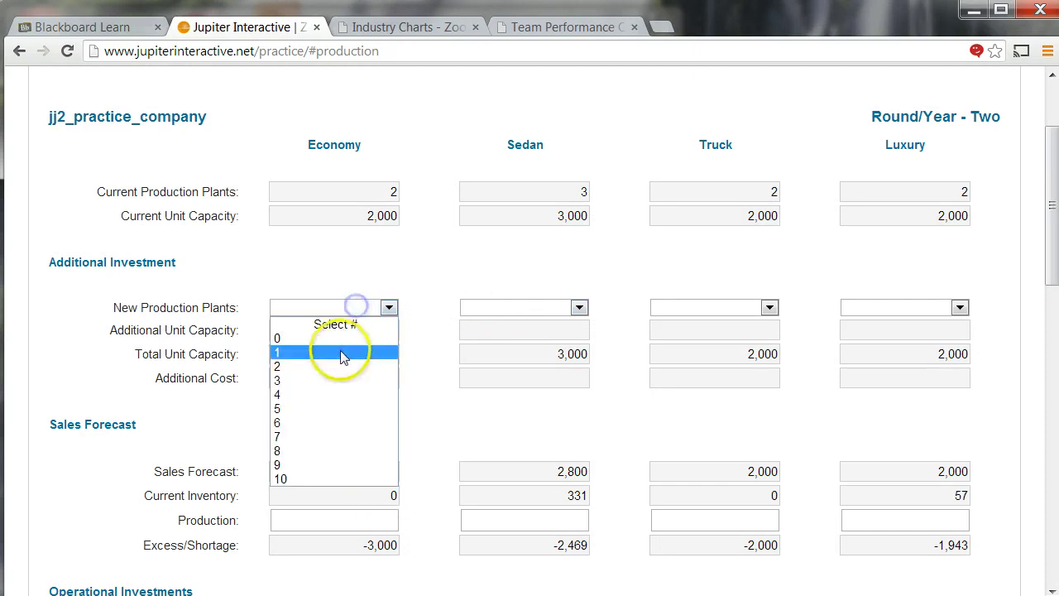
{"action": "left_click", "coordinate": [342, 351]}
{"action": "left_click", "coordinate": [349, 514]}
{"action": "type", "text": "3000"}
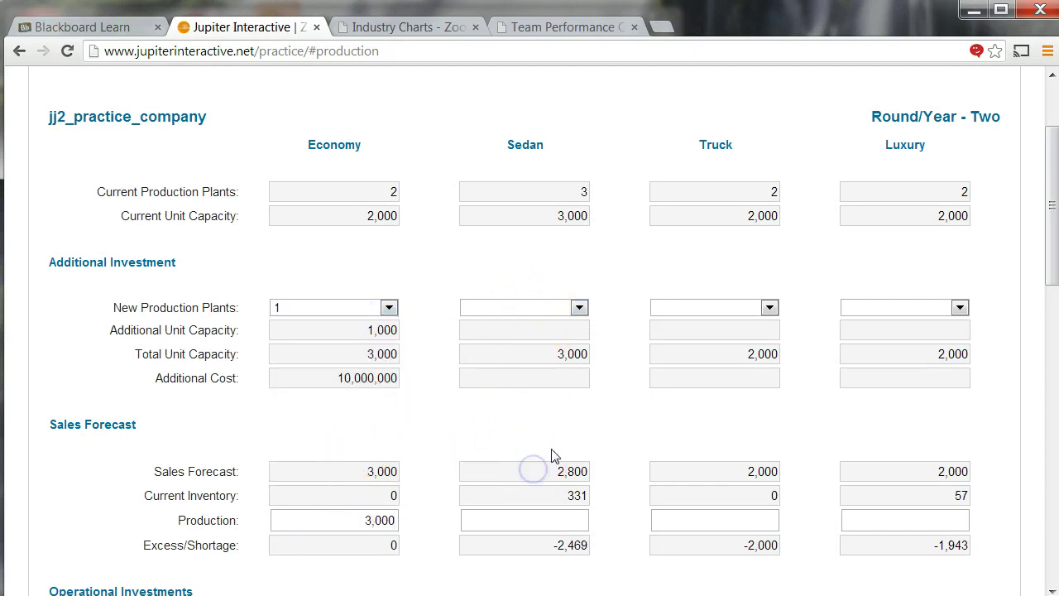
- Set Sedan production to 2,469 after clearing a mistyped entry
{"action": "left_click", "coordinate": [533, 518]}
{"action": "type", "text": "28"}
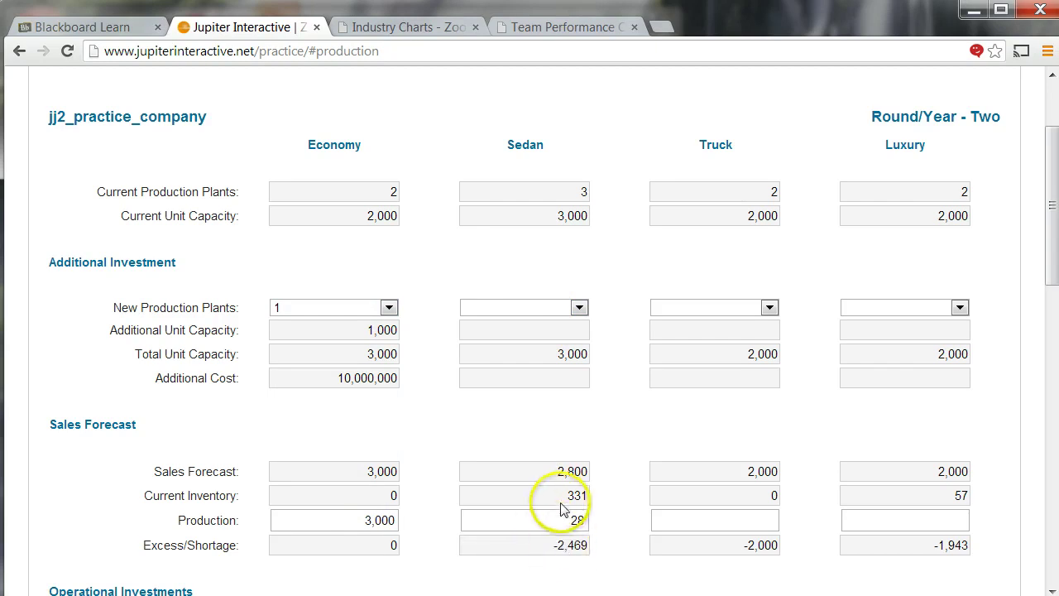
{"action": "key", "text": "BackSpace"}
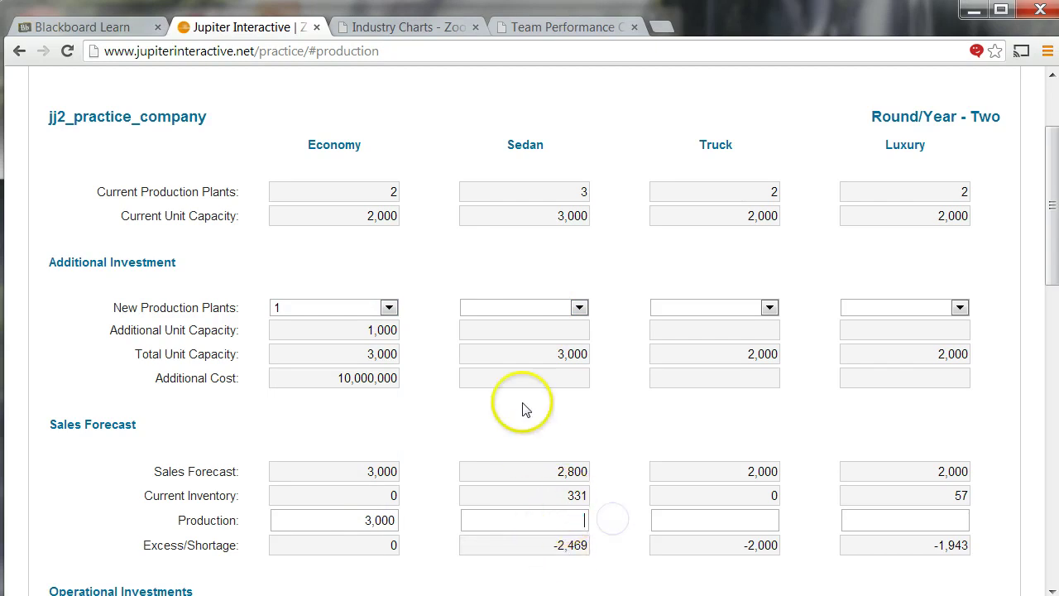
{"action": "left_click", "coordinate": [550, 521]}
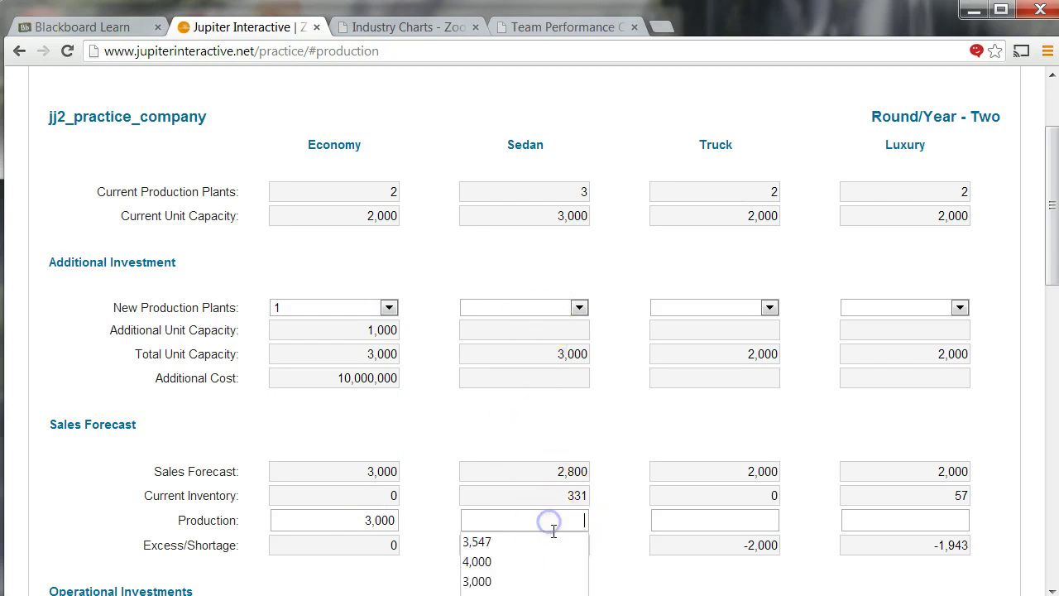
{"action": "left_click", "coordinate": [608, 521]}
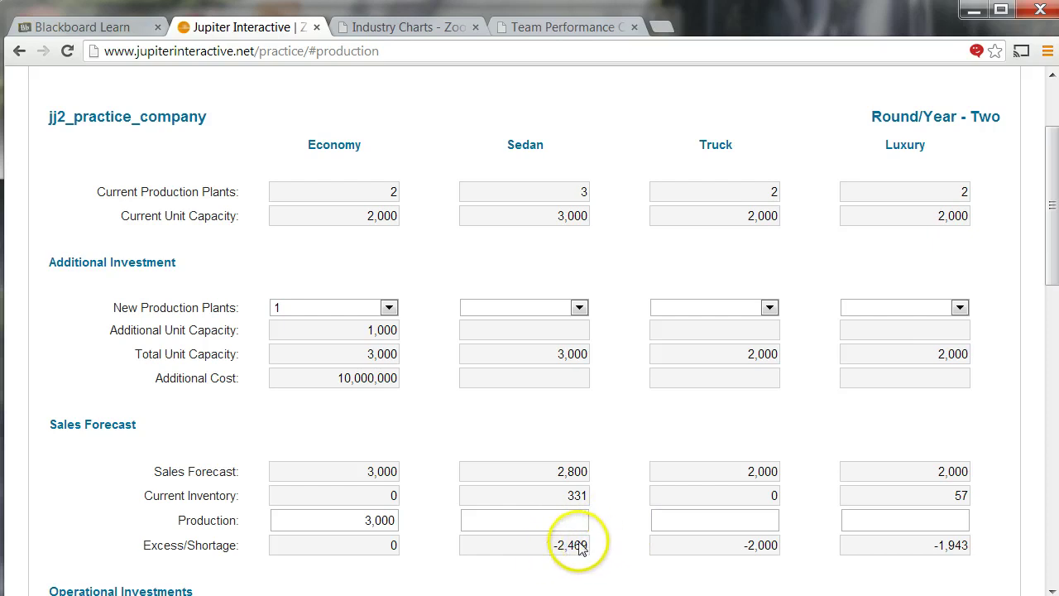
{"action": "left_click", "coordinate": [552, 534]}
{"action": "left_click", "coordinate": [527, 531]}
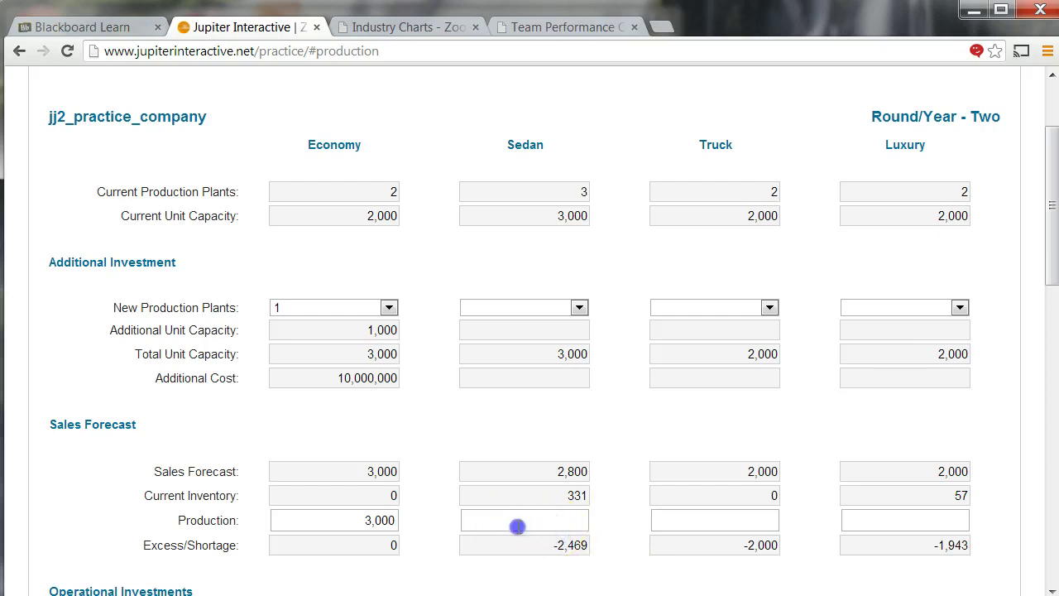
{"action": "type", "text": "2469"}
{"action": "left_click", "coordinate": [642, 494]}
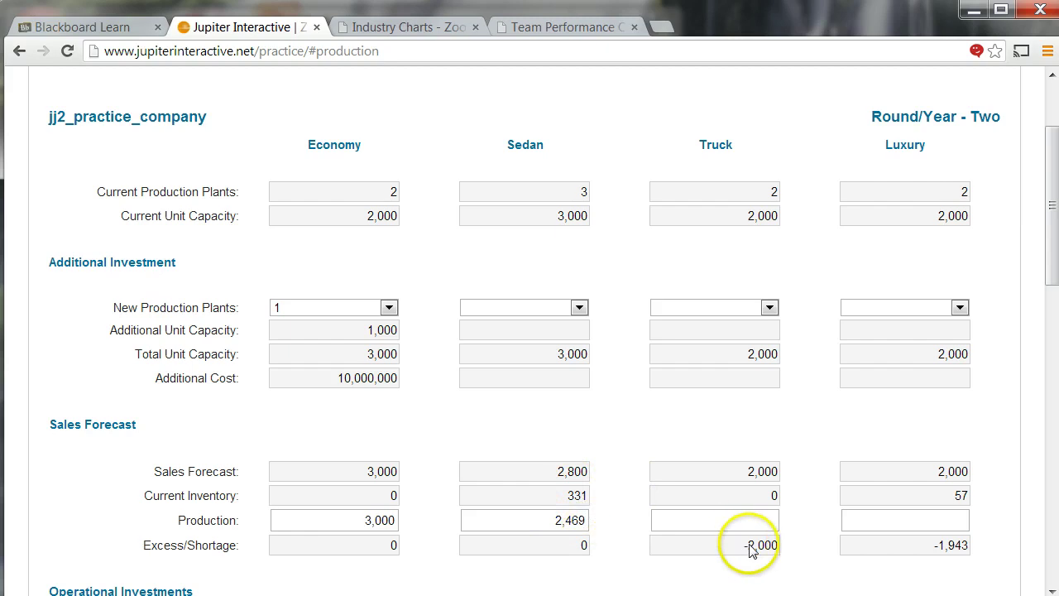
- Set Truck production to 2,000 and Luxury production to 1,943
{"action": "left_click", "coordinate": [725, 519]}
{"action": "type", "text": "2000"}
{"action": "left_click", "coordinate": [880, 527]}
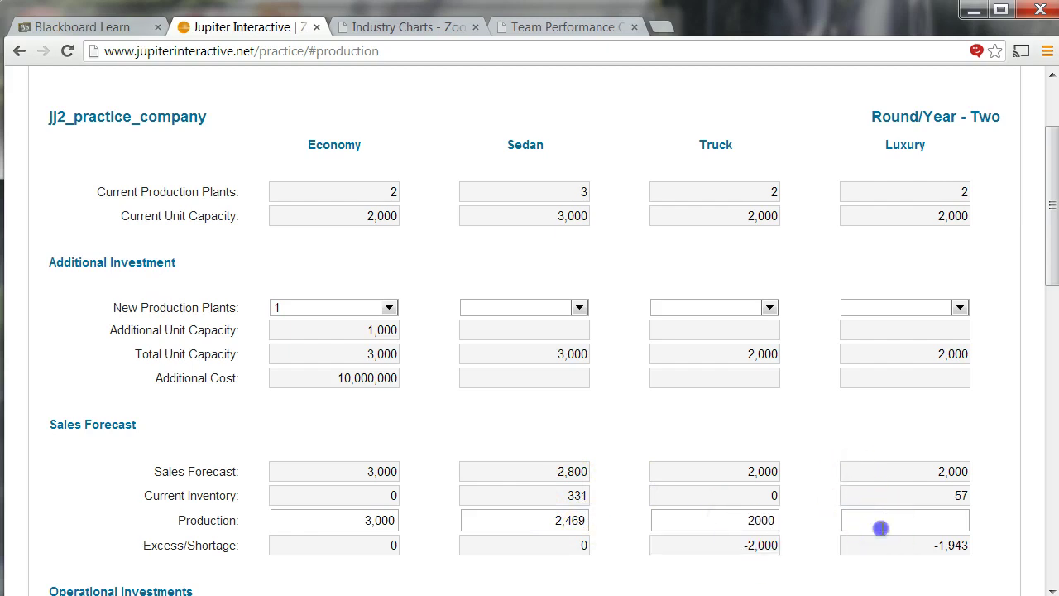
{"action": "type", "text": "1943"}
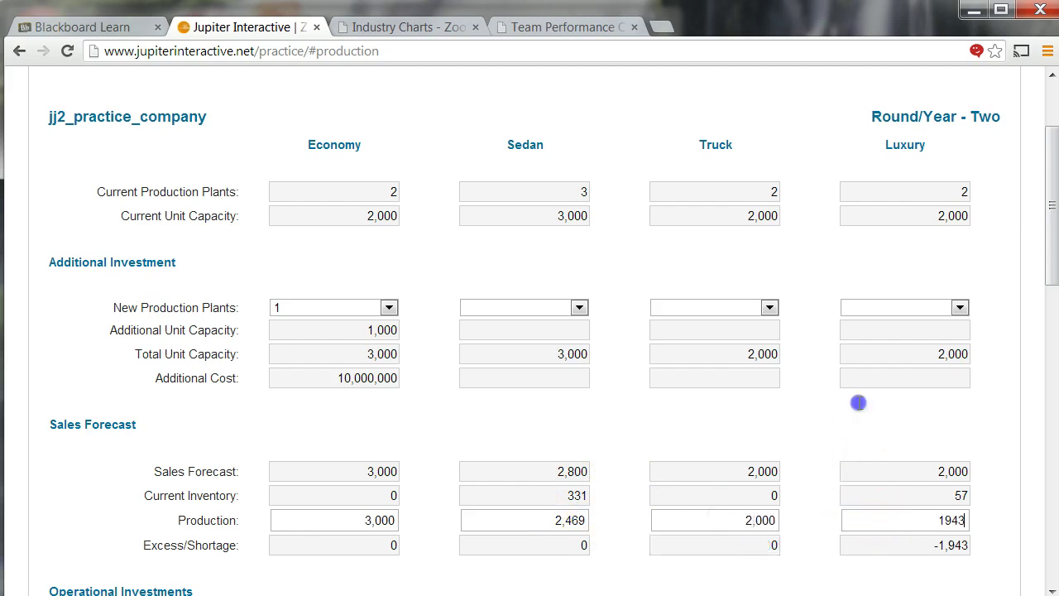
{"action": "left_click", "coordinate": [858, 403]}
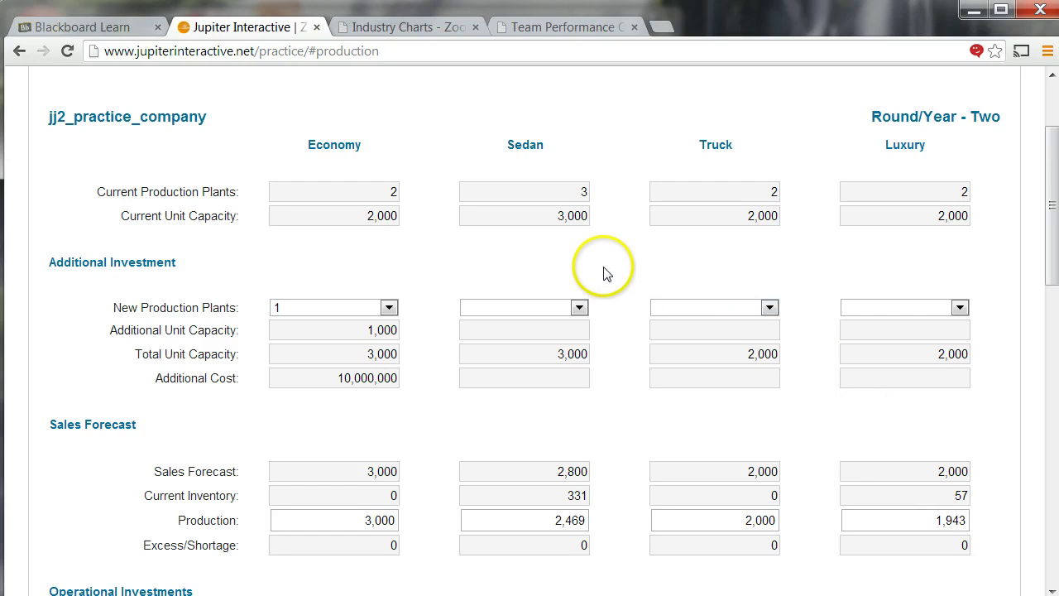
- Set Equipment Enhancements to level 2
{"action": "scroll", "coordinate": [562, 298], "scroll_direction": "down", "scroll_amount": 1}
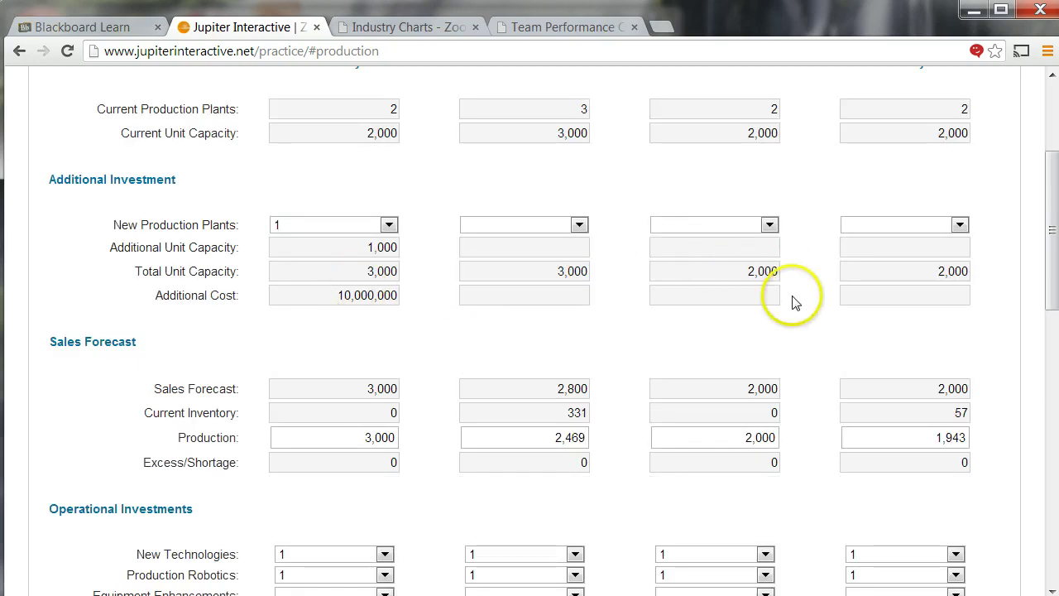
{"action": "scroll", "coordinate": [792, 303], "scroll_direction": "down", "scroll_amount": 3}
{"action": "left_click", "coordinate": [307, 347]}
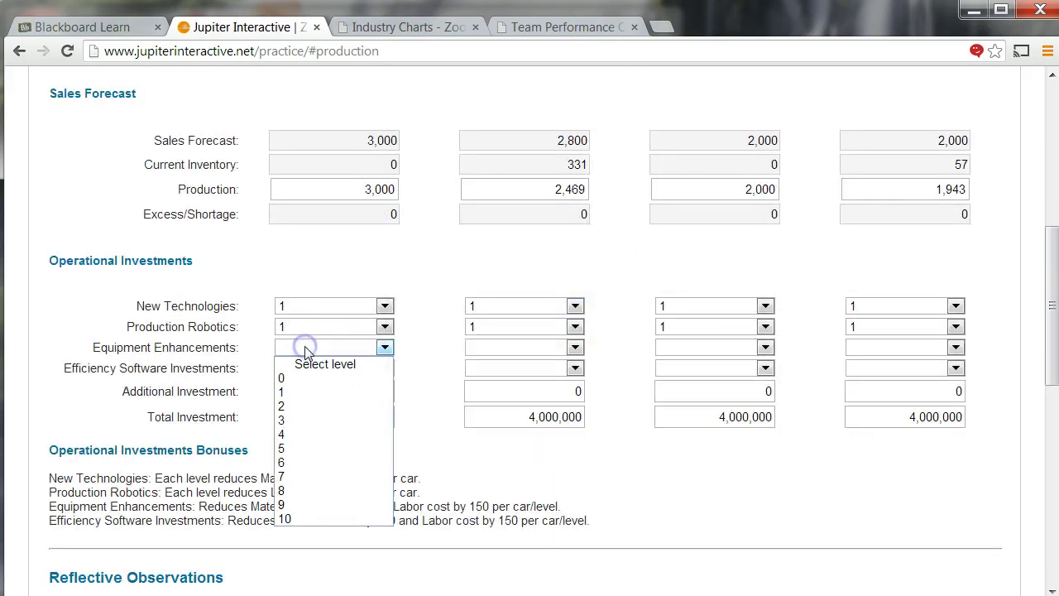
{"action": "key", "text": "2"}
{"action": "key", "text": "Return"}
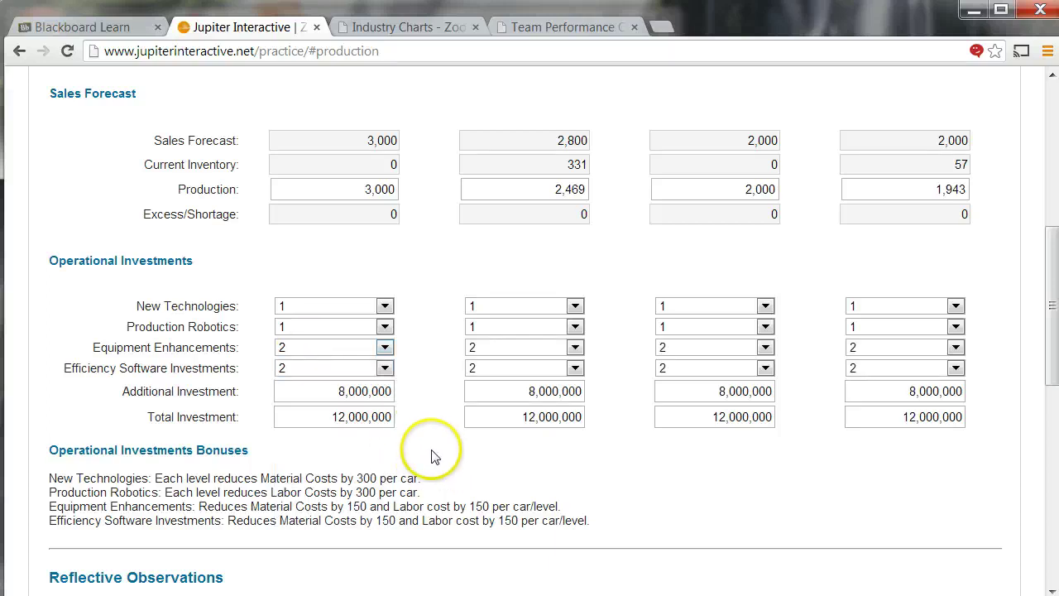
- Fill in the Reflective Observations answers and submit the production data
{"action": "scroll", "coordinate": [432, 456], "scroll_direction": "down", "scroll_amount": 2}
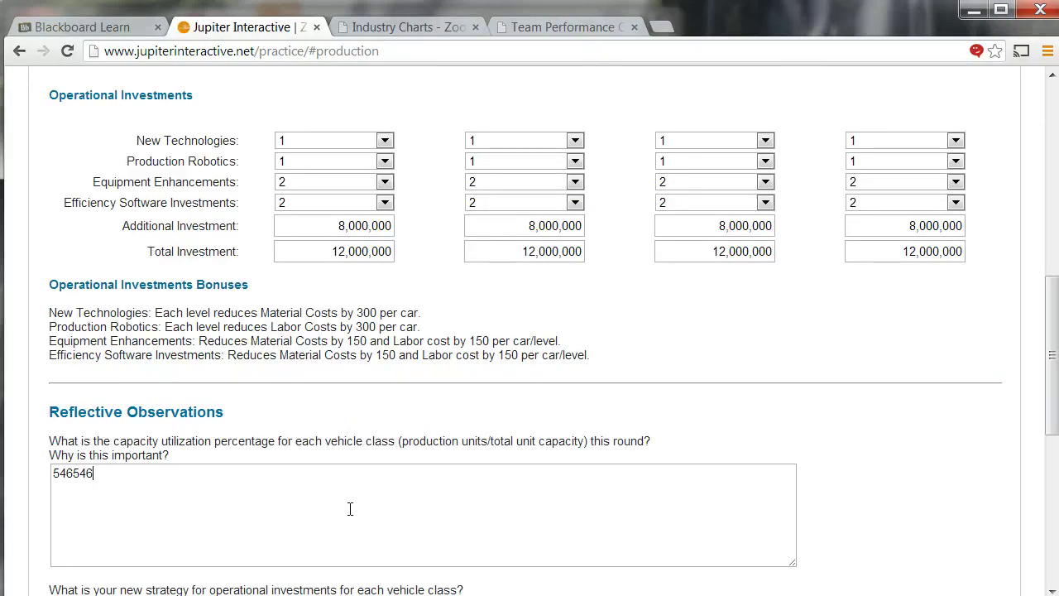
{"action": "type", "text": "4"}
{"action": "scroll", "coordinate": [350, 508], "scroll_direction": "down", "scroll_amount": 1}
{"action": "left_click", "coordinate": [300, 546]}
{"action": "type", "text": "654654"}
{"action": "scroll", "coordinate": [360, 436], "scroll_direction": "down", "scroll_amount": 3}
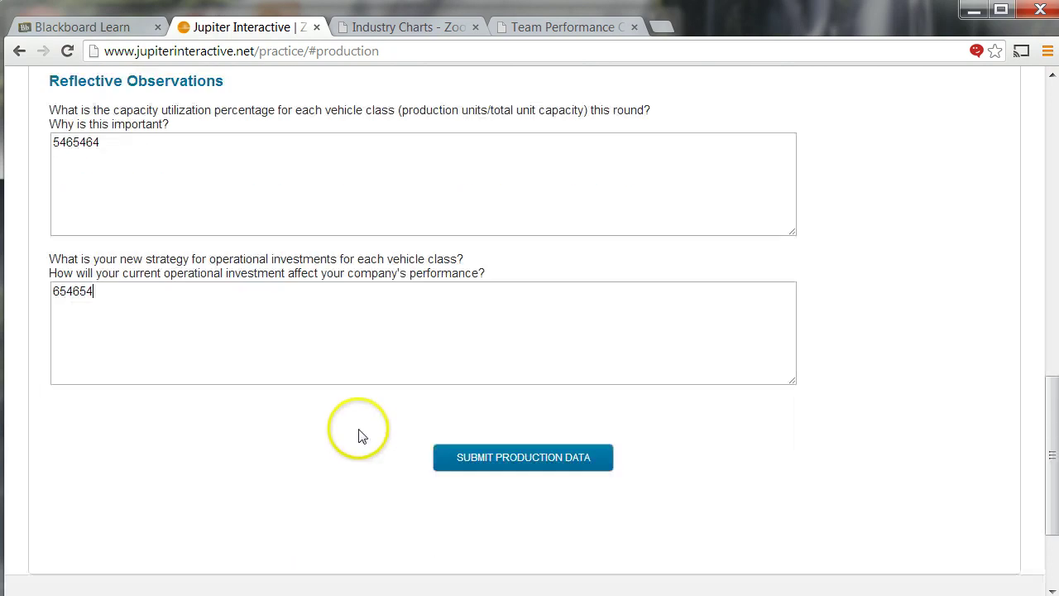
{"action": "left_click", "coordinate": [463, 469]}
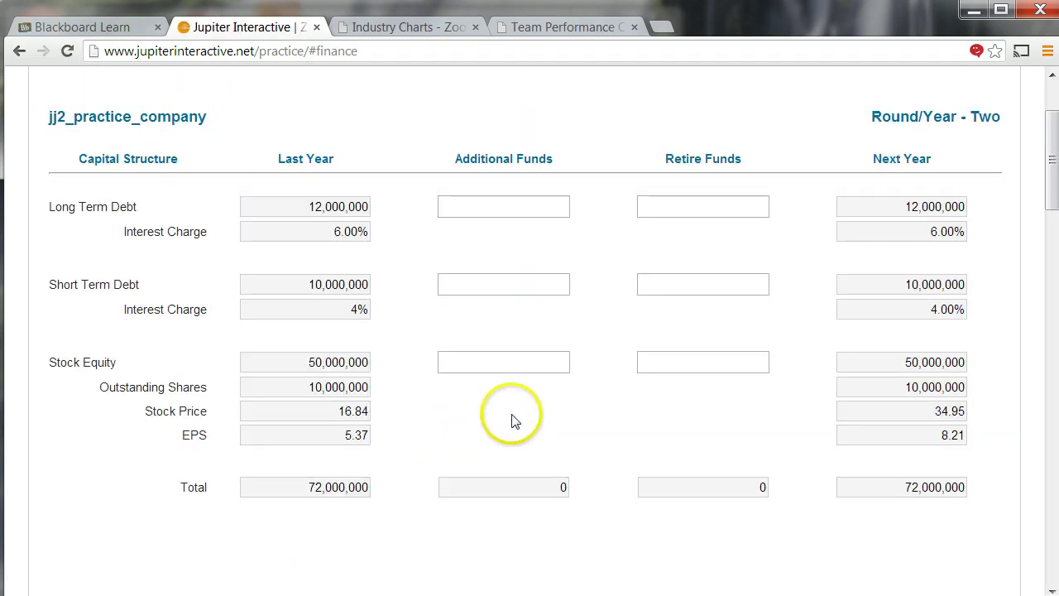
- Retire 2,000,000 each of long-term and short-term debt and 5,000,000 of stock equity
{"action": "scroll", "coordinate": [596, 268], "scroll_direction": "up", "scroll_amount": 1}
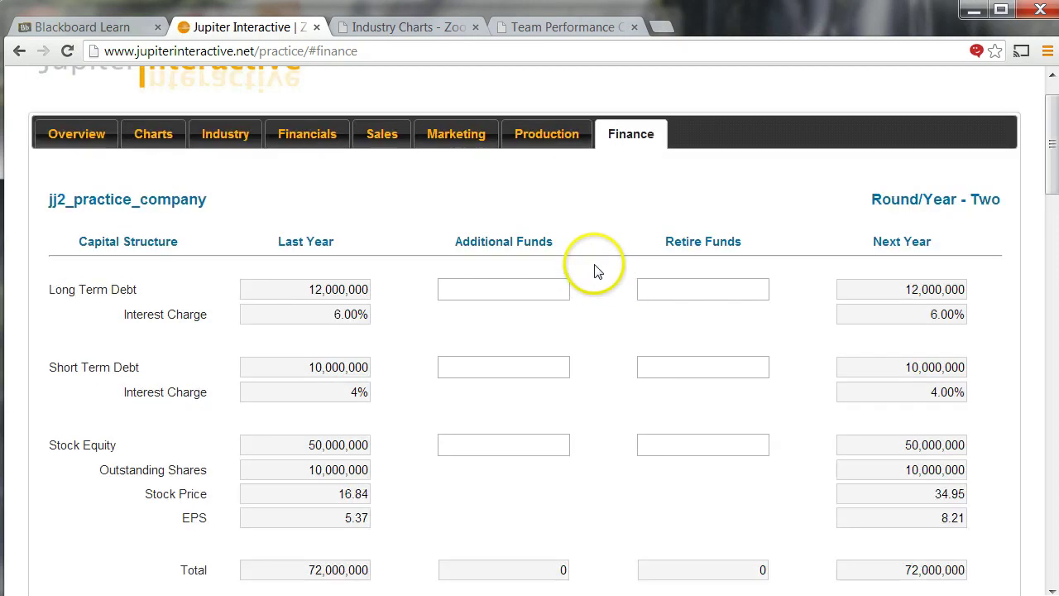
{"action": "scroll", "coordinate": [597, 272], "scroll_direction": "down", "scroll_amount": 8}
{"action": "scroll", "coordinate": [598, 272], "scroll_direction": "down", "scroll_amount": 9}
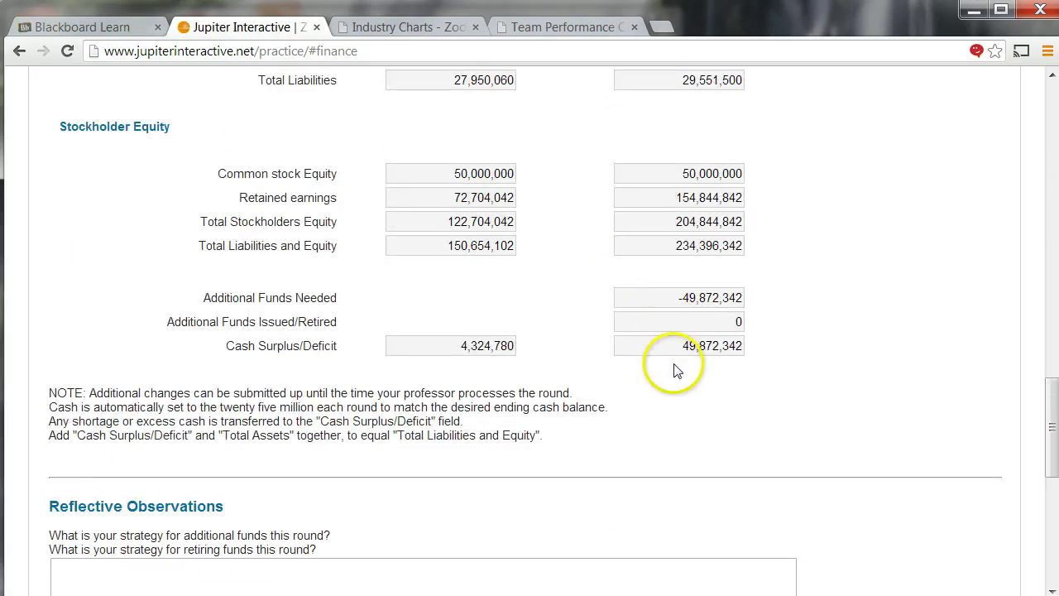
{"action": "scroll", "coordinate": [614, 324], "scroll_direction": "up", "scroll_amount": 15}
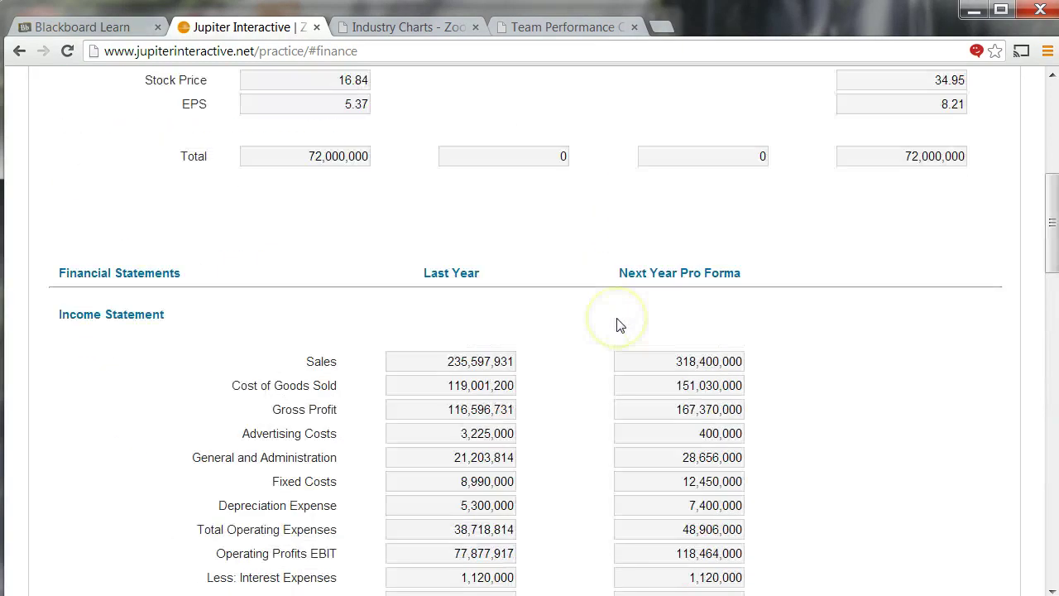
{"action": "scroll", "coordinate": [554, 273], "scroll_direction": "up", "scroll_amount": 1}
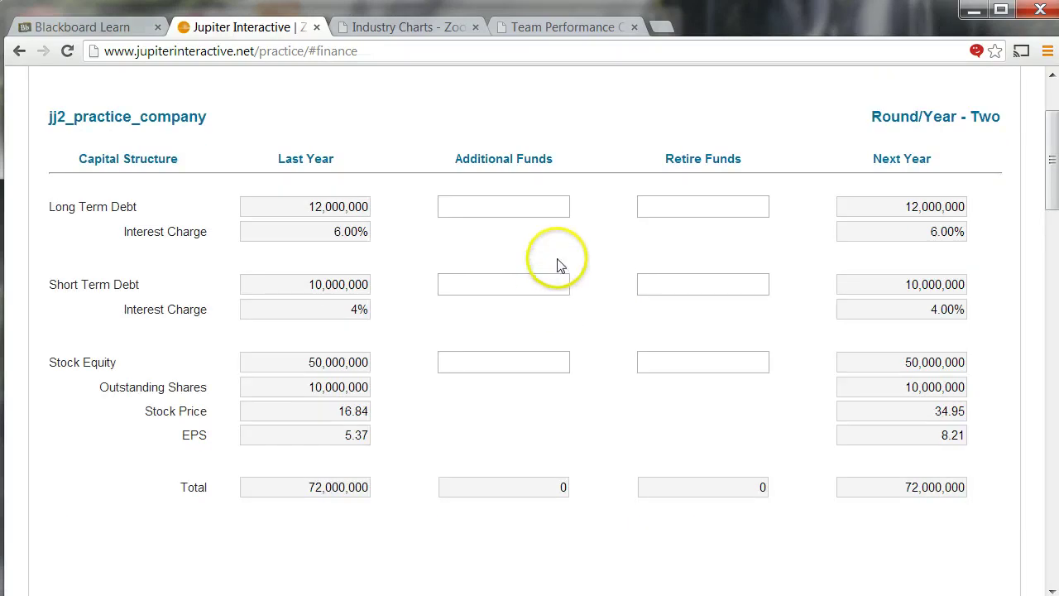
{"action": "left_click", "coordinate": [669, 208]}
{"action": "type", "text": "20"}
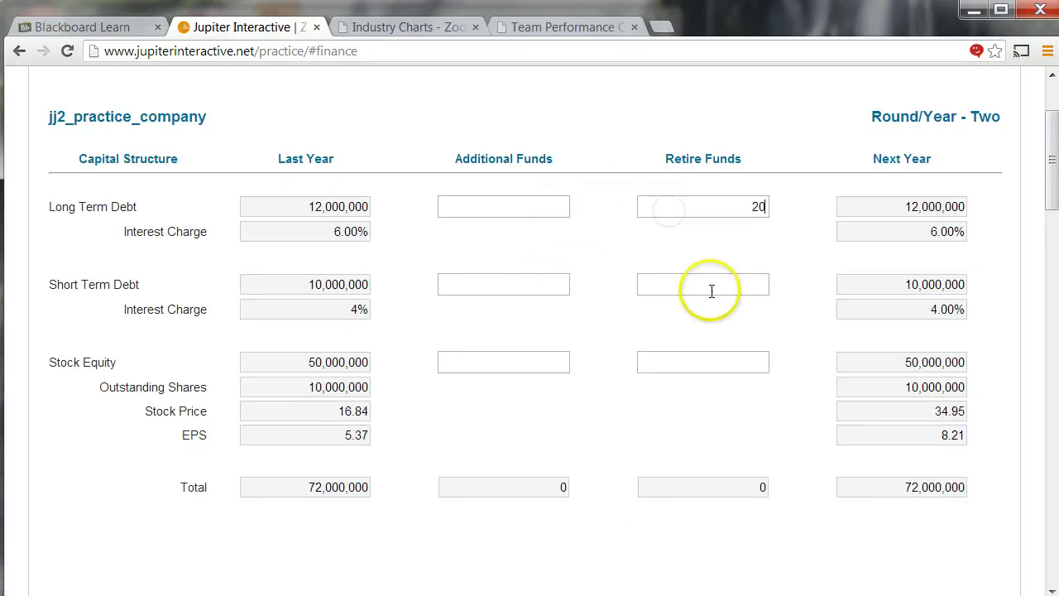
{"action": "type", "text": "0002000000"}
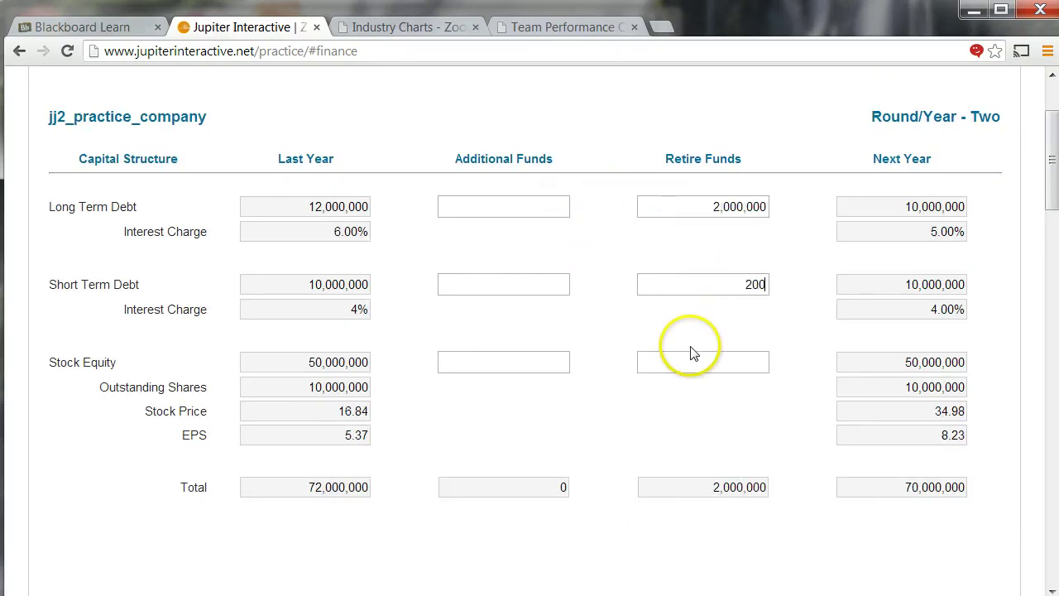
{"action": "left_click", "coordinate": [683, 322]}
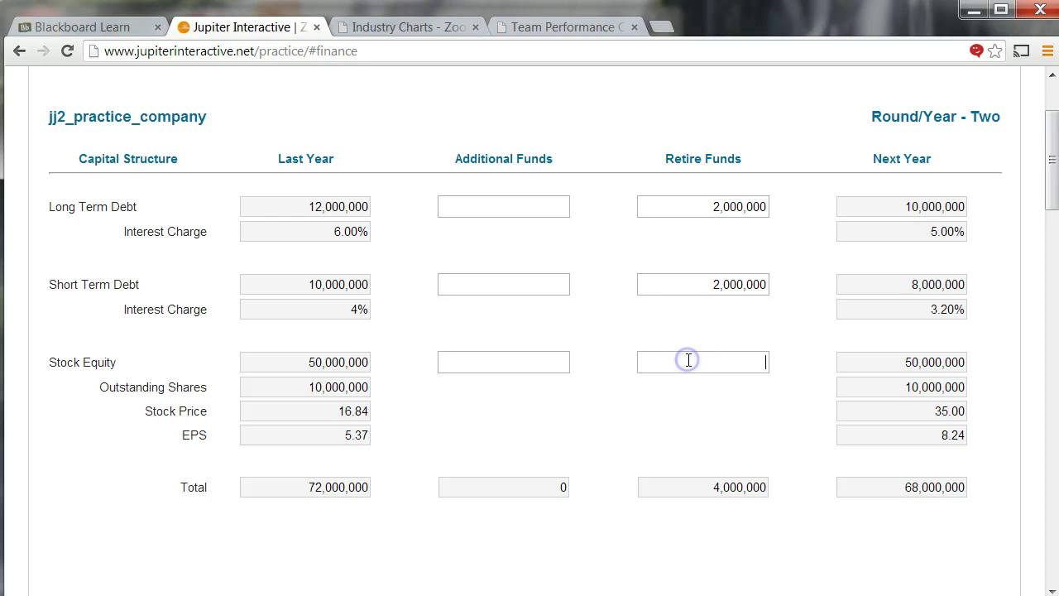
{"action": "type", "text": "500000"}
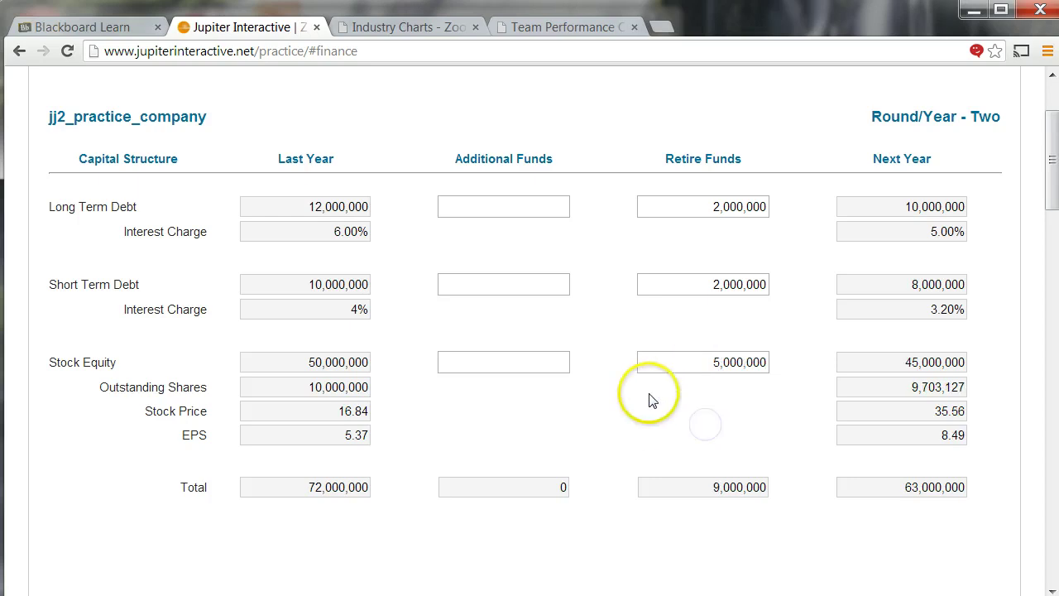
- Fill in the reflection box and submit the financial data to complete Round Two
{"action": "scroll", "coordinate": [633, 379], "scroll_direction": "down", "scroll_amount": 10}
{"action": "scroll", "coordinate": [609, 381], "scroll_direction": "down", "scroll_amount": 5}
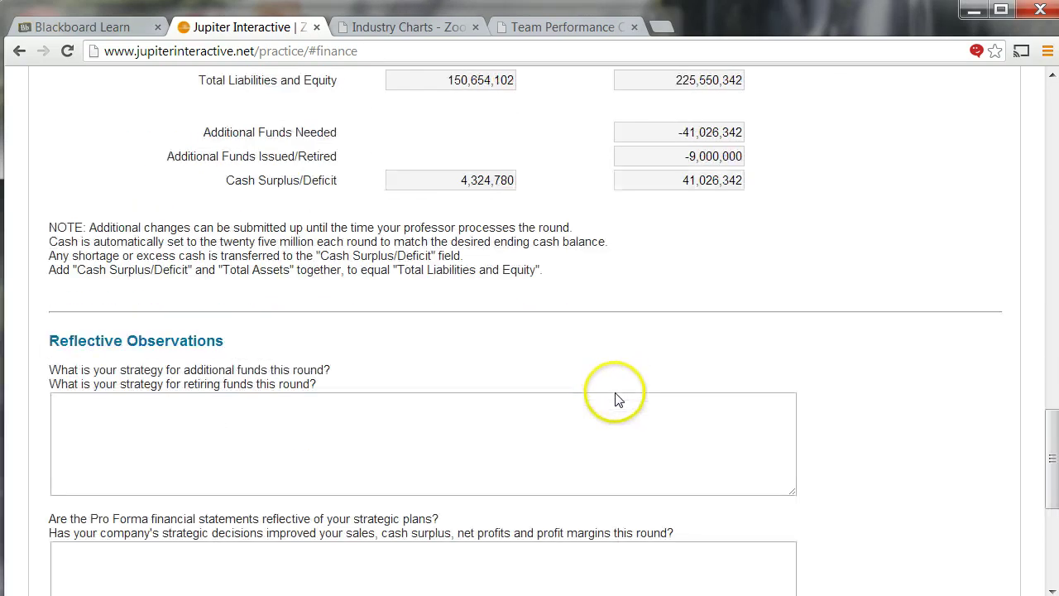
{"action": "scroll", "coordinate": [585, 420], "scroll_direction": "up", "scroll_amount": 6}
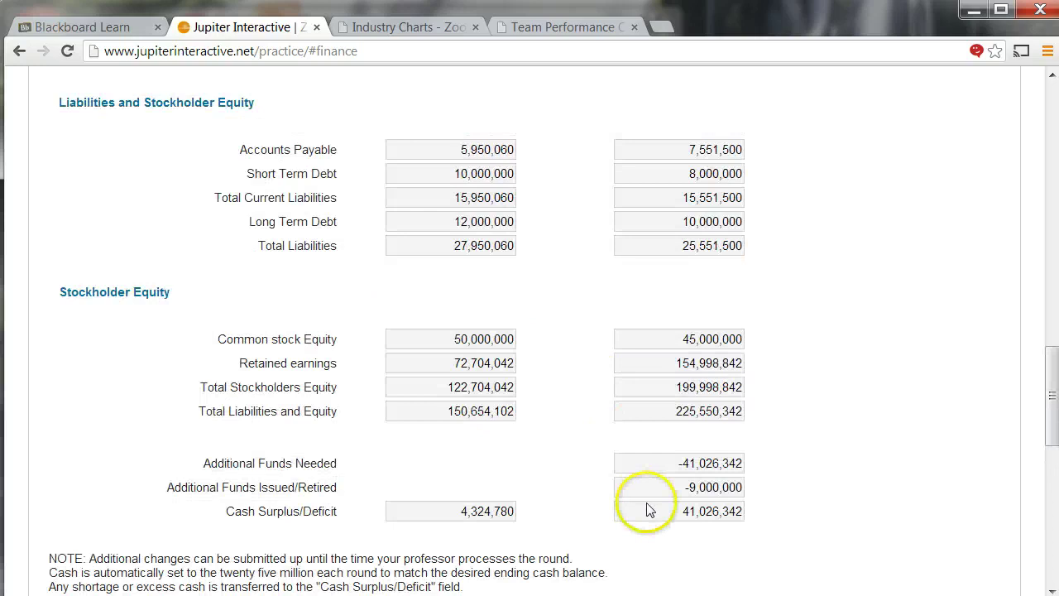
{"action": "scroll", "coordinate": [638, 463], "scroll_direction": "down", "scroll_amount": 8}
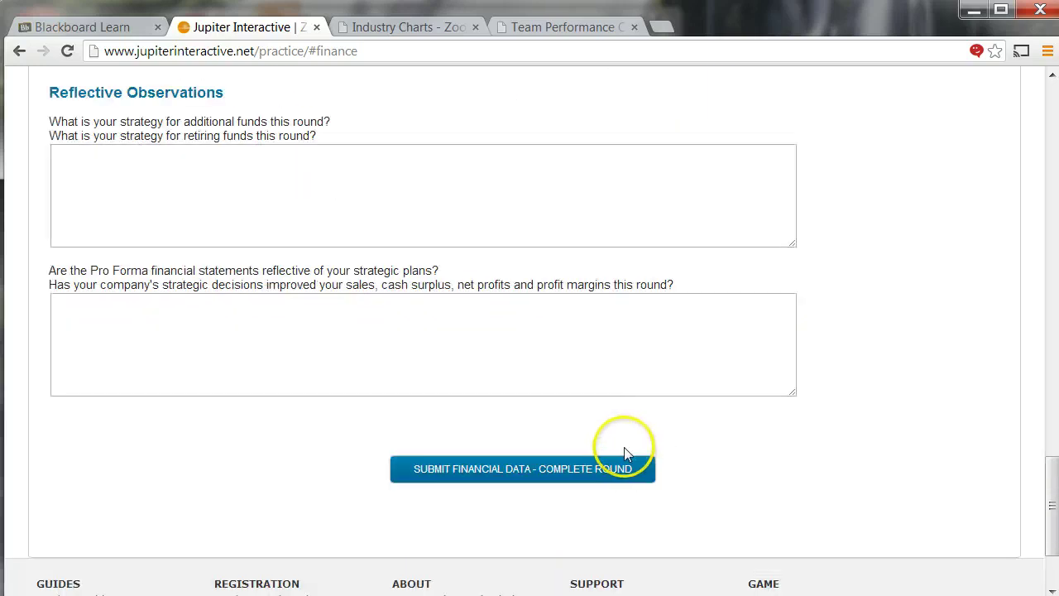
{"action": "left_click", "coordinate": [293, 223]}
{"action": "type", "text": "56645564"}
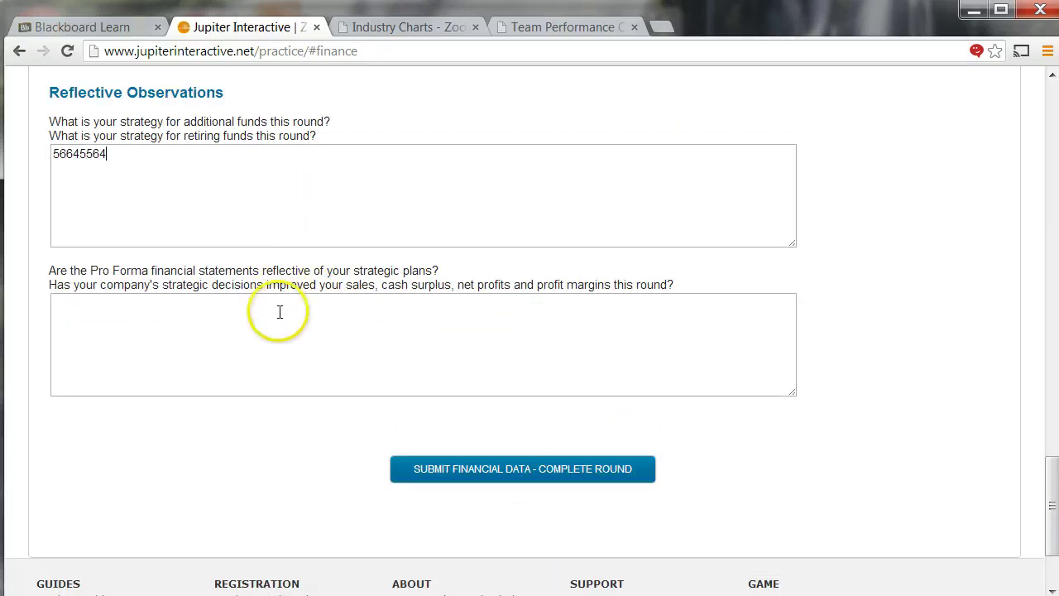
{"action": "left_click", "coordinate": [489, 466]}
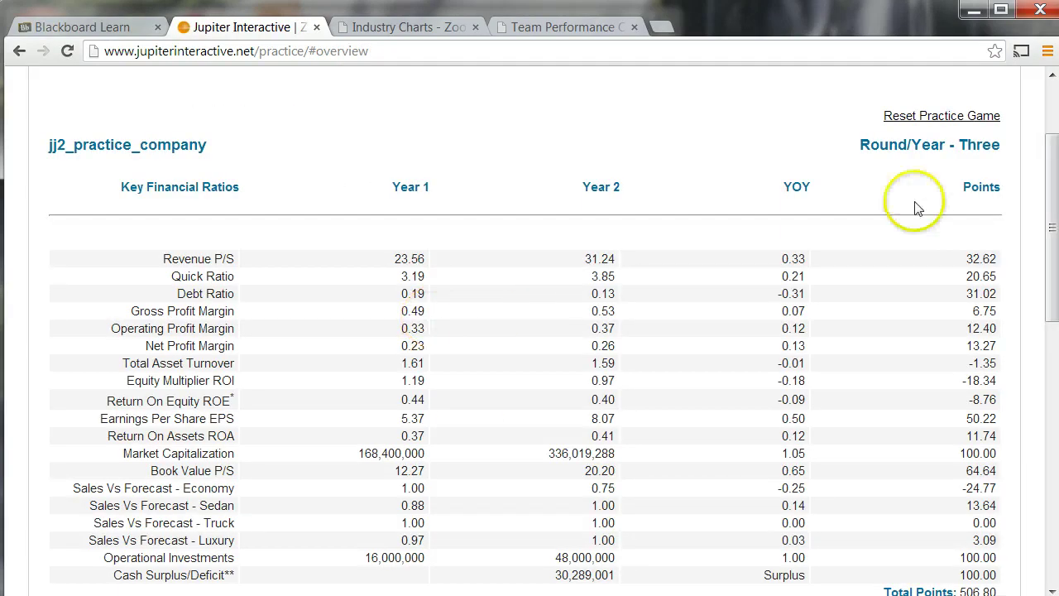
- Review the Round Three overview and open the Round Three production decisions
{"action": "scroll", "coordinate": [546, 222], "scroll_direction": "up", "scroll_amount": 1}
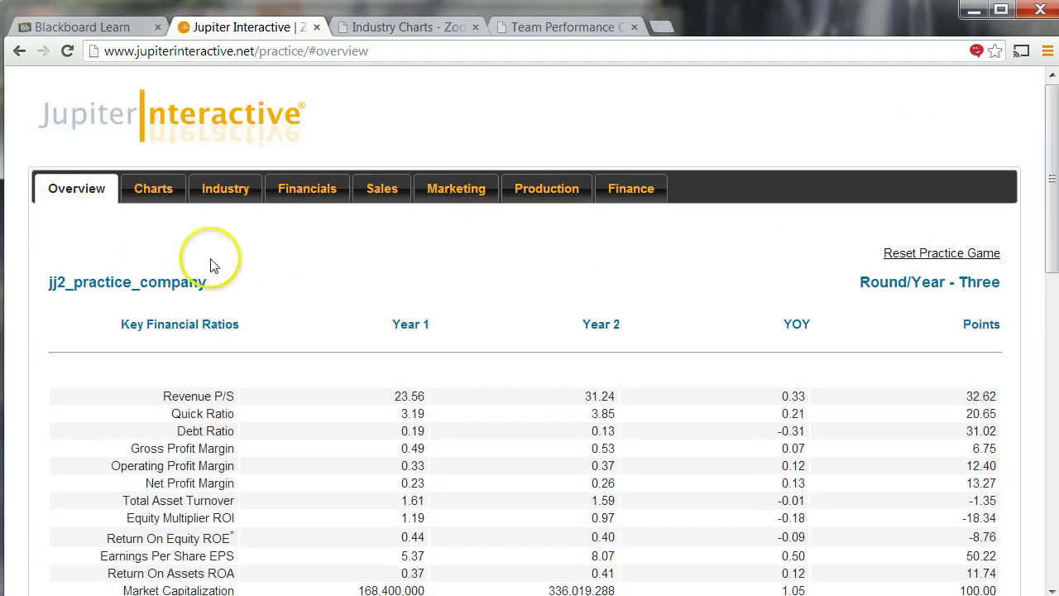
{"action": "scroll", "coordinate": [212, 240], "scroll_direction": "down", "scroll_amount": 2}
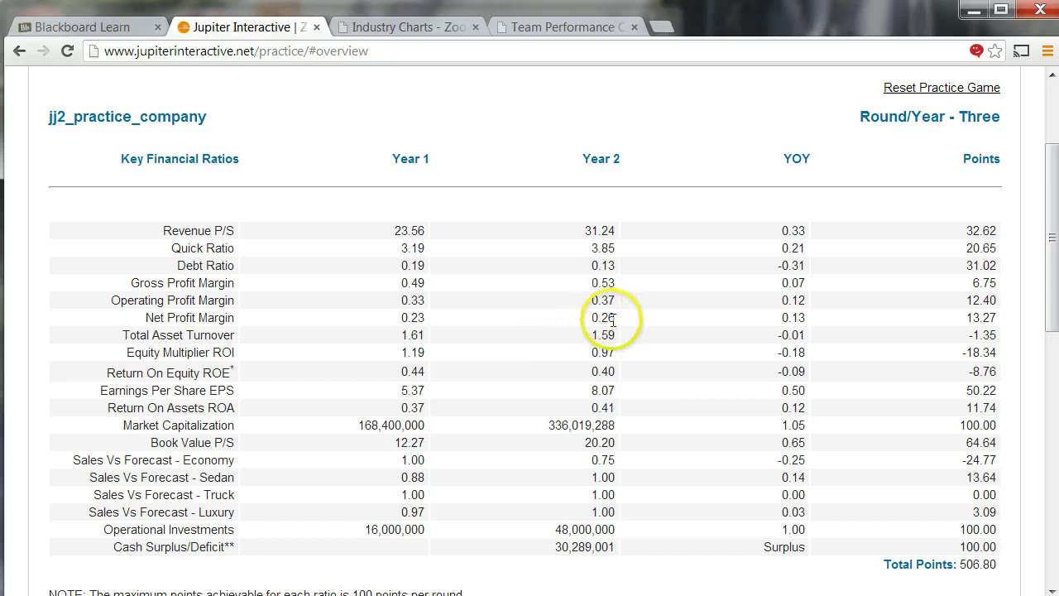
{"action": "scroll", "coordinate": [612, 320], "scroll_direction": "down", "scroll_amount": 3}
{"action": "scroll", "coordinate": [596, 321], "scroll_direction": "up", "scroll_amount": 2}
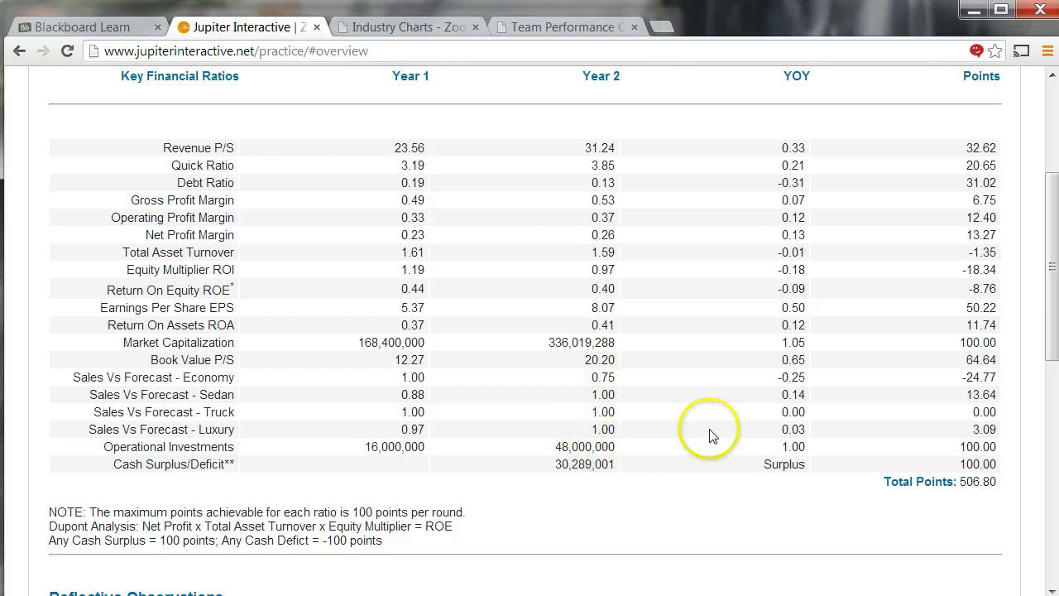
{"action": "scroll", "coordinate": [530, 416], "scroll_direction": "up", "scroll_amount": 1}
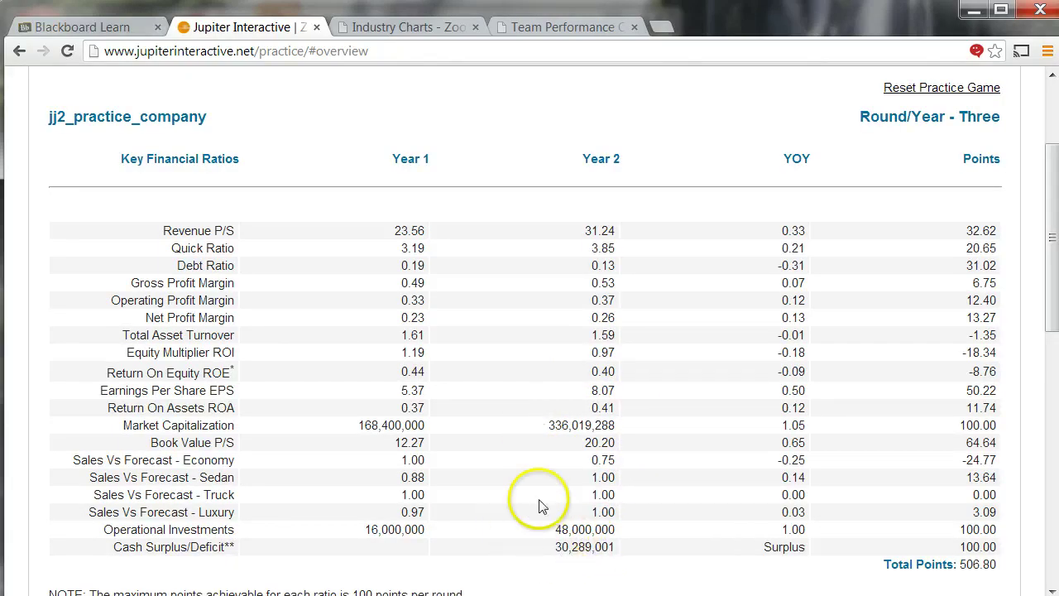
{"action": "scroll", "coordinate": [485, 425], "scroll_direction": "up", "scroll_amount": 2}
{"action": "left_click", "coordinate": [532, 184]}
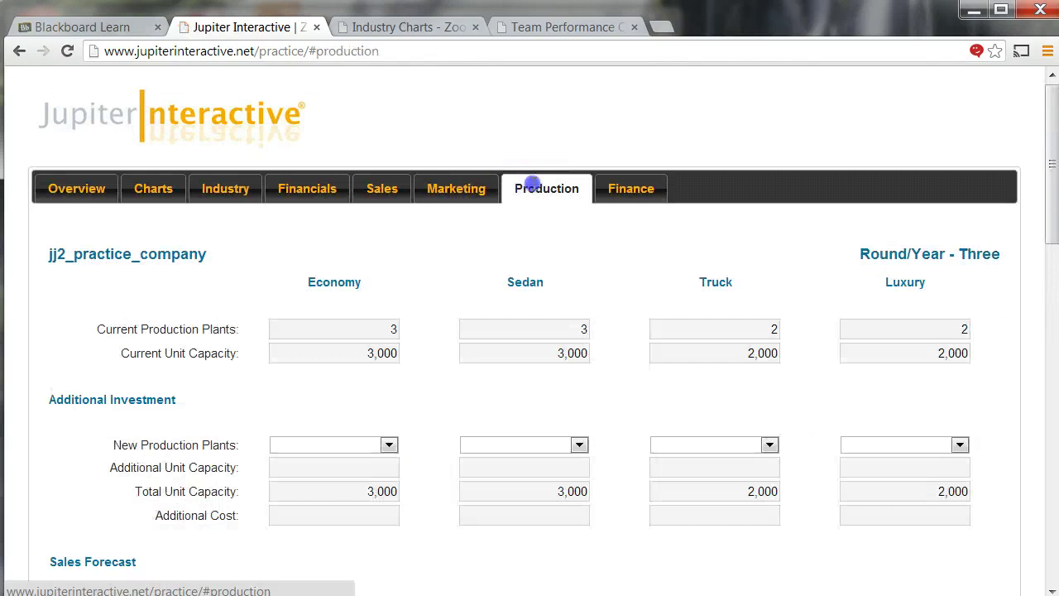
- Check the Economy current inventory of 743, then bring up the Additional charts list
{"action": "scroll", "coordinate": [577, 331], "scroll_direction": "down", "scroll_amount": 2}
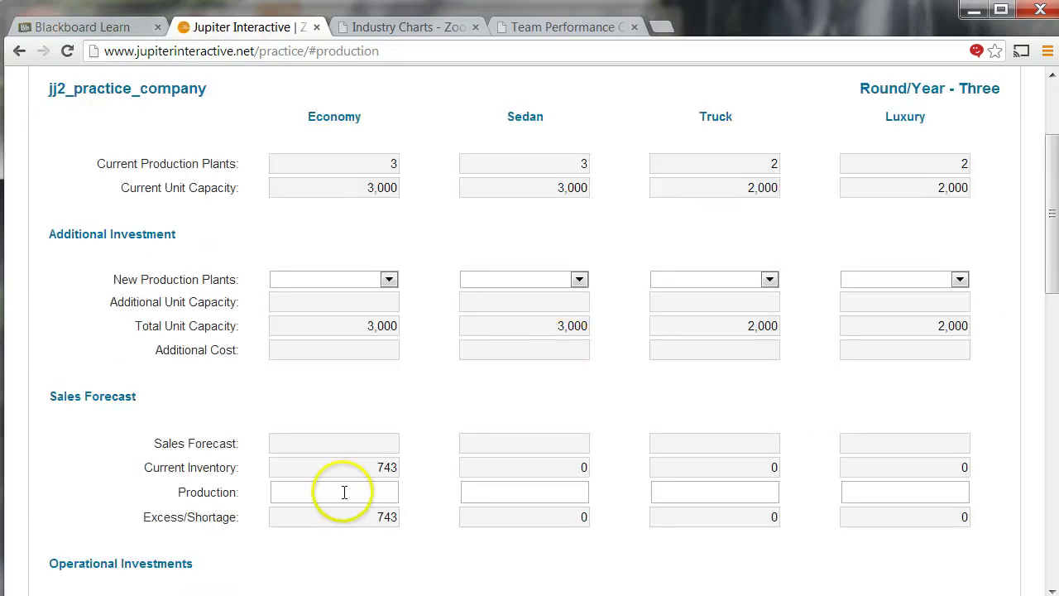
{"action": "double_click", "coordinate": [406, 467]}
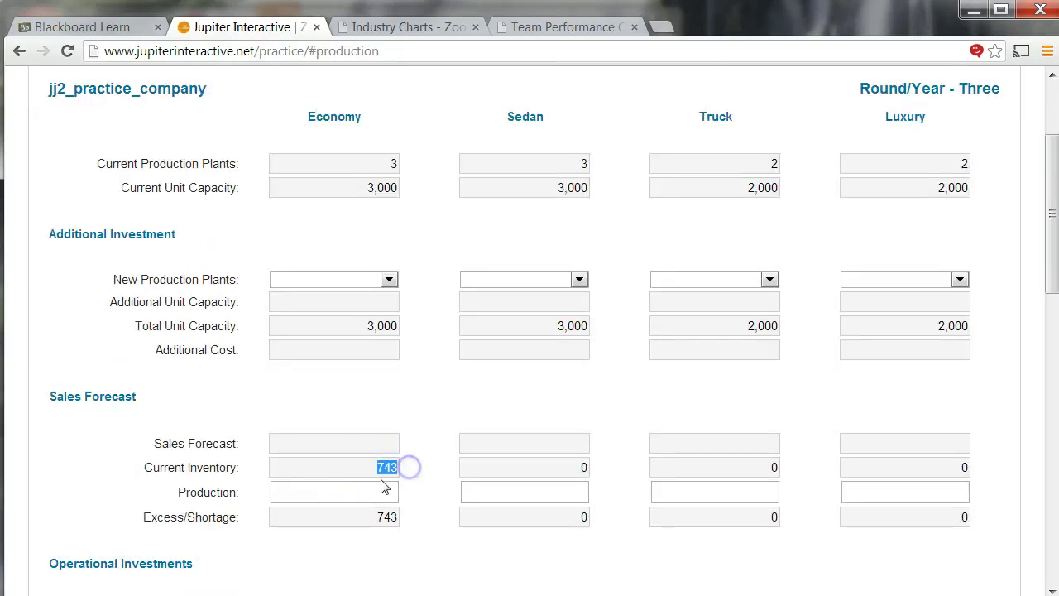
{"action": "left_click", "coordinate": [350, 489]}
{"action": "scroll", "coordinate": [333, 383], "scroll_direction": "up", "scroll_amount": 2}
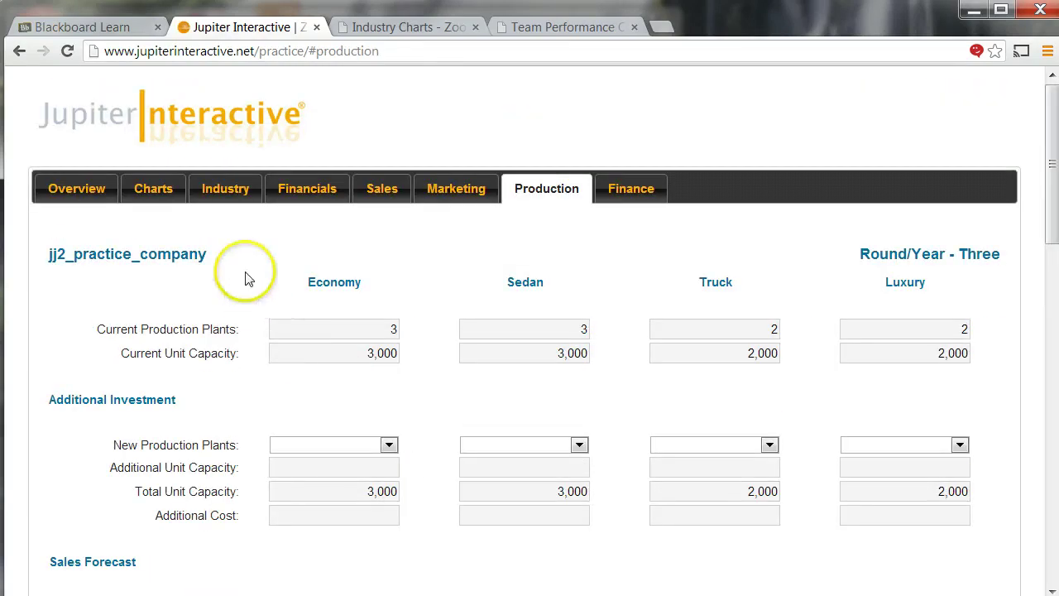
{"action": "left_click", "coordinate": [161, 195]}
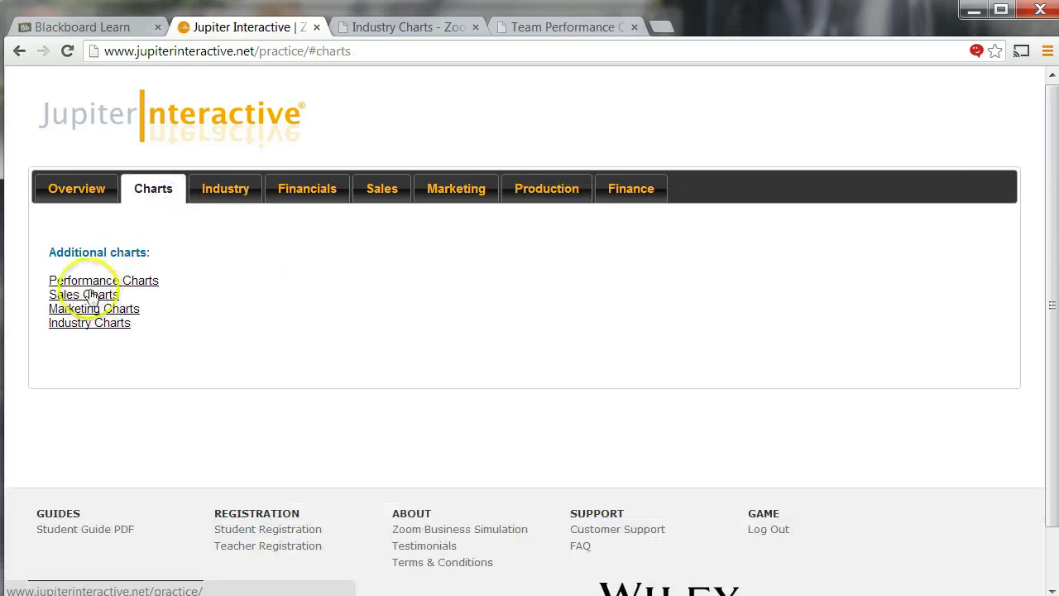
- Open the Performance Charts and compare Market Potential with Sales, e.g. Sedan 2,955 versus 2,800
{"action": "left_click", "coordinate": [66, 281]}
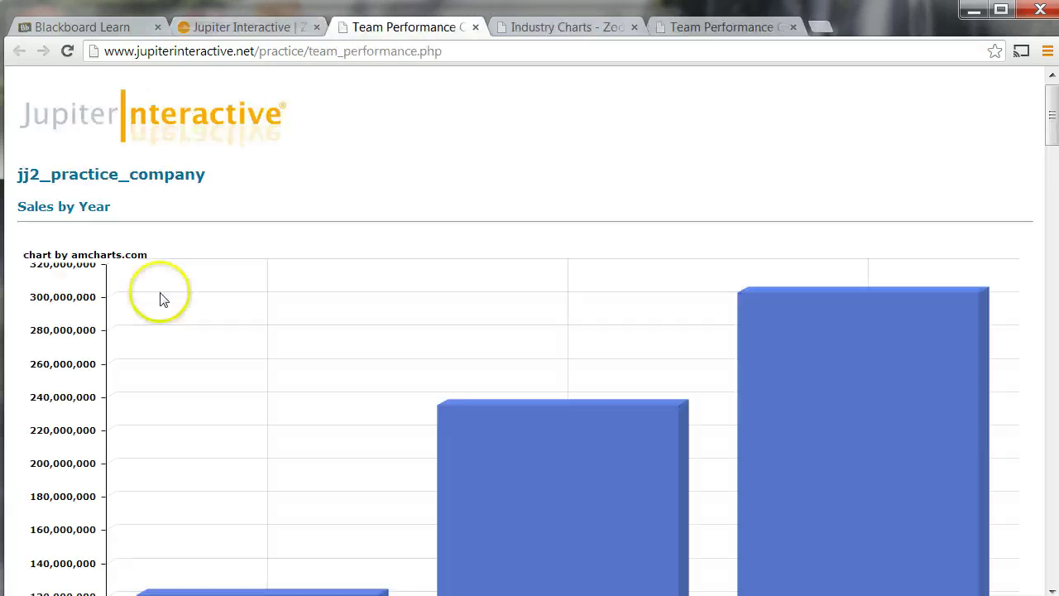
{"action": "scroll", "coordinate": [248, 289], "scroll_direction": "down", "scroll_amount": 14}
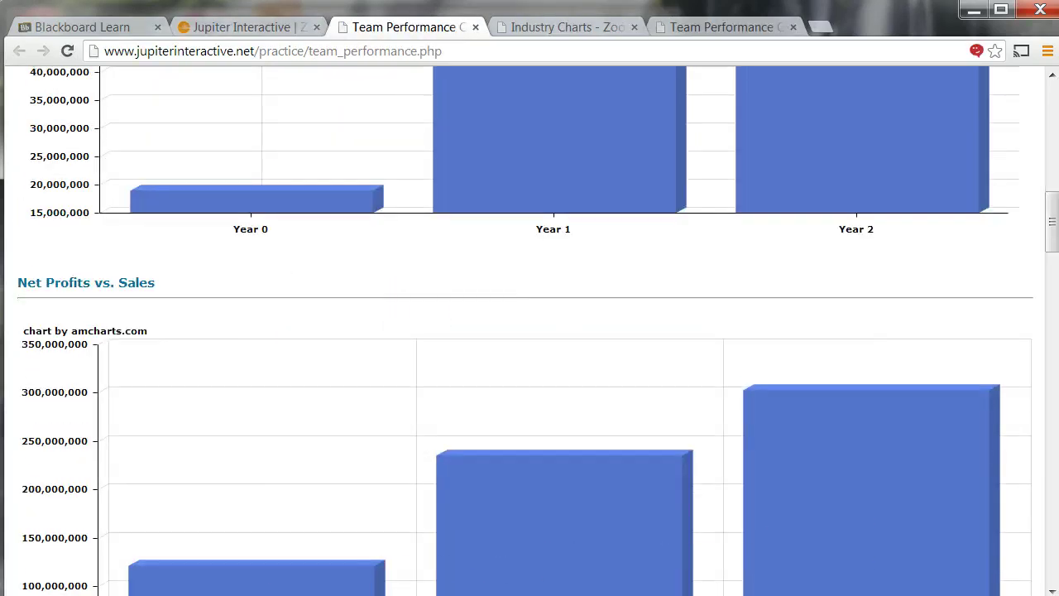
{"action": "left_click_drag", "start_coordinate": [1052, 221], "coordinate": [1034, 559]}
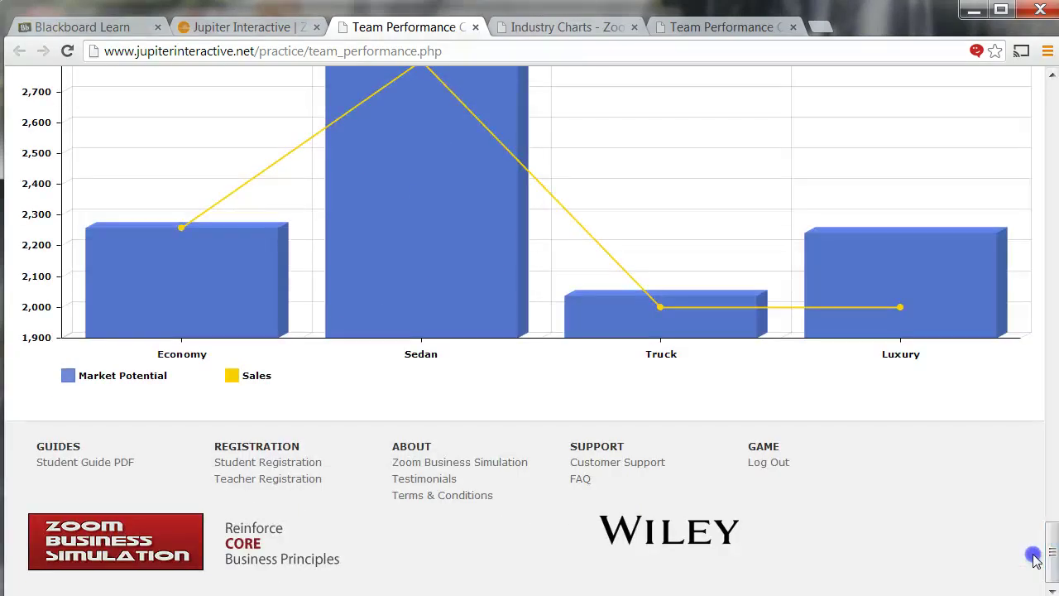
{"action": "mouse_move", "coordinate": [207, 293]}
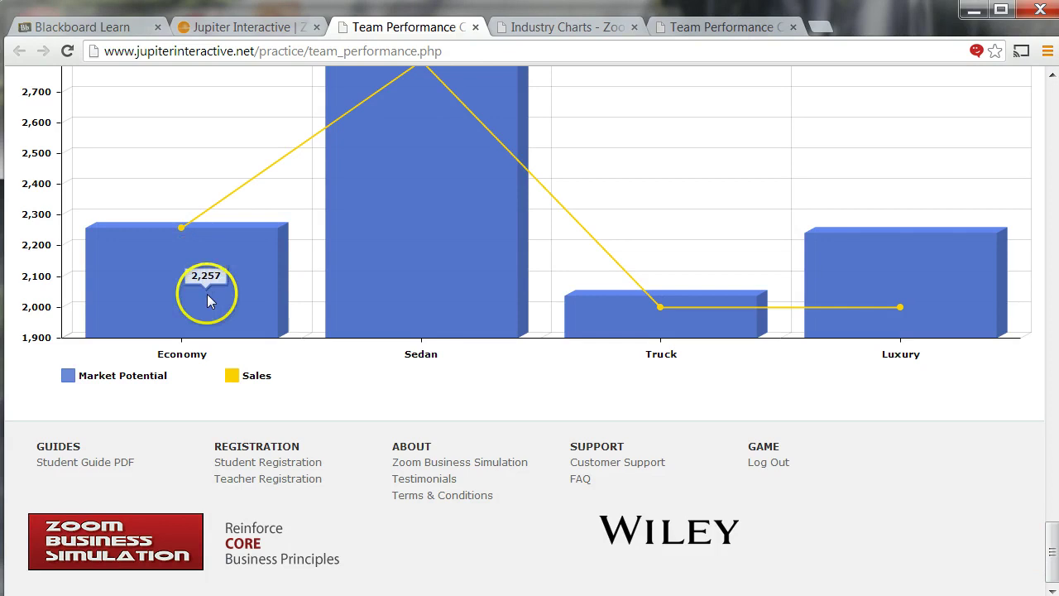
{"action": "mouse_move", "coordinate": [187, 232]}
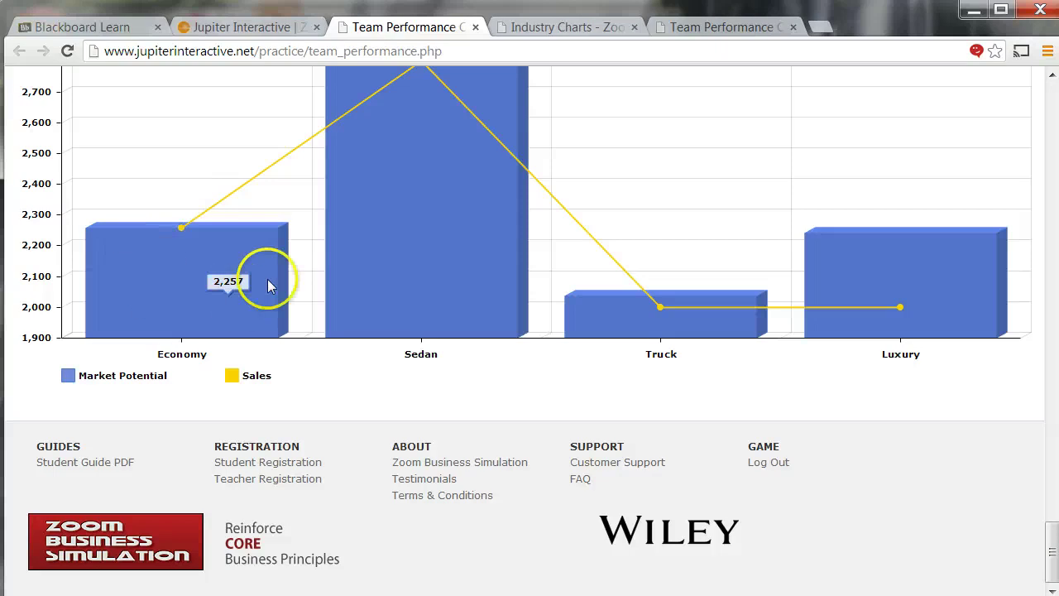
{"action": "mouse_move", "coordinate": [965, 324]}
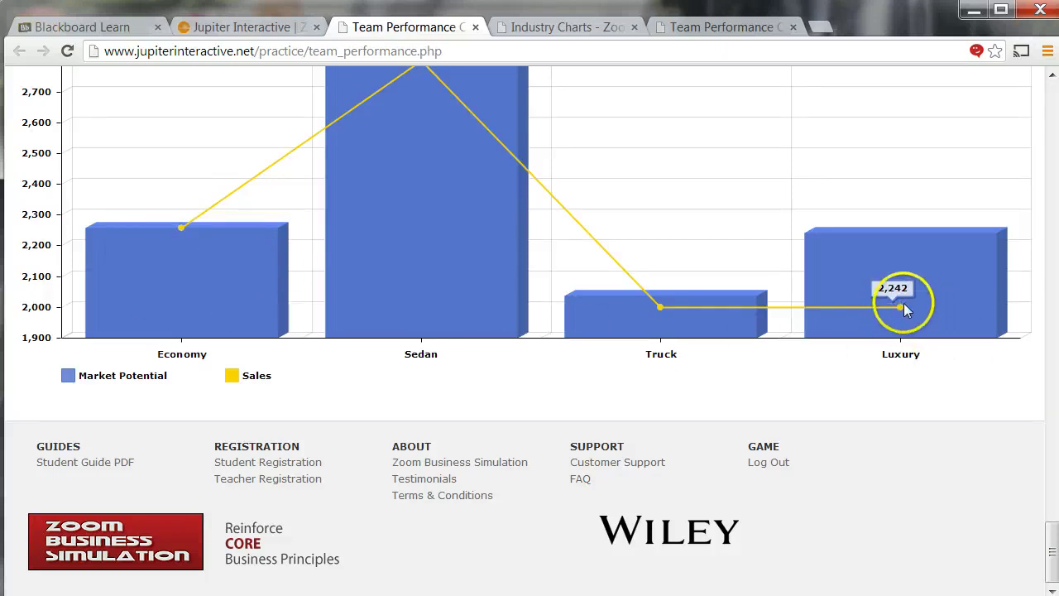
{"action": "mouse_move", "coordinate": [900, 313]}
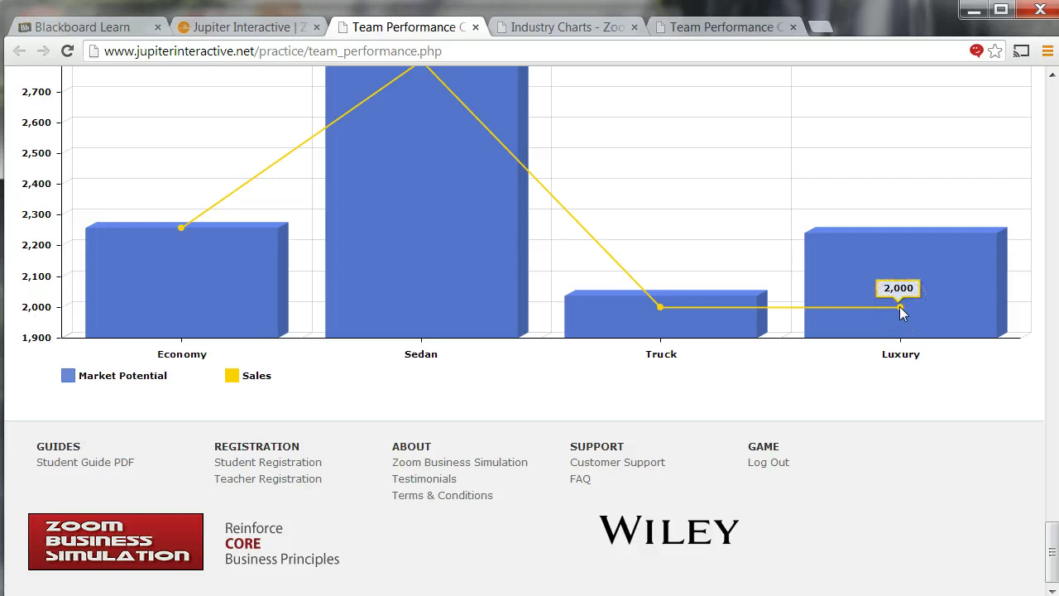
{"action": "mouse_move", "coordinate": [888, 270]}
- Review the upper performance charts, then return to the main simulation tab
{"action": "scroll", "coordinate": [880, 279], "scroll_direction": "up", "scroll_amount": 1}
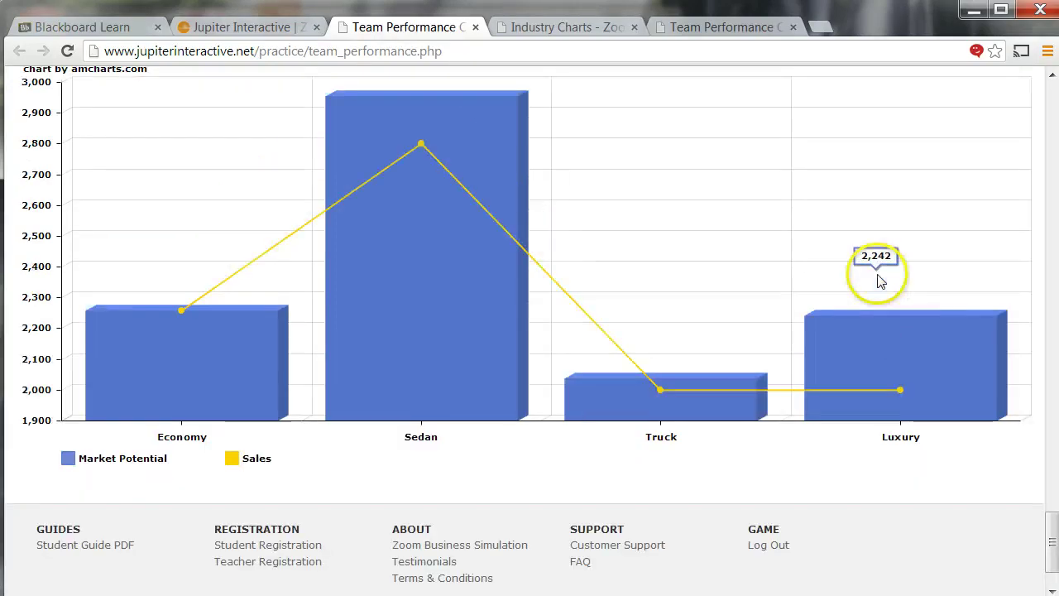
{"action": "mouse_move", "coordinate": [472, 172]}
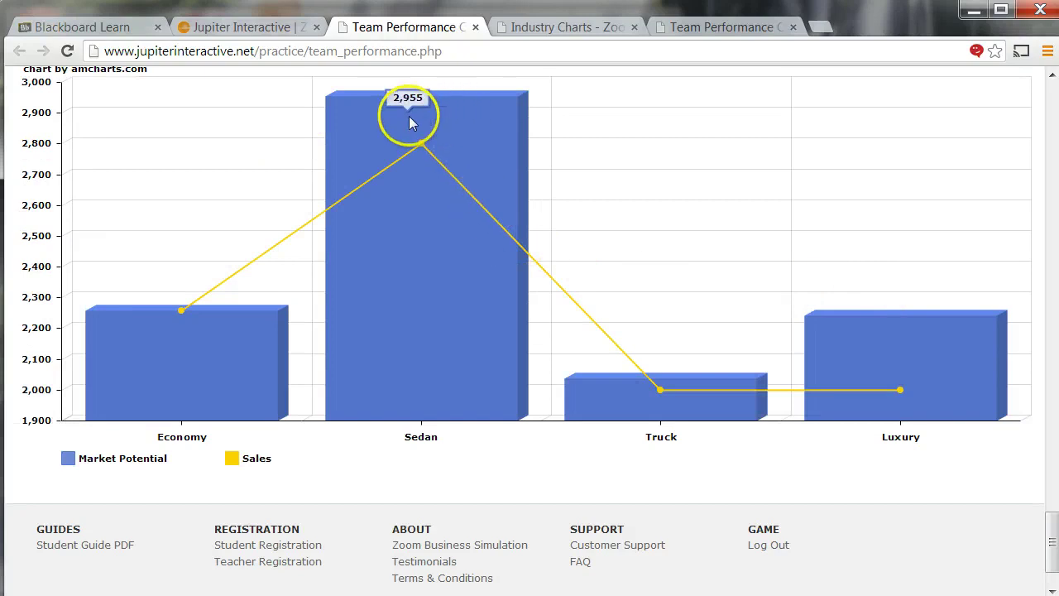
{"action": "mouse_move", "coordinate": [420, 146]}
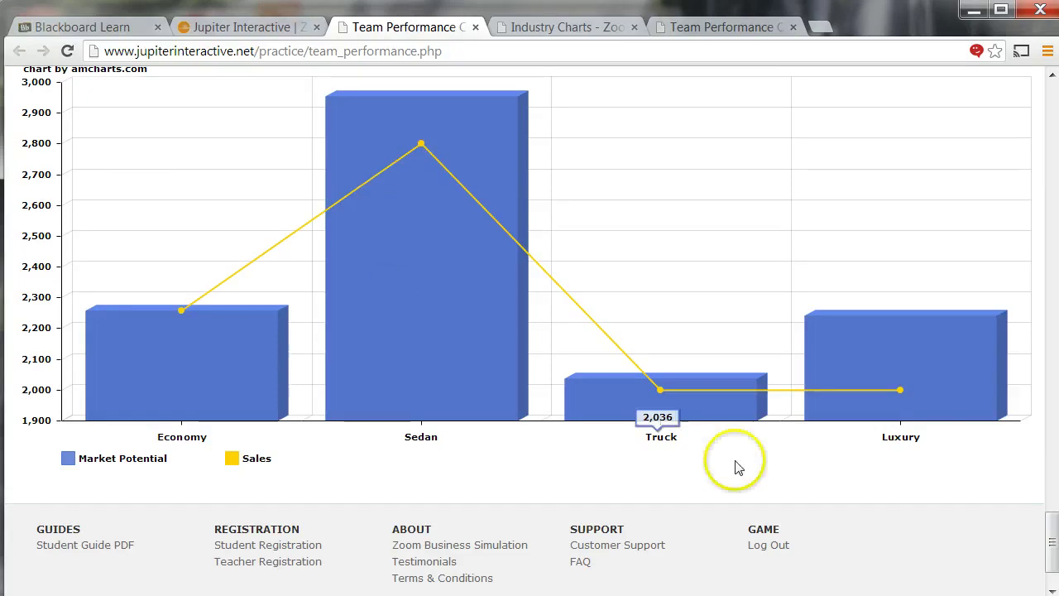
{"action": "left_click", "coordinate": [1052, 116]}
{"action": "left_click_drag", "start_coordinate": [1053, 116], "coordinate": [1058, 116]}
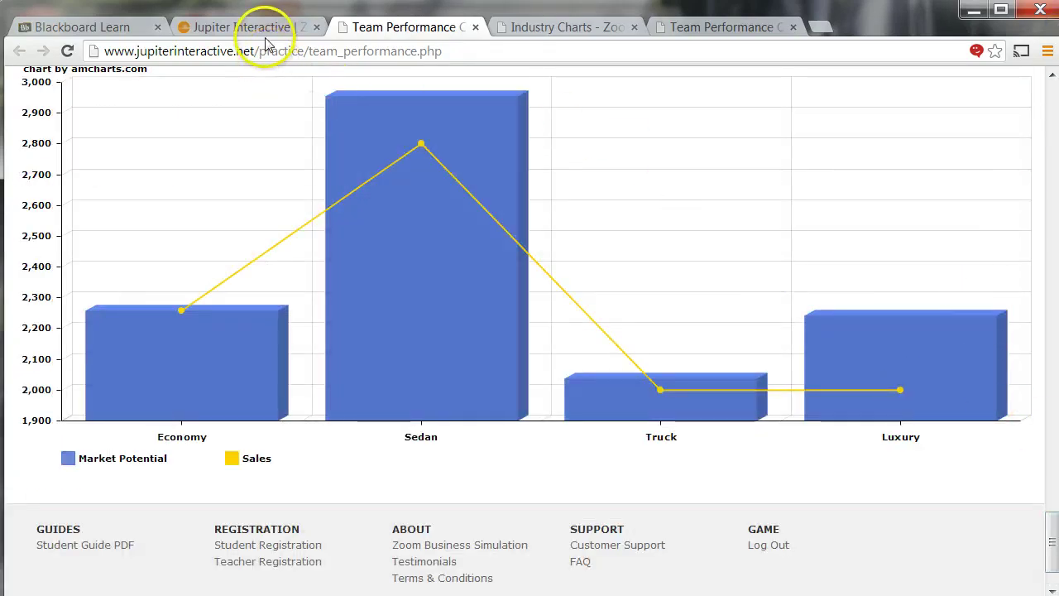
{"action": "left_click", "coordinate": [240, 26]}
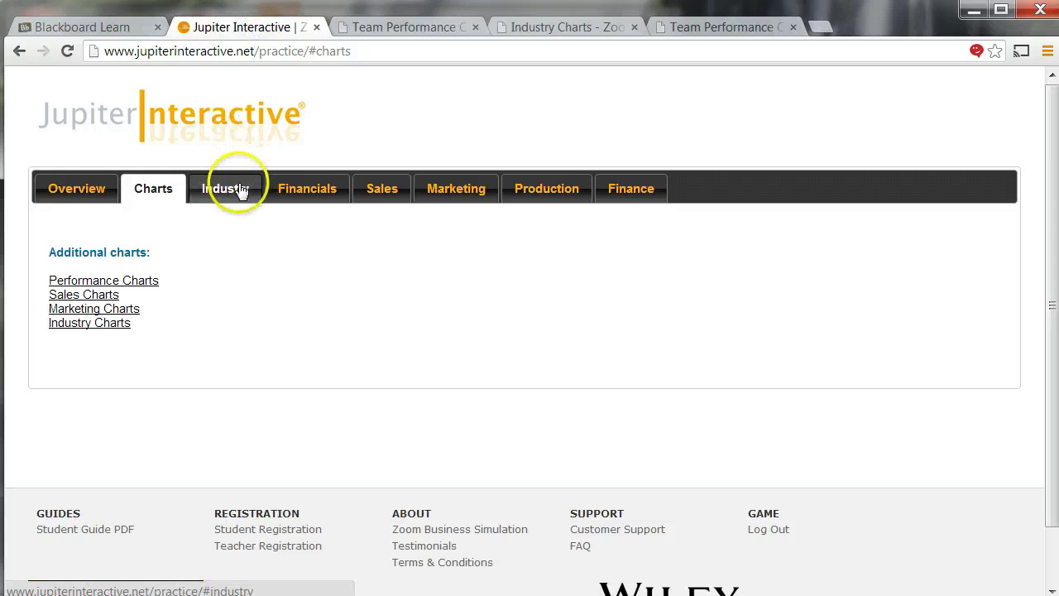
- Open the Industry Charts in a new tab and scroll through them
{"action": "left_click", "coordinate": [94, 322]}
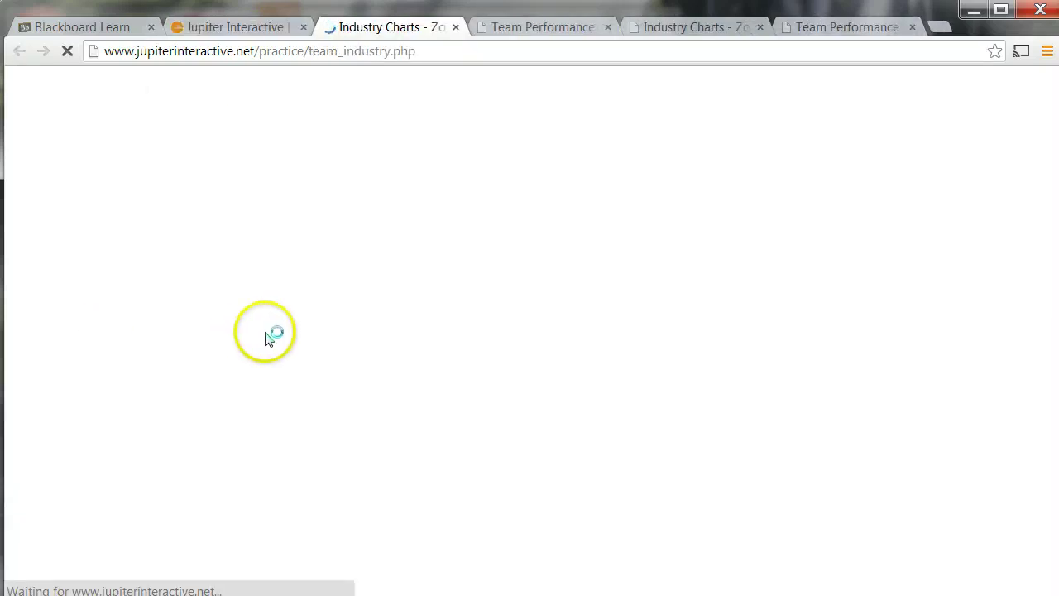
{"action": "scroll", "coordinate": [270, 331], "scroll_direction": "down", "scroll_amount": 4}
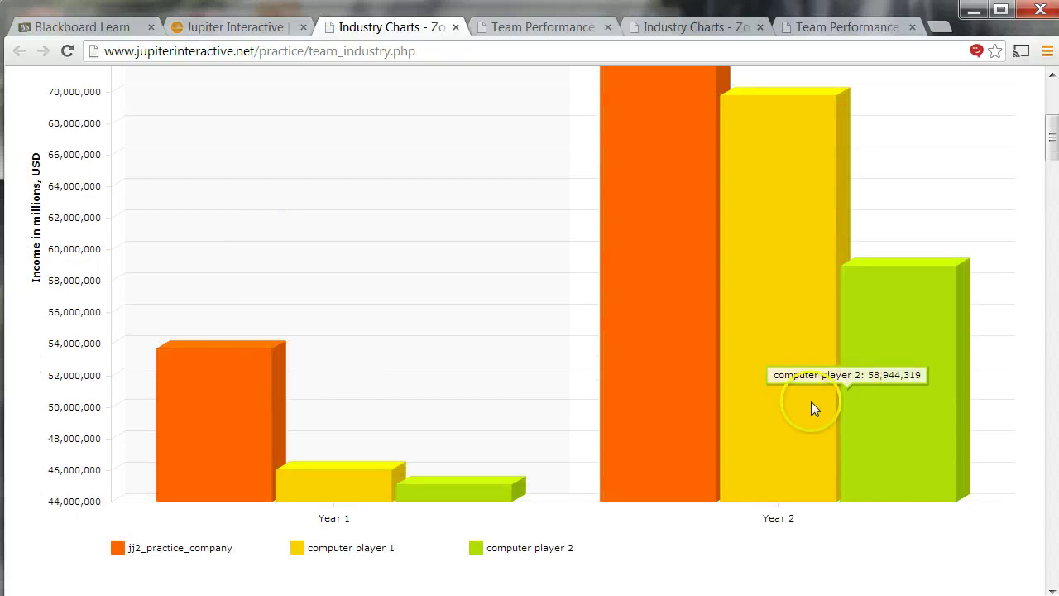
{"action": "scroll", "coordinate": [433, 410], "scroll_direction": "down", "scroll_amount": 8}
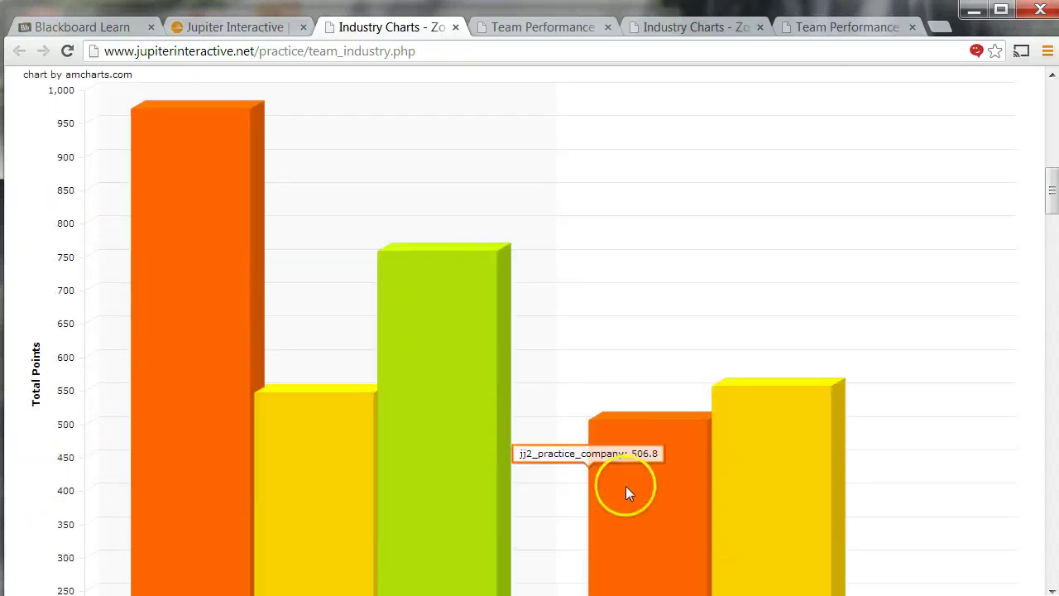
{"action": "scroll", "coordinate": [625, 485], "scroll_direction": "down", "scroll_amount": 2}
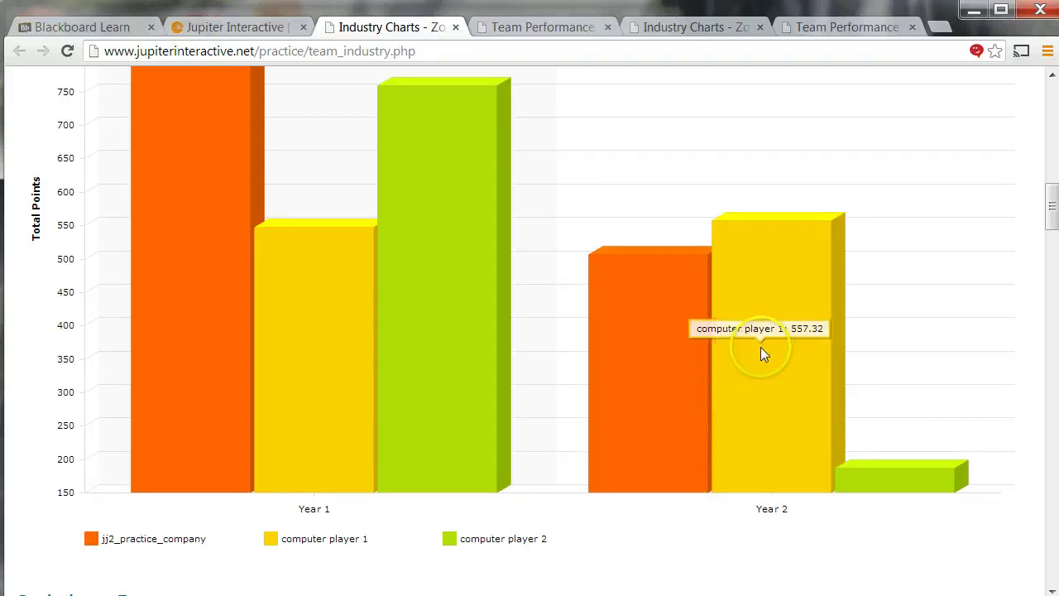
{"action": "scroll", "coordinate": [642, 341], "scroll_direction": "down", "scroll_amount": 4}
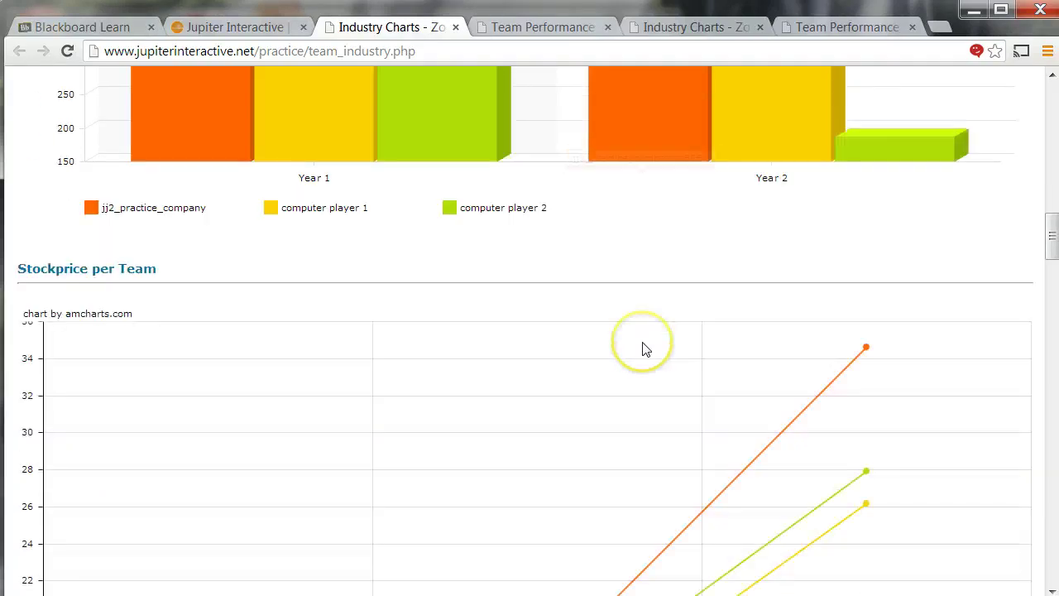
{"action": "scroll", "coordinate": [647, 349], "scroll_direction": "down", "scroll_amount": 2}
{"action": "scroll", "coordinate": [647, 343], "scroll_direction": "up", "scroll_amount": 14}
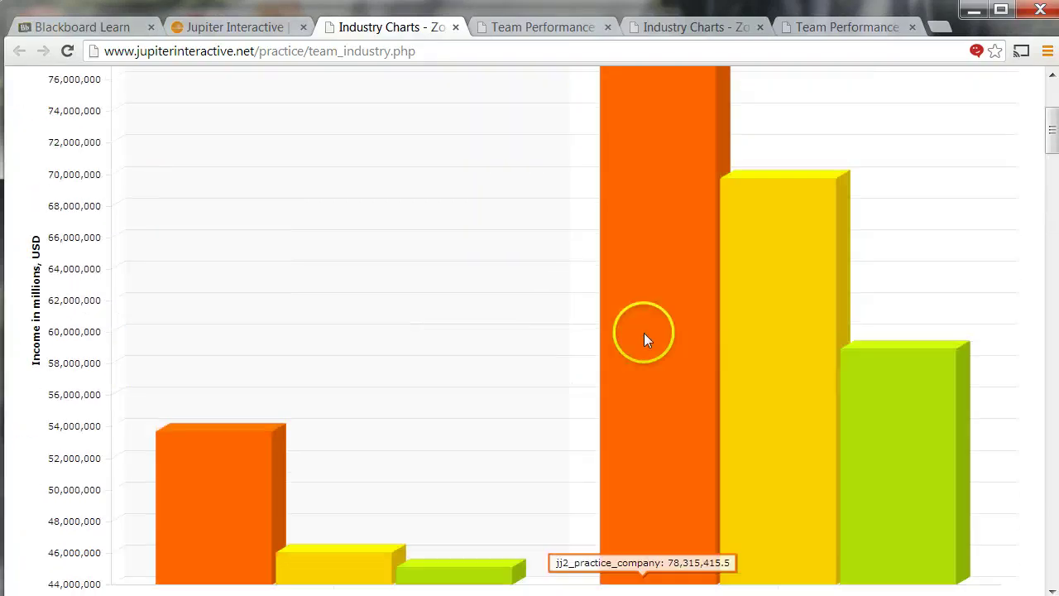
{"action": "scroll", "coordinate": [643, 335], "scroll_direction": "up", "scroll_amount": 3}
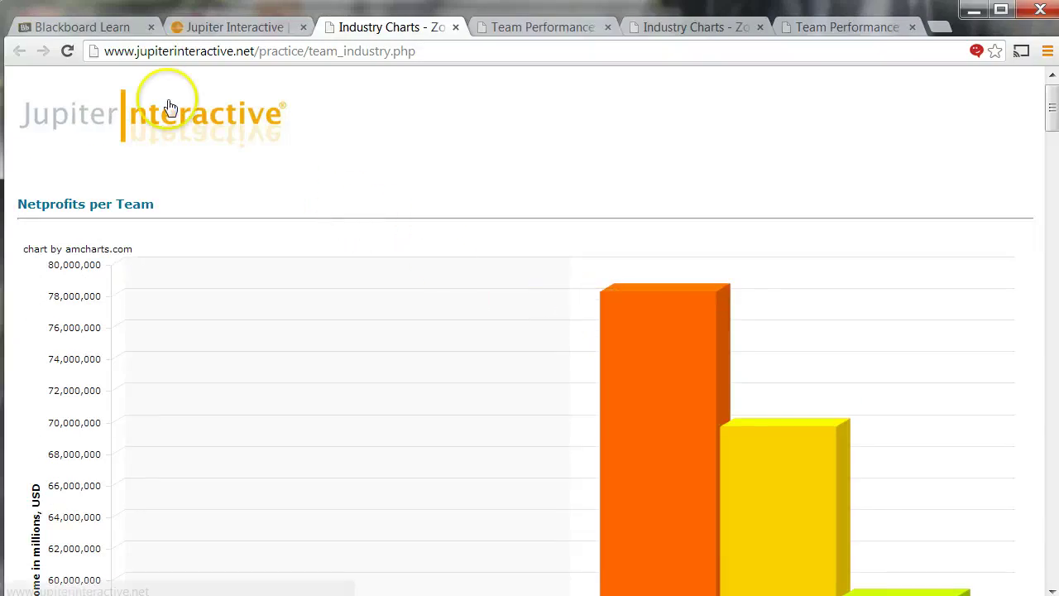
- View the Year 2 Industry Data and Round Three Sales page, then switch to Blackboard
{"action": "left_click", "coordinate": [199, 28]}
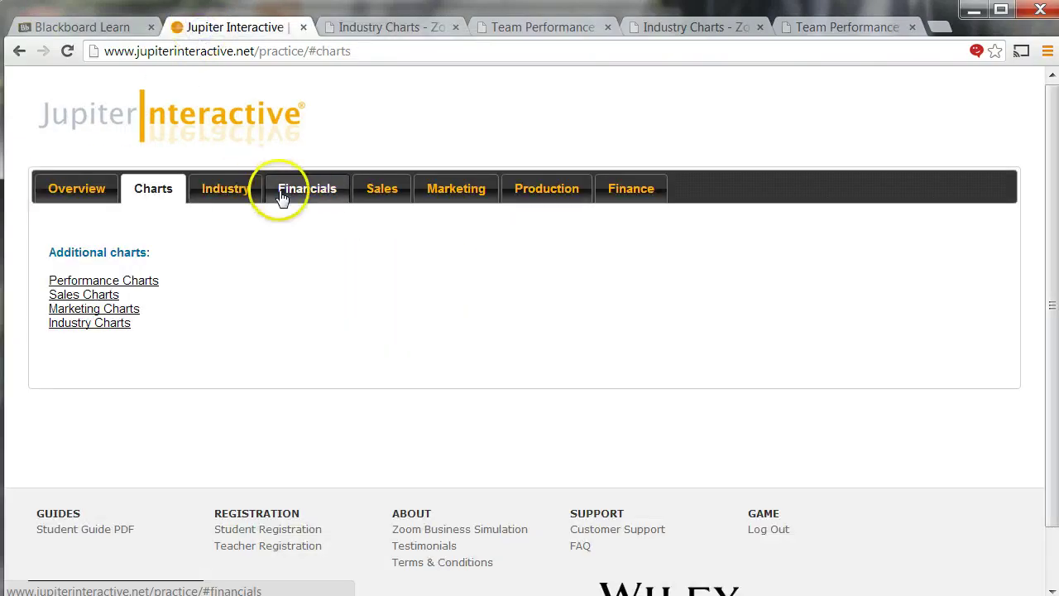
{"action": "left_click", "coordinate": [234, 191]}
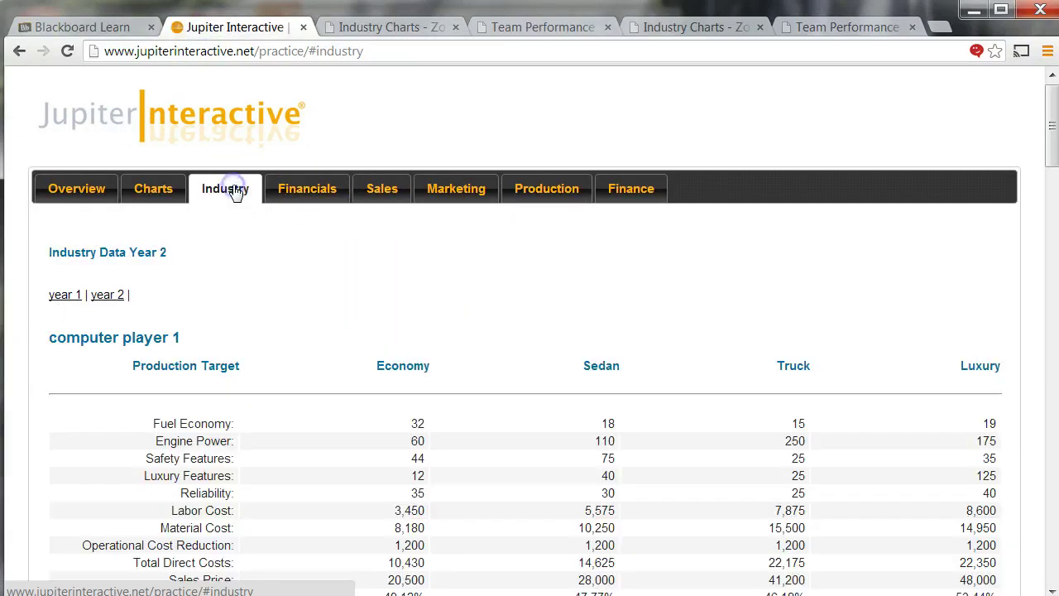
{"action": "left_click", "coordinate": [374, 194]}
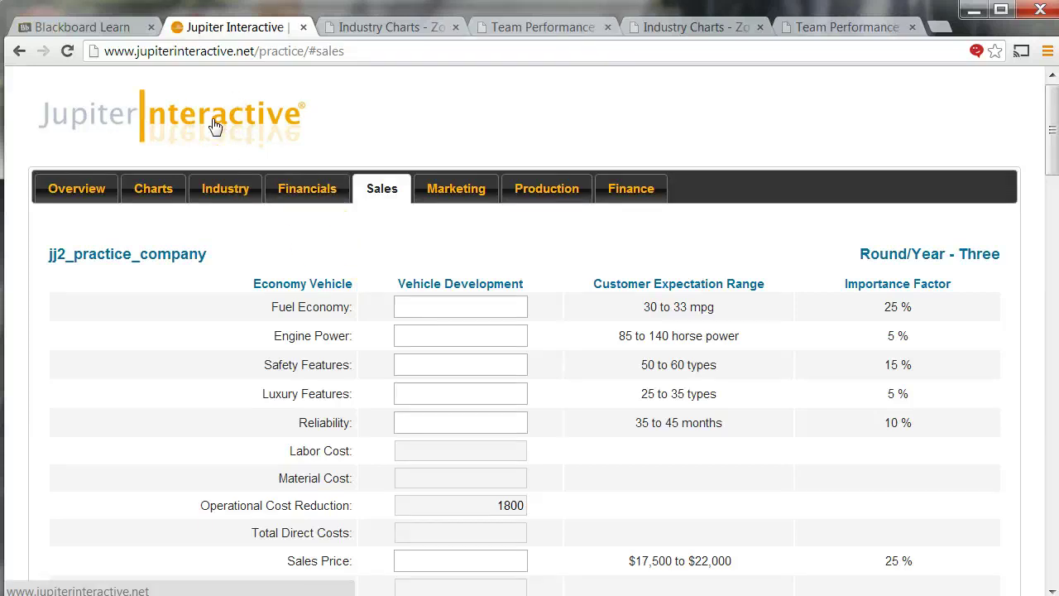
{"action": "left_click", "coordinate": [73, 27]}
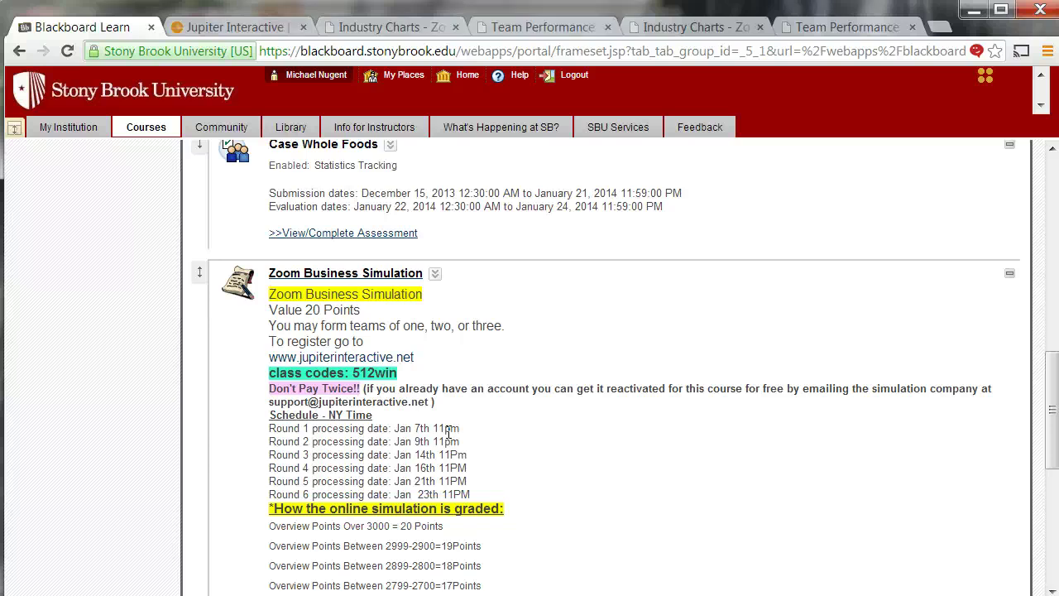
- Scroll to the top of the MBA 512.30 Assignments page
{"action": "scroll", "coordinate": [165, 367], "scroll_direction": "up", "scroll_amount": 5}
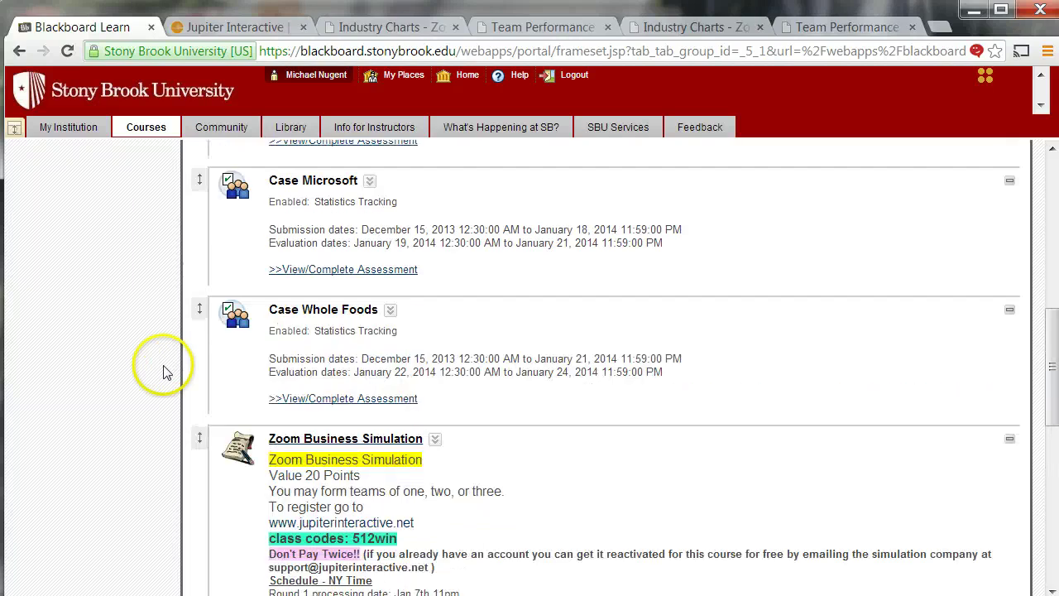
{"action": "scroll", "coordinate": [165, 373], "scroll_direction": "up", "scroll_amount": 4}
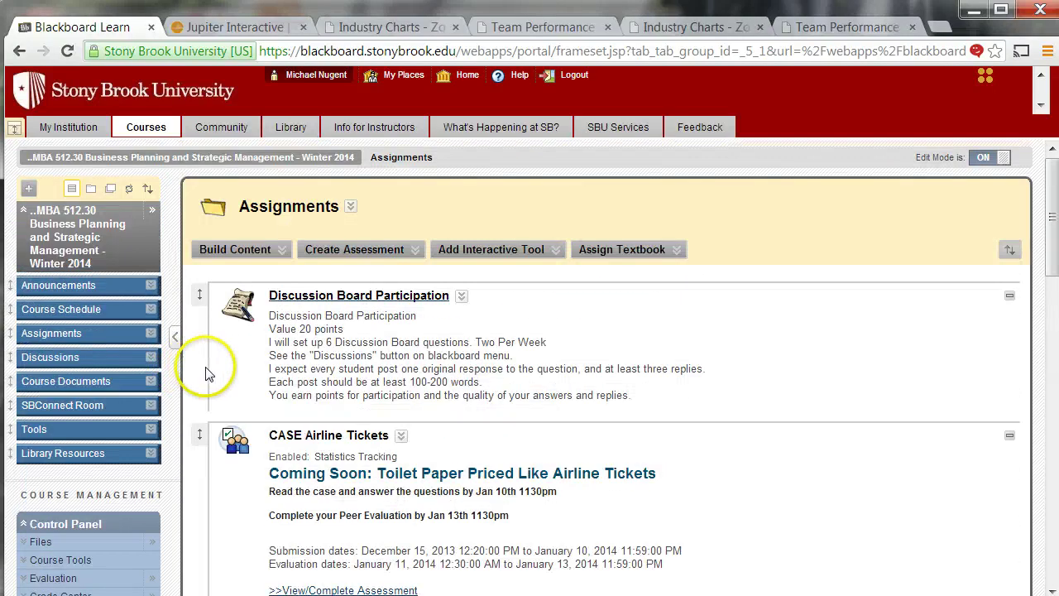